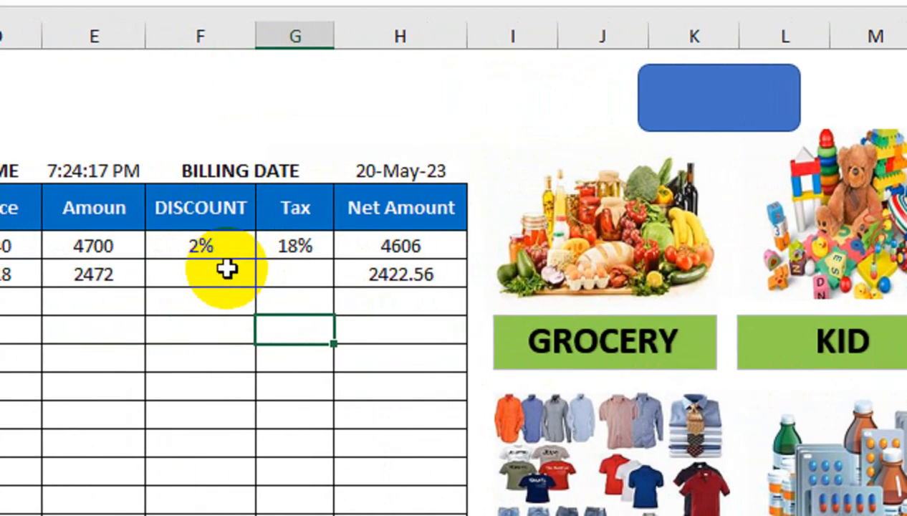
Step: Look over the GROCERY, KID and MEDICINE price sheets, returning to BILLING after each
left_click(583, 259)
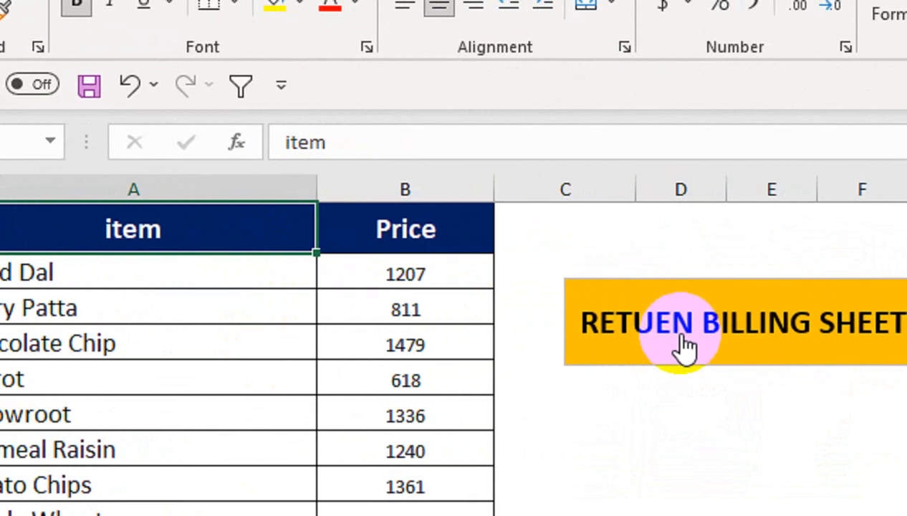
left_click(684, 346)
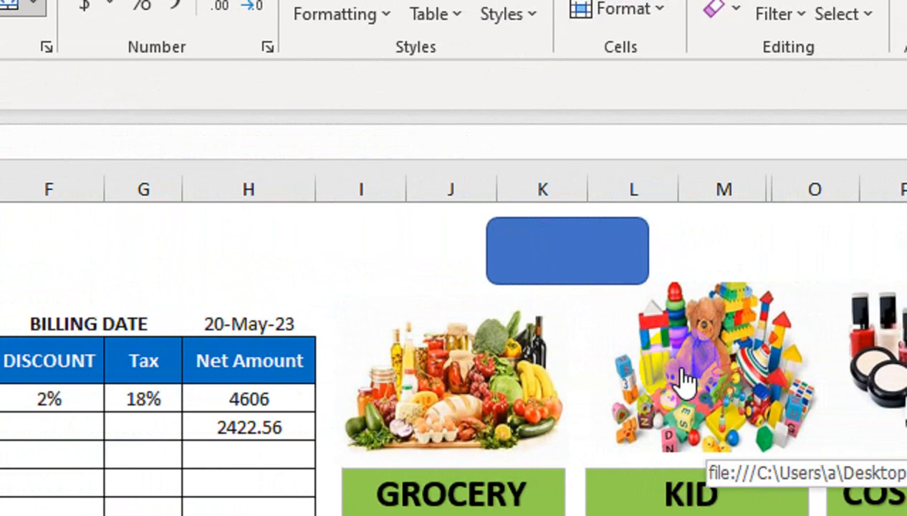
left_click(684, 380)
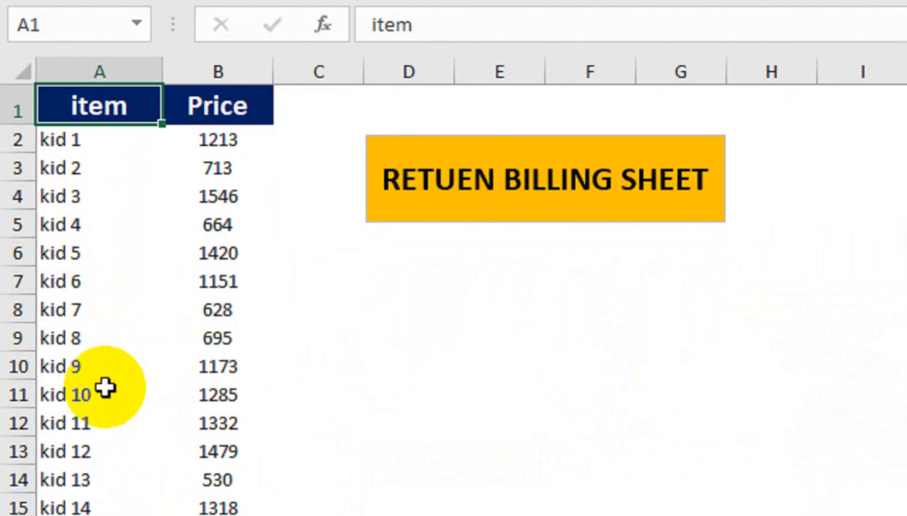
left_click(466, 201)
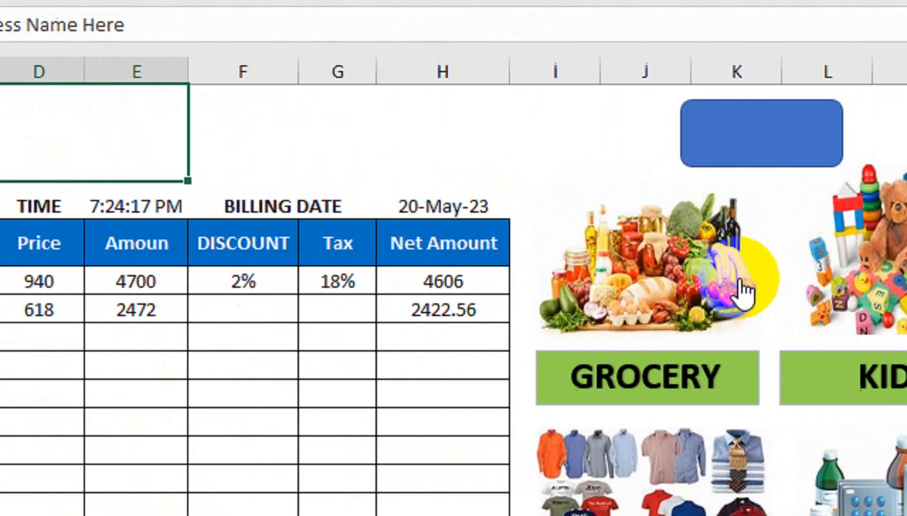
left_click(589, 285)
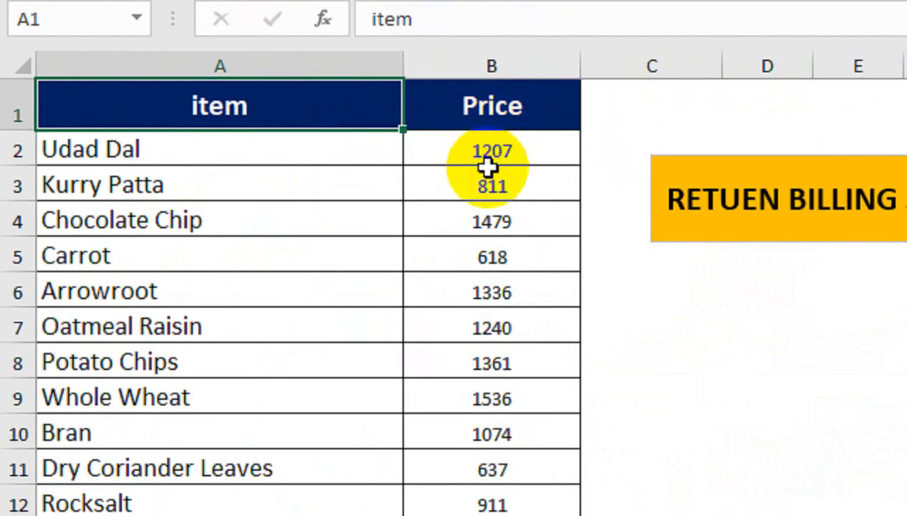
left_click(688, 204)
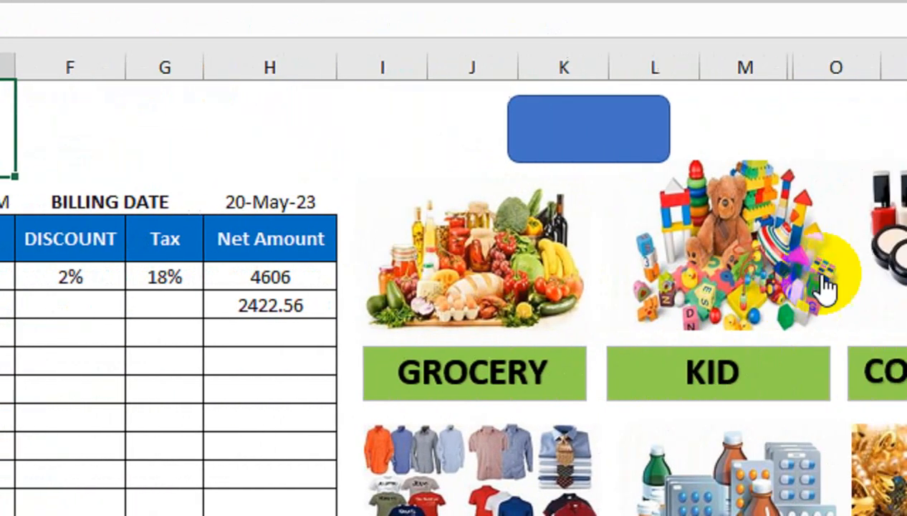
left_click(682, 269)
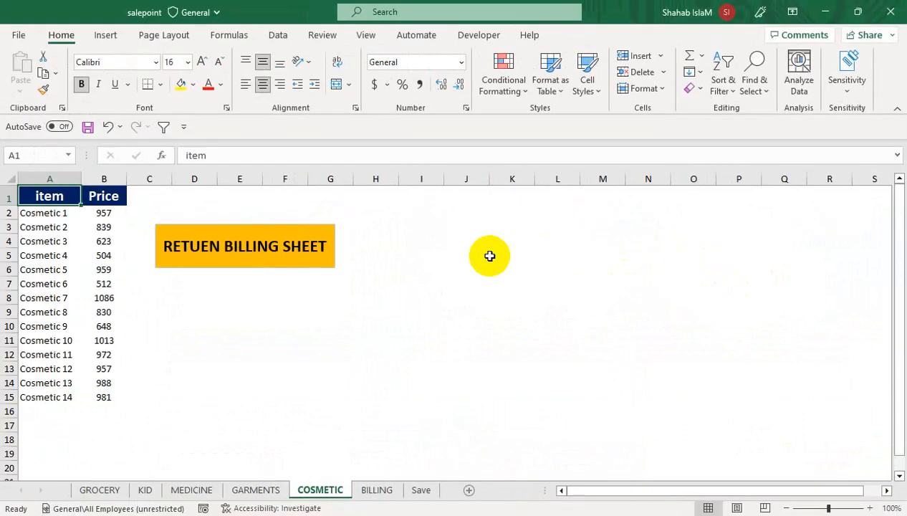
left_click(303, 244)
left_click(661, 417)
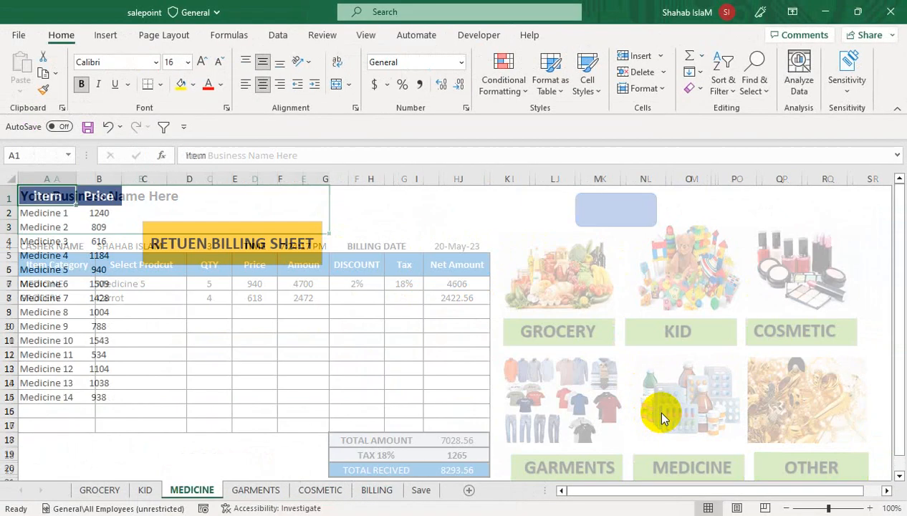
left_click(216, 254)
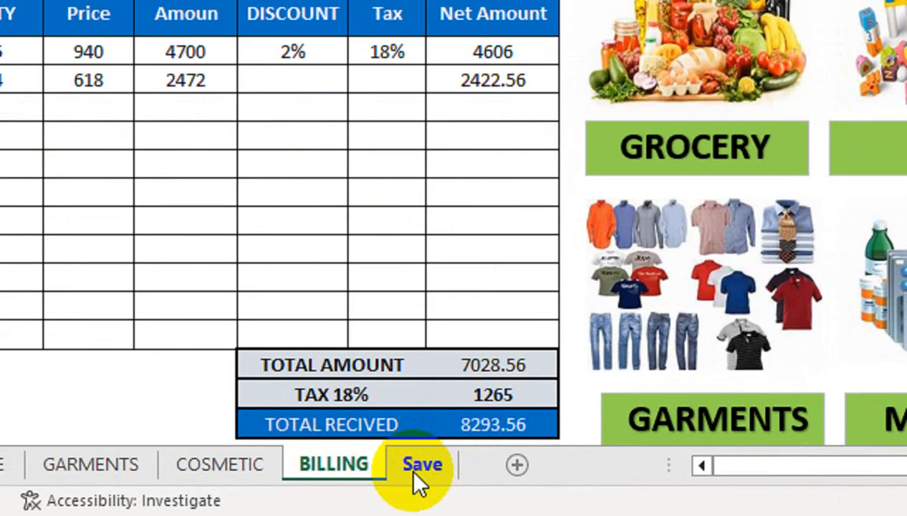
Step: Glance at the Save sheet, then set bill number cell C4 on BILLING to 1
left_click(420, 493)
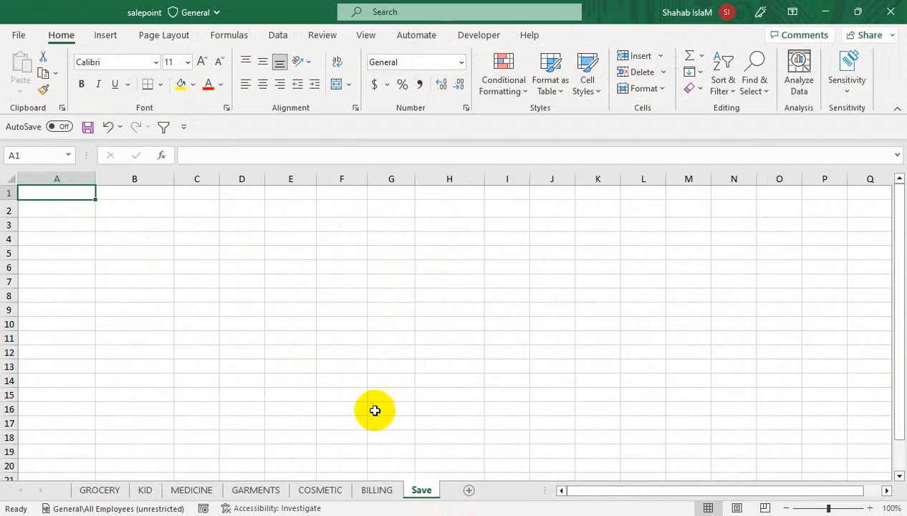
left_click(376, 489)
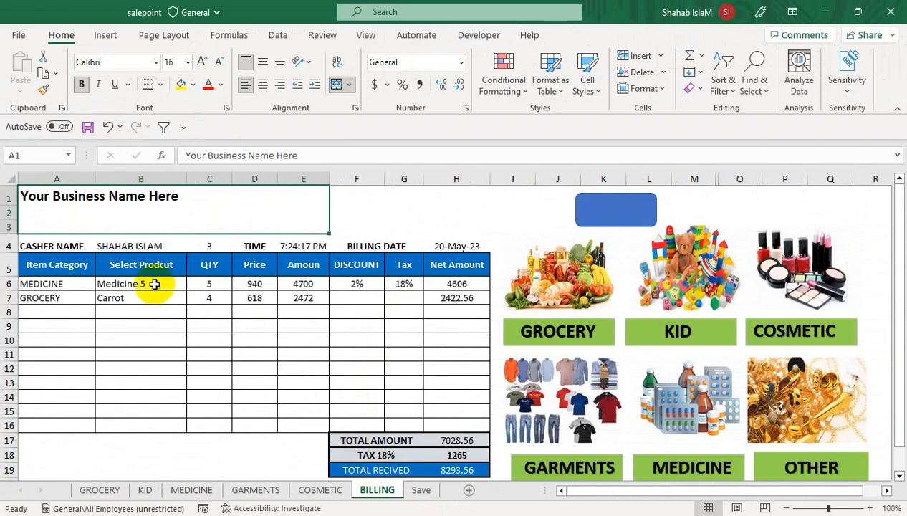
left_click(201, 246)
type("1")
key("Return")
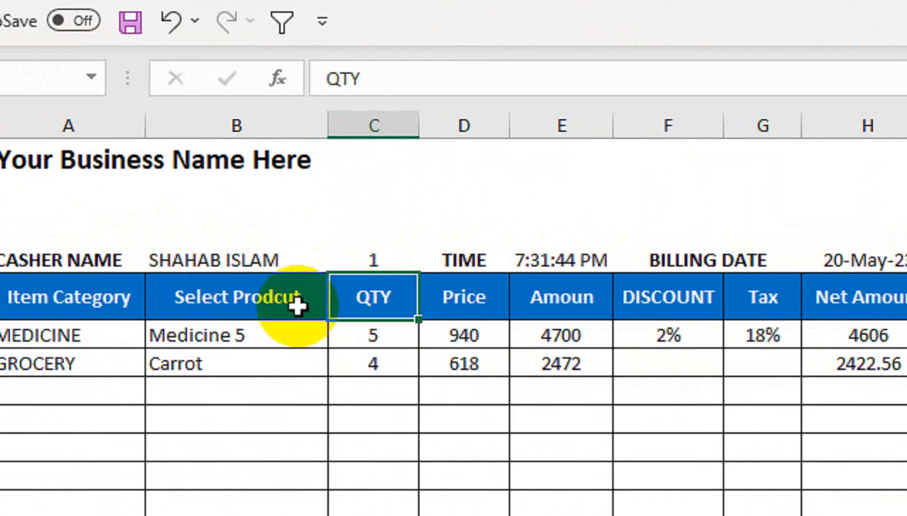
Step: Try GROCERY in A6, revert to MEDICINE, then choose Medicine 8 in B6 (price 1004)
left_click(122, 336)
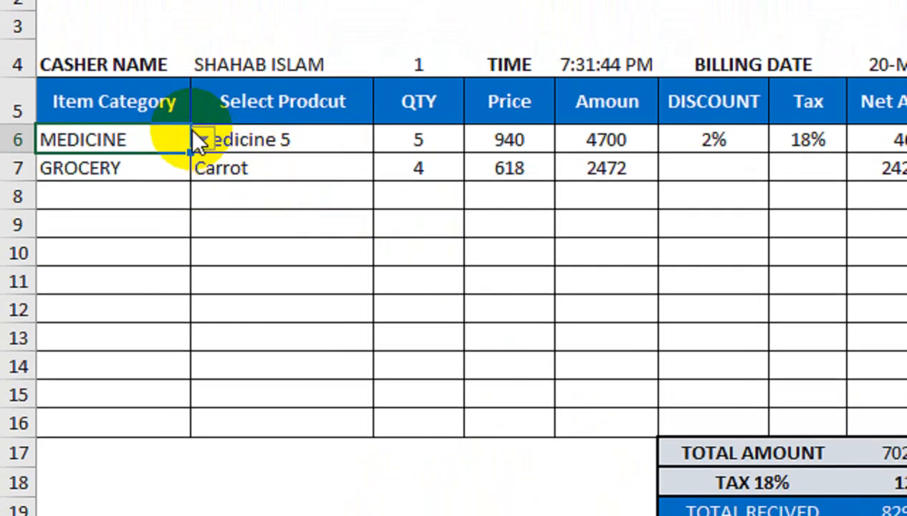
left_click(203, 110)
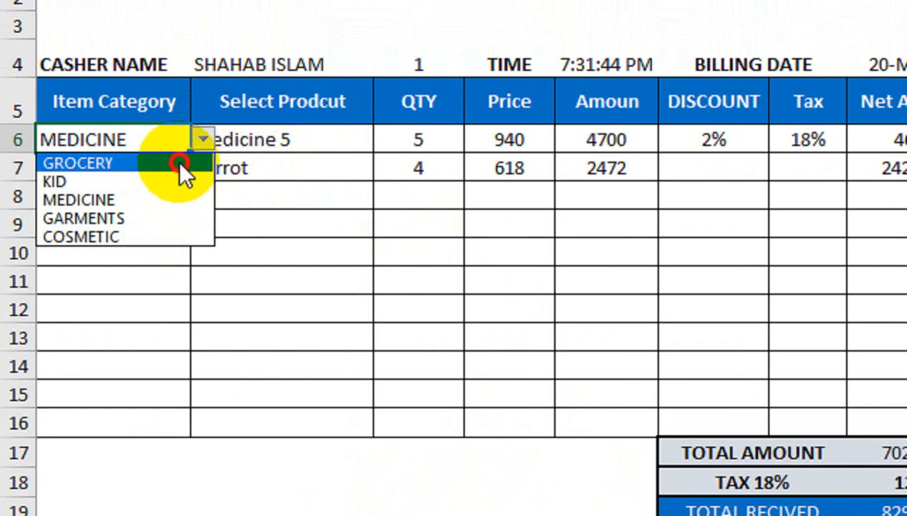
left_click(181, 162)
left_click(293, 140)
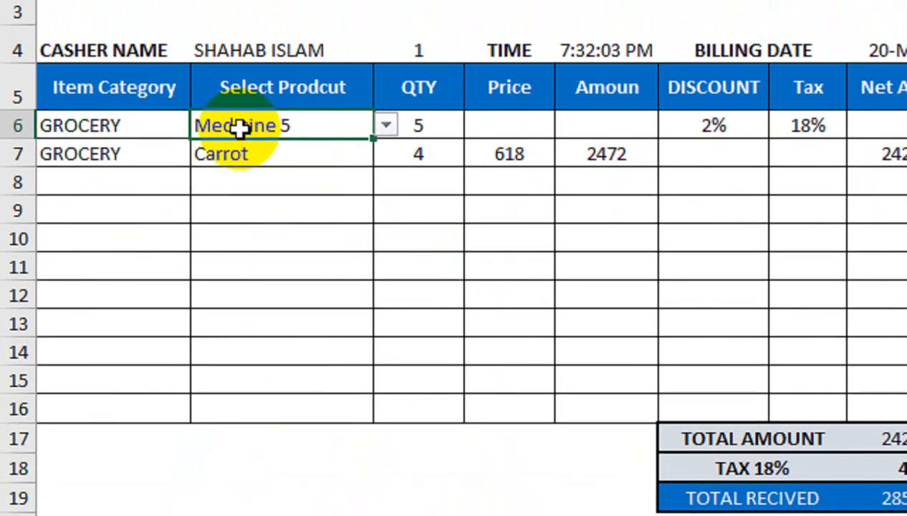
left_click(380, 129)
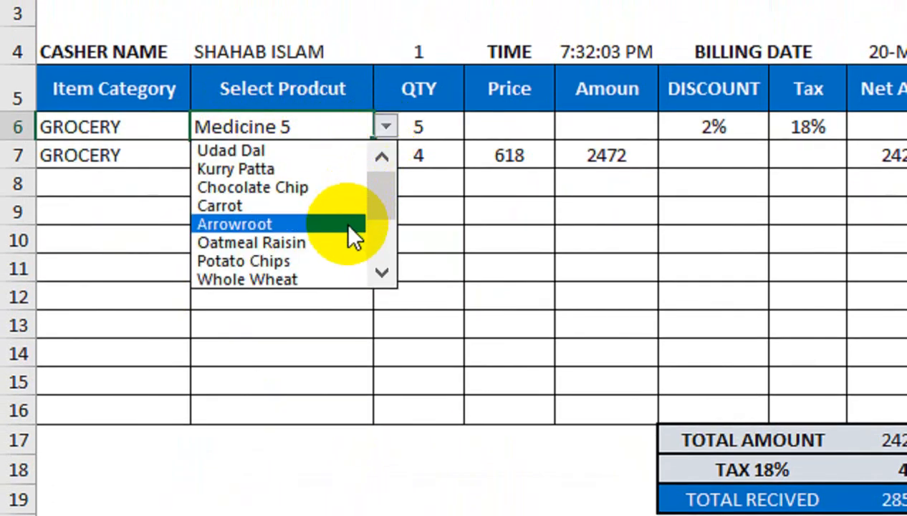
left_click(151, 130)
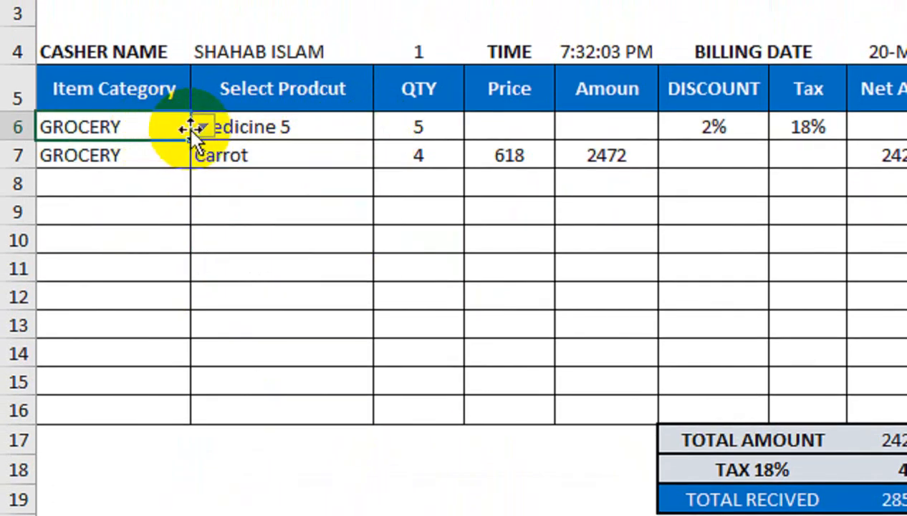
left_click(203, 127)
left_click(174, 186)
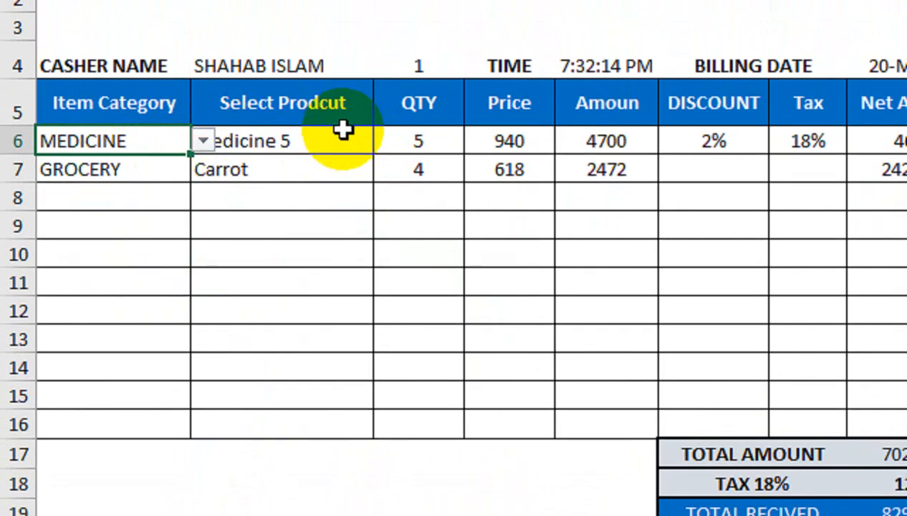
left_click(367, 129)
left_click(385, 127)
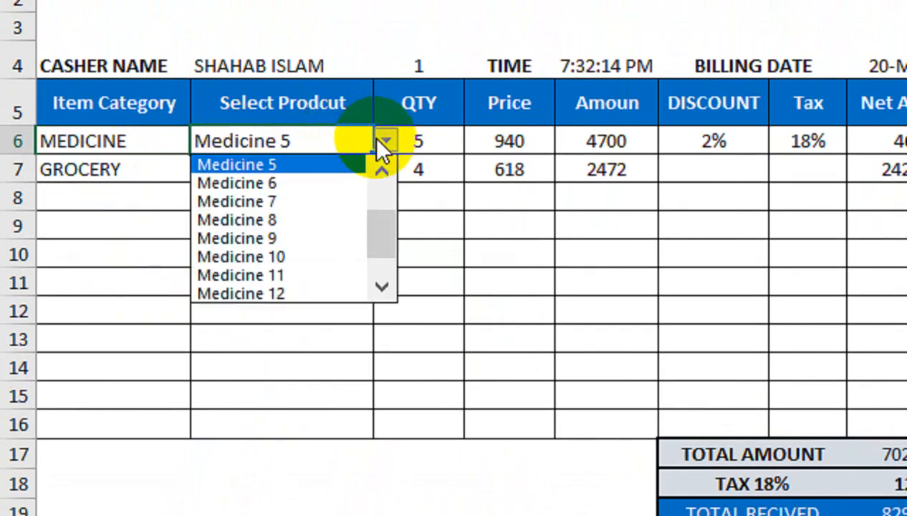
left_click(330, 219)
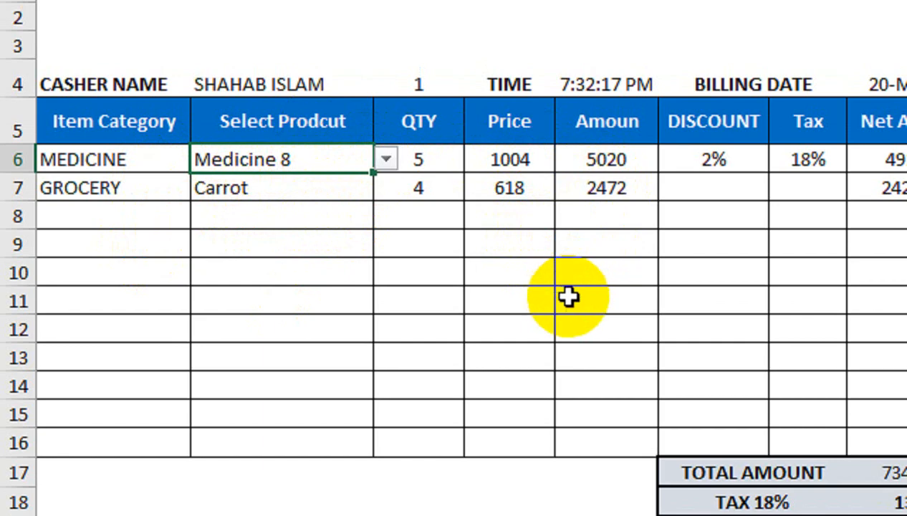
Step: Add kid 4 (KID) in row 8 and Garment 3 (GARMENTS) in row 9
left_click(177, 216)
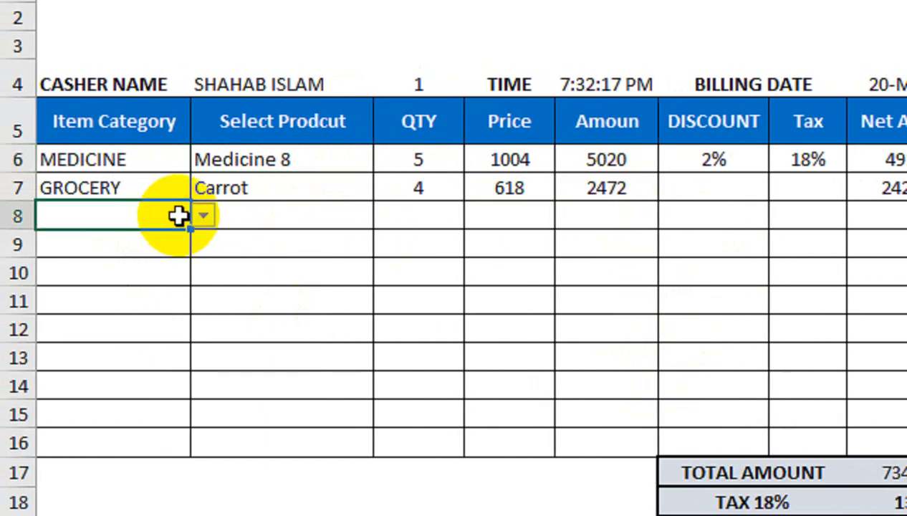
left_click(203, 216)
left_click(186, 252)
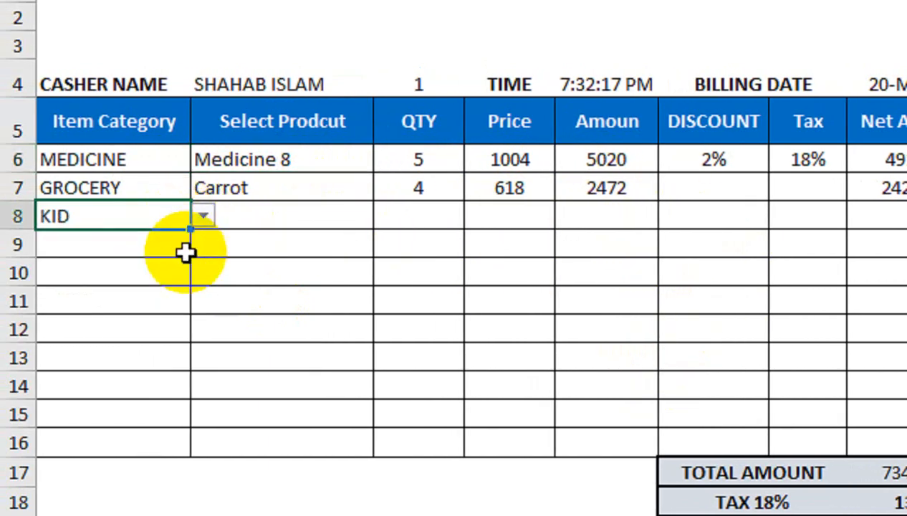
left_click(353, 217)
left_click(385, 216)
left_click(340, 295)
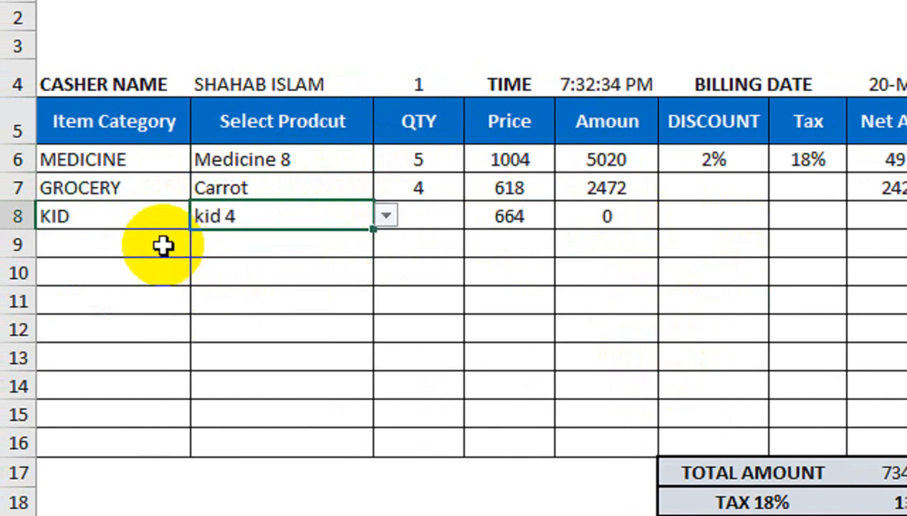
left_click(172, 247)
left_click(204, 243)
left_click(175, 323)
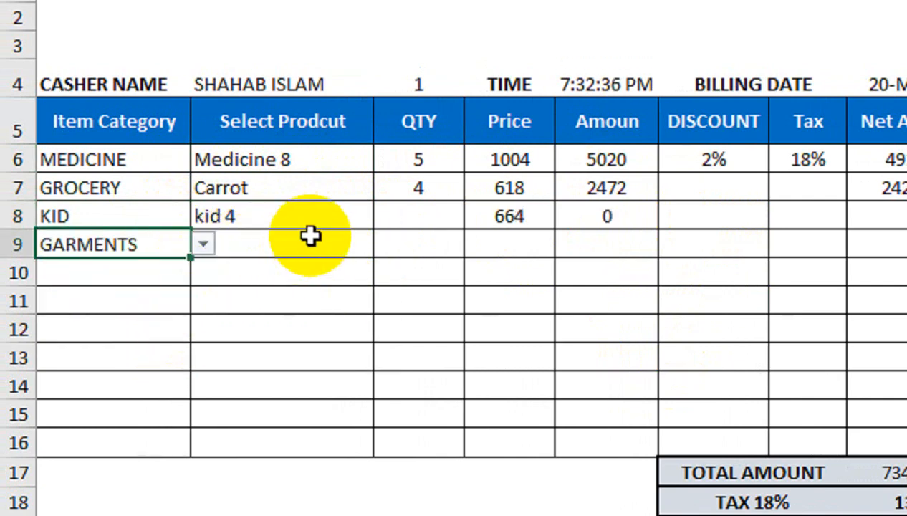
left_click(358, 242)
left_click(385, 243)
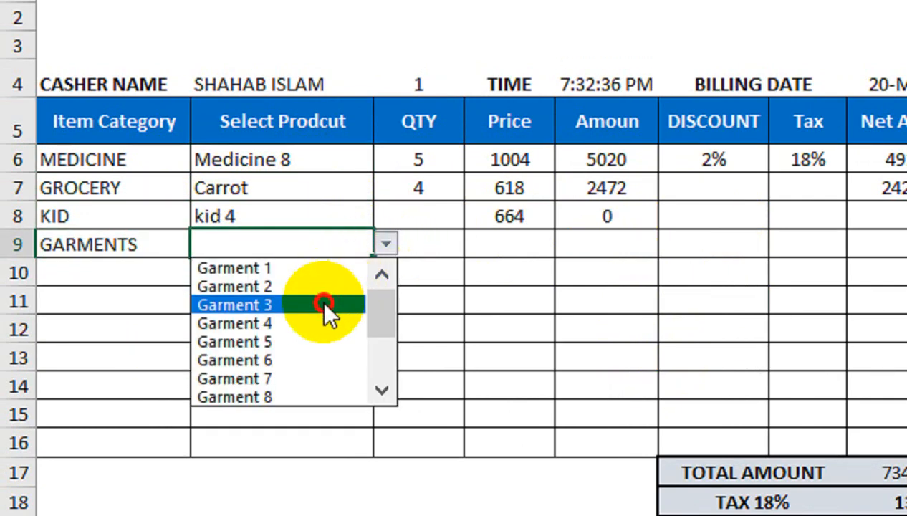
left_click(383, 312)
Step: Enter quantities 2 for kid 4 and 6 for Garment 3
left_click(419, 212)
type("2")
key("Return")
type("6")
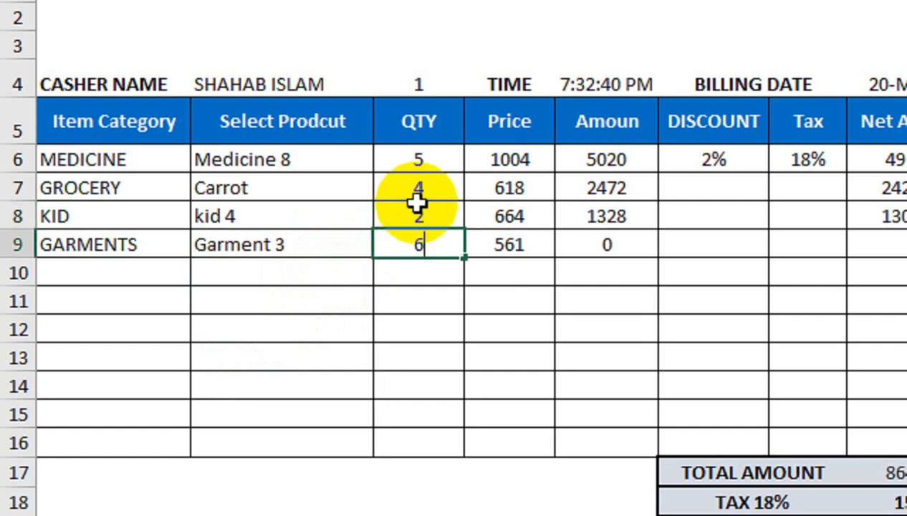
key("Return")
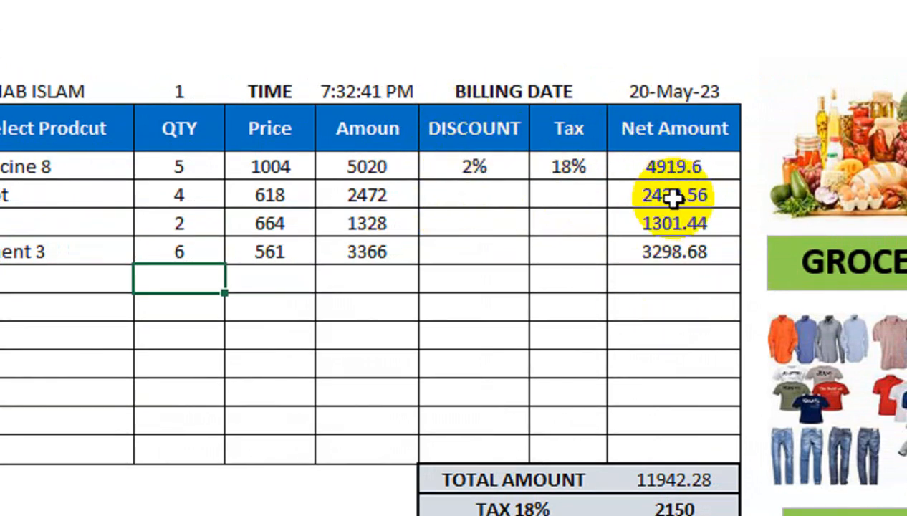
Step: Add Medicine 3 under MEDICINE in row 10 with quantity 10
left_click(136, 283)
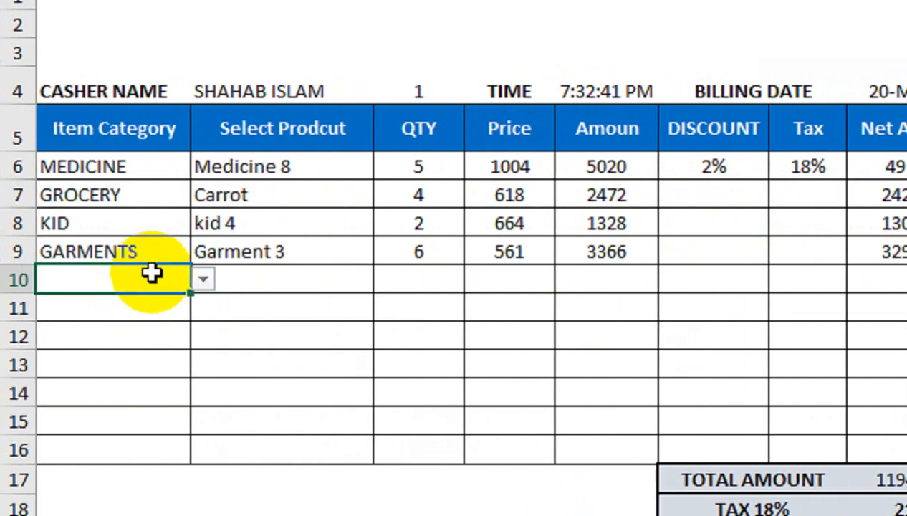
left_click(199, 279)
left_click(145, 339)
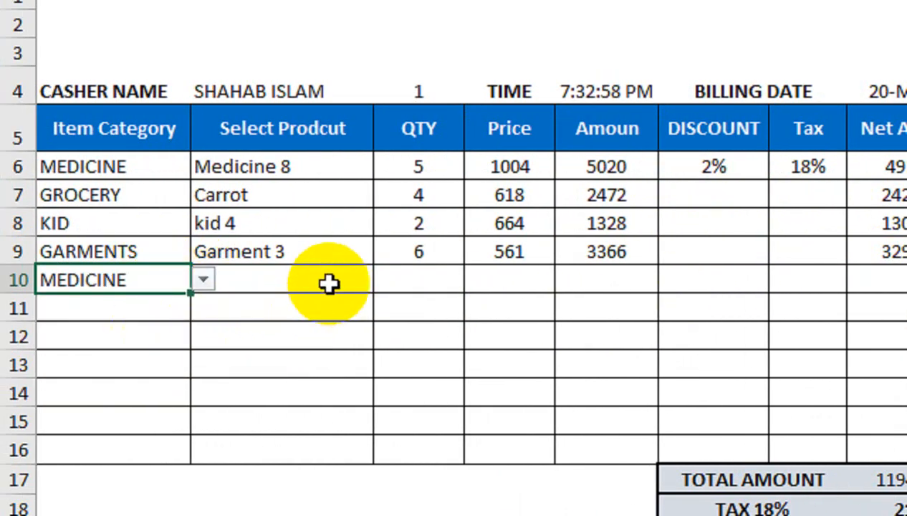
left_click(362, 281)
left_click(385, 280)
left_click(305, 341)
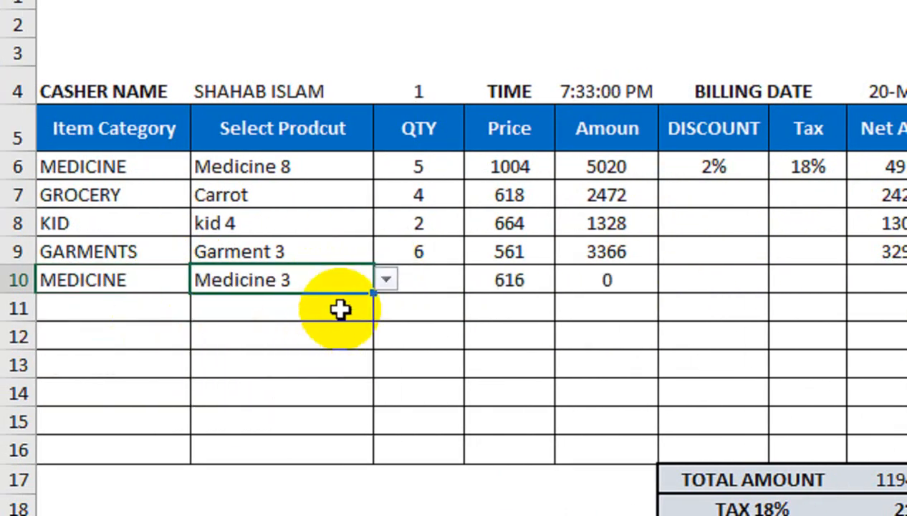
left_click(427, 275)
type("10")
key("Return")
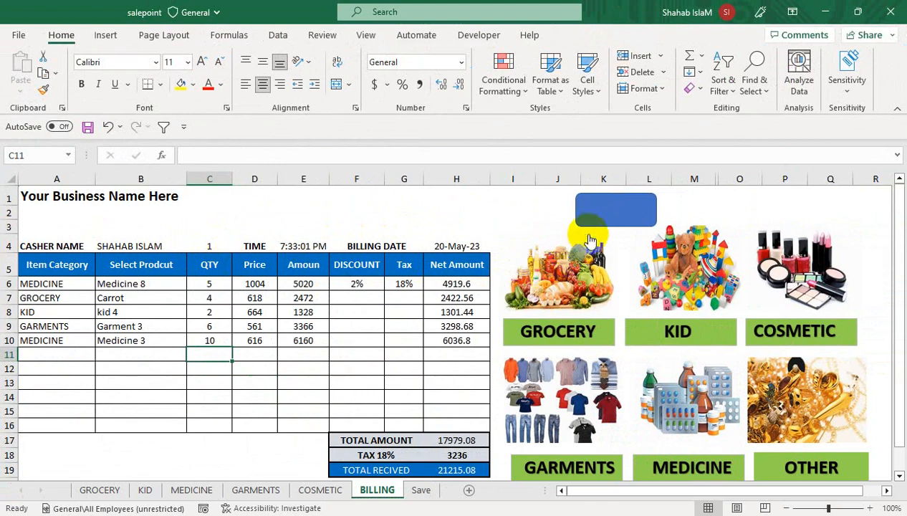
Step: Run the blue save macro, review the stored bill on the Save sheet, then return to BILLING
left_click(606, 219)
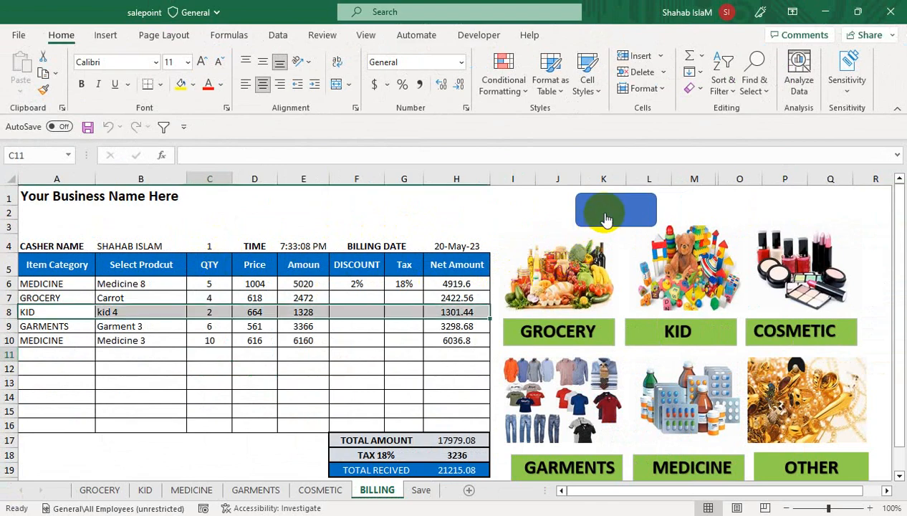
left_click(399, 287)
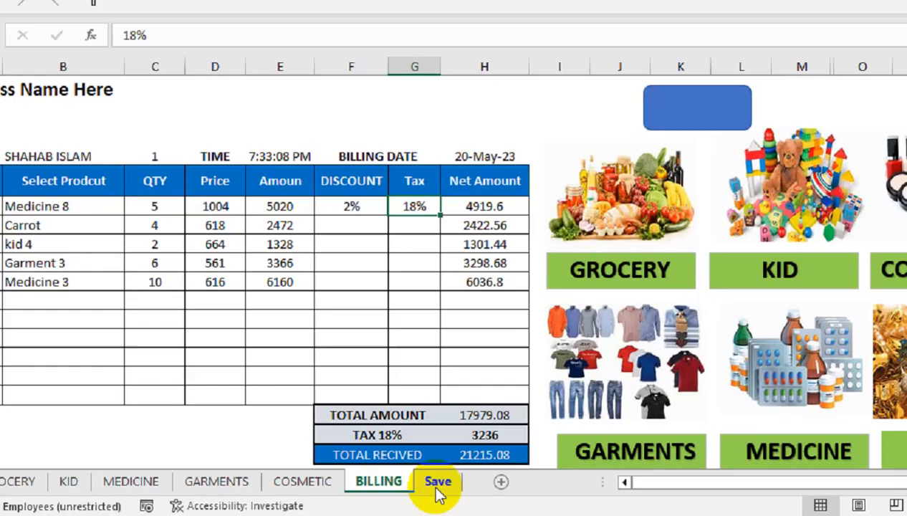
left_click(464, 473)
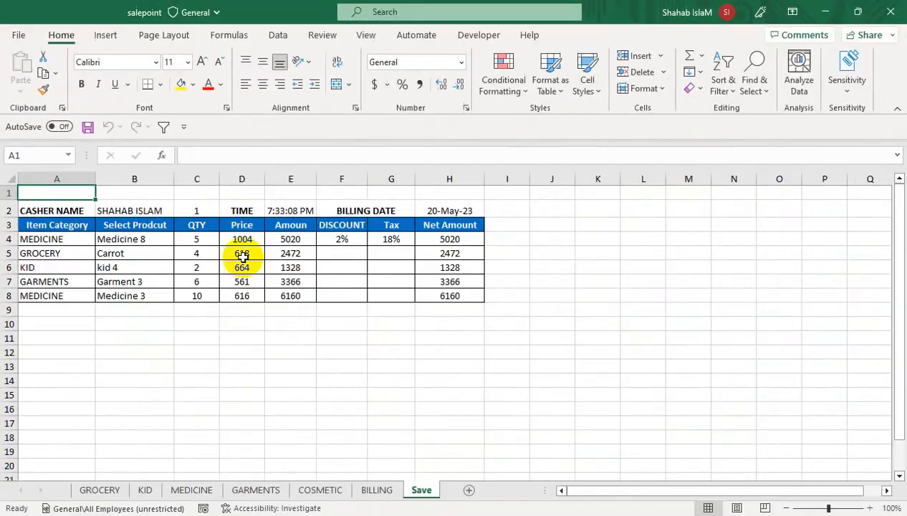
left_click(377, 489)
Step: Set the bill number in C4 to 2
left_click(254, 245)
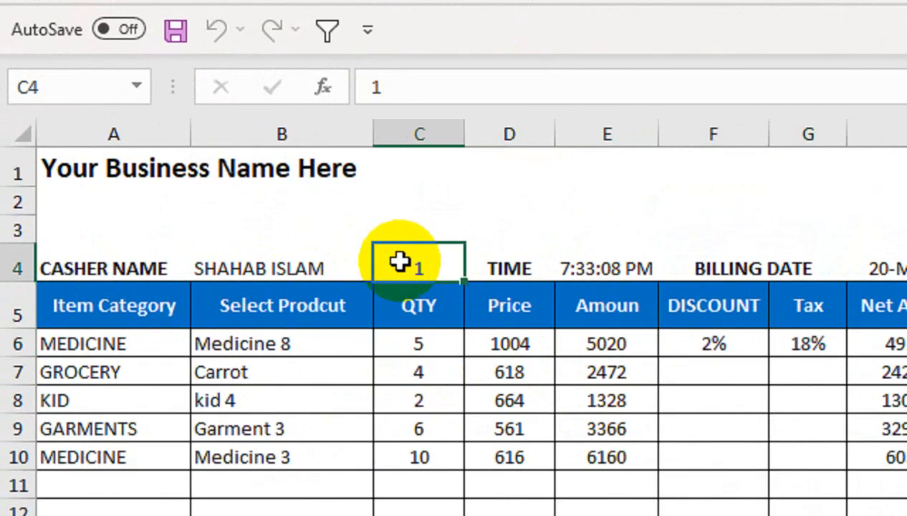
type("2")
key("Return")
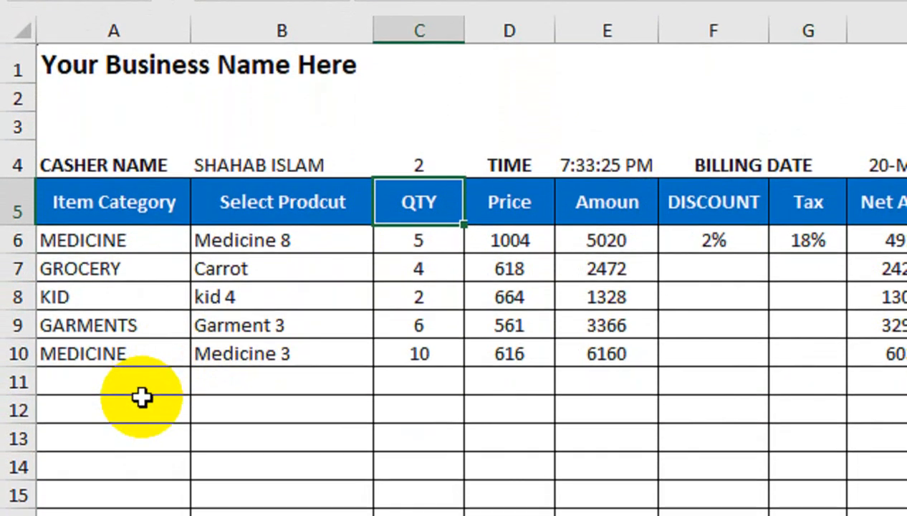
Step: Set A11 to KID and A12 to GARMENTS, then clear the item range A6:C12
left_click(142, 507)
left_click(149, 377)
left_click(197, 372)
left_click(165, 412)
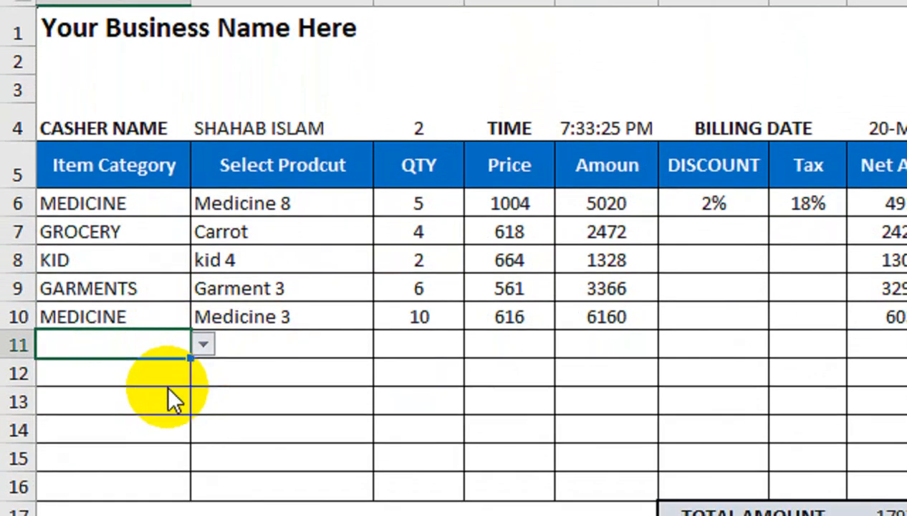
left_click(177, 388)
left_click(204, 372)
left_click(185, 453)
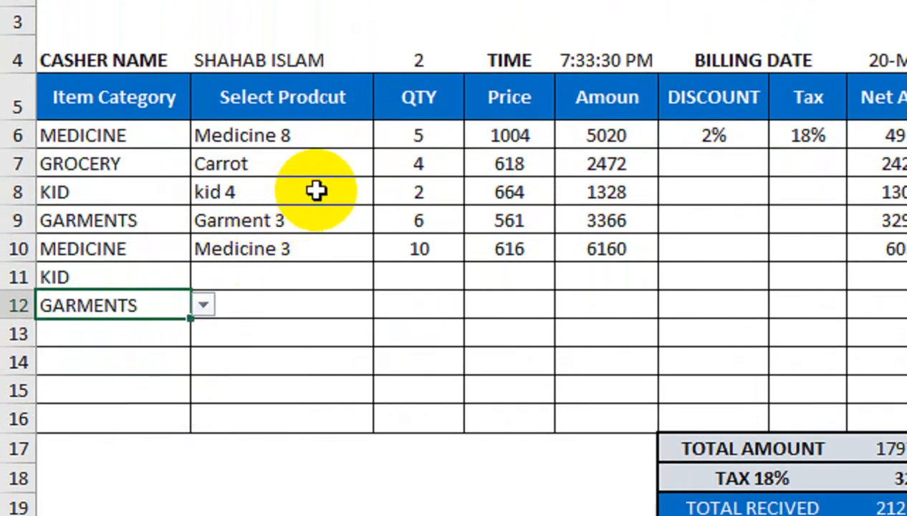
left_click_drag(168, 146, 403, 306)
key("Delete")
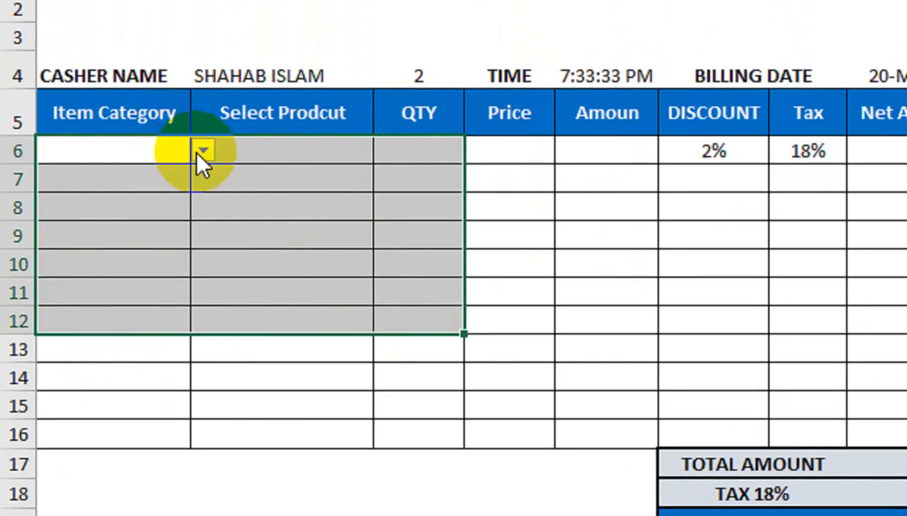
Step: Set the category to MEDICINE in A6, A7 and A8
left_click(204, 152)
left_click(154, 212)
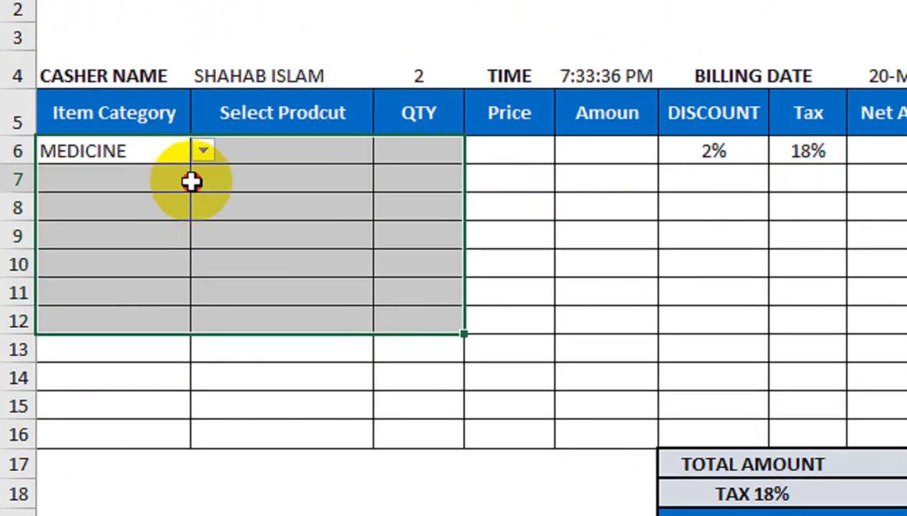
left_click(175, 185)
left_click(199, 179)
left_click(165, 238)
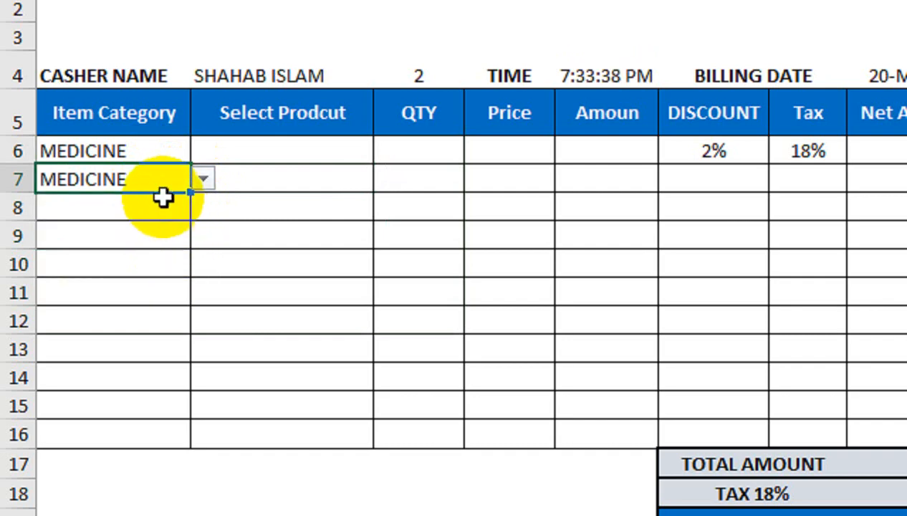
left_click(161, 205)
left_click(202, 206)
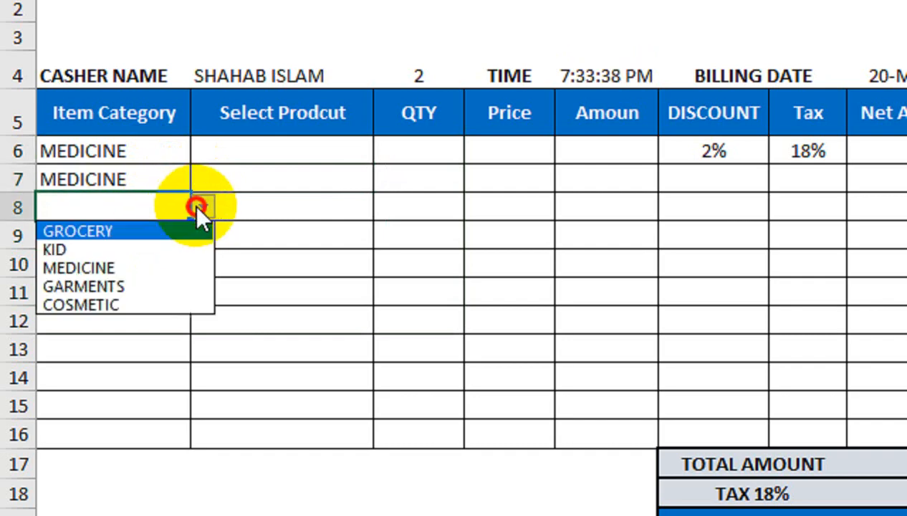
left_click(162, 269)
Step: Choose products Medicine 2, Medicine 5 and Medicine 5 in B6, B7 and B8
left_click(295, 163)
left_click(386, 151)
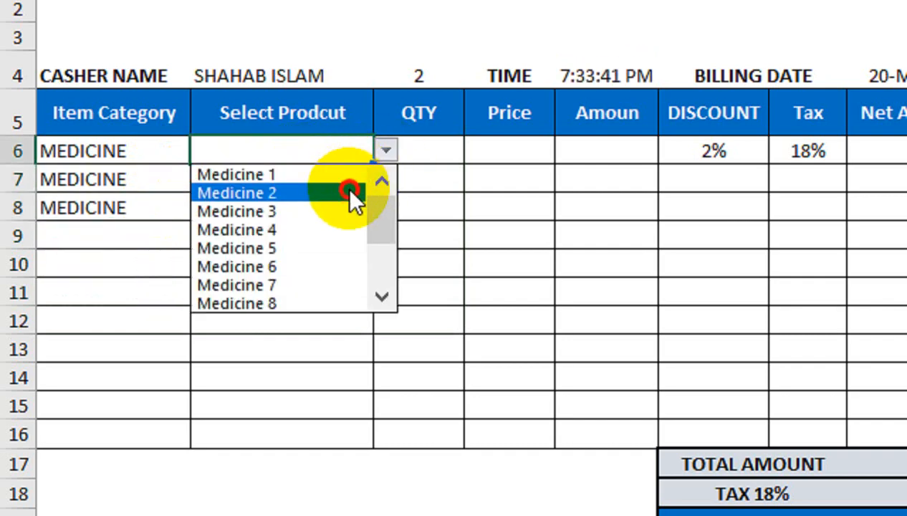
left_click(347, 194)
left_click(362, 177)
left_click(386, 178)
left_click(306, 277)
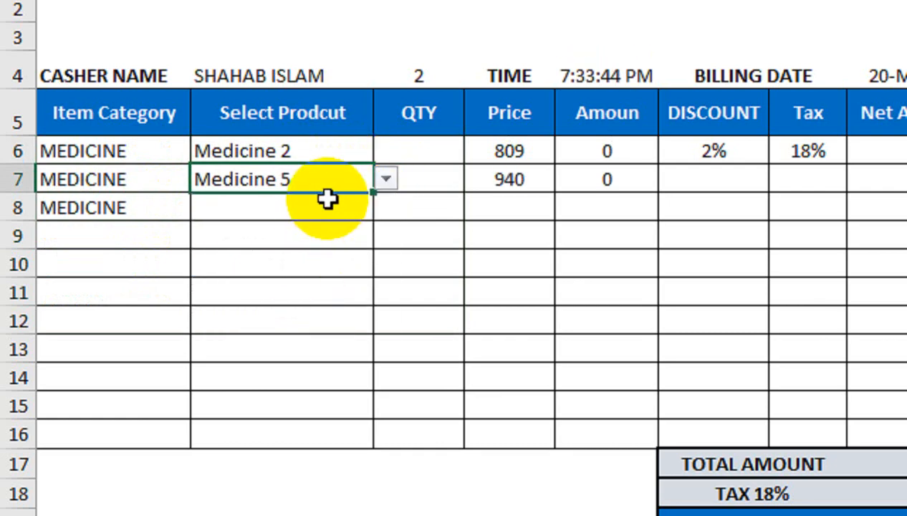
left_click(344, 206)
left_click(380, 206)
left_click(304, 304)
Step: Enter quantities 5, 2 and 6 in C6:C8
left_click(431, 156)
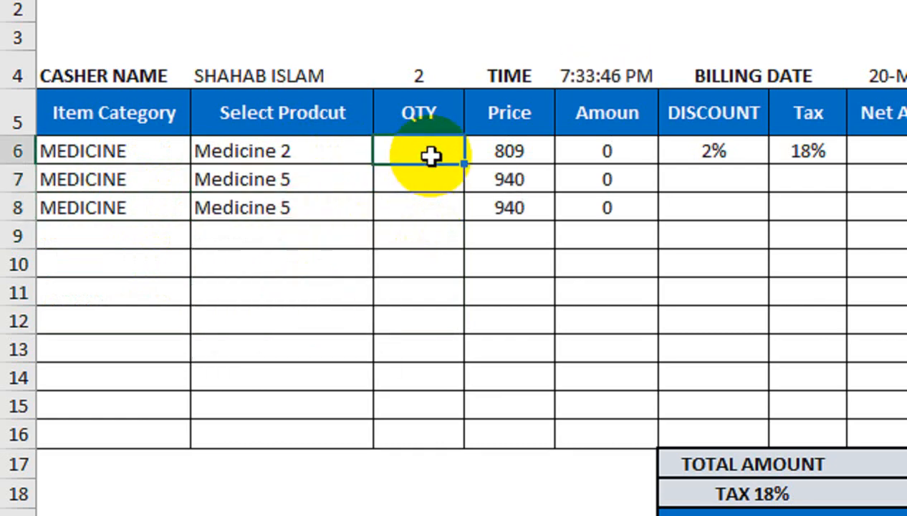
type("5")
key("Return")
type("21")
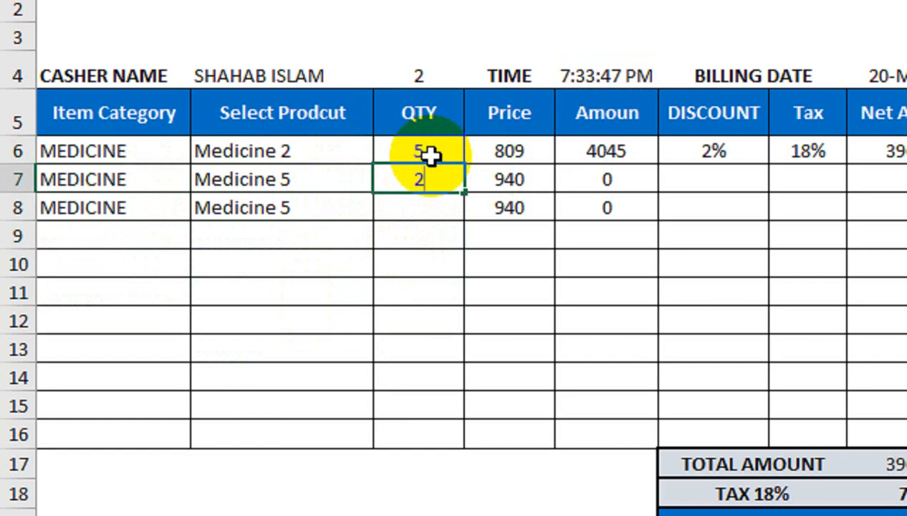
key("Return")
type("6")
key("Return")
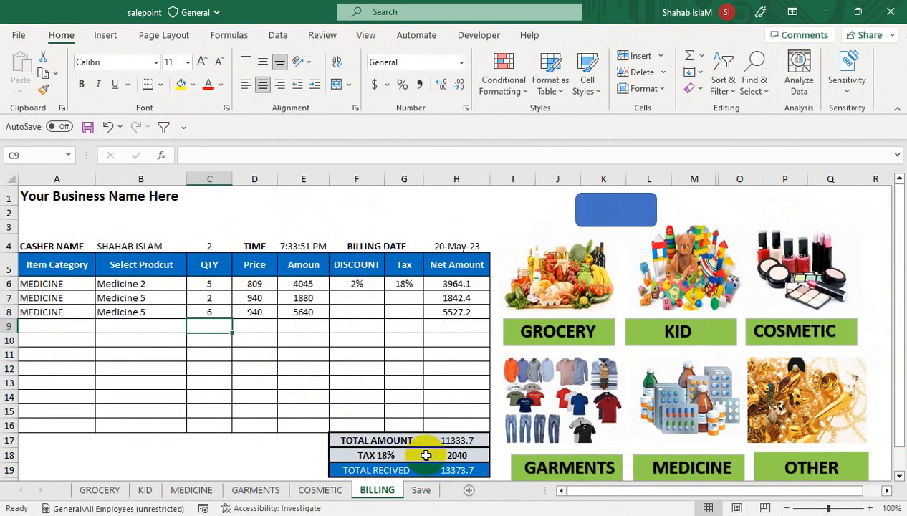
Step: Save bill 2 with the macro button, check it on the Save sheet, and return to BILLING
left_click(602, 207)
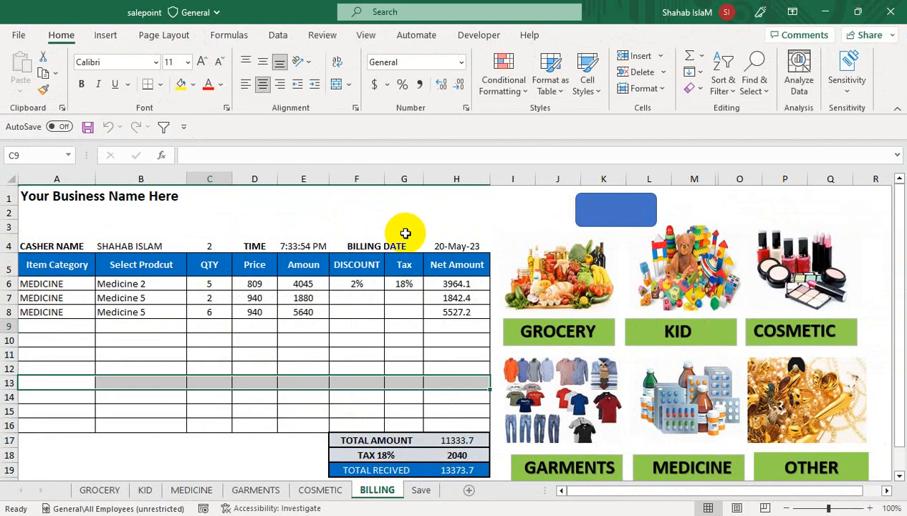
left_click(244, 283)
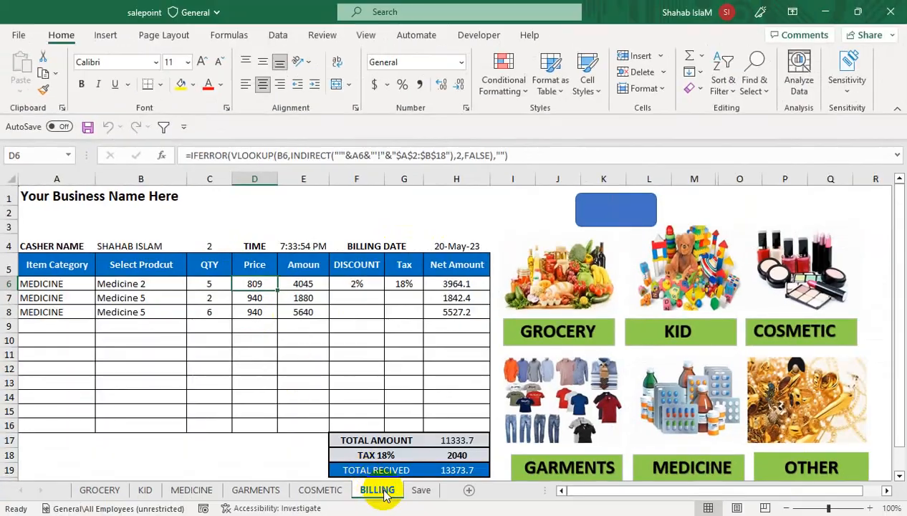
left_click(420, 490)
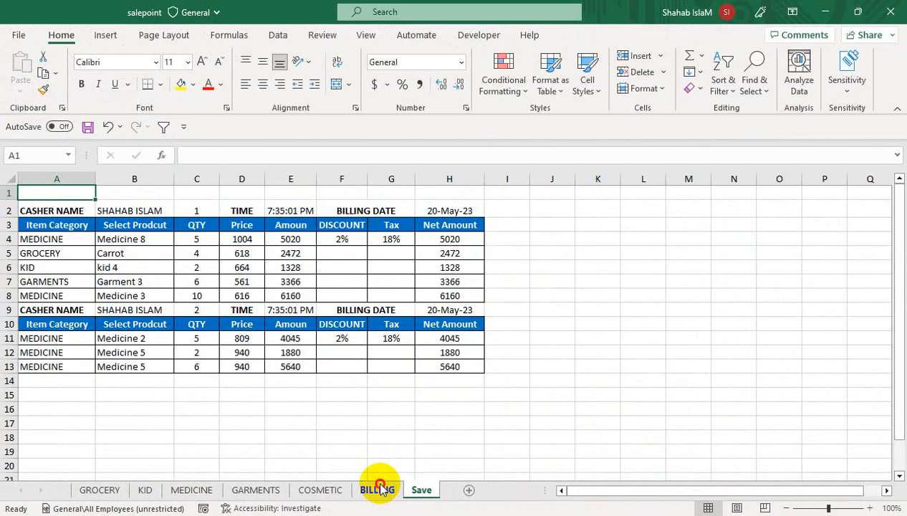
left_click(586, 477)
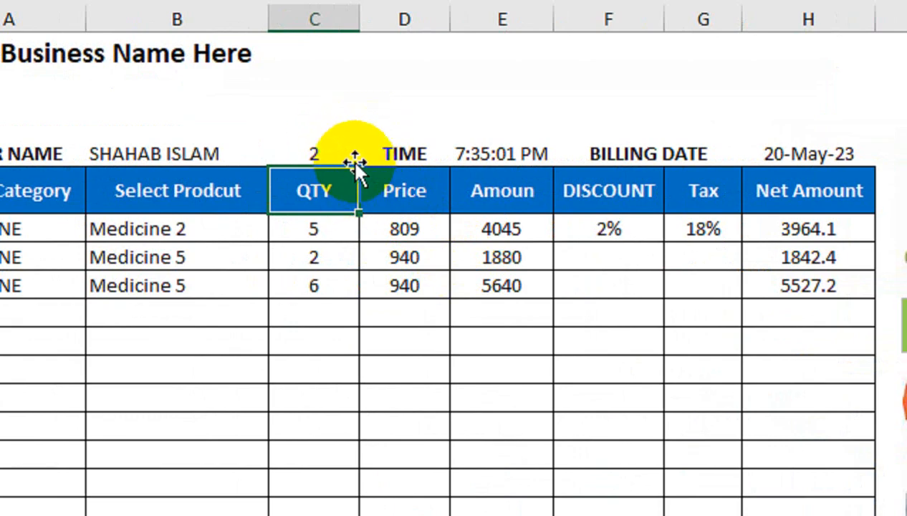
Step: Begin a COUNTIF formula in C4 after a mistyped first attempt
left_click(319, 150)
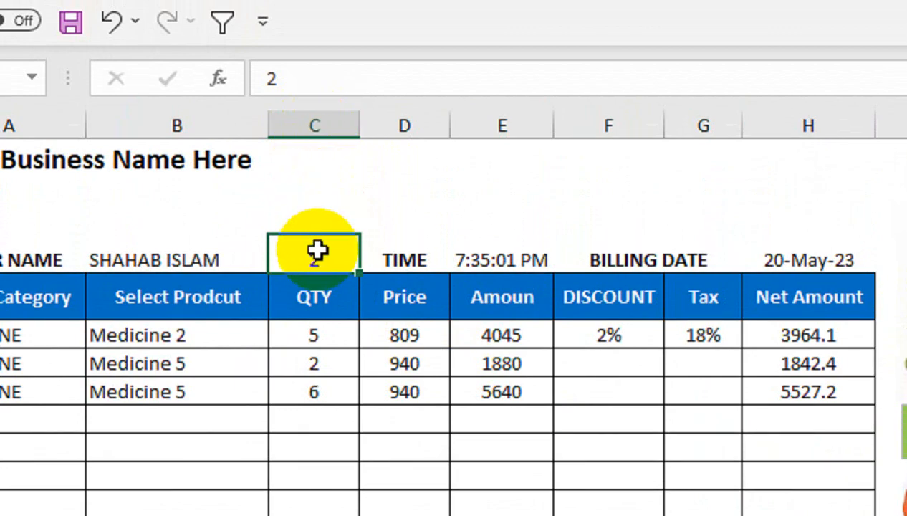
type("=counmt")
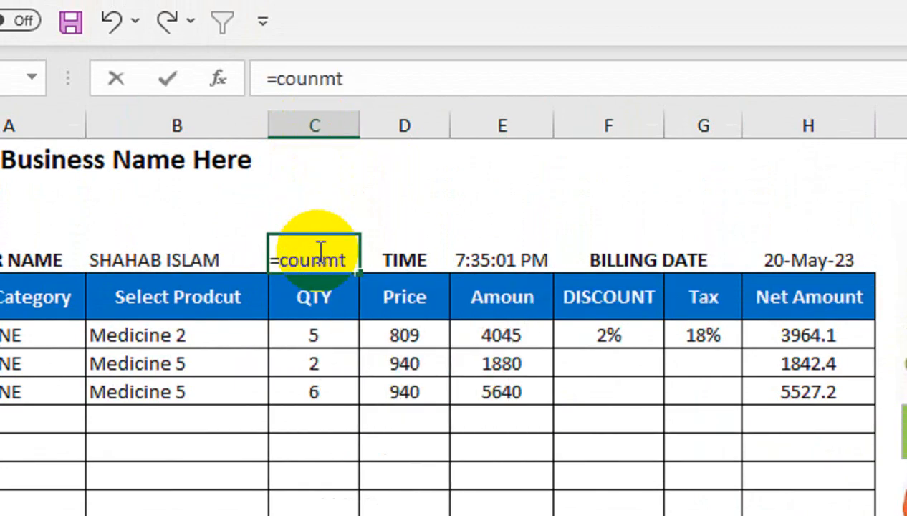
key("Tab")
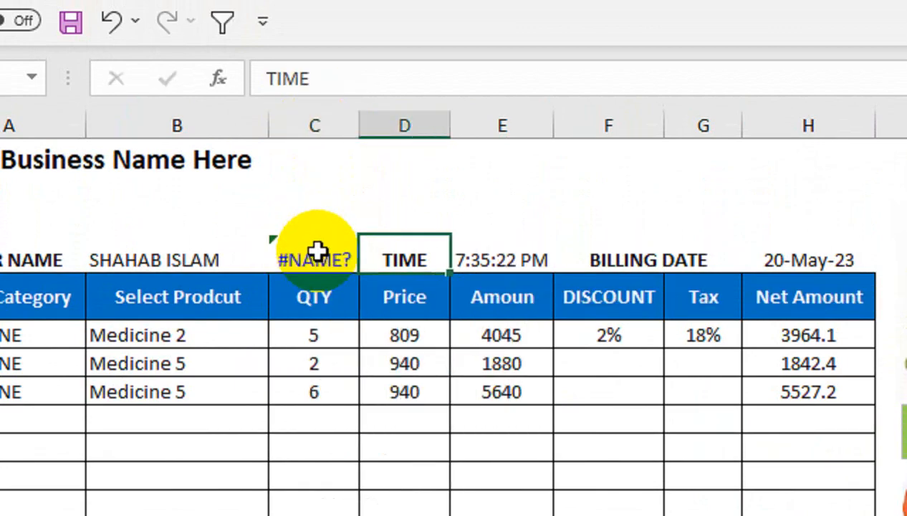
left_click(317, 251)
type("=co")
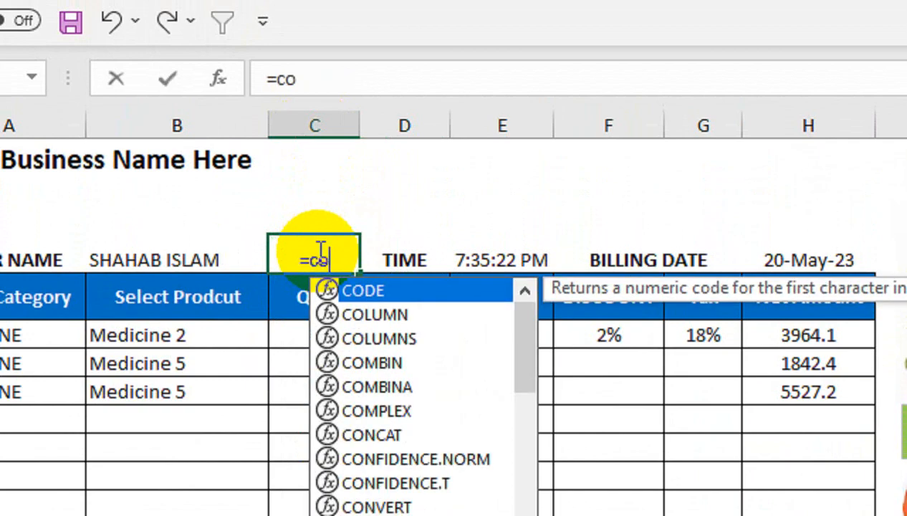
type("unti")
key("Tab")
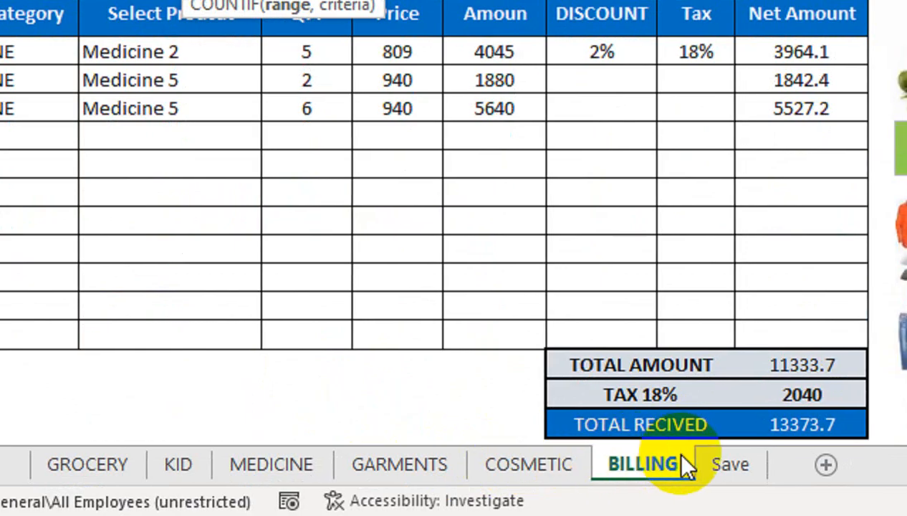
Step: Complete the COUNTIF over Save!B:B with the cashier name criterion, then review C4's formula
left_click(728, 465)
left_click(254, 130)
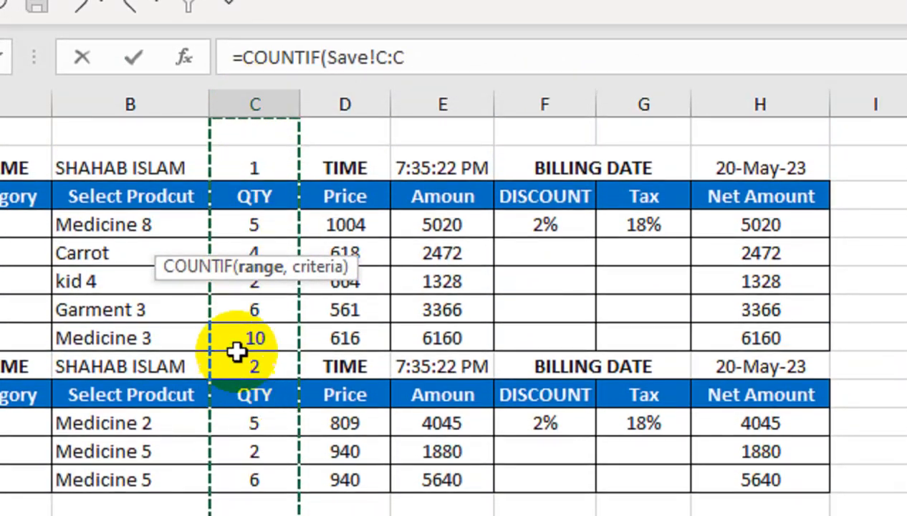
left_click(153, 126)
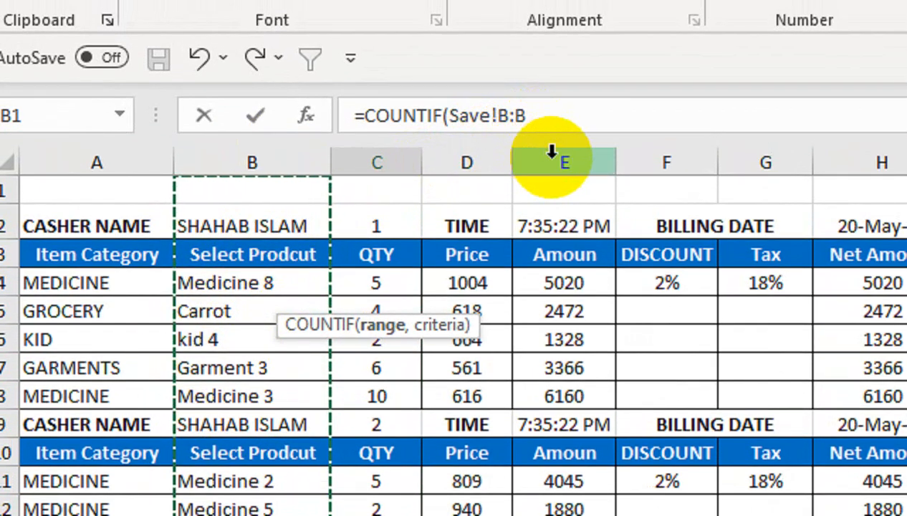
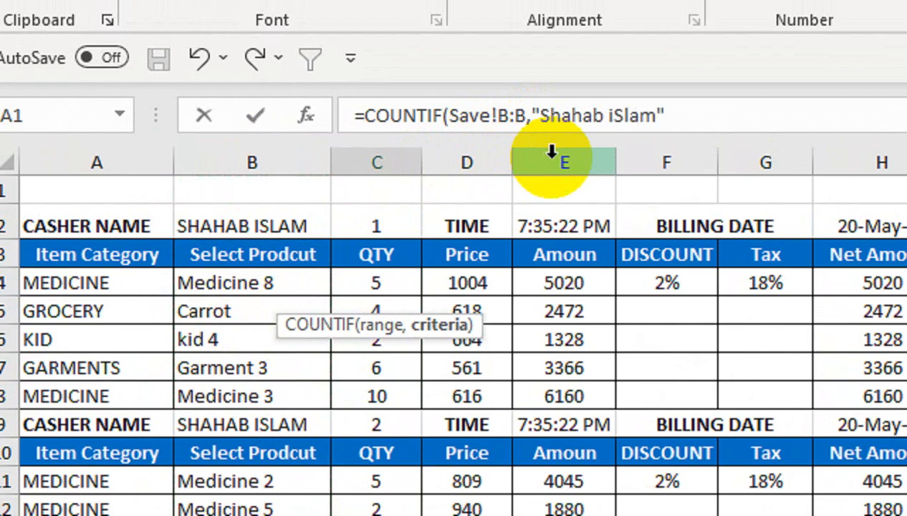
type(")")
key("Return")
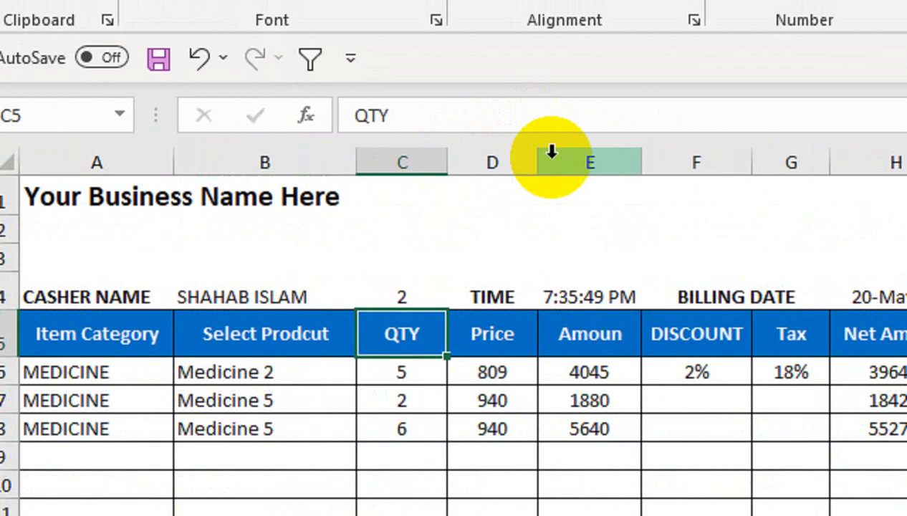
left_click(415, 300)
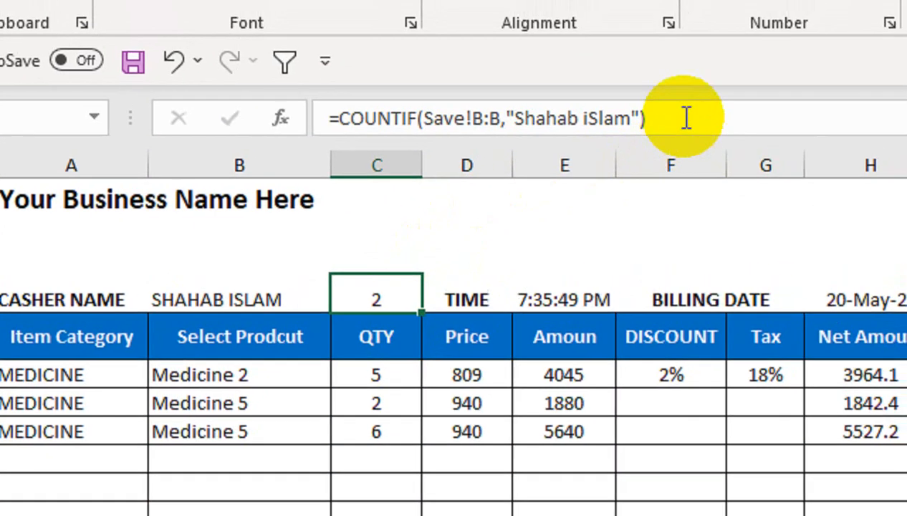
left_click(685, 118)
Step: Set the categories of bill rows 6–9 to KID, GARMENTS, COSMETIC and KID
key("Return")
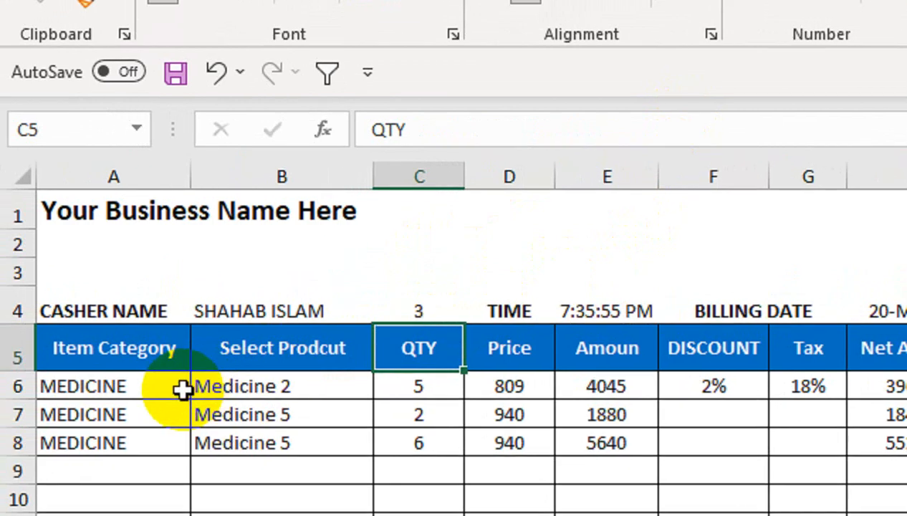
left_click(131, 398)
left_click(203, 378)
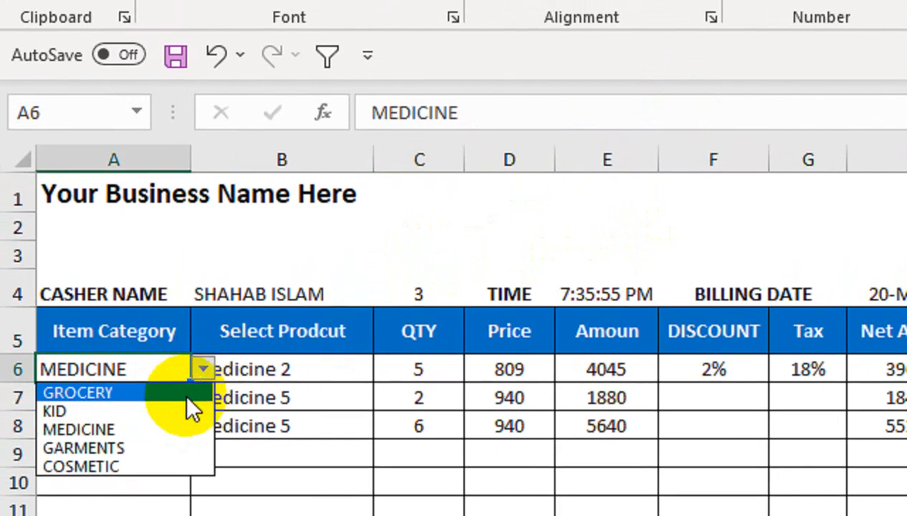
left_click(188, 420)
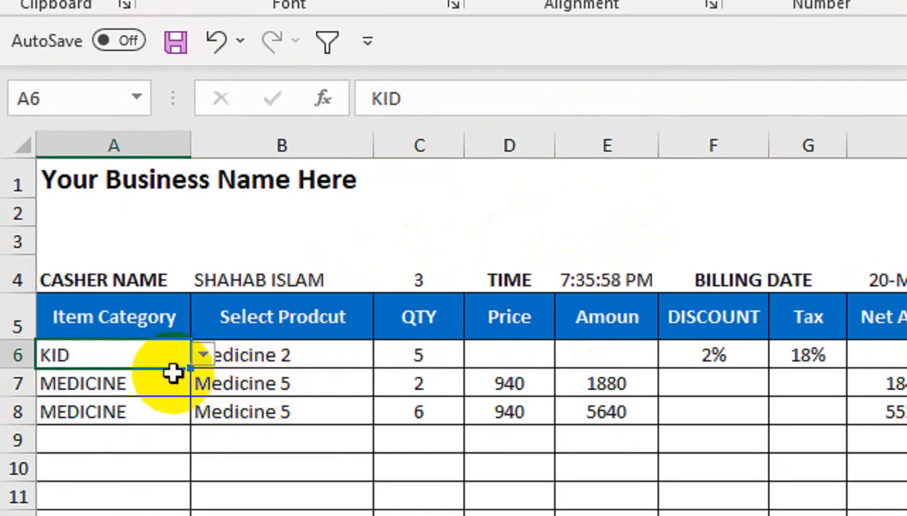
left_click(175, 380)
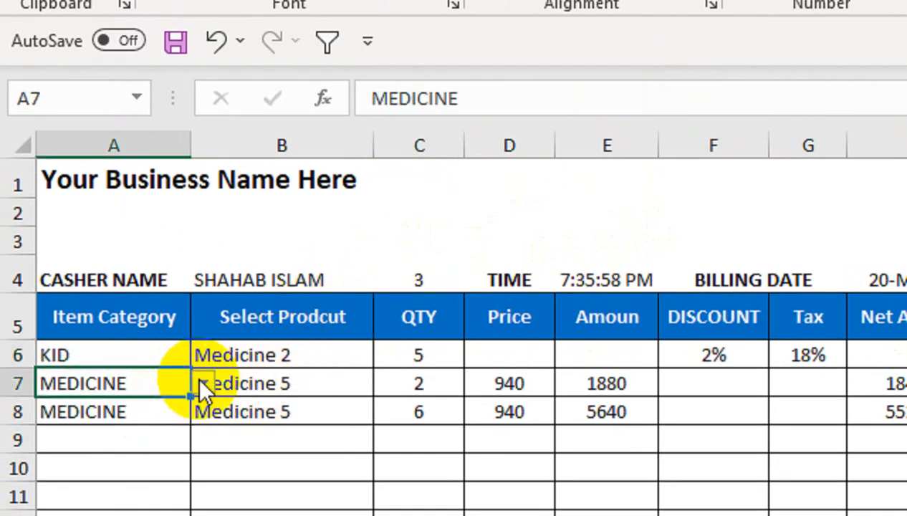
left_click(204, 383)
left_click(166, 413)
left_click(149, 362)
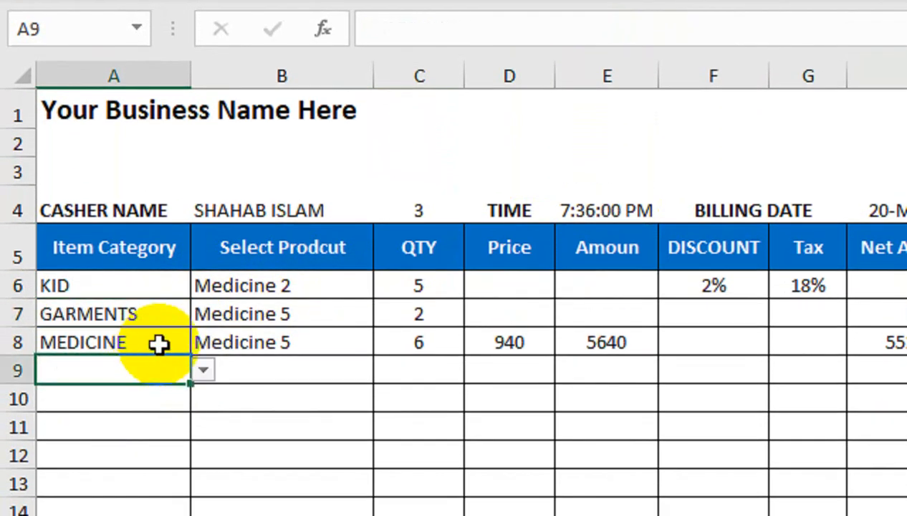
left_click(160, 344)
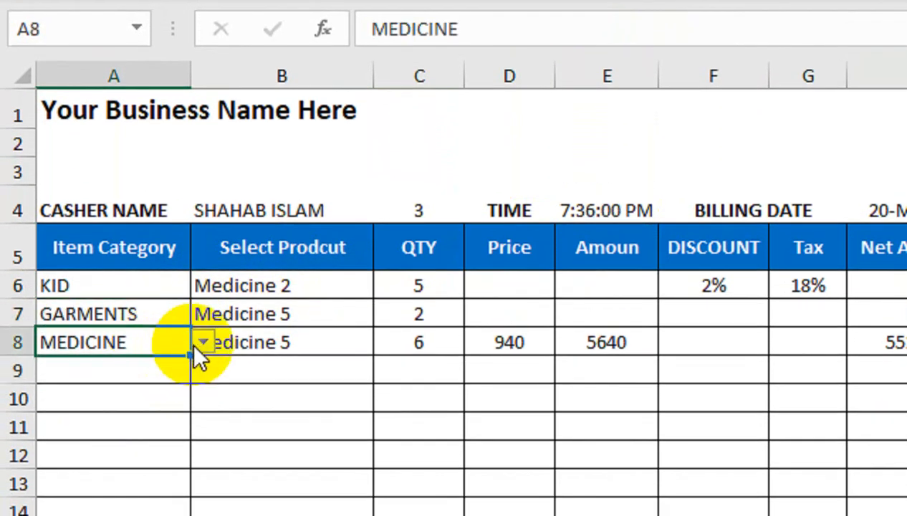
left_click(203, 343)
left_click(166, 437)
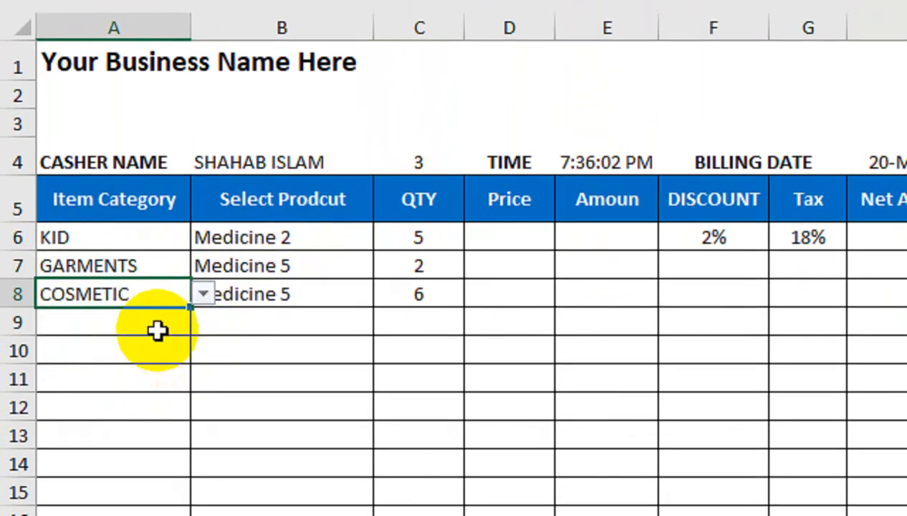
left_click(158, 330)
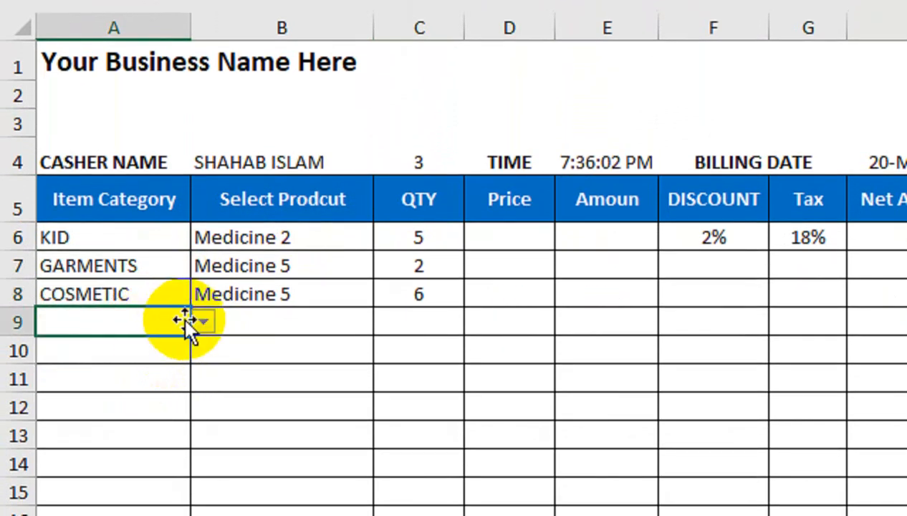
left_click(203, 322)
Step: Choose kid 4 for row 9, kid 3 for row 6 and Garment 4 for row 7
left_click(169, 364)
left_click(322, 324)
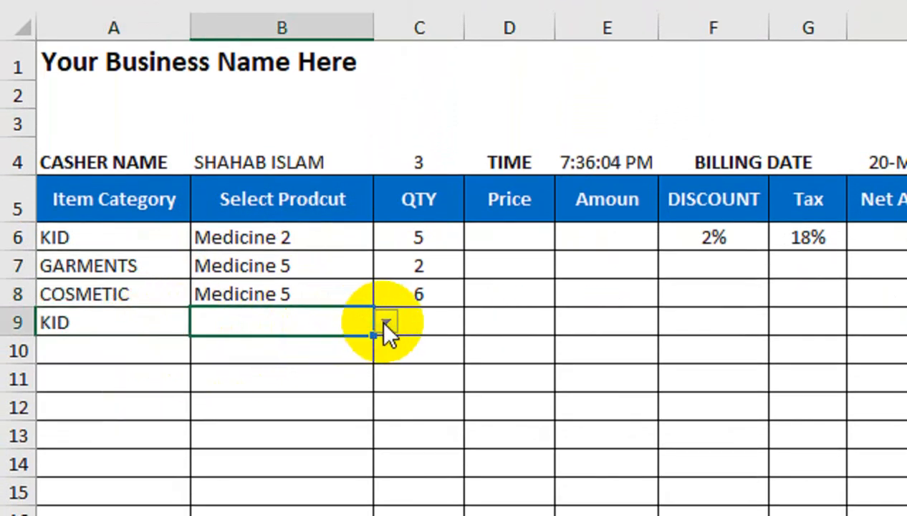
left_click(386, 323)
left_click(336, 402)
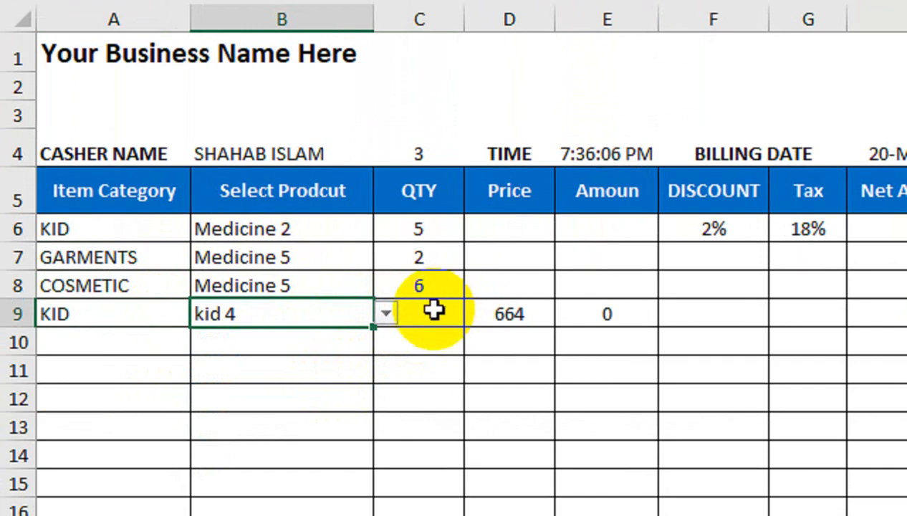
left_click(322, 228)
left_click(385, 228)
left_click(315, 289)
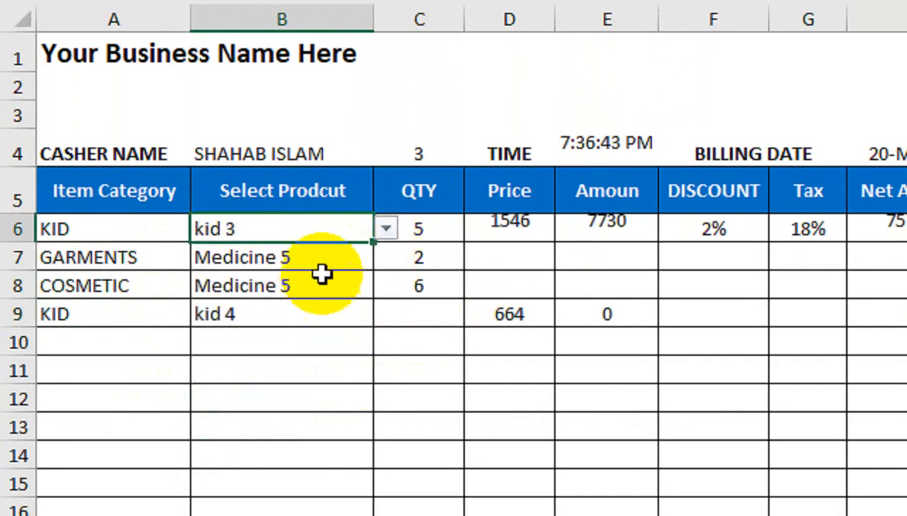
left_click(362, 263)
left_click(385, 258)
left_click(343, 334)
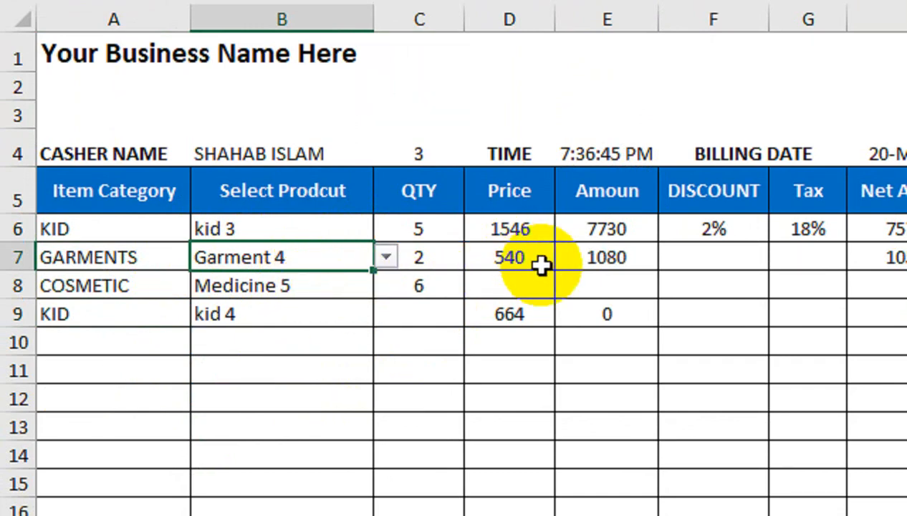
Step: Choose Cosmetic 6 for row 8 and change row 9's product to kid 7
left_click(345, 285)
left_click(385, 285)
left_click(318, 398)
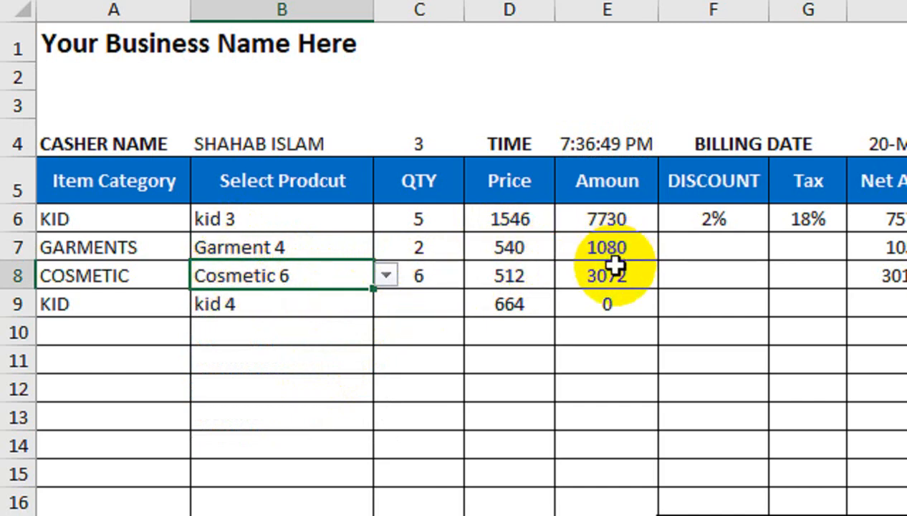
left_click(323, 305)
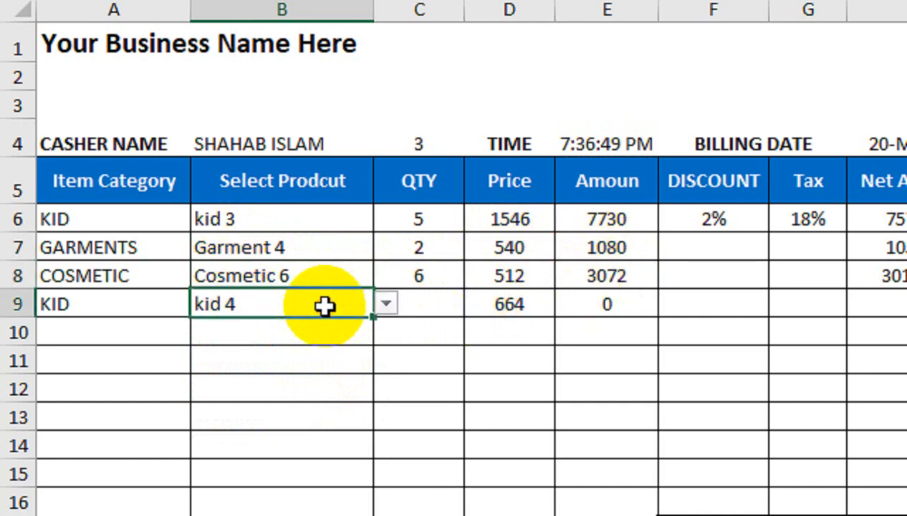
left_click(386, 304)
left_click(356, 383)
Step: Enter quantity 10 for kid 7 in C9 and save the bill with the blue macro button
left_click(444, 285)
left_click(442, 308)
type("1")
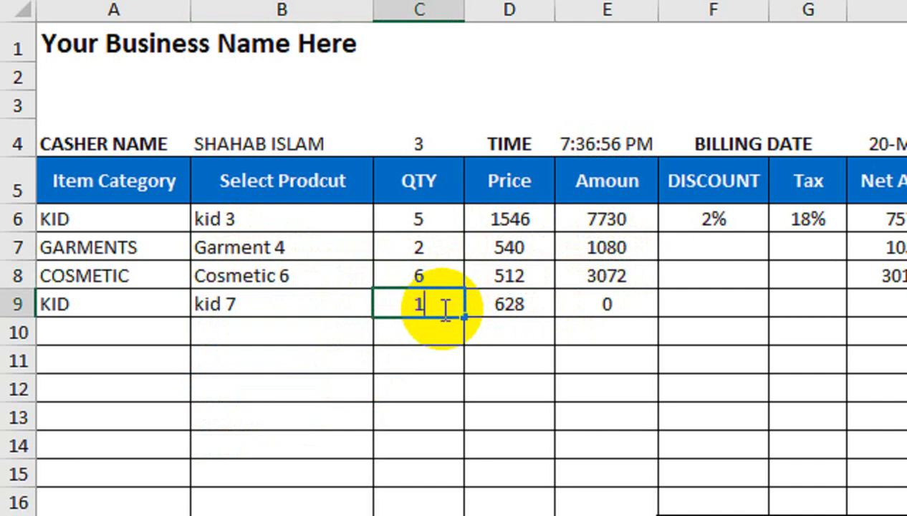
type("0")
key("Return")
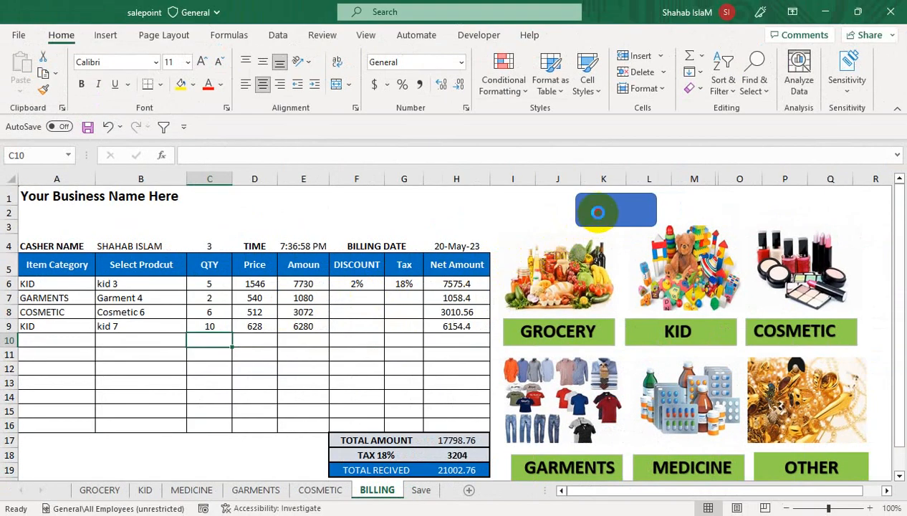
left_click(597, 212)
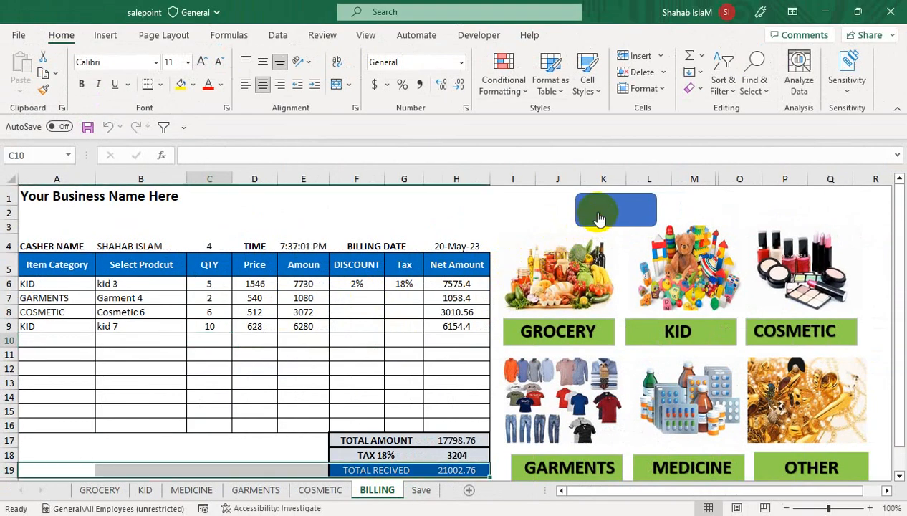
Step: Clear All on the fourth bill's rows A14:H19 of the Save sheet, then return to BILLING
left_click(221, 264)
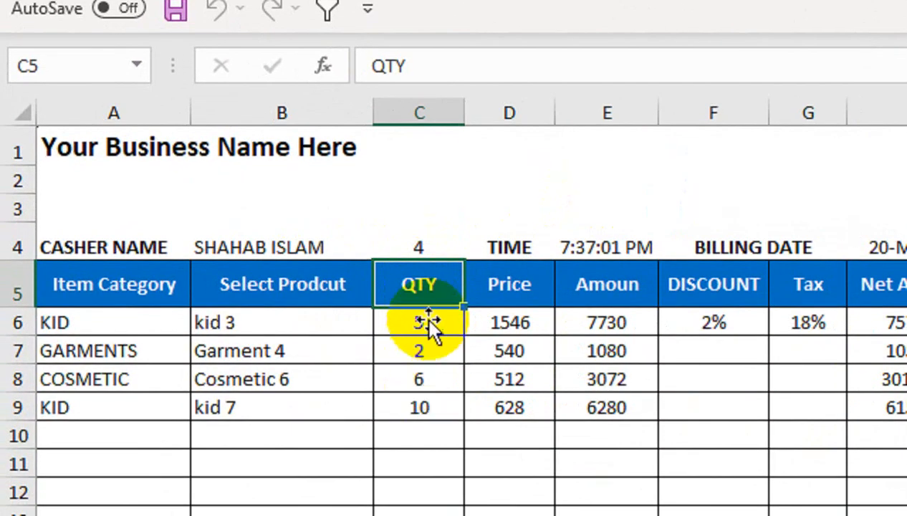
left_click(419, 255)
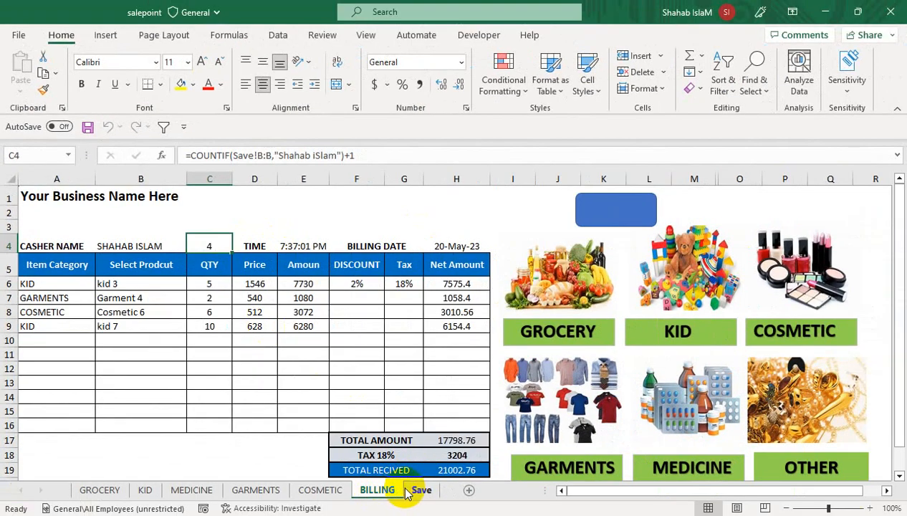
left_click(409, 490)
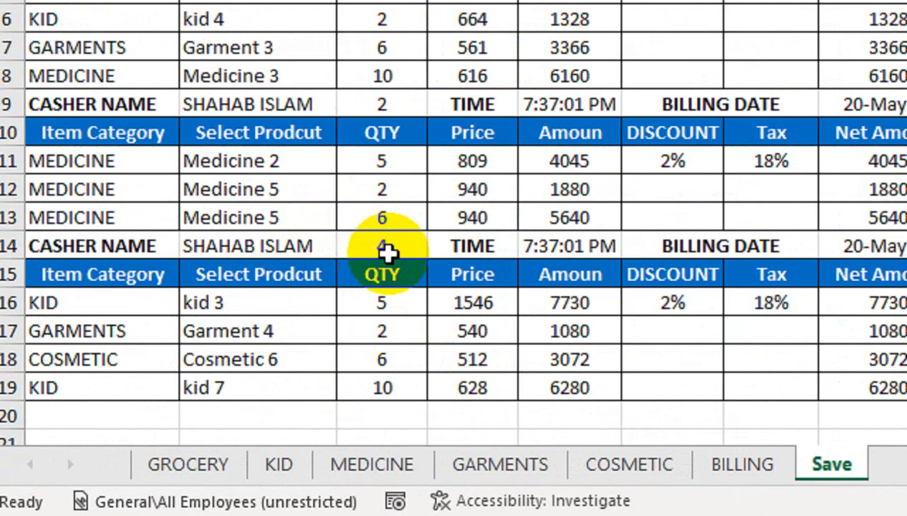
mouse_move(116, 242)
left_mouse_down()
mouse_move(589, 285)
mouse_move(838, 368)
left_mouse_up()
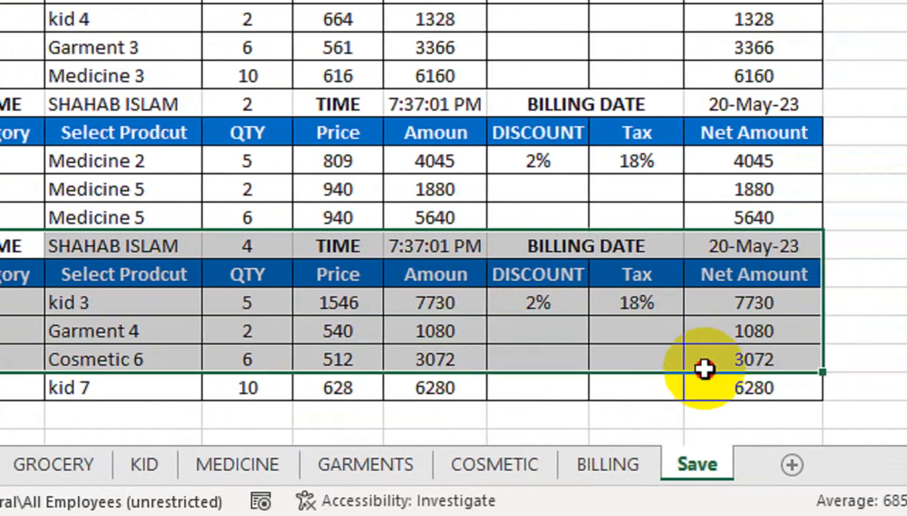
left_click_drag(704, 368, 716, 387)
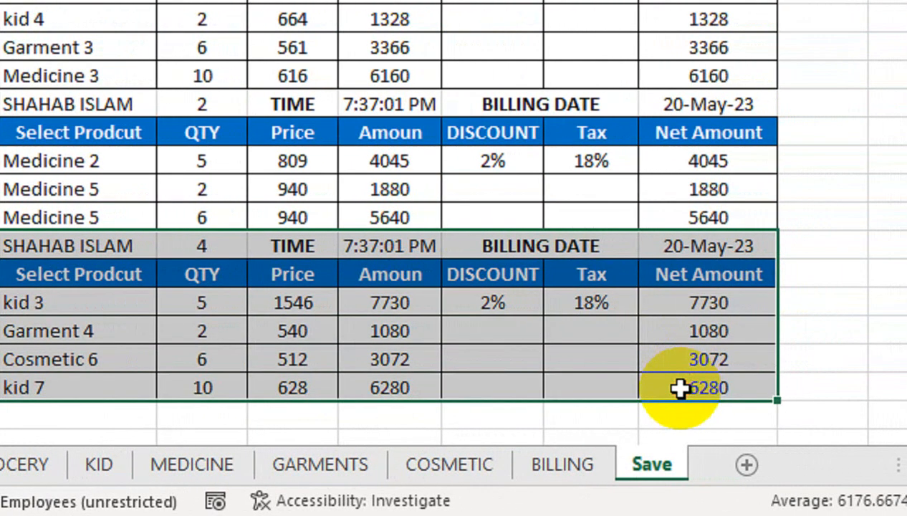
left_click(694, 92)
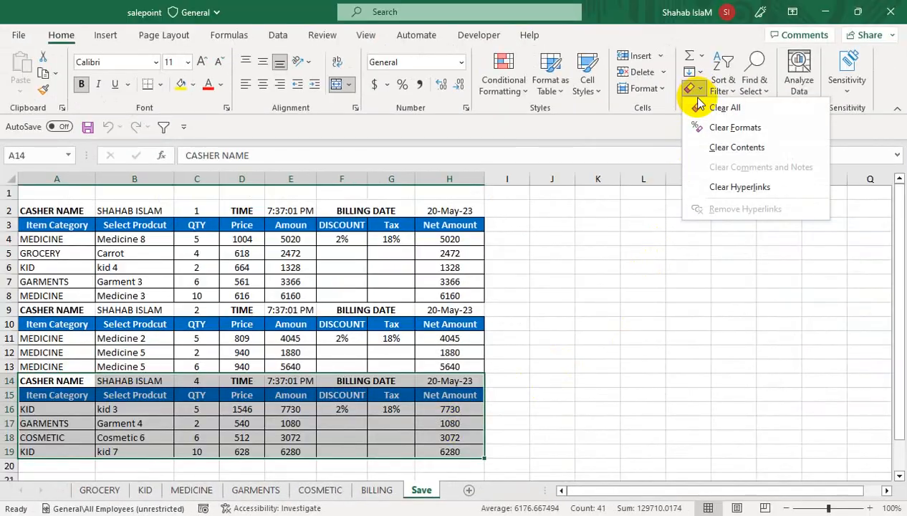
left_click(700, 107)
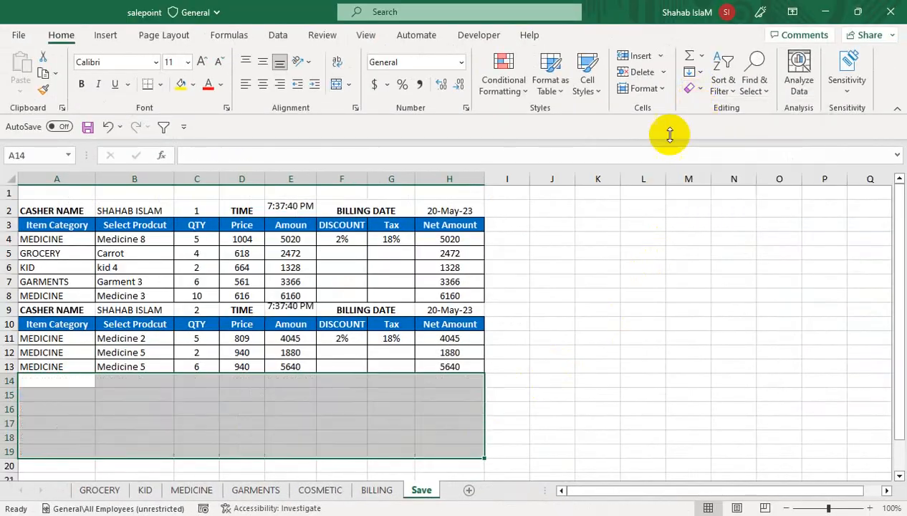
left_click(237, 381)
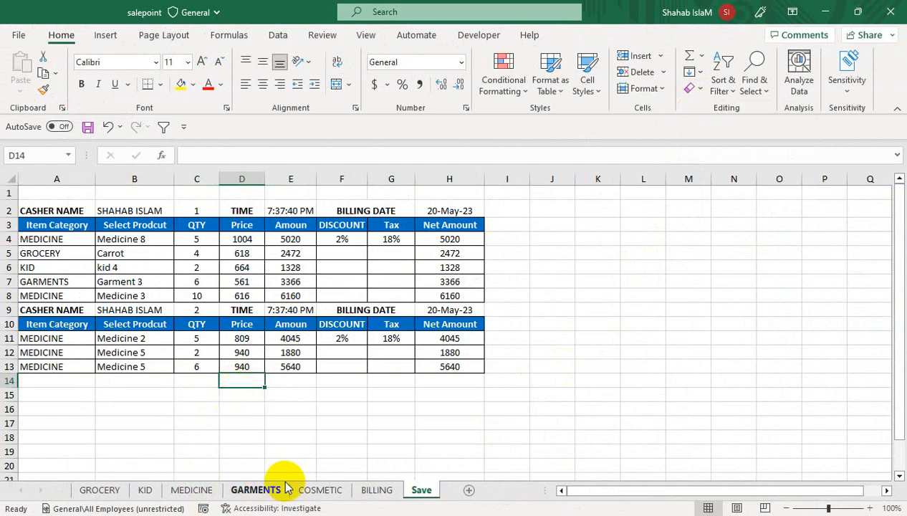
left_click(377, 489)
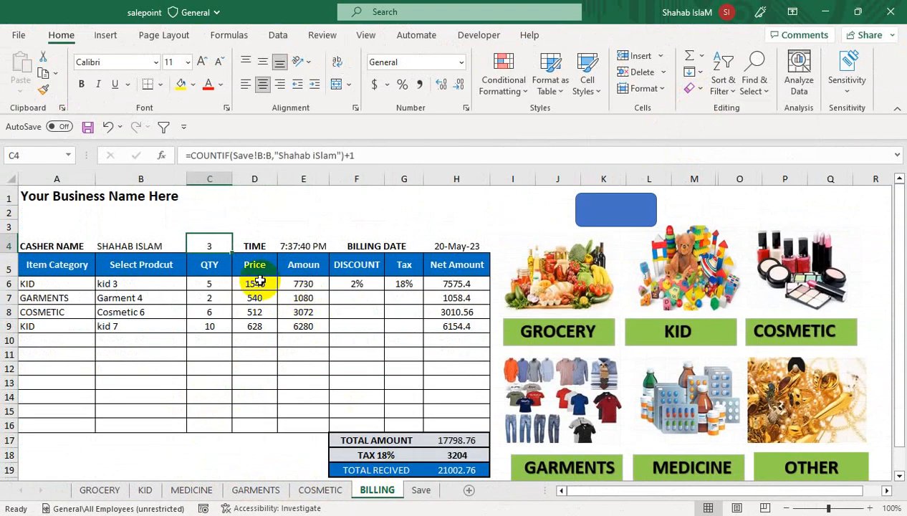
Step: Remove the +1 from the end of the bill number formula
left_click(220, 220)
double_click(213, 245)
key("Return")
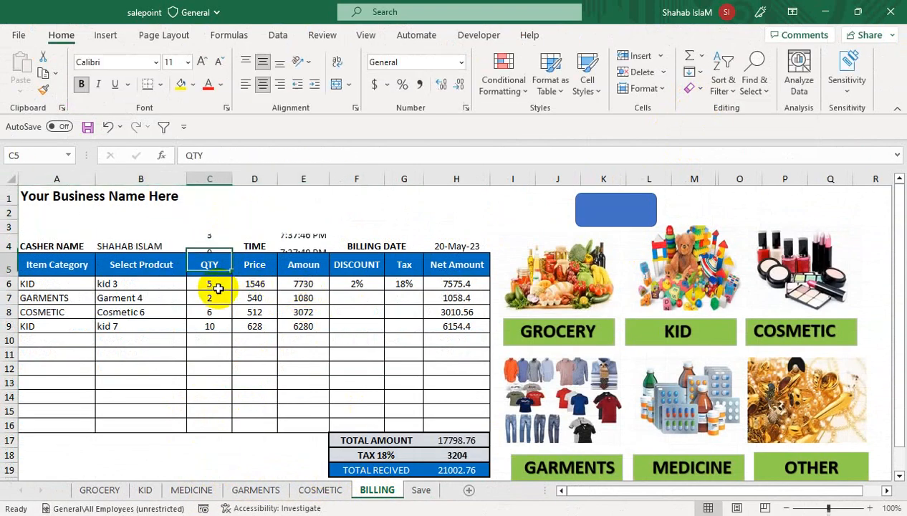
left_click(215, 243)
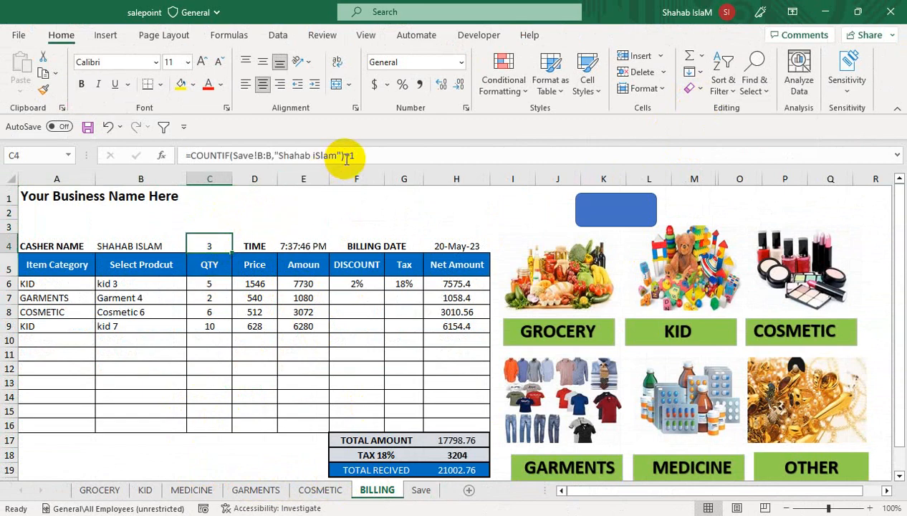
left_click_drag(347, 159, 372, 163)
key("Return")
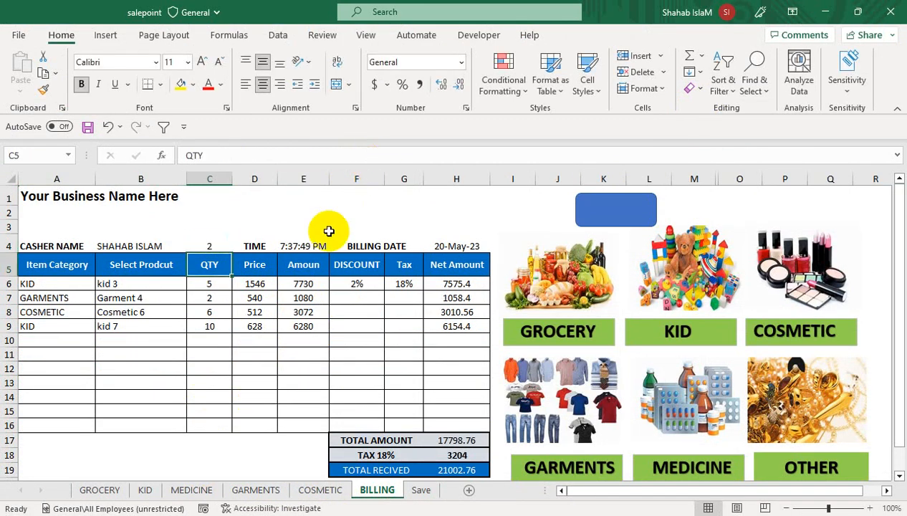
Step: Save the current bill and check its bill number on the Save sheet
left_click(189, 329)
left_click(64, 283)
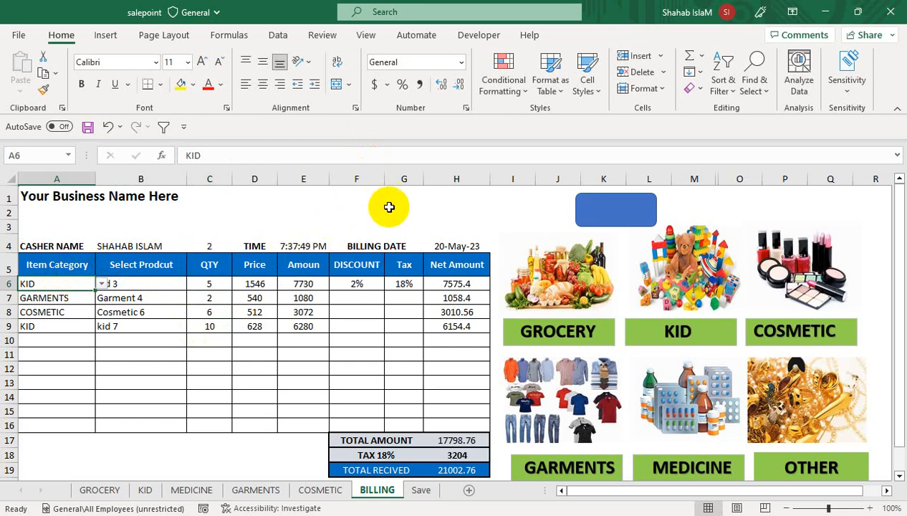
left_click(637, 230)
left_click(191, 408)
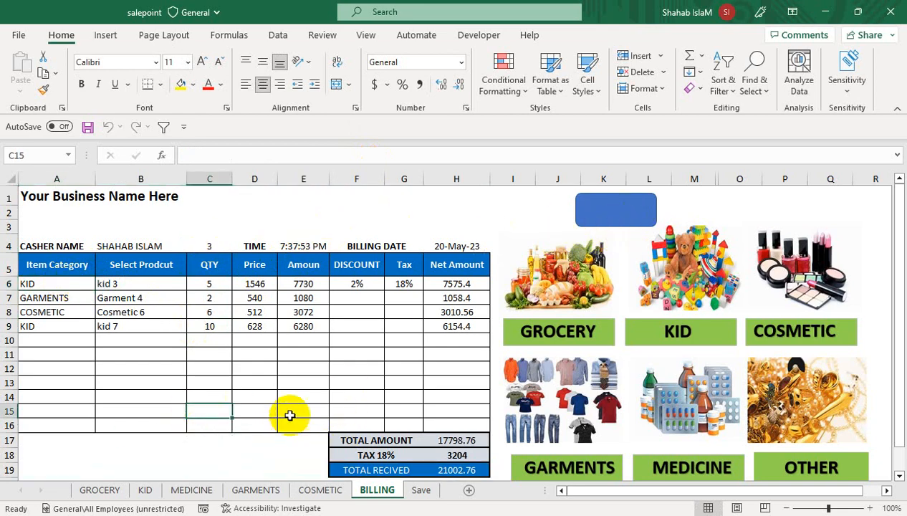
left_click(421, 490)
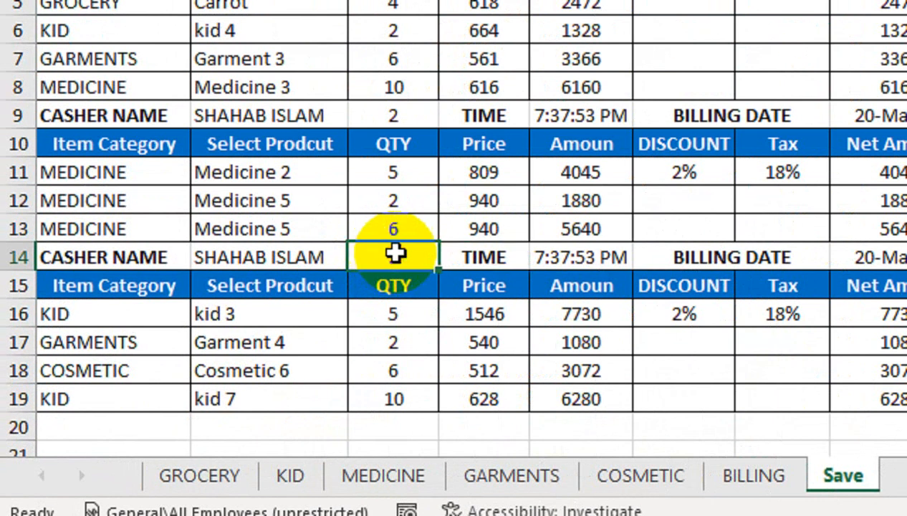
left_click(248, 391)
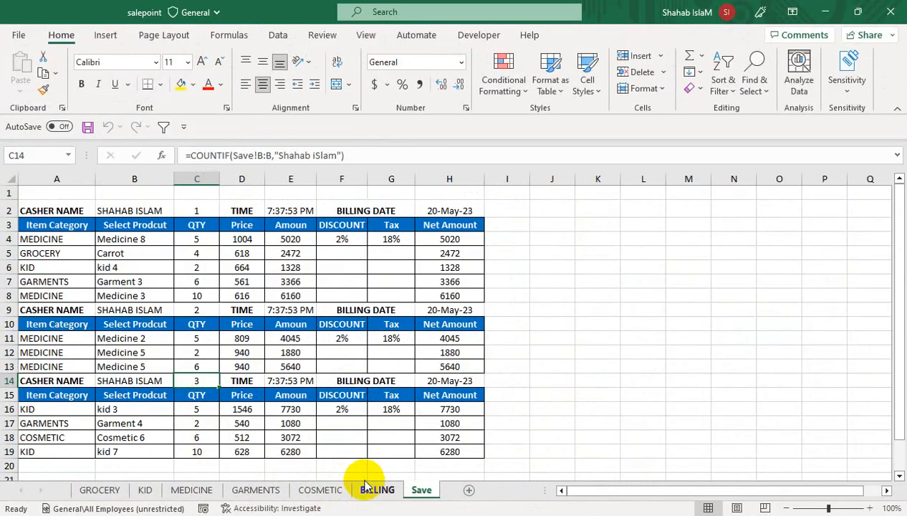
left_click(376, 489)
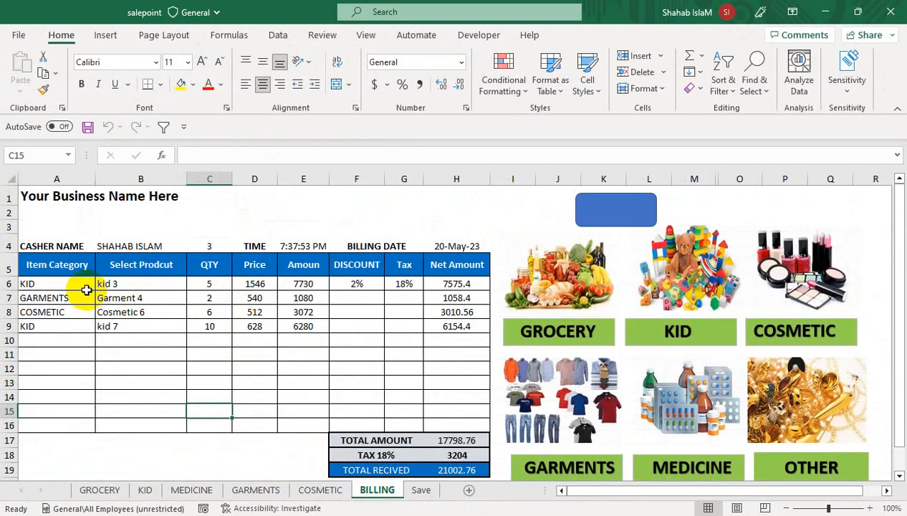
Step: Set row 8 to MEDICINE, Medicine 7, quantity 3
left_click(87, 311)
left_click(101, 311)
left_click(85, 343)
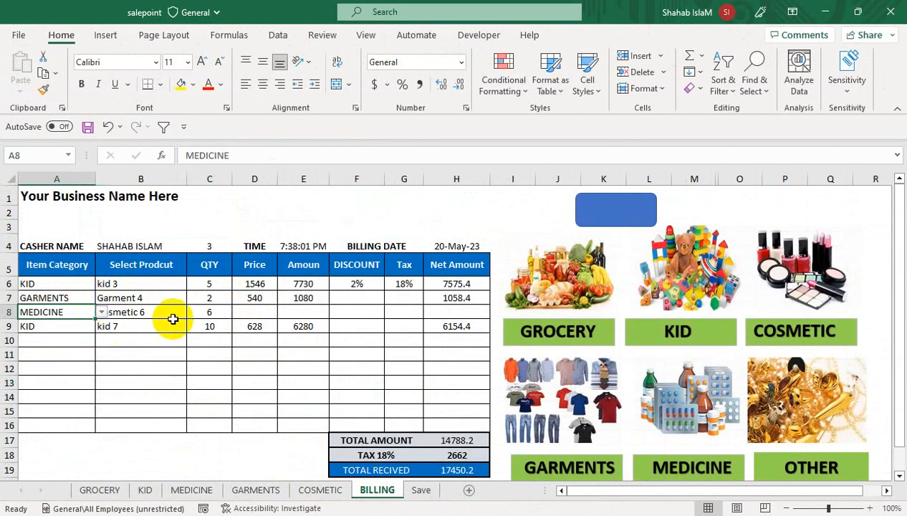
left_click(178, 313)
left_click(193, 313)
left_click(168, 370)
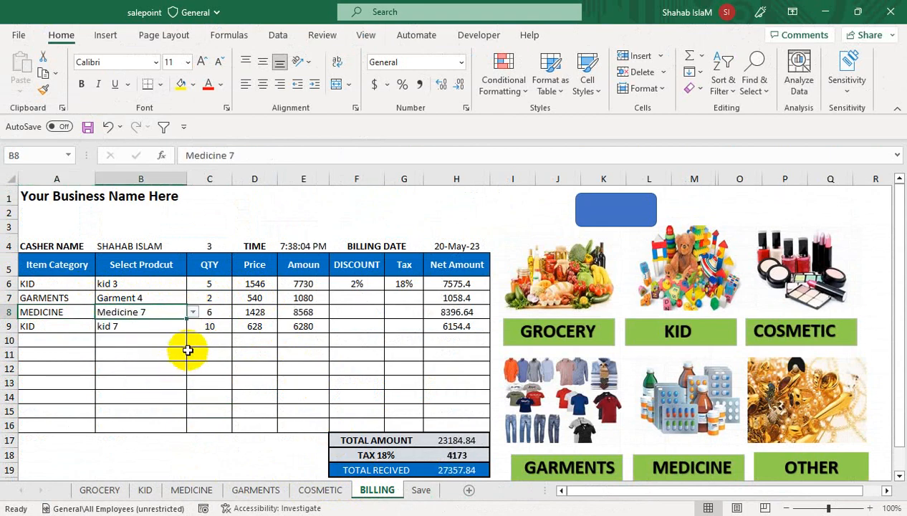
left_click(208, 315)
type("3")
key("Return")
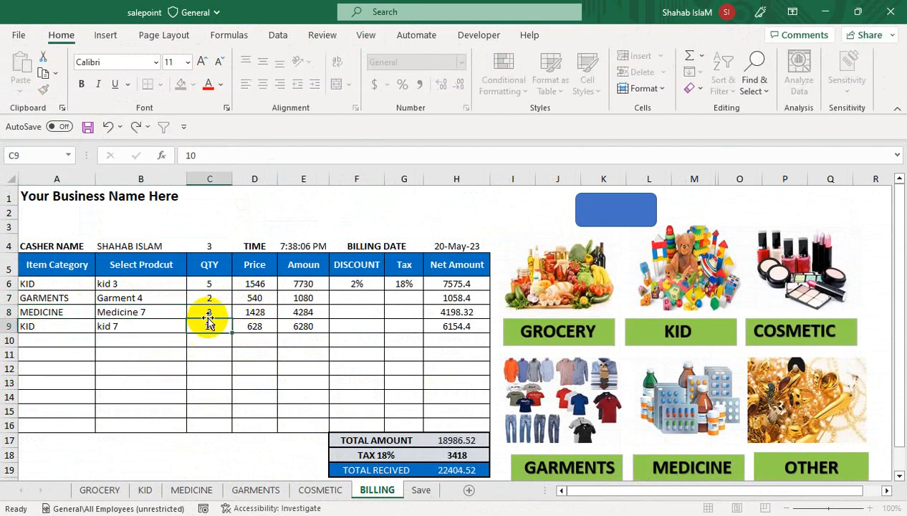
Step: Inspect the Save sheet's saved quantities, Price and Amount columns and D7's price formula
left_click(418, 490)
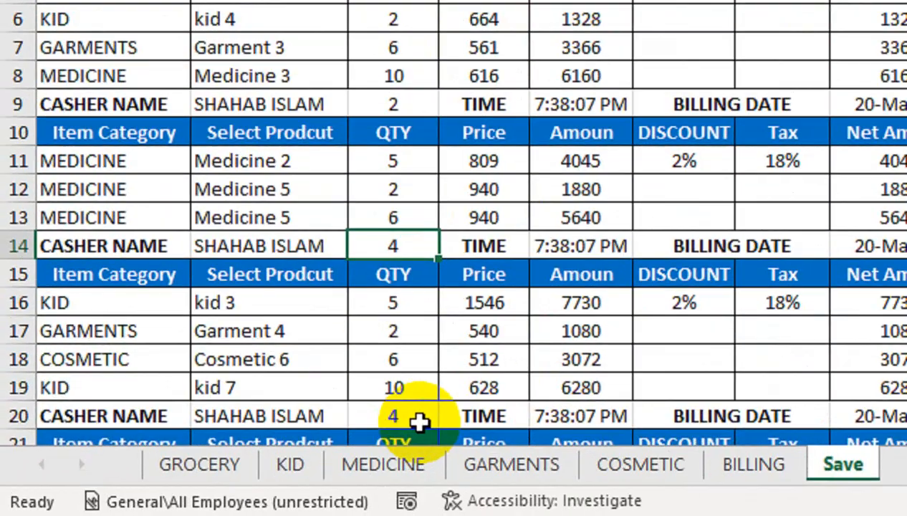
left_click_drag(209, 468, 211, 510)
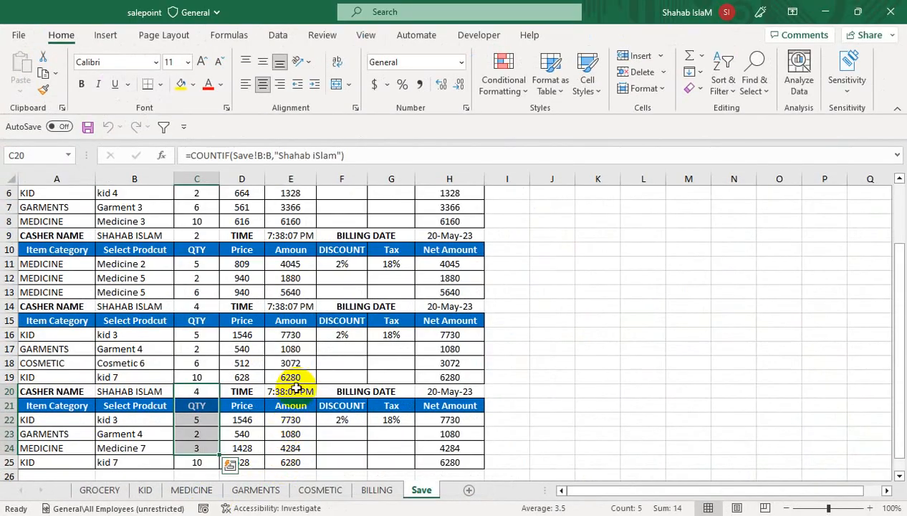
left_click_drag(290, 323, 238, 155)
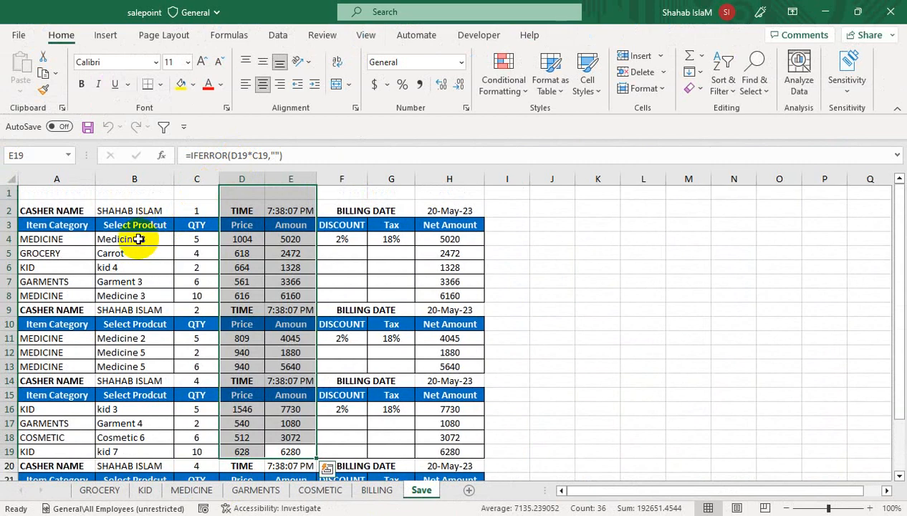
left_click(353, 310)
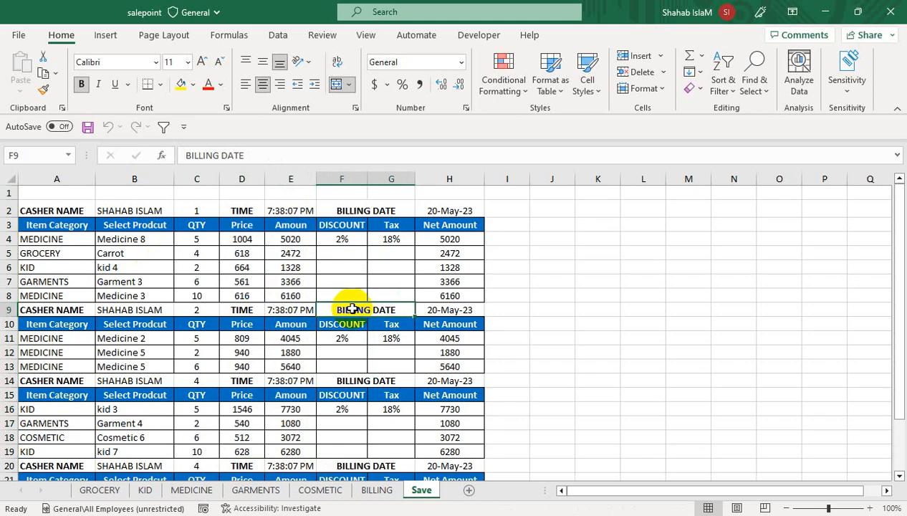
left_click(247, 280)
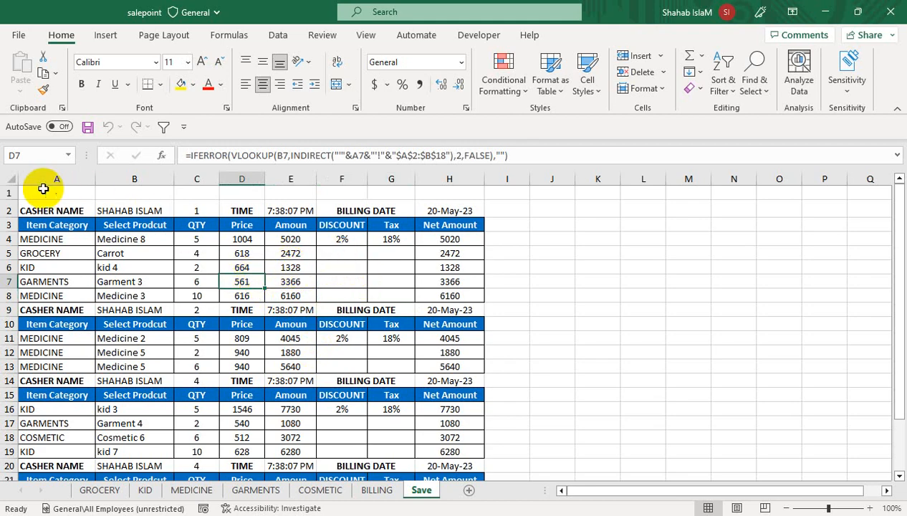
Step: Select the entire Save sheet, Clear All, and return to BILLING
left_click(9, 178)
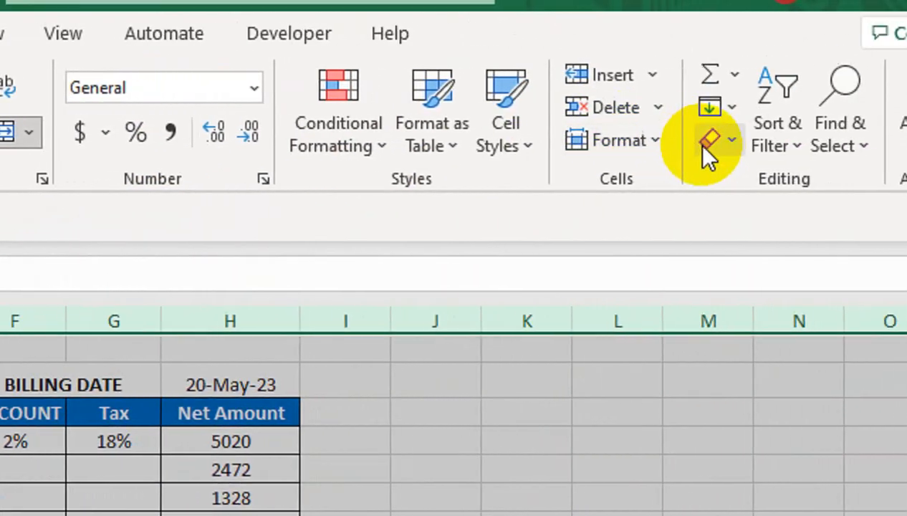
left_click(705, 147)
left_click(681, 181)
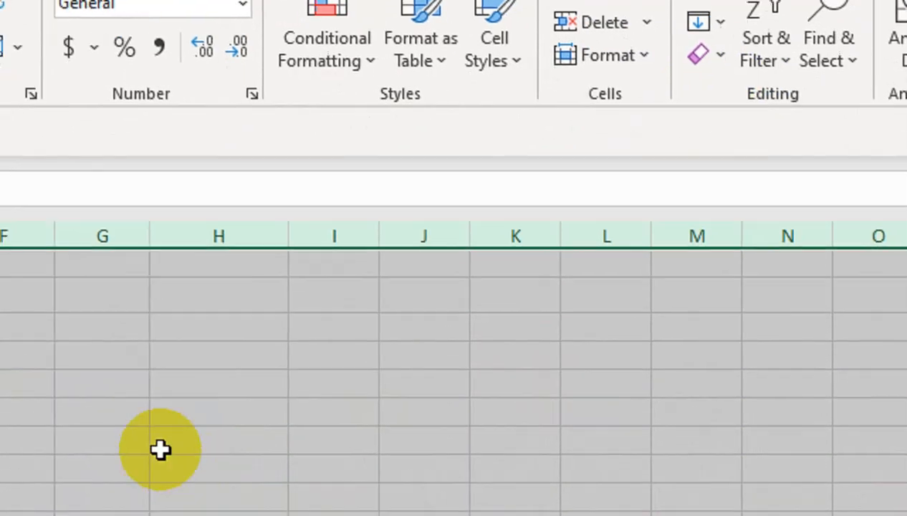
left_click(384, 289)
left_click(377, 489)
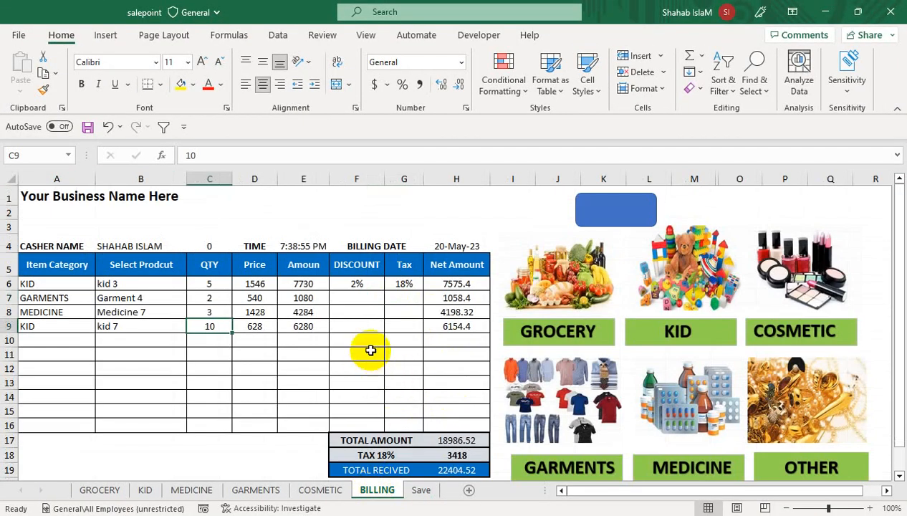
Step: Browse the COSMETIC, GARMENTS, MEDICINE, KID and GROCERY price sheets and back again
left_click(313, 491)
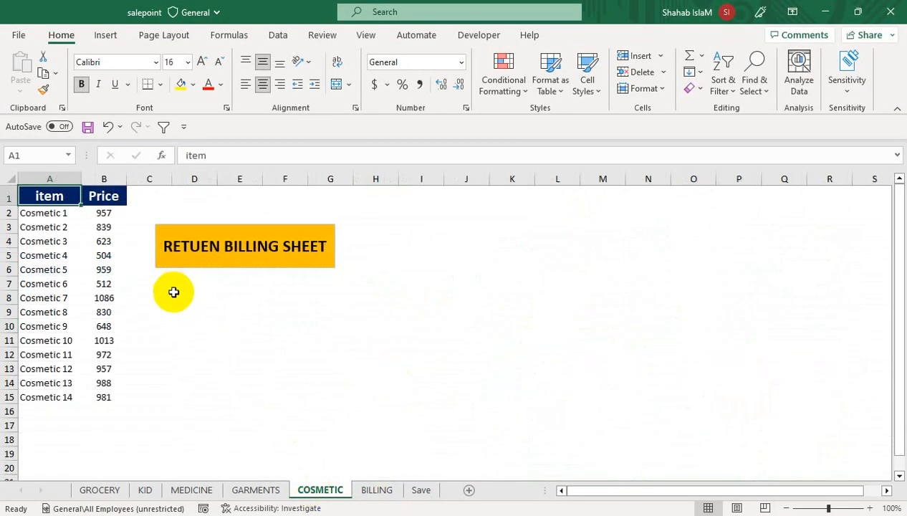
left_click(239, 489)
left_click(172, 494)
left_click(145, 491)
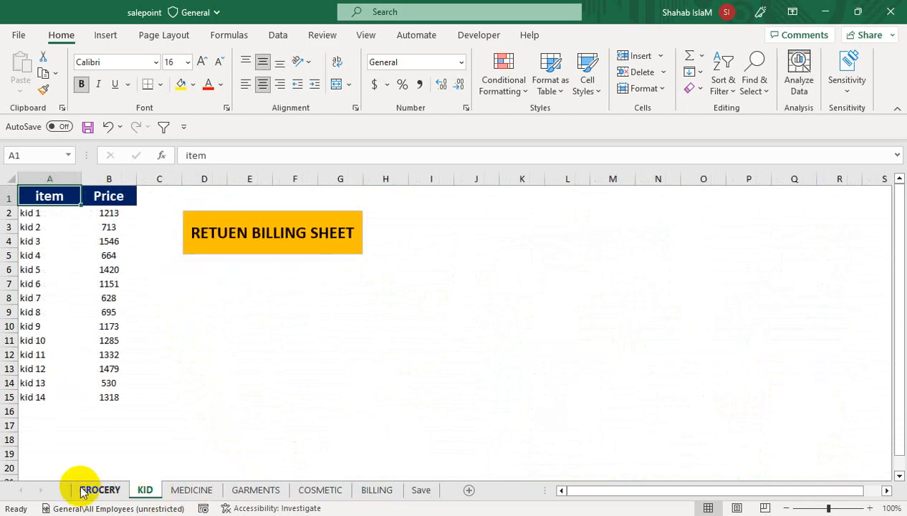
left_click(84, 490)
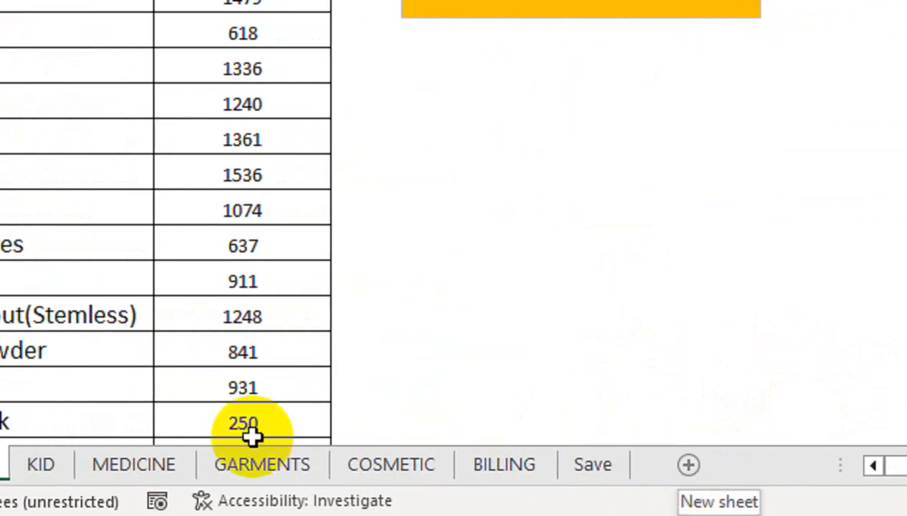
left_click(40, 464)
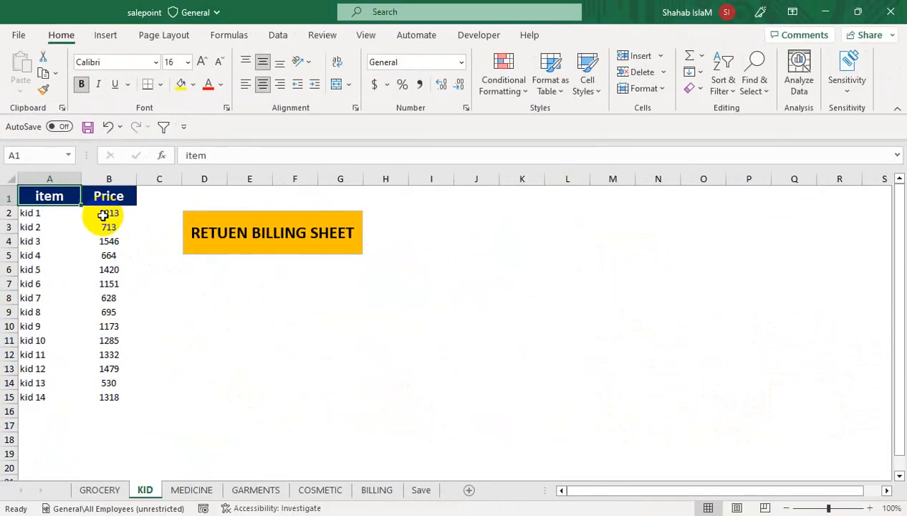
left_click(187, 490)
left_click(243, 490)
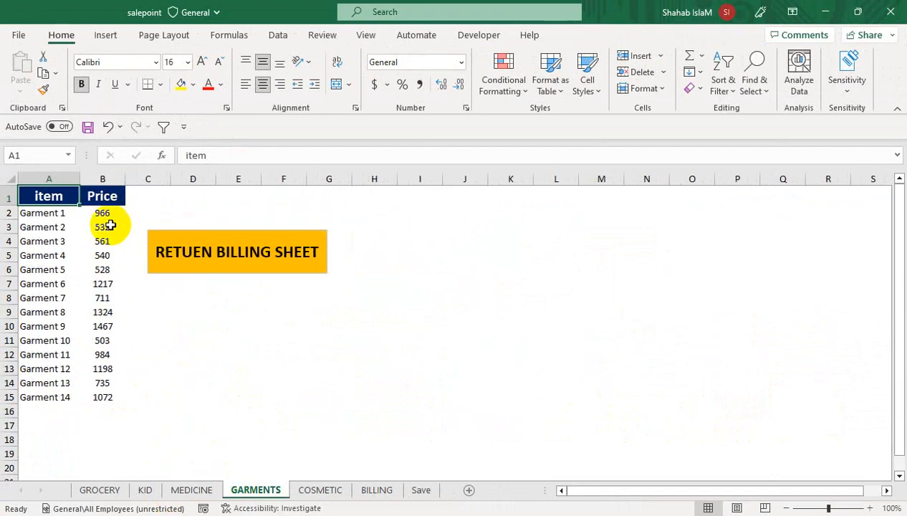
left_click(305, 490)
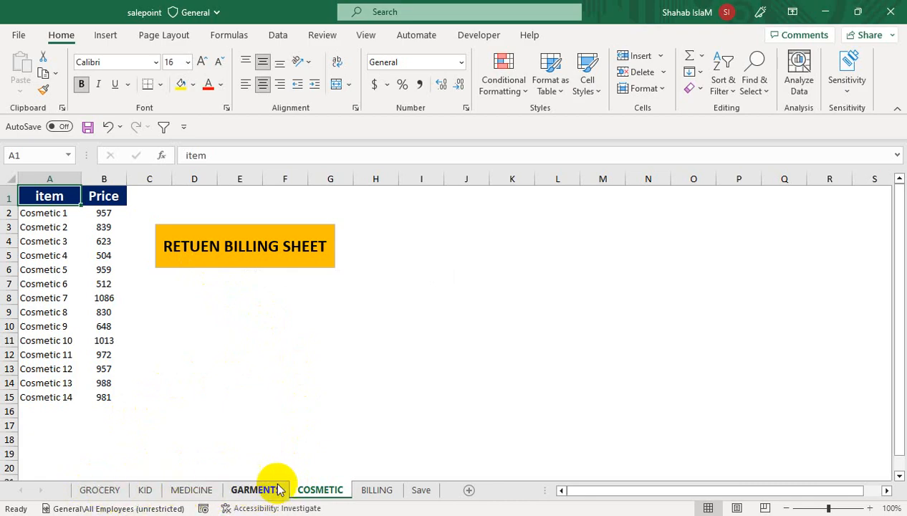
Step: Go back to BILLING and select its Item Category and Select Prodcut headers
left_click(389, 493)
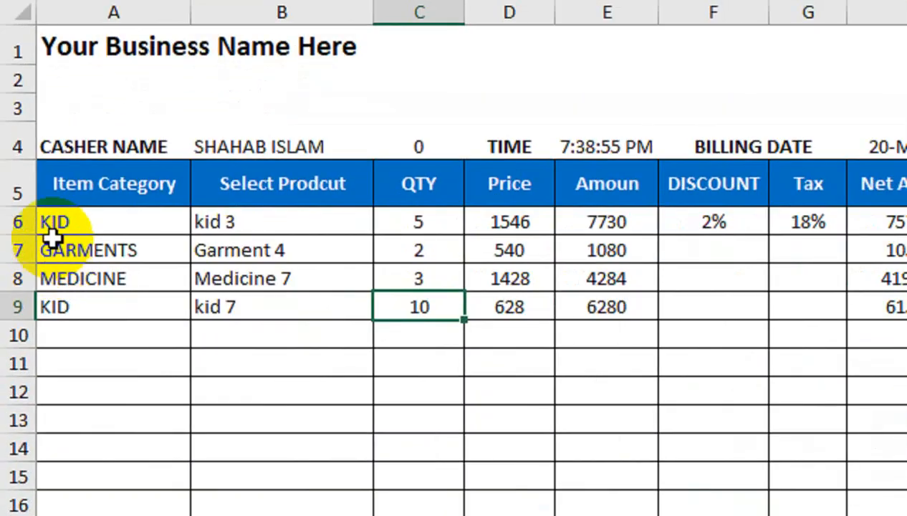
left_click(98, 170)
left_click(204, 172)
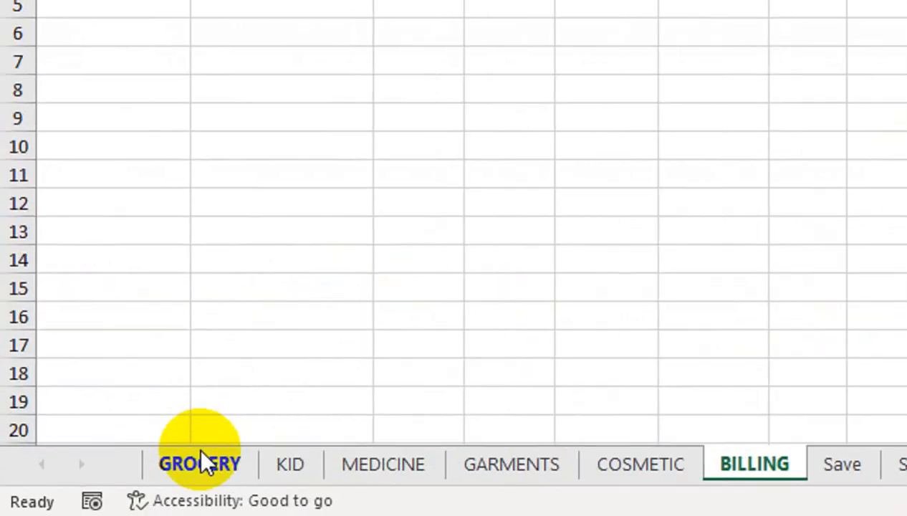
left_click(100, 489)
left_click(145, 489)
left_click(352, 469)
left_click(482, 463)
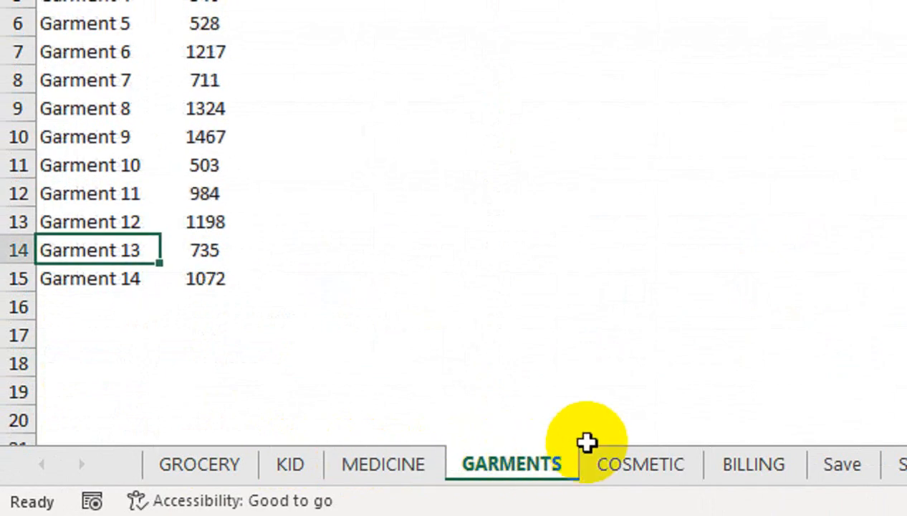
left_click(634, 469)
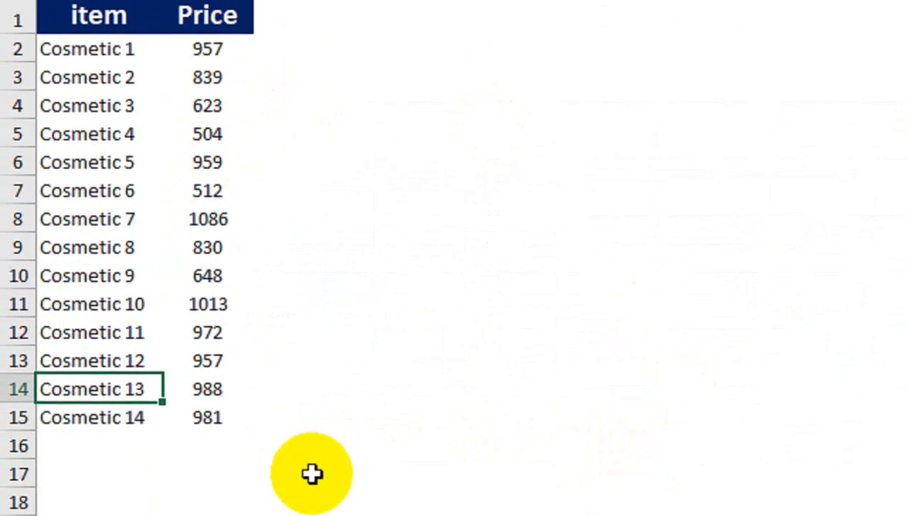
left_click(762, 467)
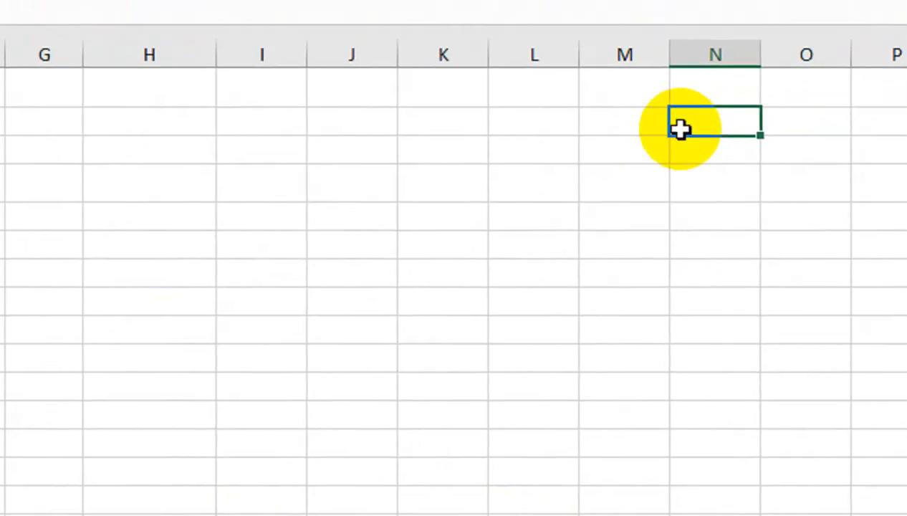
Step: Enter GROCERY, KID, MEDICINE, GARMENTS and COSMETIC down cells N2 to N6
type("GRO")
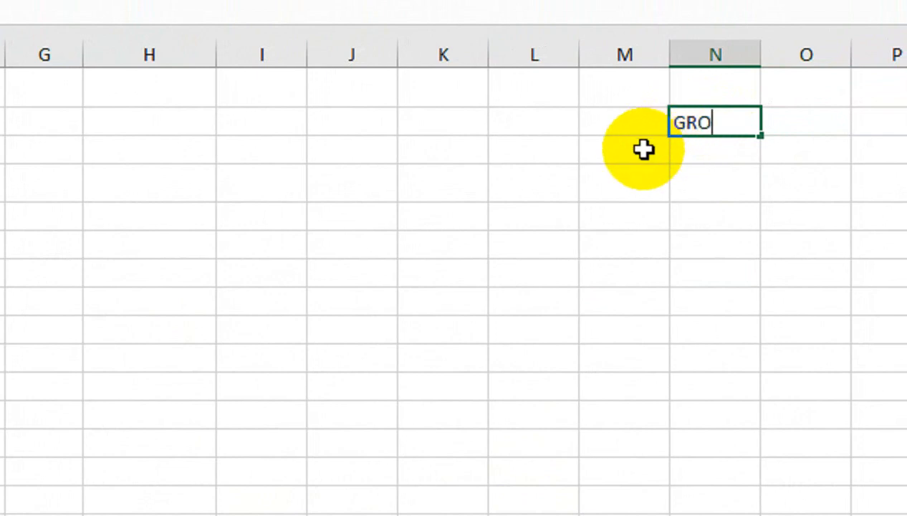
type("CERY")
key("Return")
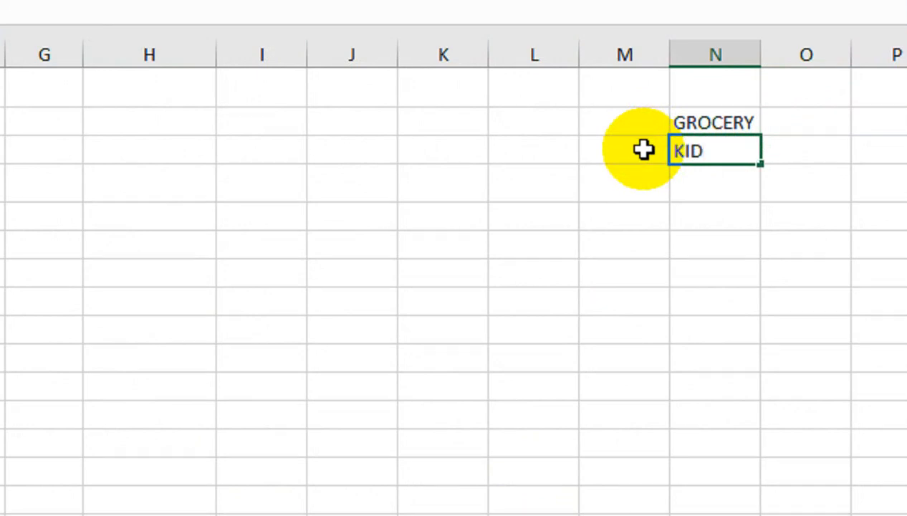
key("Return")
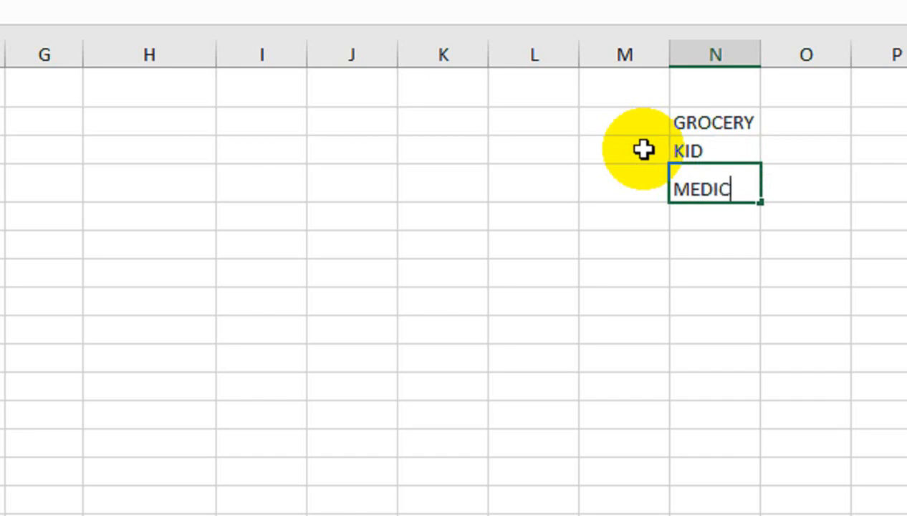
type("MEDICINE")
key("Return")
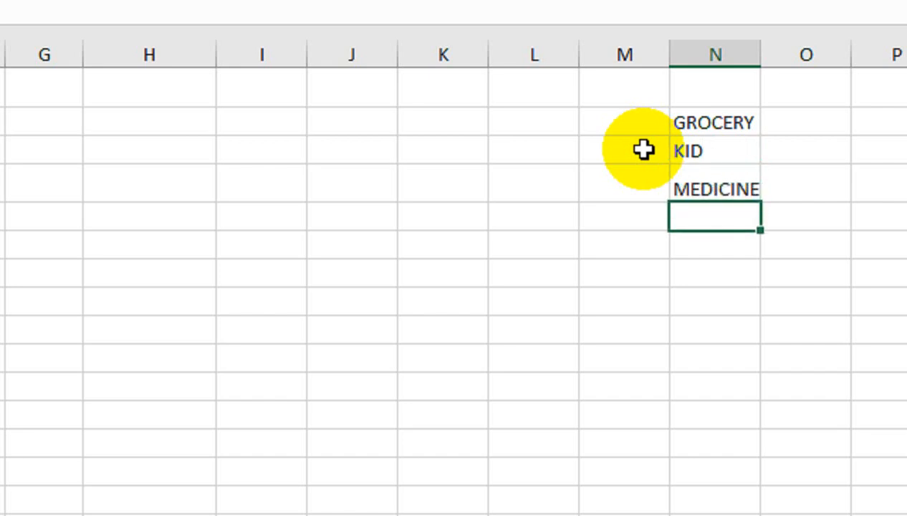
type("GARMENTS")
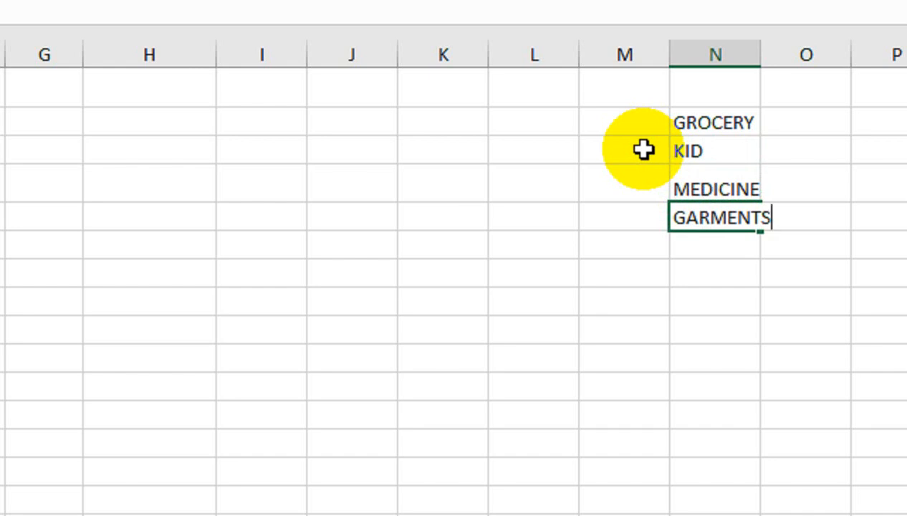
key("Return")
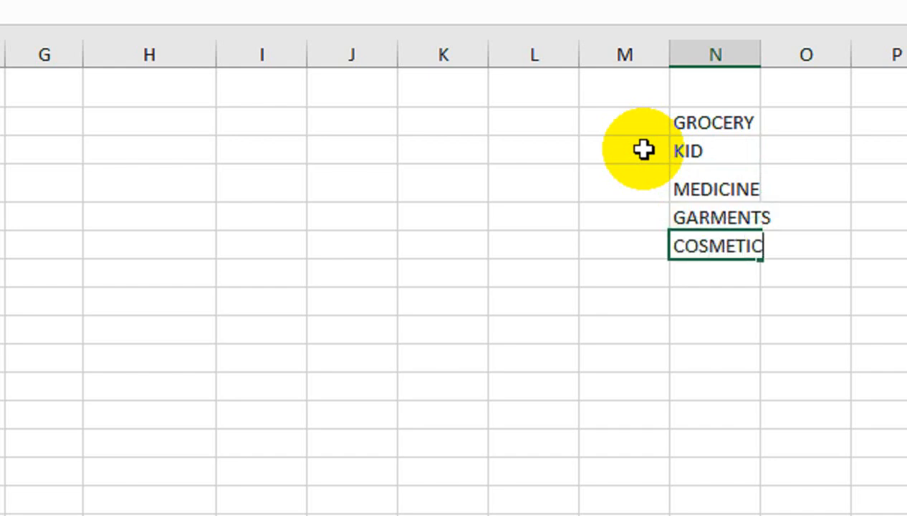
key("Tab")
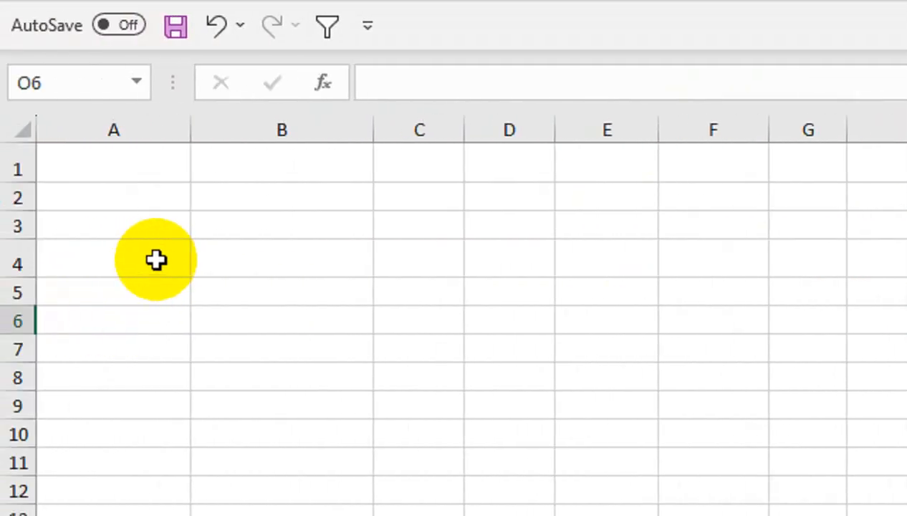
left_click(157, 260)
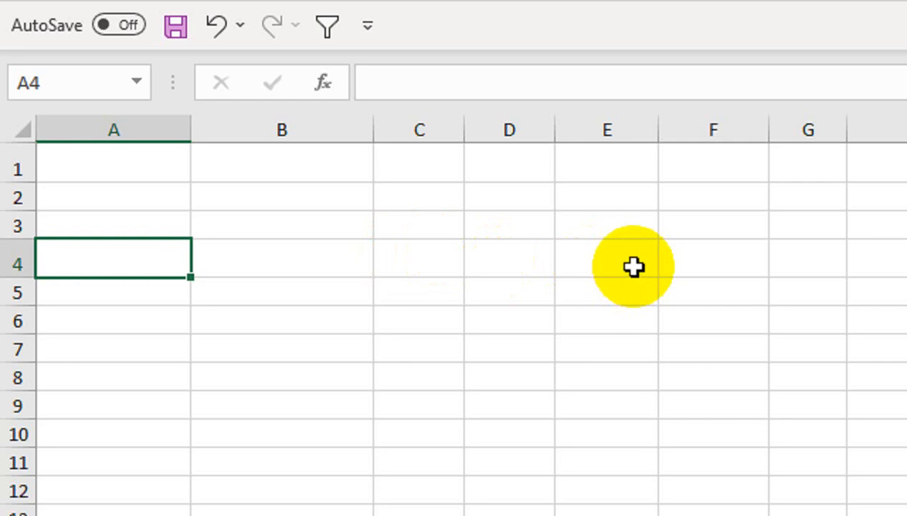
Step: Paste the blue header row into row 5 and make that row taller
left_click(142, 290)
key("ctrl+v")
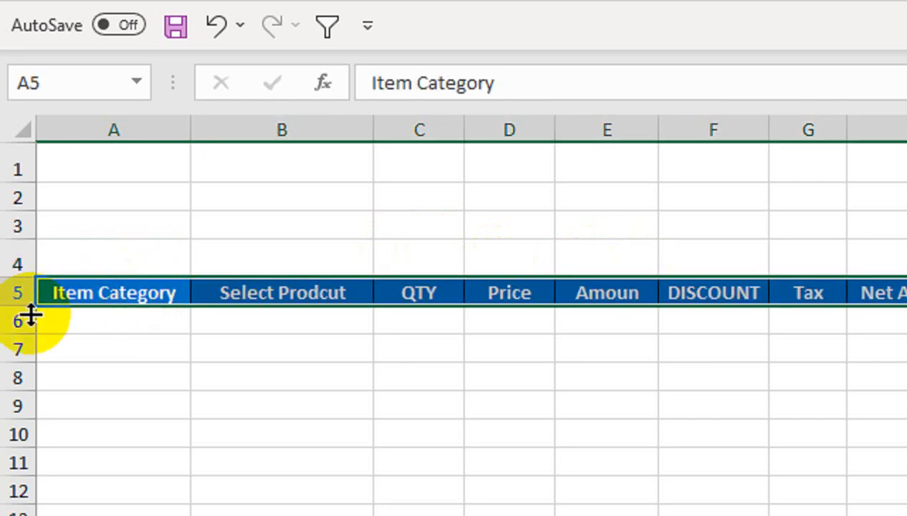
left_click_drag(17, 306, 29, 327)
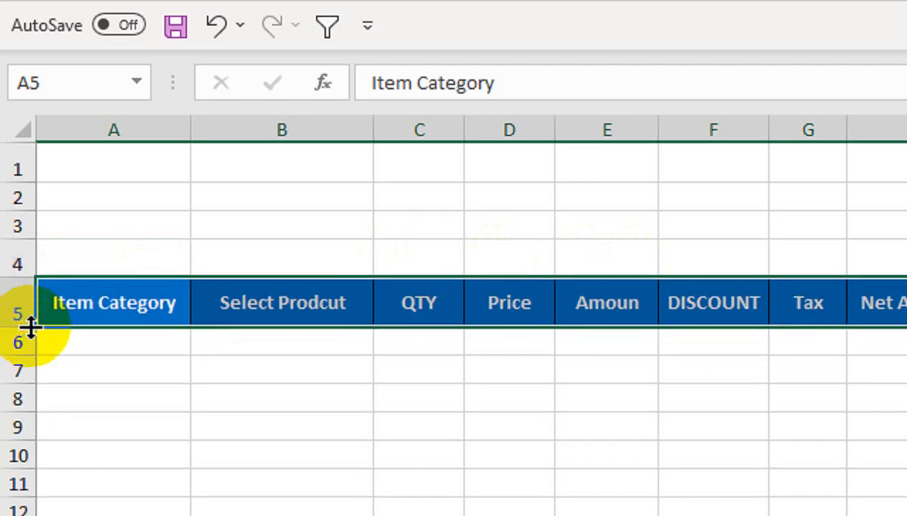
left_click(318, 303)
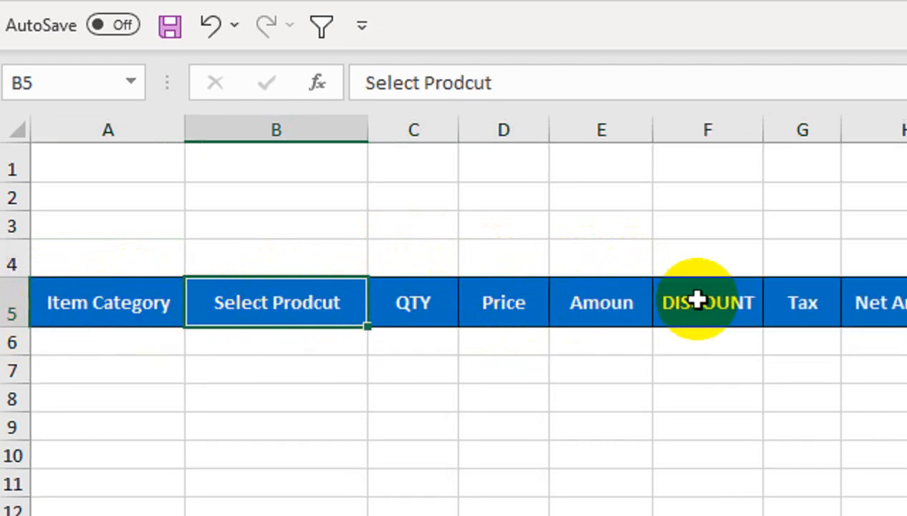
Step: Apply All Borders to the bill area A6:H14
left_click_drag(874, 338, 192, 515)
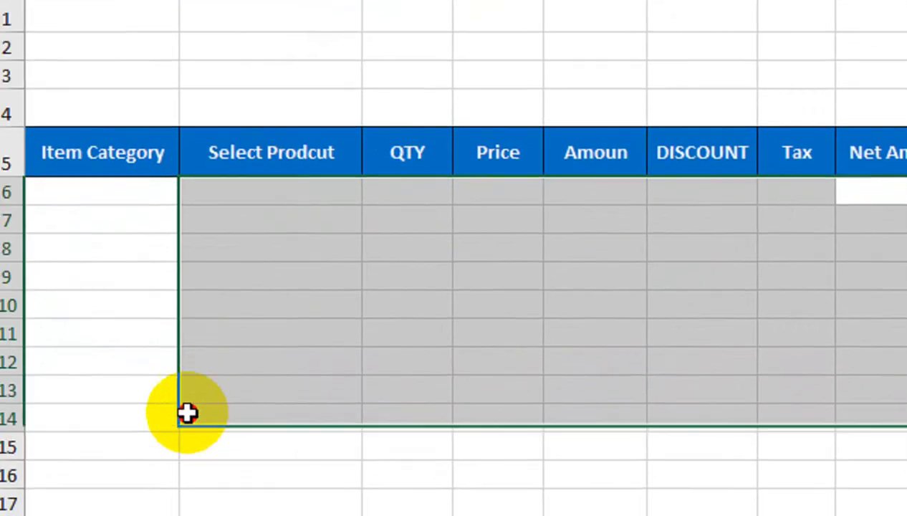
left_click_drag(187, 412, 161, 423)
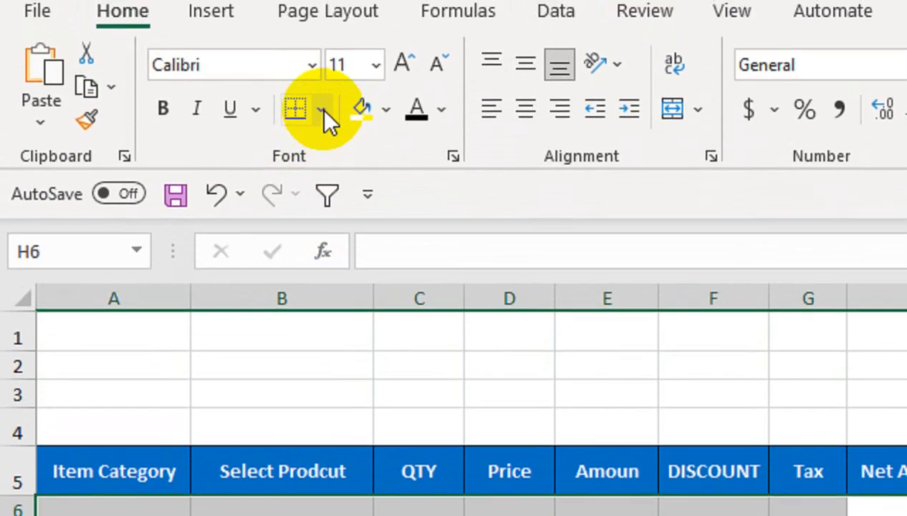
left_click(322, 111)
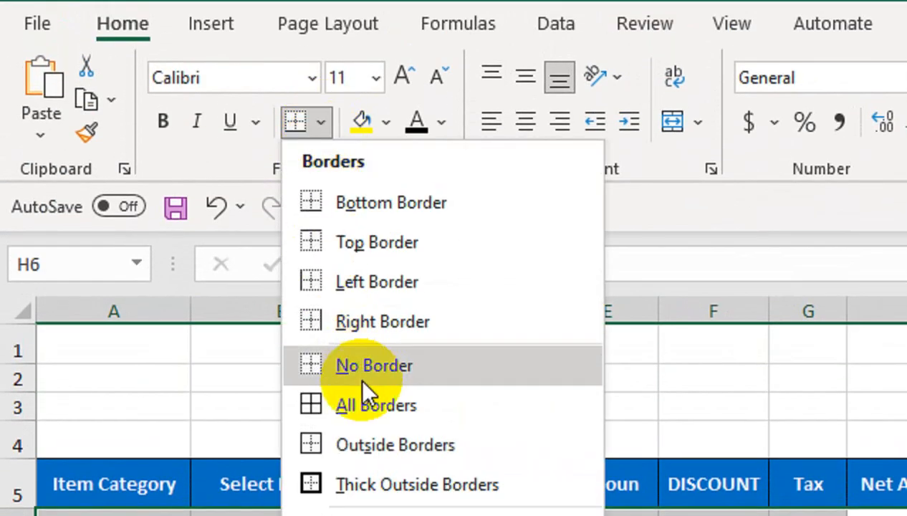
left_click(367, 405)
Step: Title A1 "Your Business Name Here", bold, with font size increased twice to 18
left_click(131, 354)
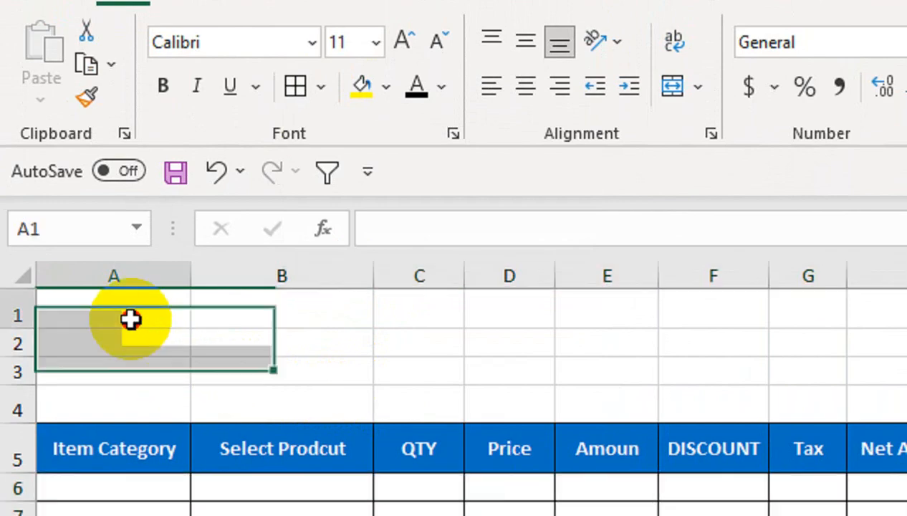
type("Your")
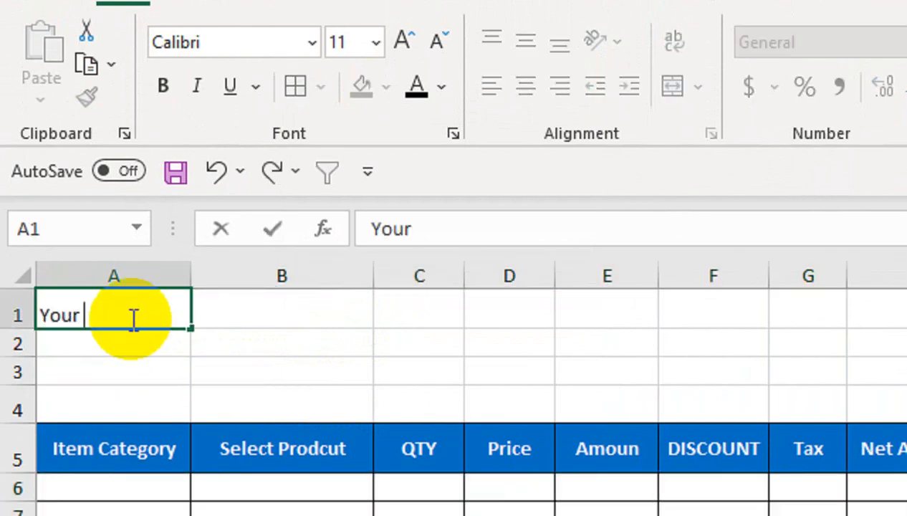
type(" Bus")
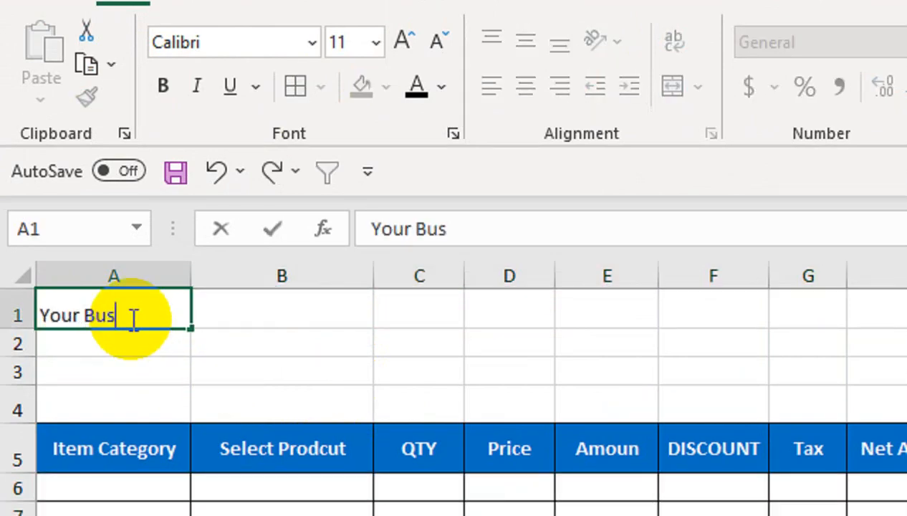
type("iness ")
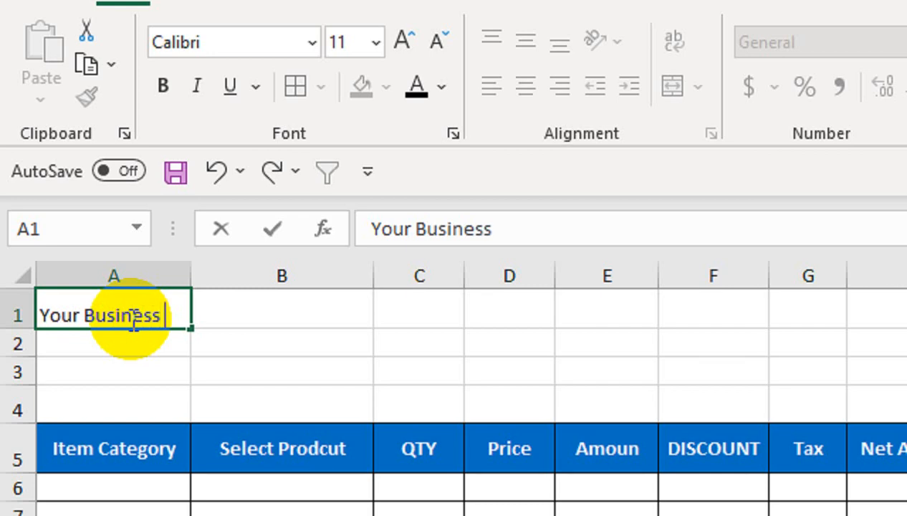
type("Name Hee")
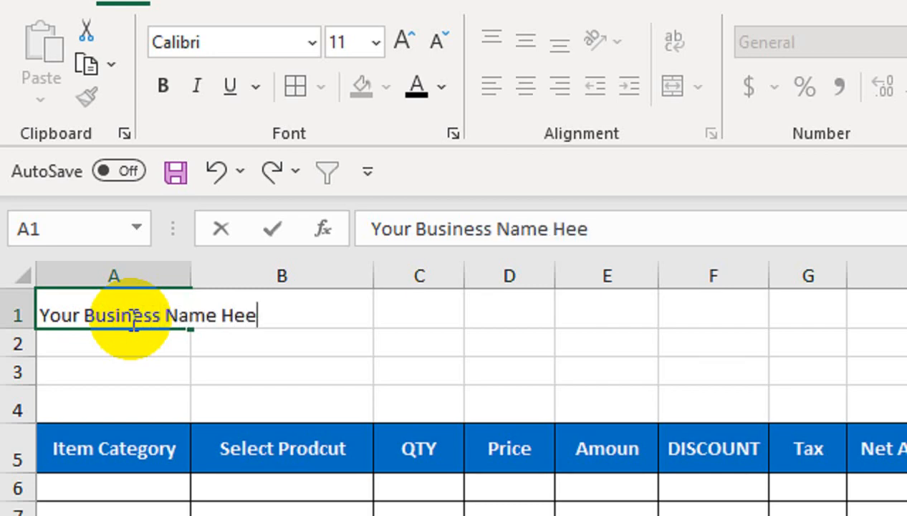
key("BackSpace")
type("re")
left_click(108, 404)
left_click(106, 309)
left_click(163, 86)
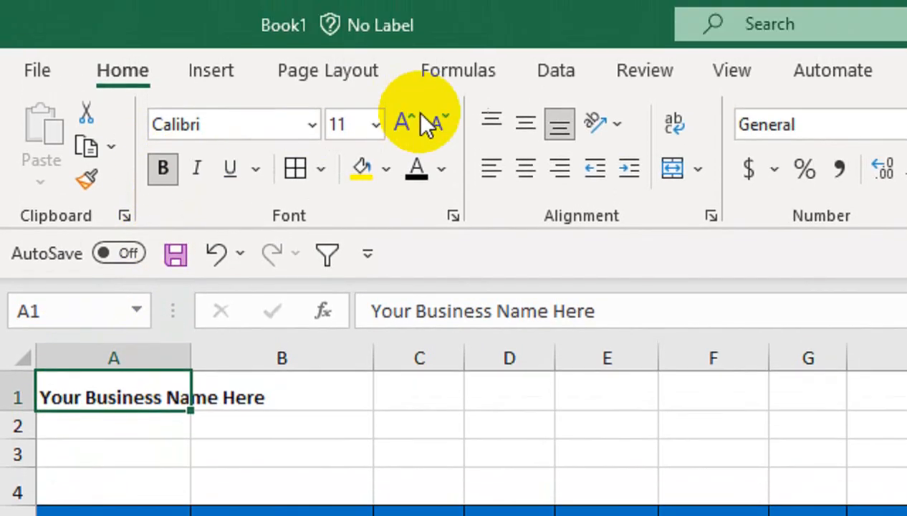
left_click(407, 121)
left_click(407, 121)
left_click(406, 121)
left_click(407, 120)
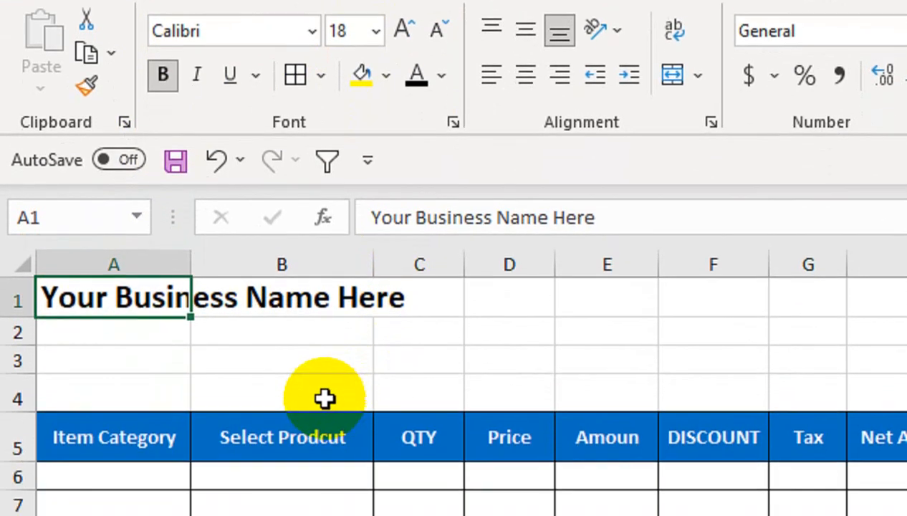
left_click(172, 397)
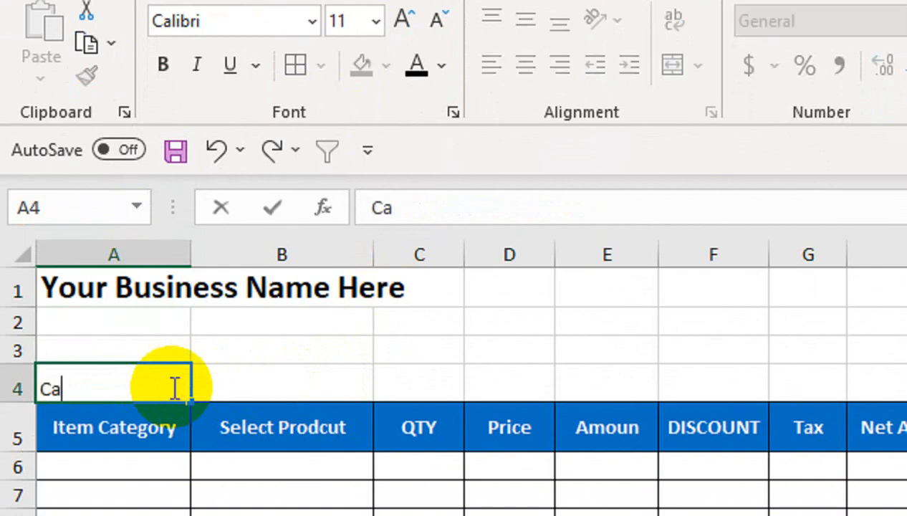
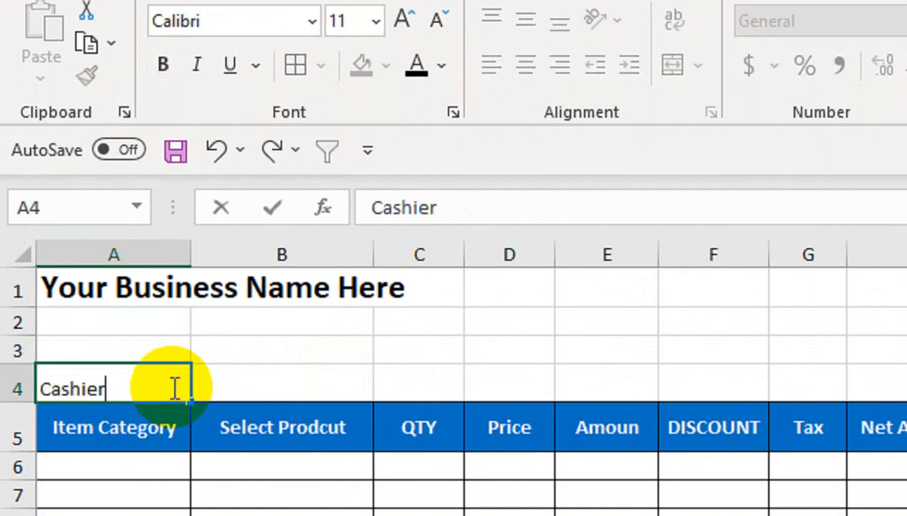
Step: Enter the Cashier Name label in A4 and the cashier's full name in B4, fixing its spelling
key("Tab")
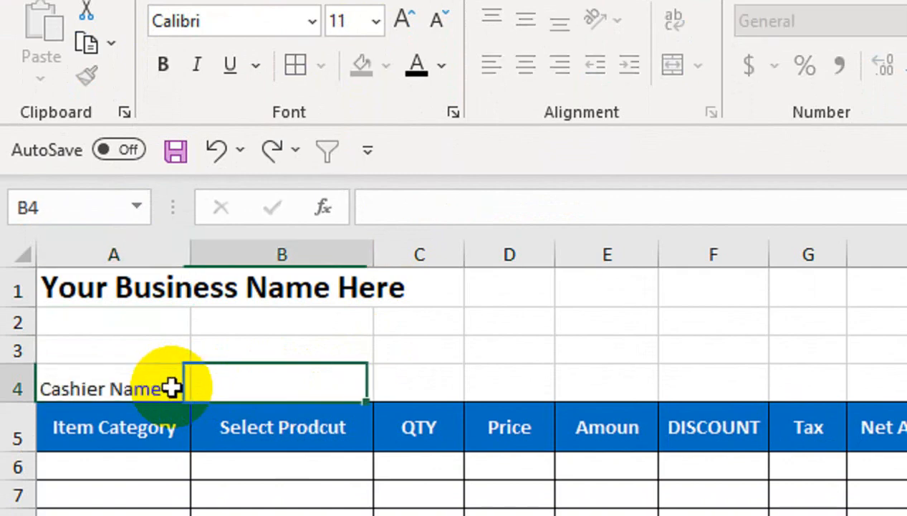
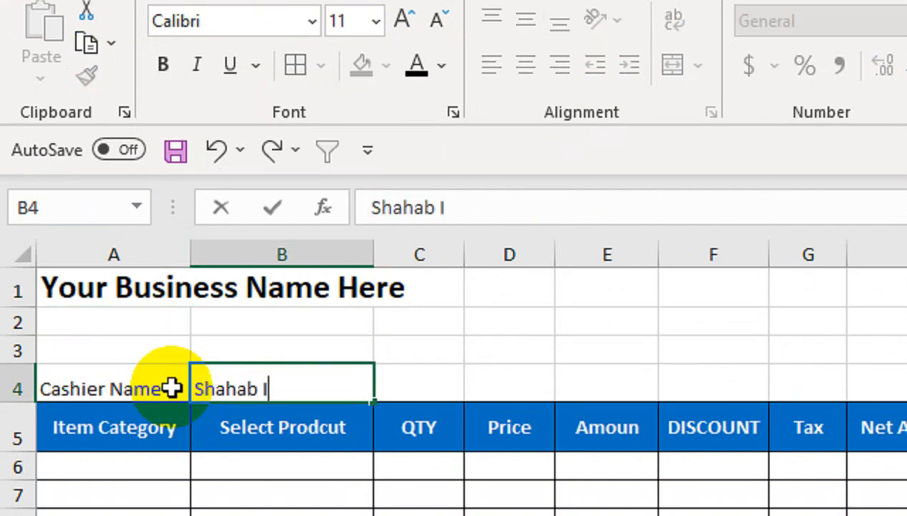
key("Tab")
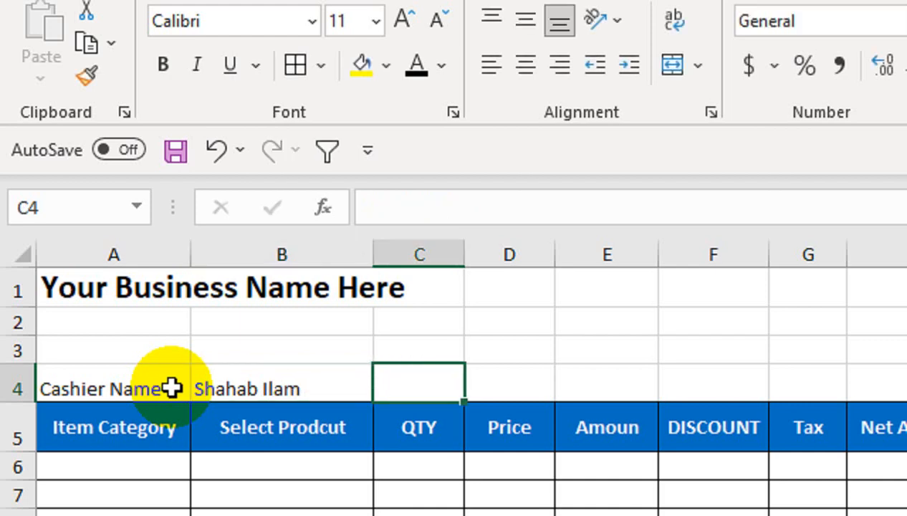
key("Left")
key("F2")
key("BackSpace")
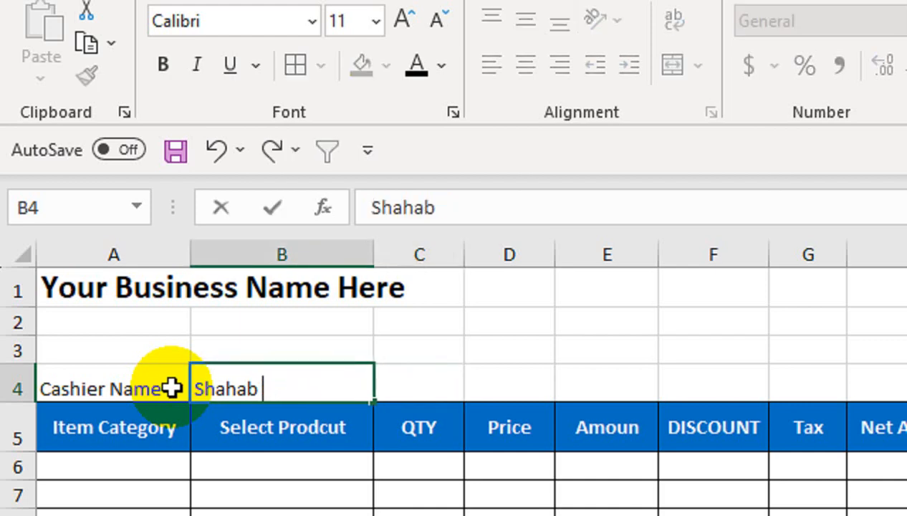
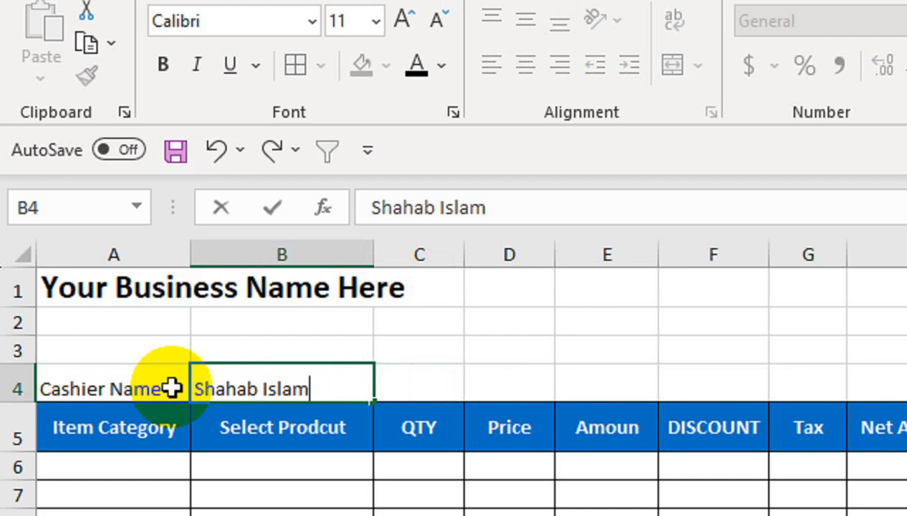
key("Tab")
Step: Enter 1 in C4 and centre it
type("1")
key("Tab")
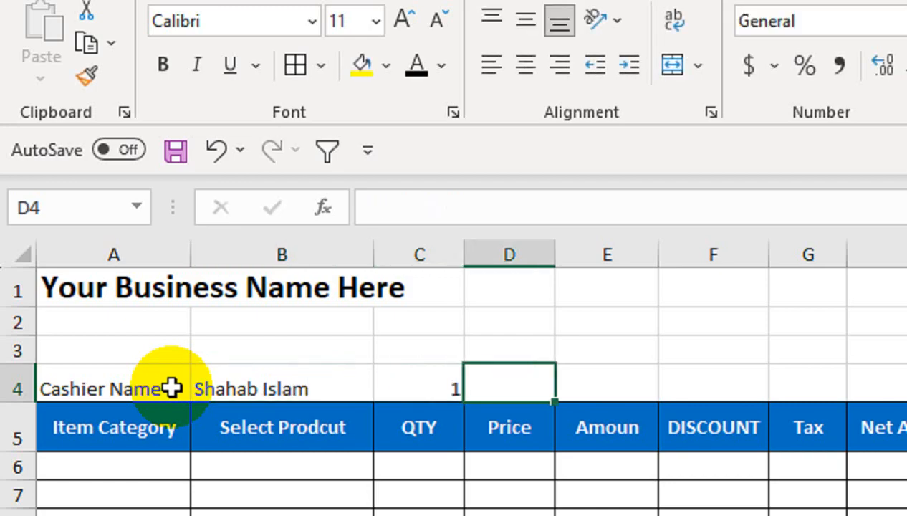
left_click(419, 386)
left_click(526, 64)
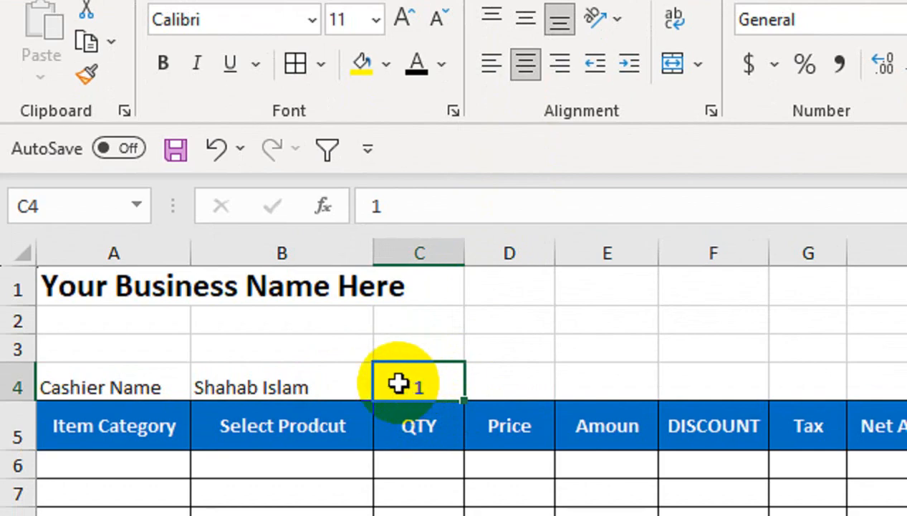
Step: Label D4 Time, put =NOW() in E4 formatted as time, and narrow column E
left_click(534, 387)
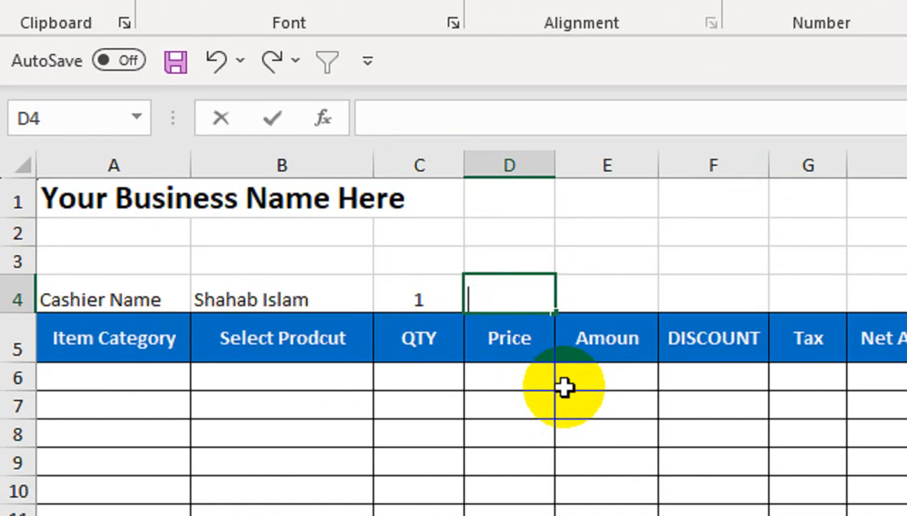
key("Tab")
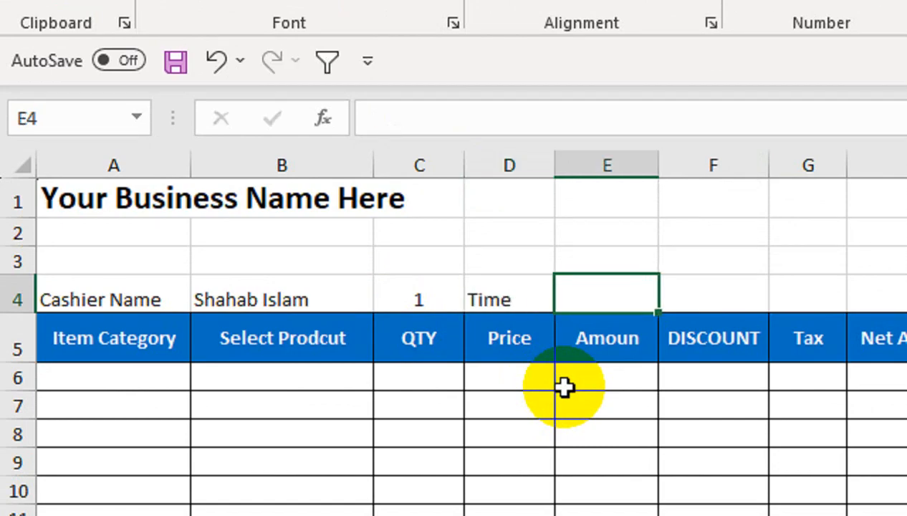
type("=now(")
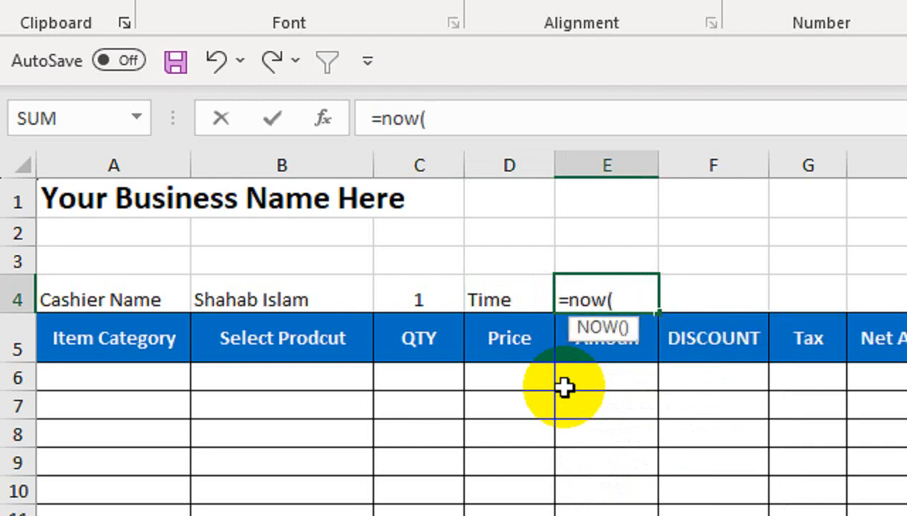
type(")")
key("Return")
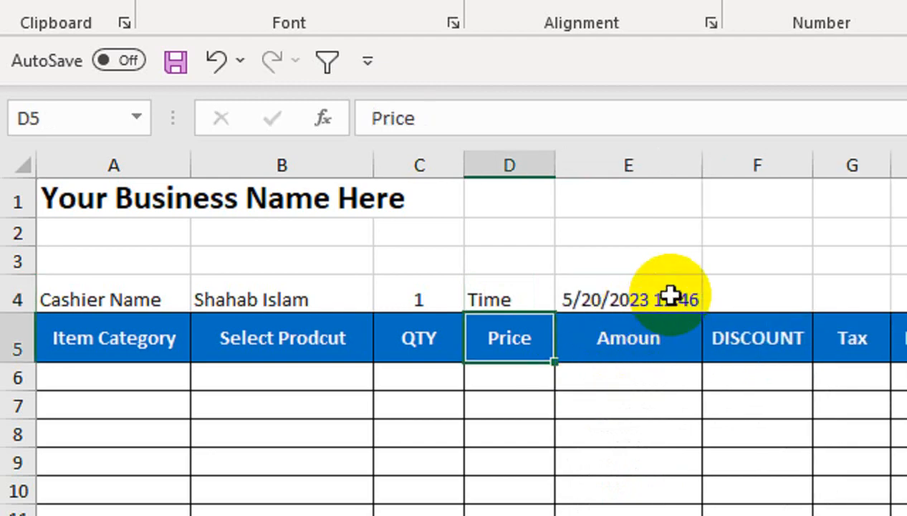
left_click(670, 297)
left_click(818, 59)
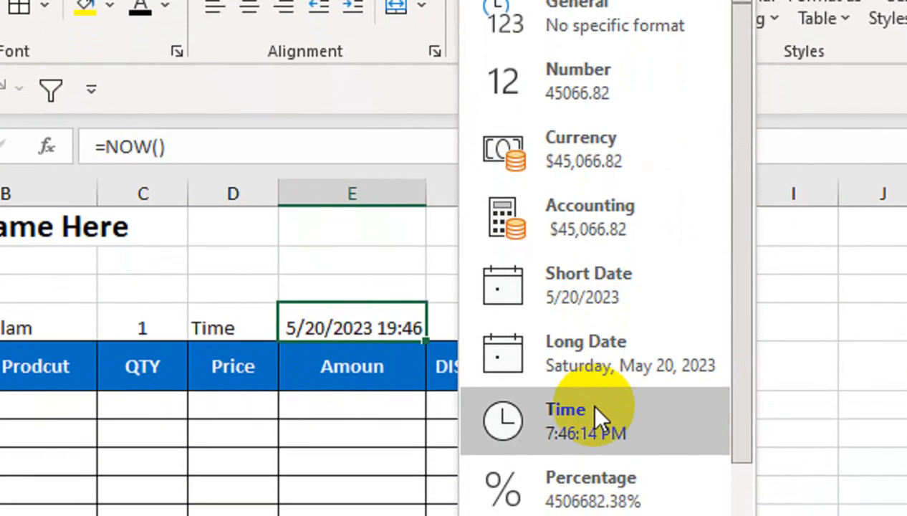
left_click(601, 468)
left_click_drag(422, 244, 422, 244)
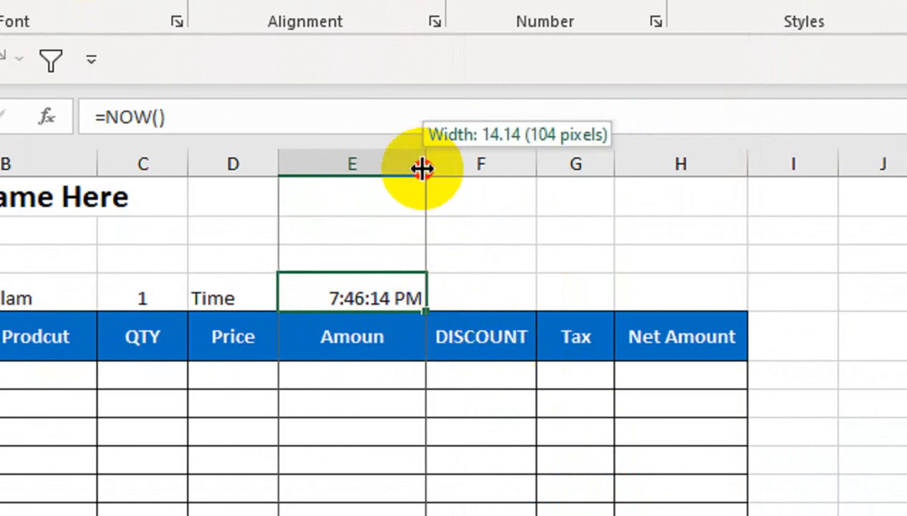
left_click_drag(422, 169, 399, 169)
Step: Merge F4:G4 for the Date label and show =TODAY() in H4 as 20-May-23
left_click(442, 295)
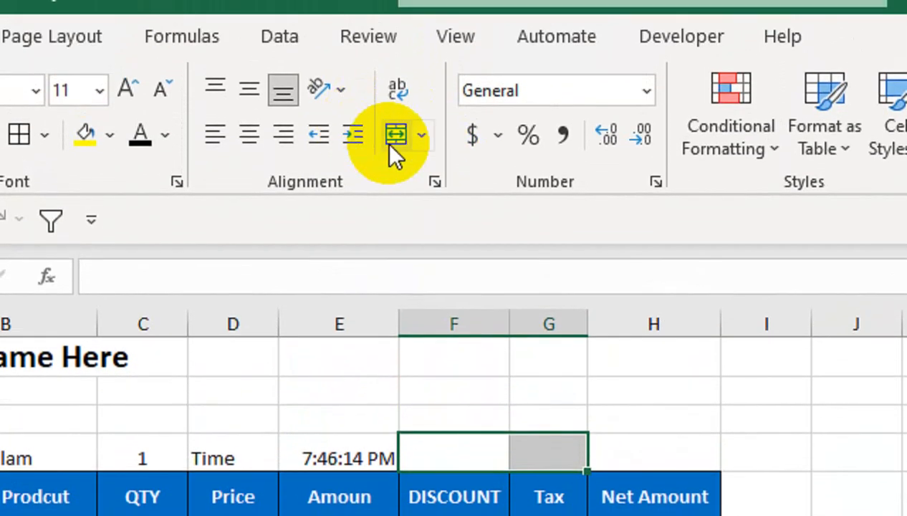
left_click(395, 0)
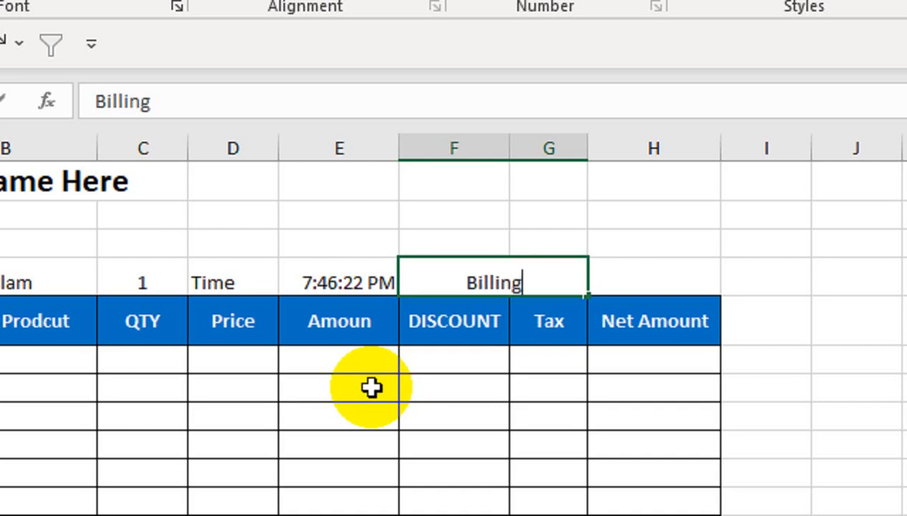
type("Date")
key("Tab")
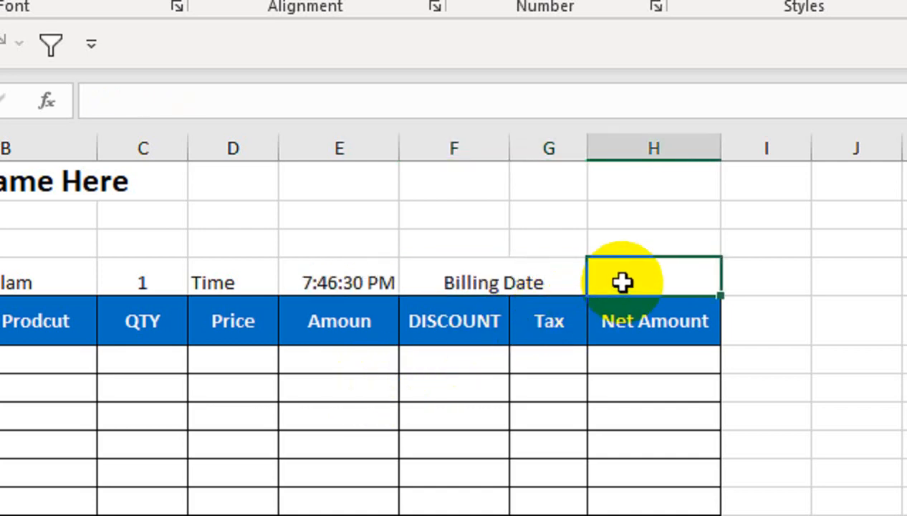
type("=toda")
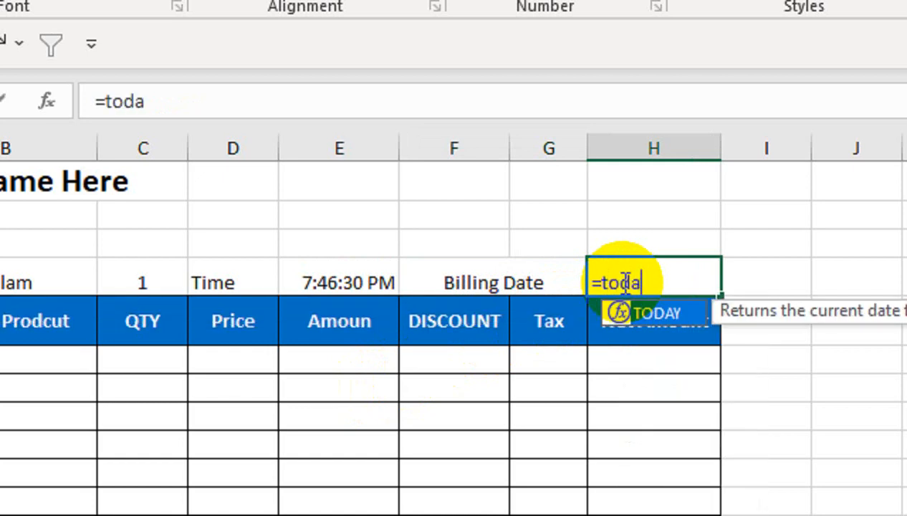
type("y(")
key("Return")
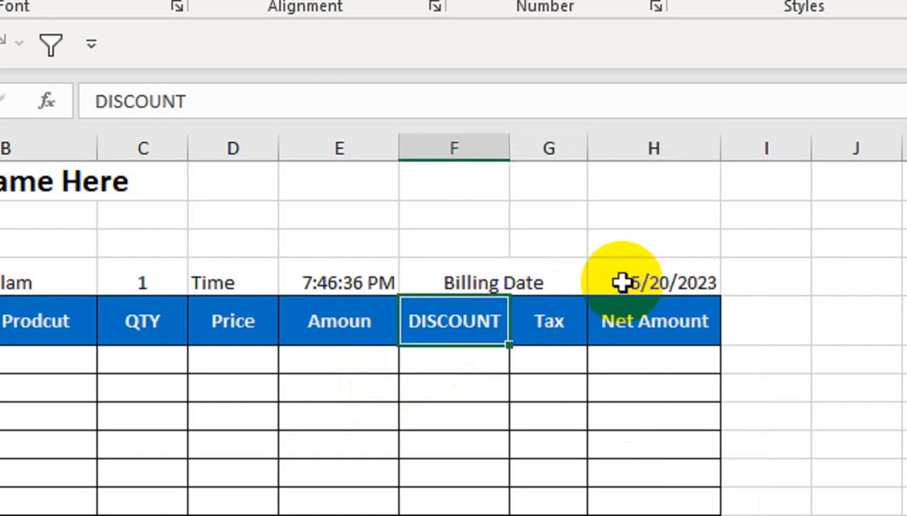
left_click(622, 282)
key("ctrl+shift+3")
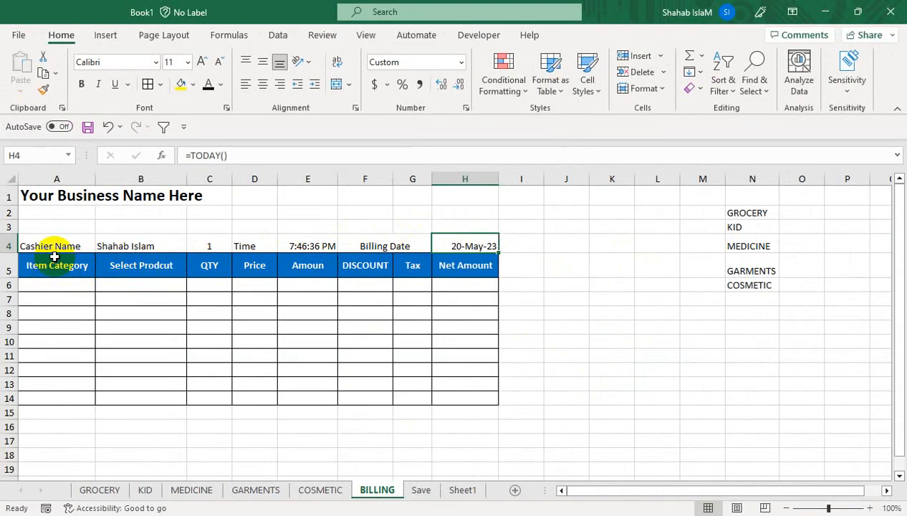
Step: Make the Cashier Name, Time and Billing Date labels bold and vertically centred
left_click(56, 240)
left_click(255, 240, "ctrl")
left_click(358, 240, "ctrl")
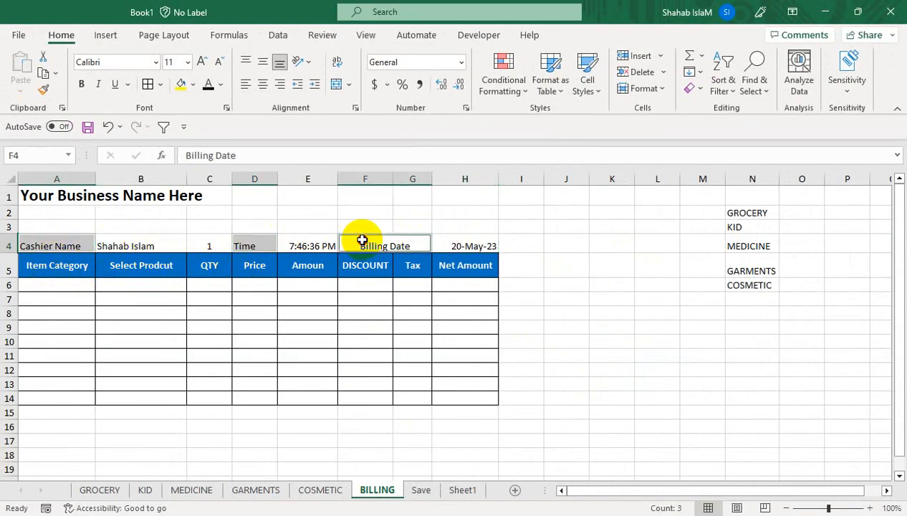
left_click(84, 84)
left_click(263, 62)
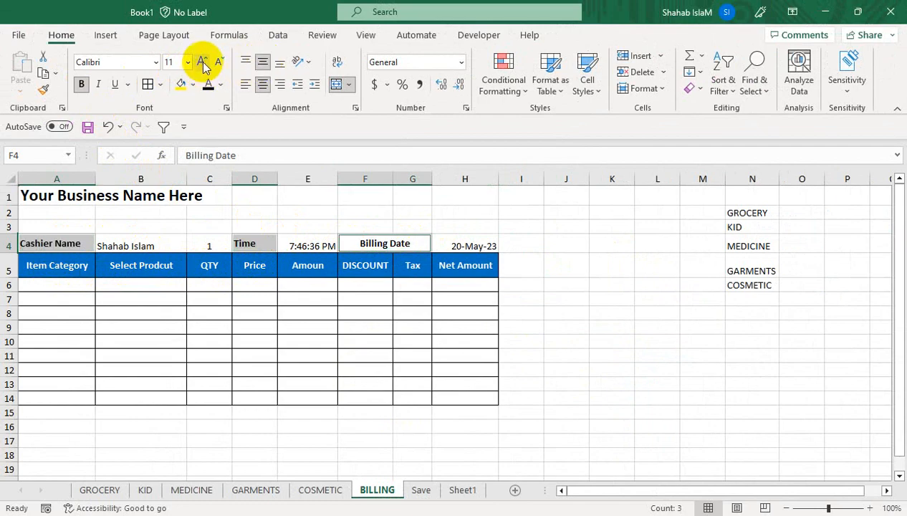
left_click(255, 299)
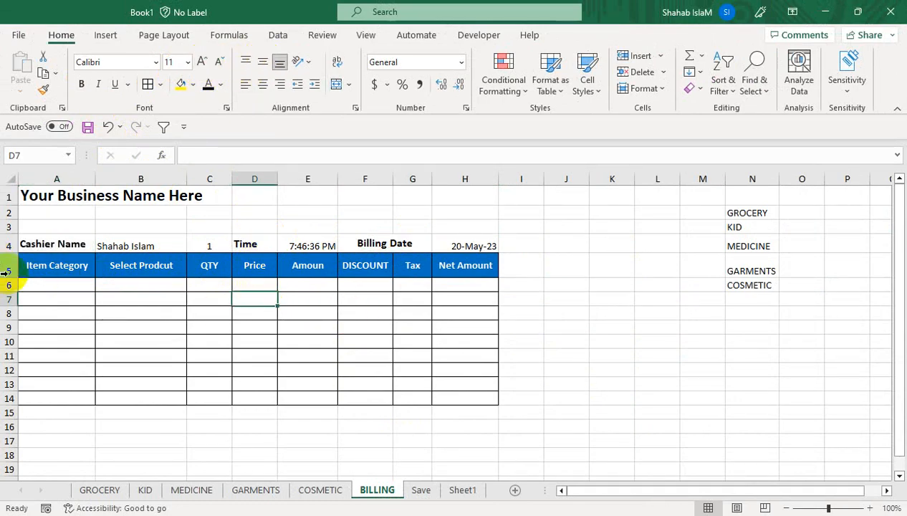
mouse_move(29, 285)
left_mouse_down()
mouse_move(49, 312)
mouse_move(72, 397)
left_mouse_up()
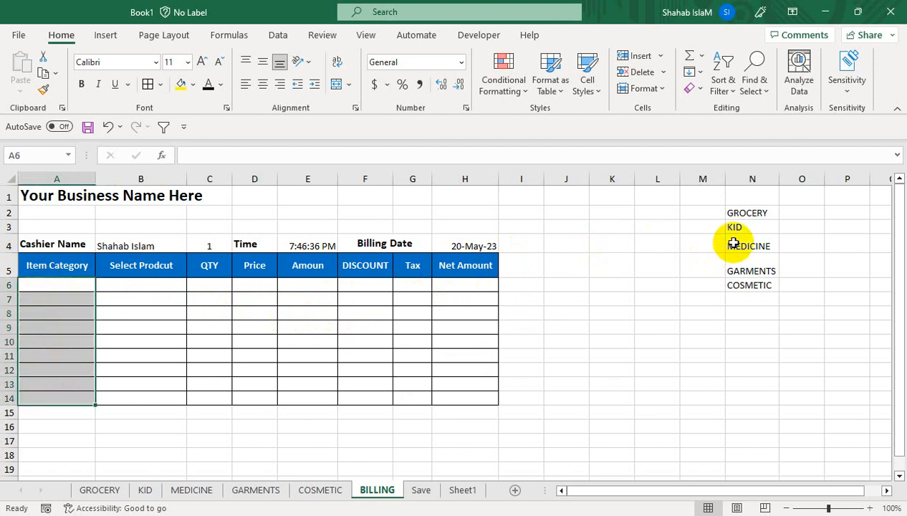
left_click(145, 365)
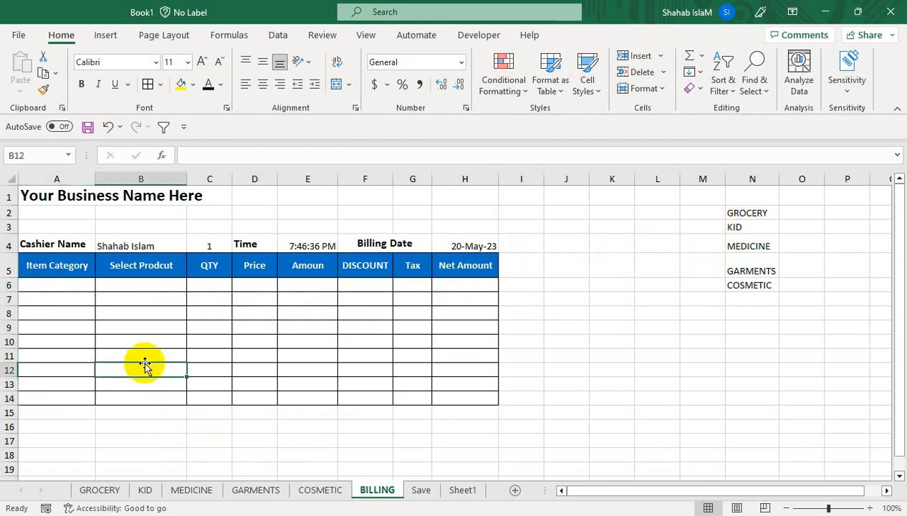
left_click(68, 284)
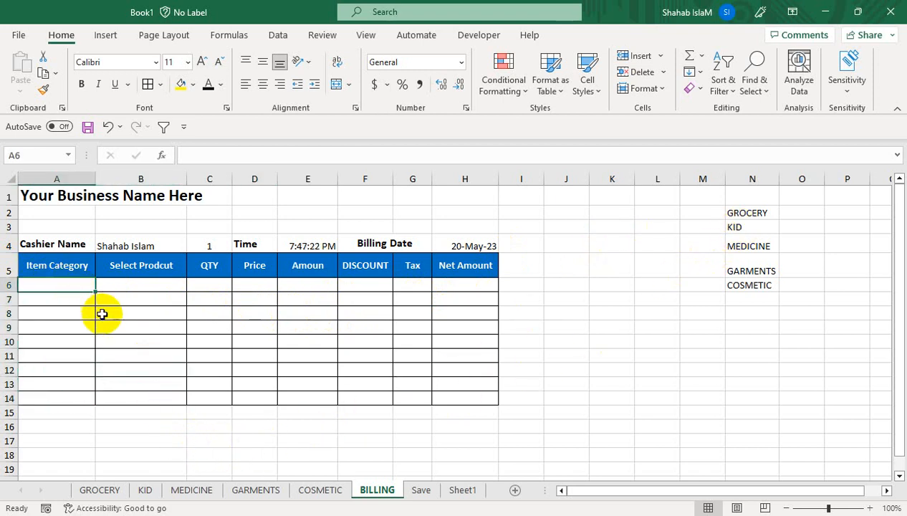
Step: Name the GROCERY sheet's item list A2:A15 as GROCERY
left_click(99, 489)
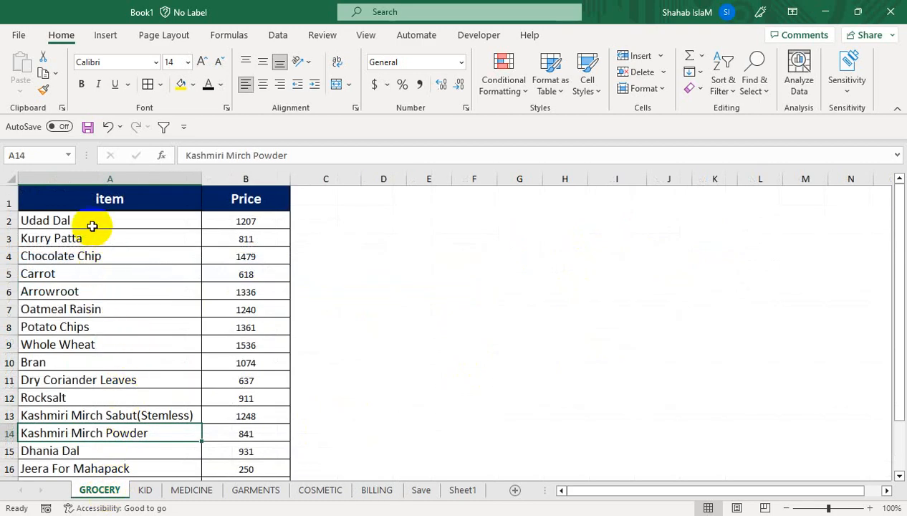
key("alt+m")
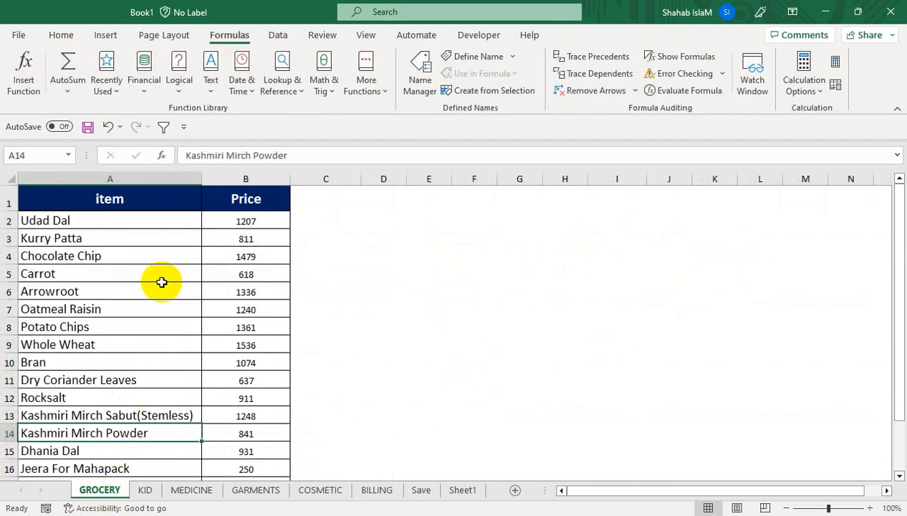
left_click(98, 220)
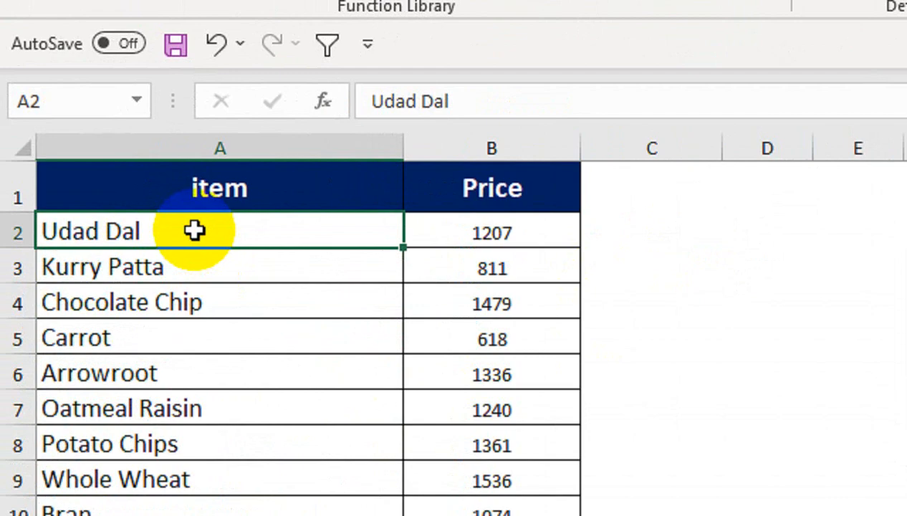
key("ctrl+shift+Down")
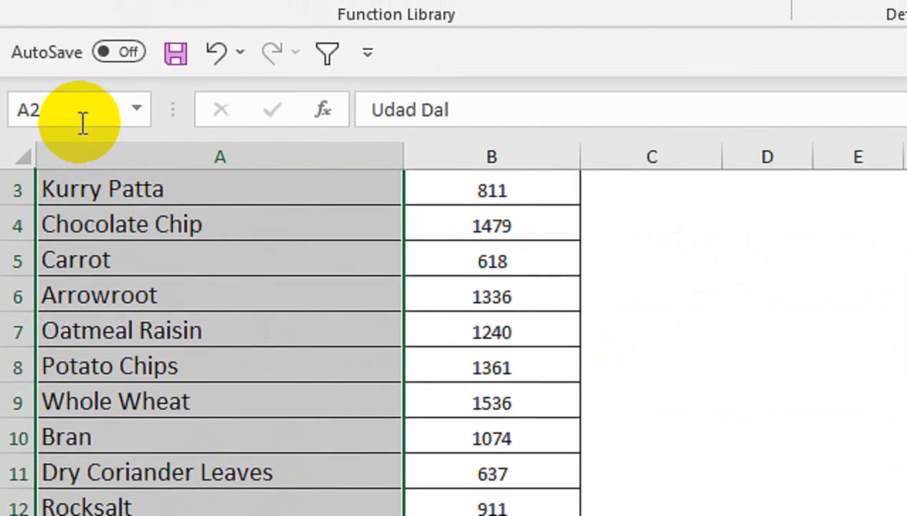
left_click(84, 110)
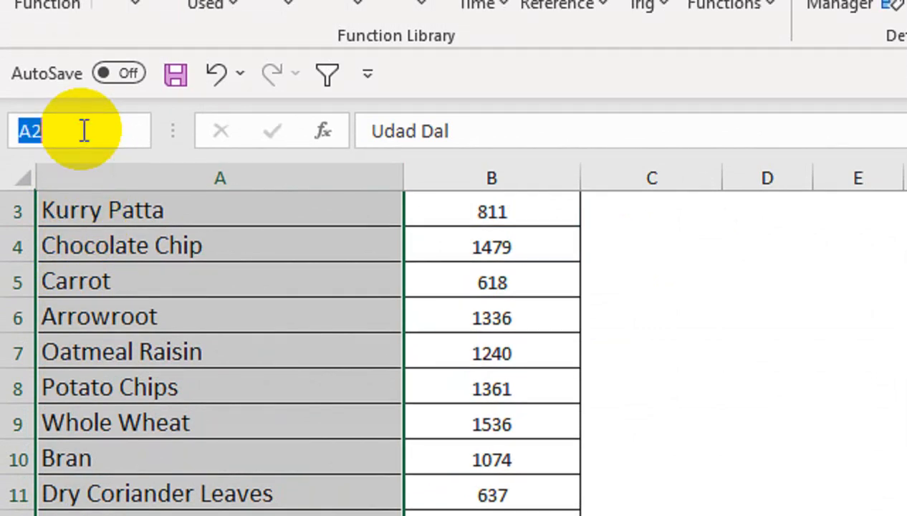
type("GROCERY")
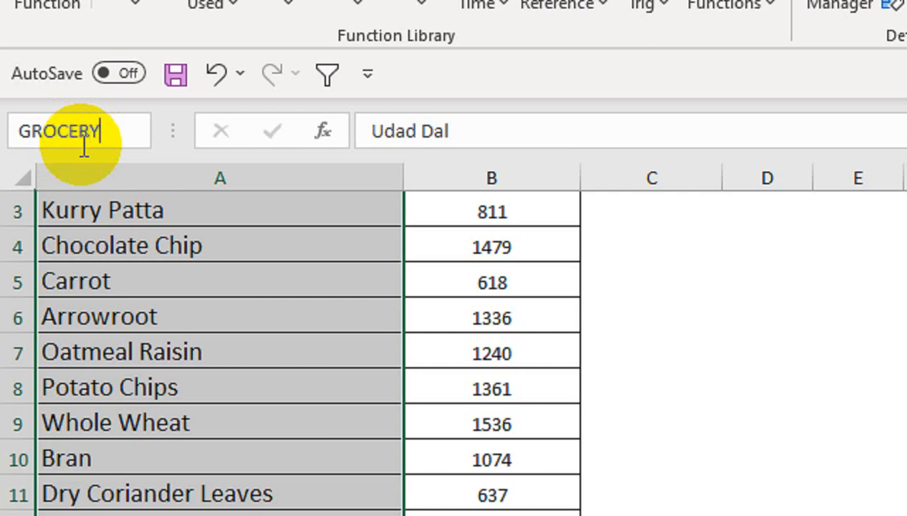
key("Return")
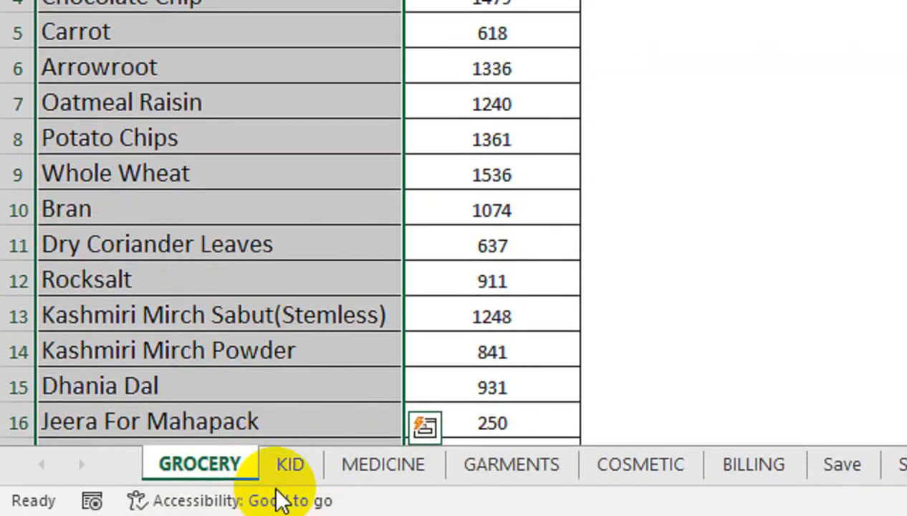
Step: Name the item lists on the KID and MEDICINE sheets as KID and MEDICINE
left_click(288, 465)
key("ctrl+shift+Down")
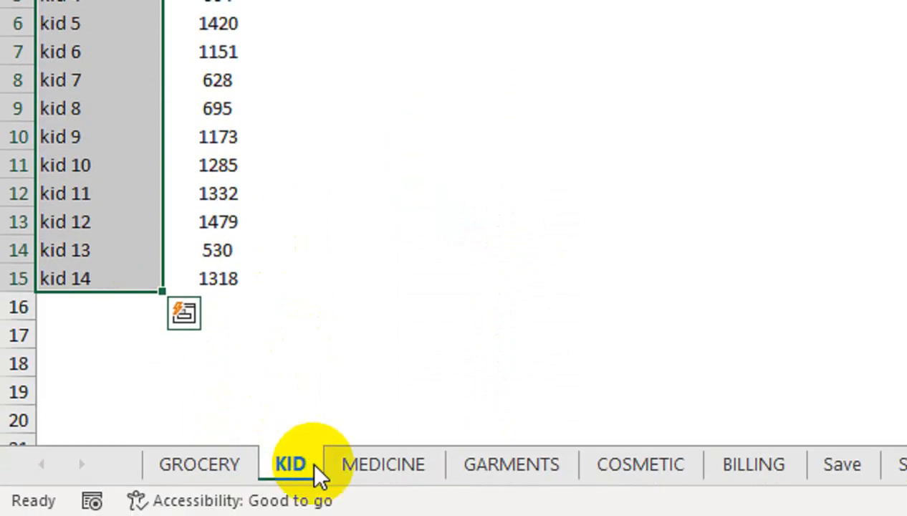
left_click(383, 464)
left_click_drag(96, 111, 59, 469)
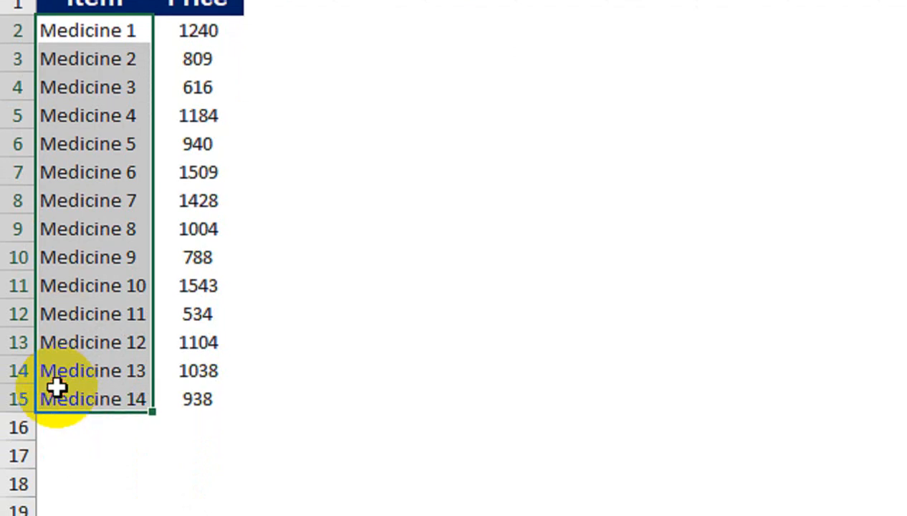
left_click(82, 73)
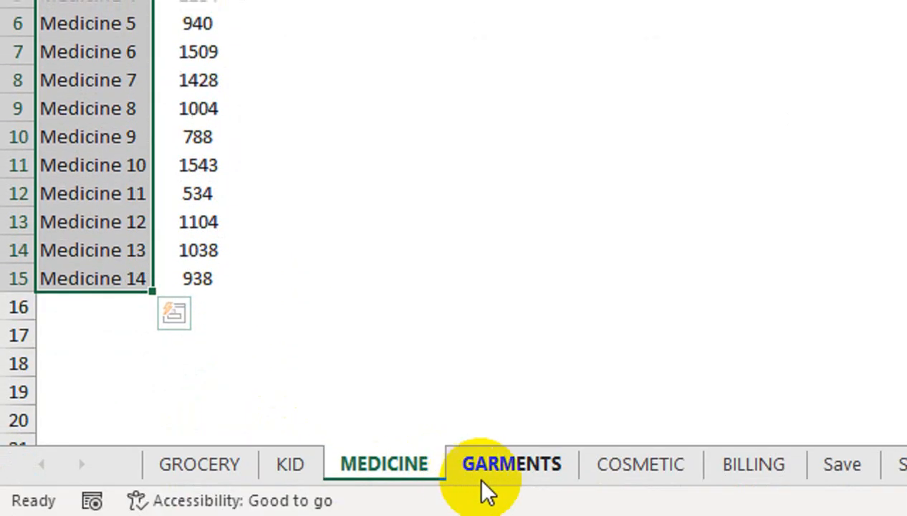
Step: Name the GARMENTS and COSMETIC sheets' item lists A2:A15 as GARMENTS and COSMETIC
left_click(496, 462)
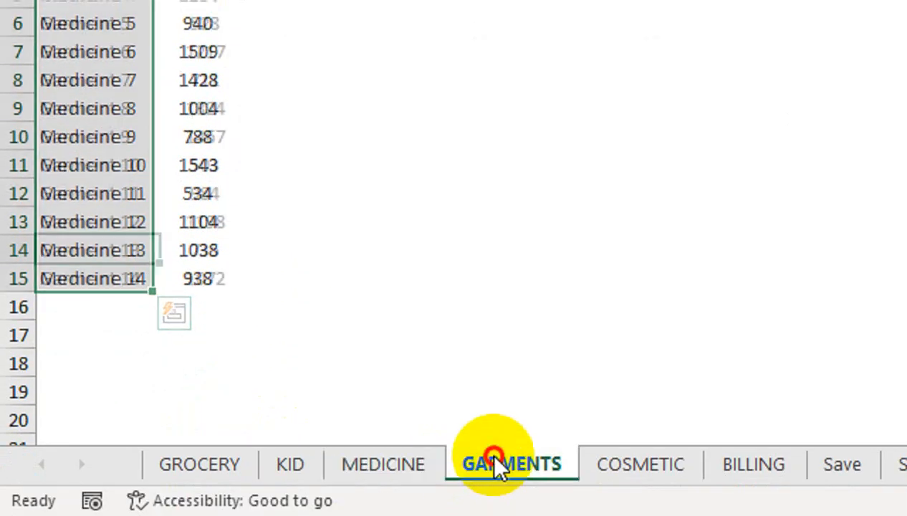
left_click(67, 27)
key("ctrl+shift+Down")
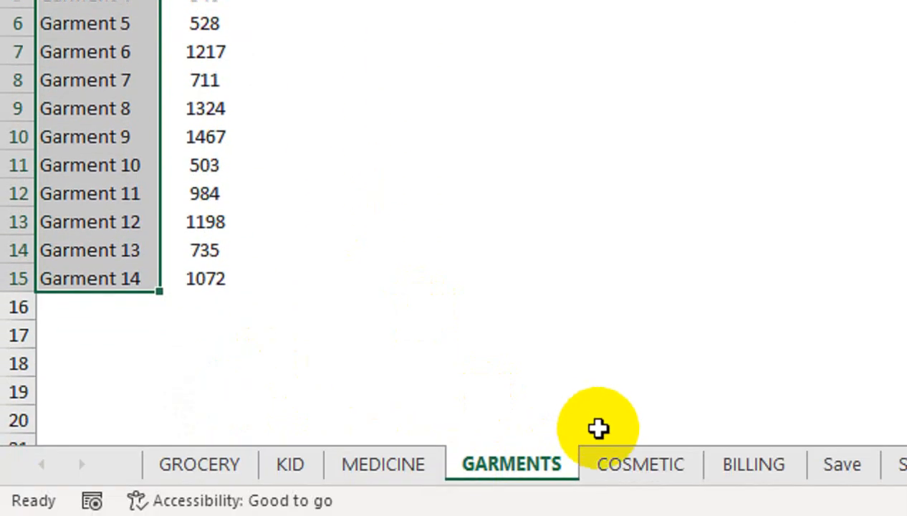
left_click(604, 469)
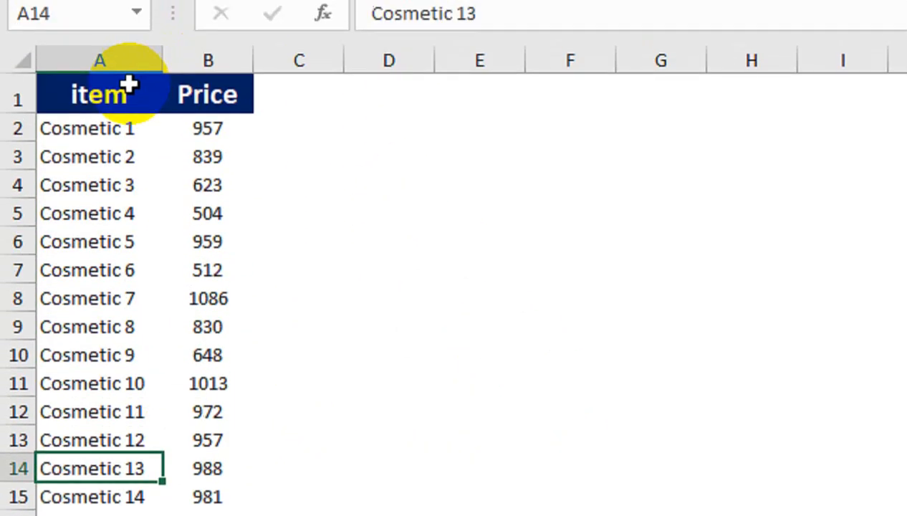
left_click(119, 122)
key("ctrl+shift+Down")
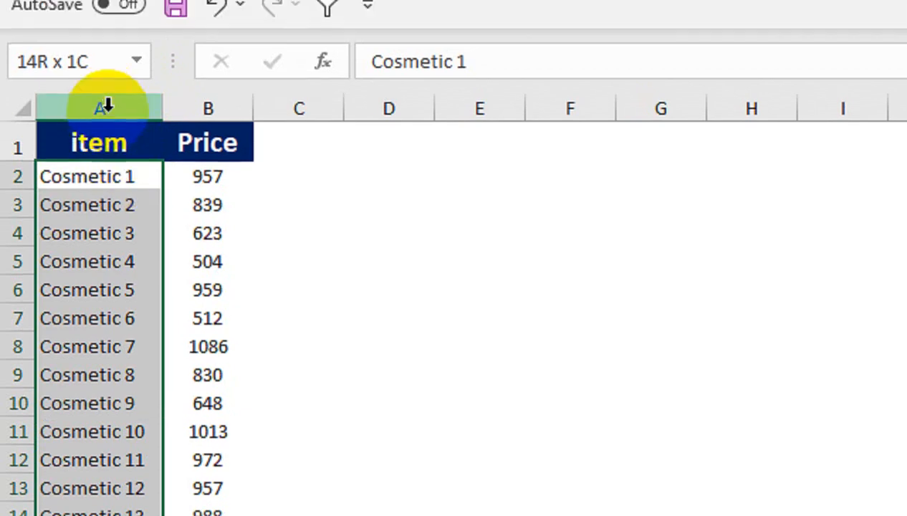
left_click(115, 39)
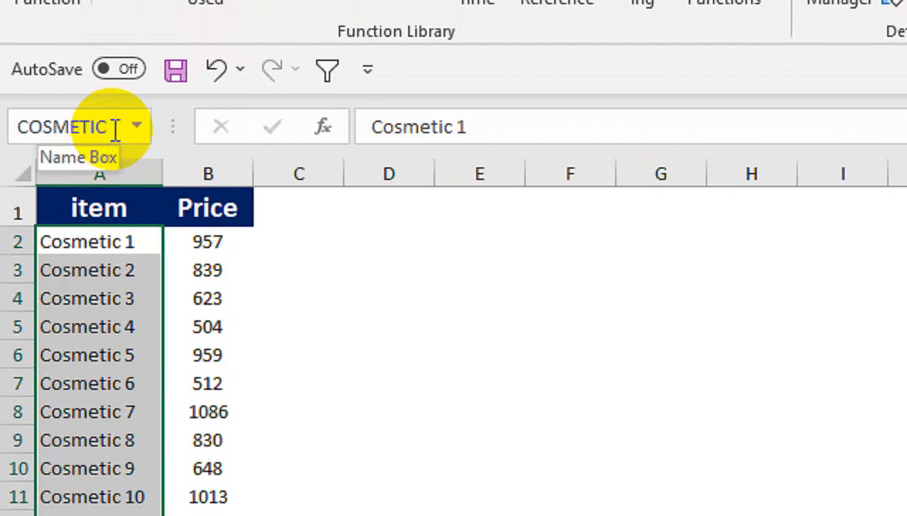
left_click(180, 318)
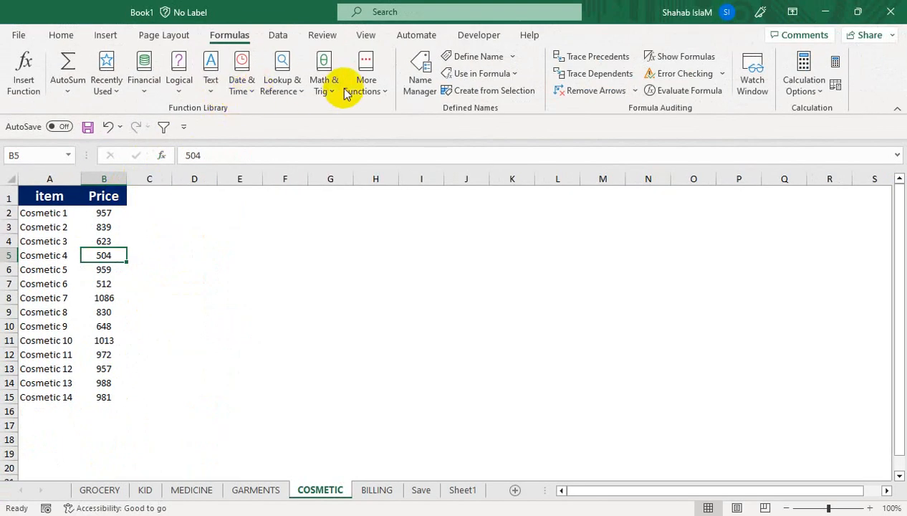
Step: Check Name Manager lists COSMETIC, GARMENTS, GROCERY, KID and MEDICINE, then return to BILLING
left_click(560, 35)
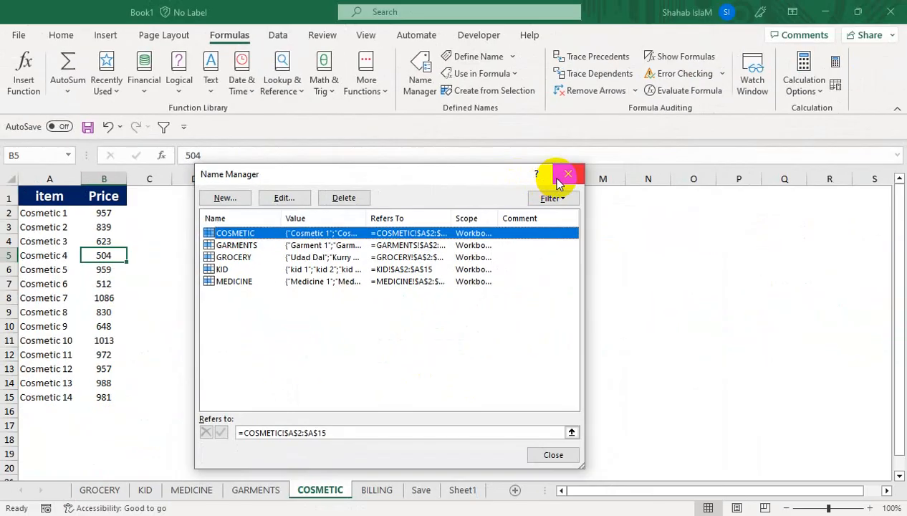
left_click(565, 177)
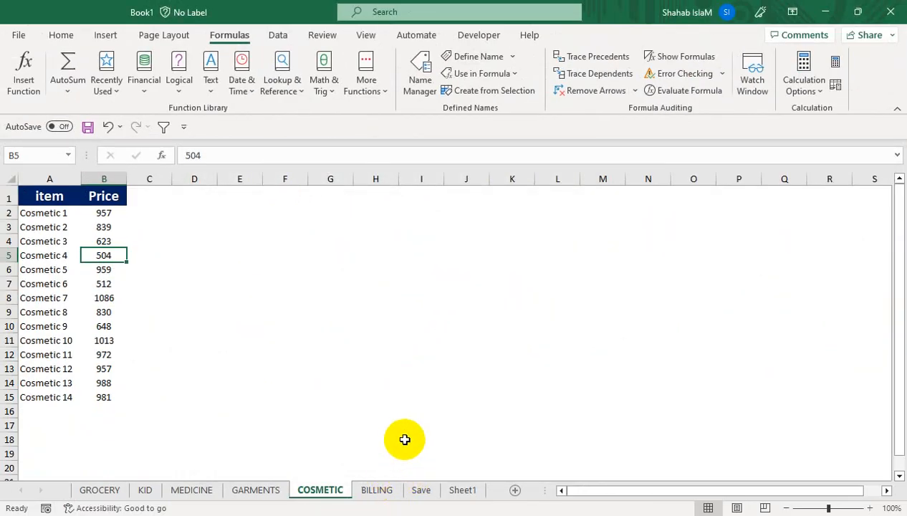
left_click(375, 489)
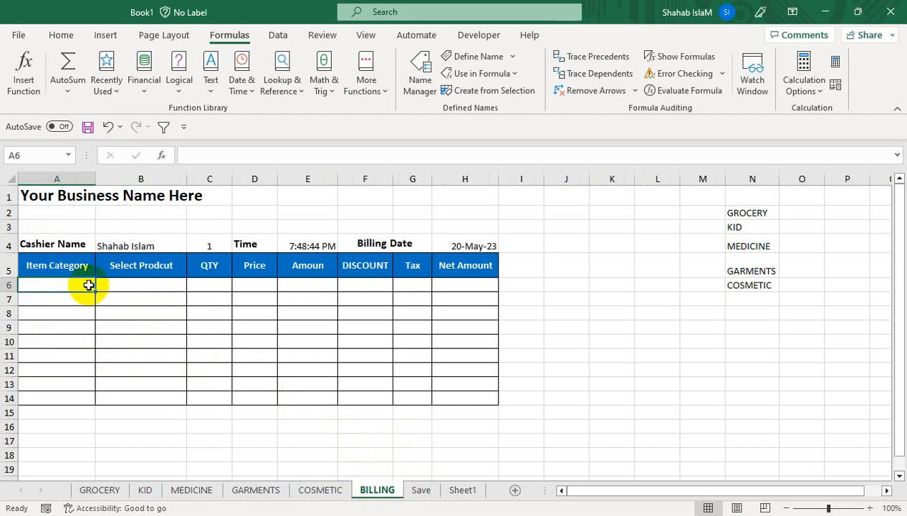
Step: Add a List data validation to A6:A14 sourced from the category names N2:N6
left_click_drag(89, 284, 87, 396)
left_click(278, 35)
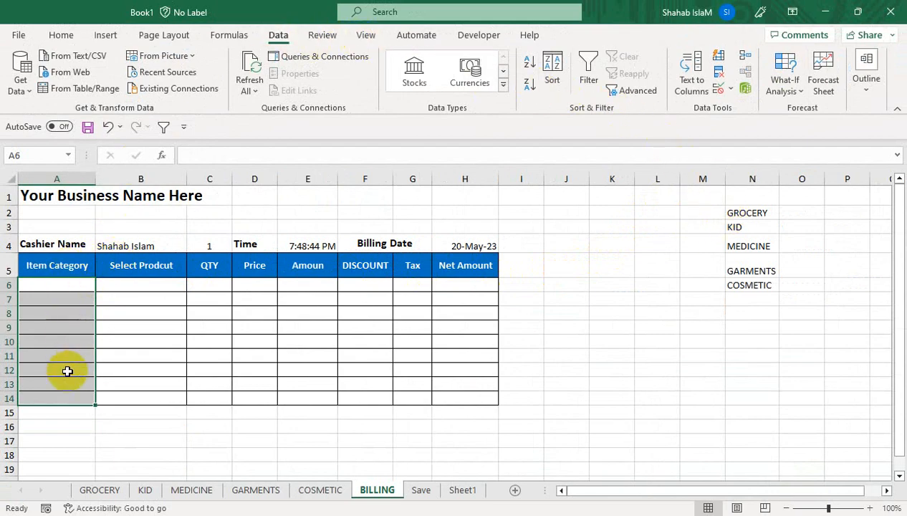
left_click(730, 89)
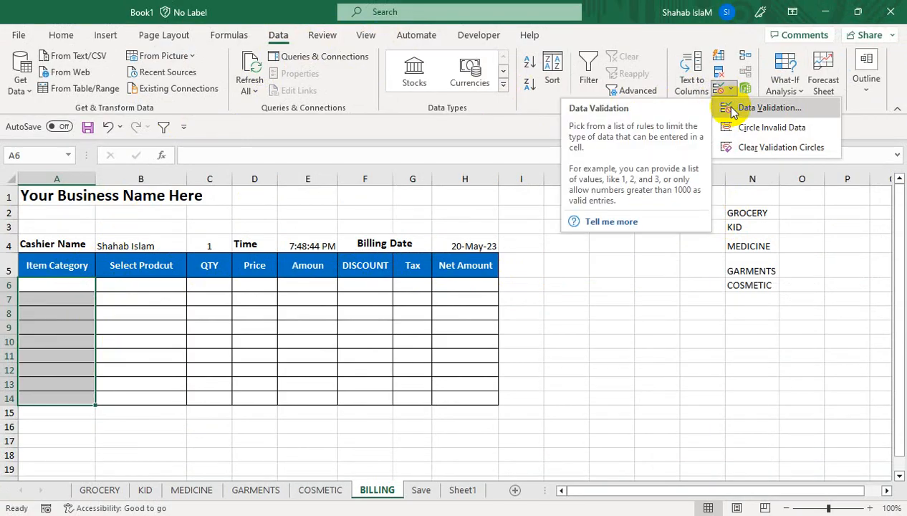
left_click(732, 109)
left_click(371, 285)
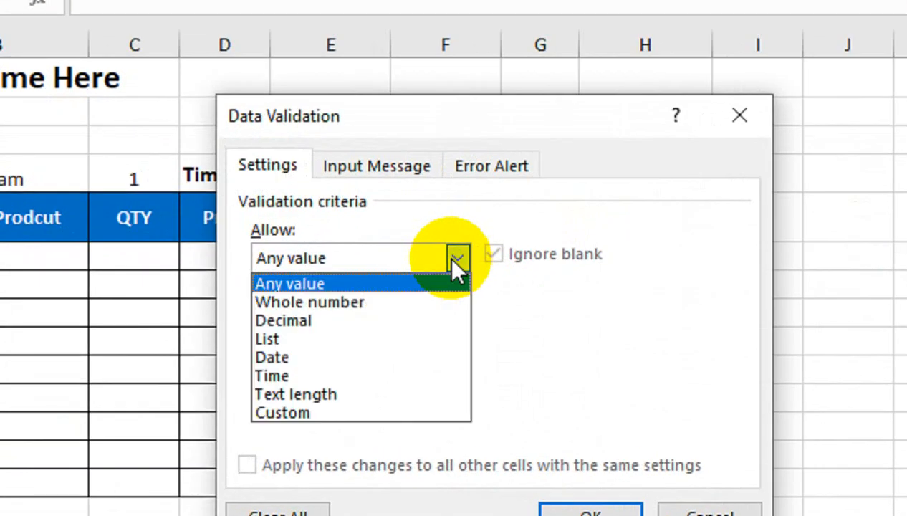
left_click(413, 339)
left_click(387, 372)
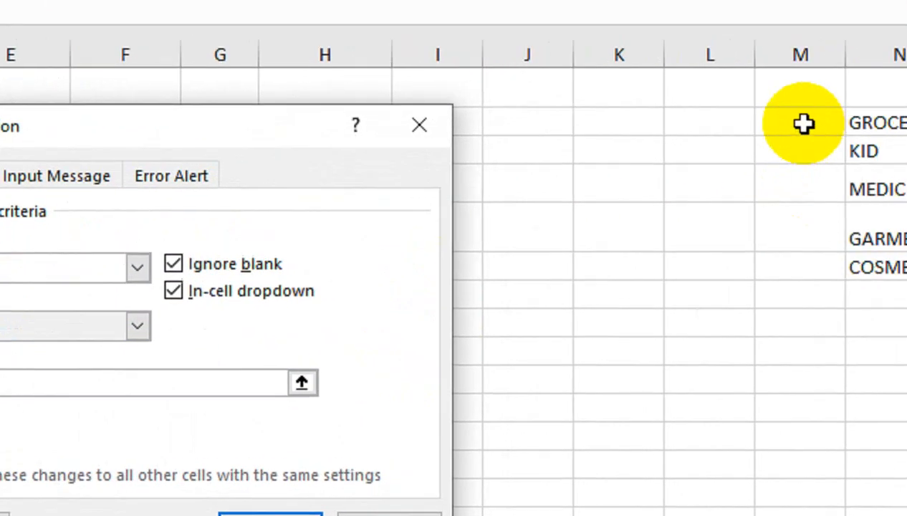
left_click_drag(860, 123, 861, 264)
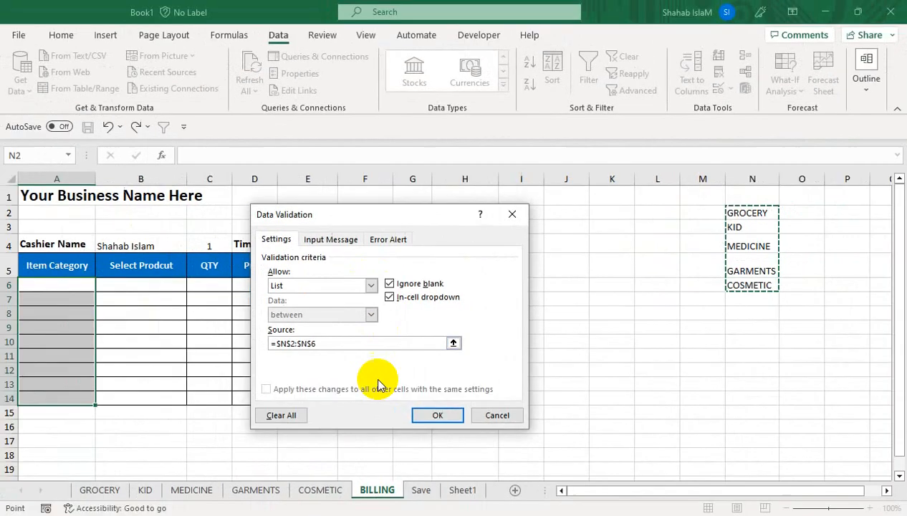
left_click(84, 514)
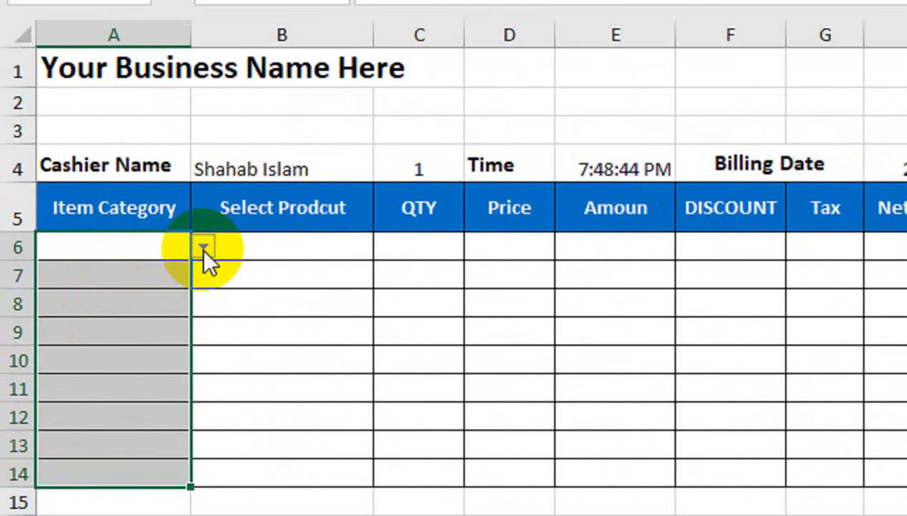
Step: Choose GROCERY in A6 and MEDICINE in A7 from the category dropdown
left_click(203, 247)
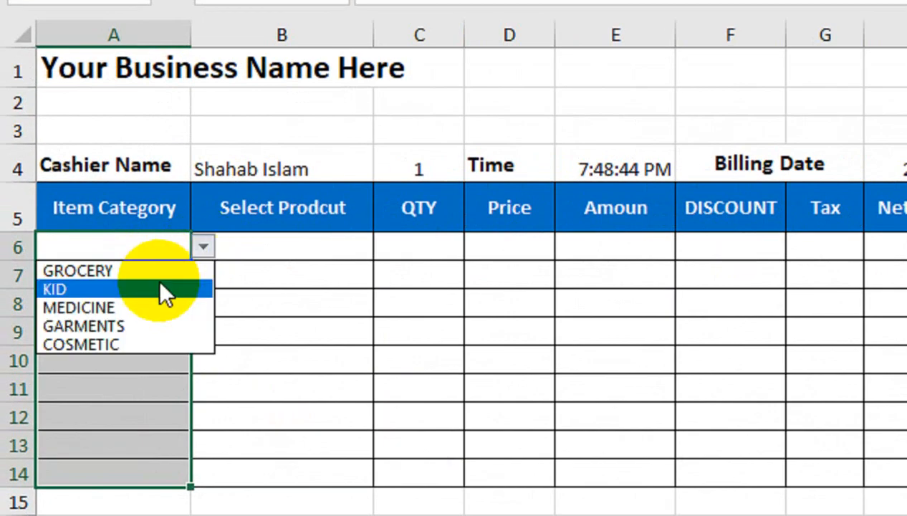
left_click(161, 270)
left_click(353, 247)
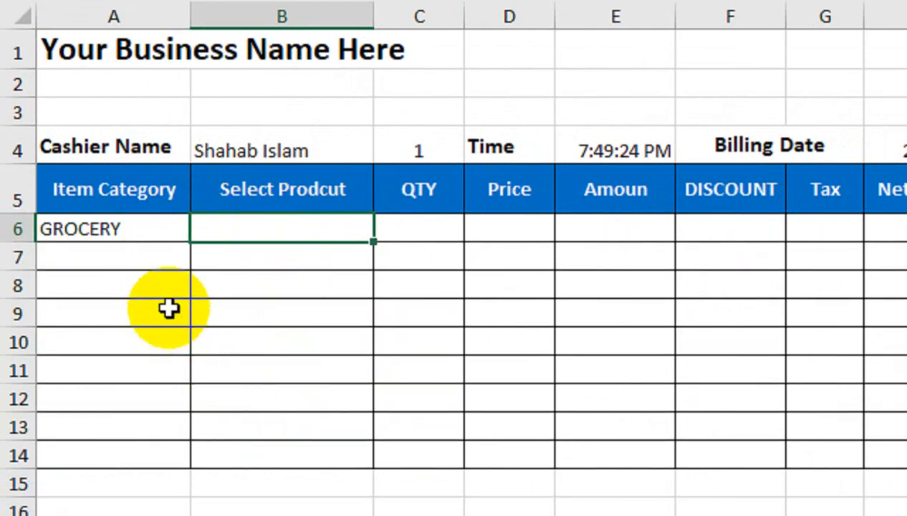
left_click(161, 253)
left_click(201, 261)
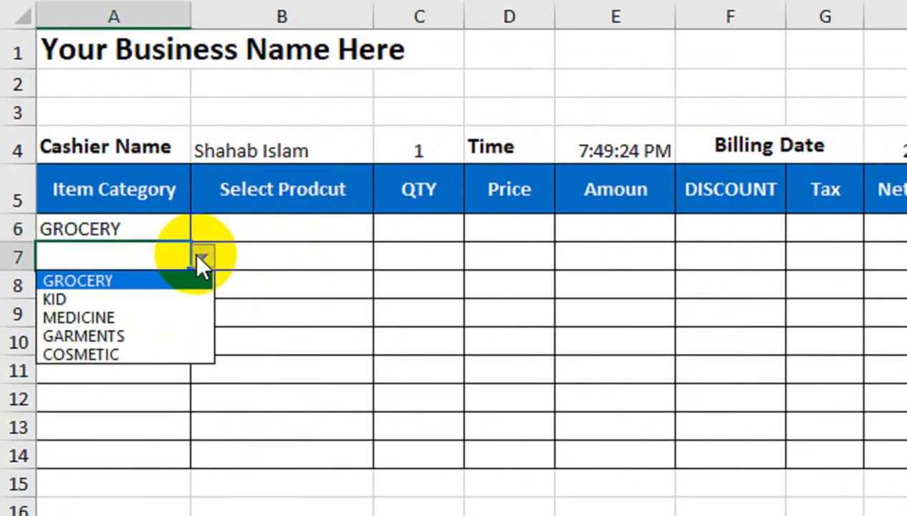
left_click(178, 317)
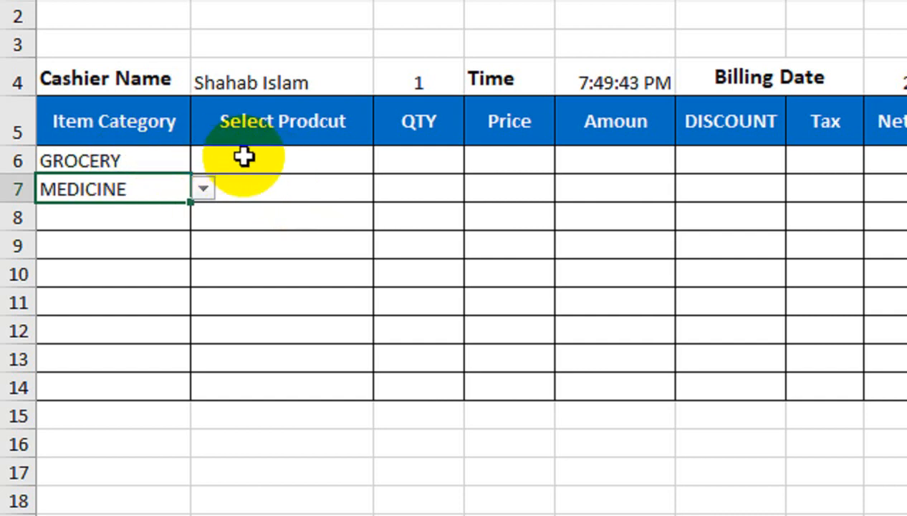
left_click_drag(244, 157, 242, 373)
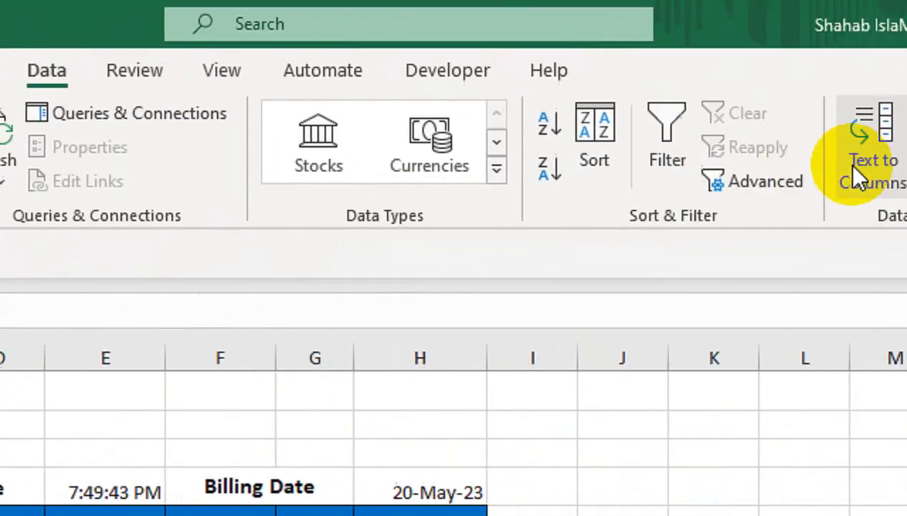
Step: Give B6:B14 a List data validation with source =INDIRECT($A6)
left_click(696, 180)
left_click(704, 217)
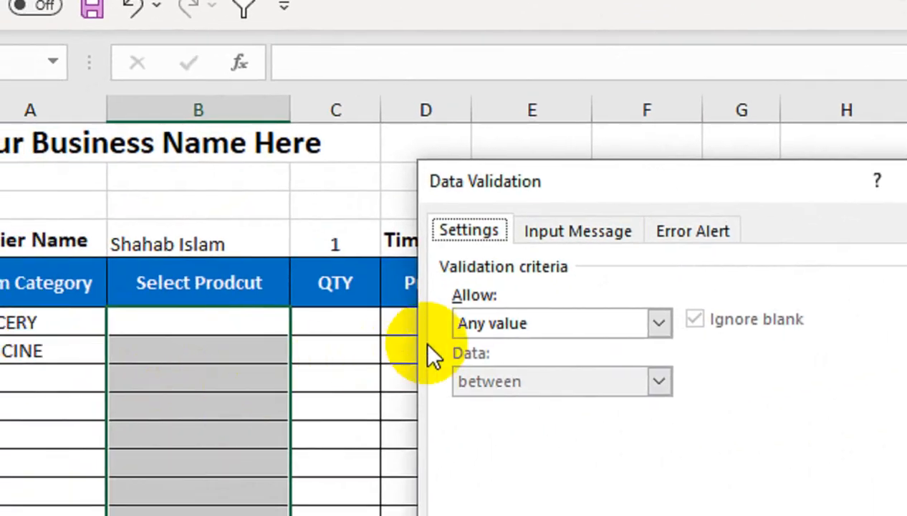
left_click(266, 372)
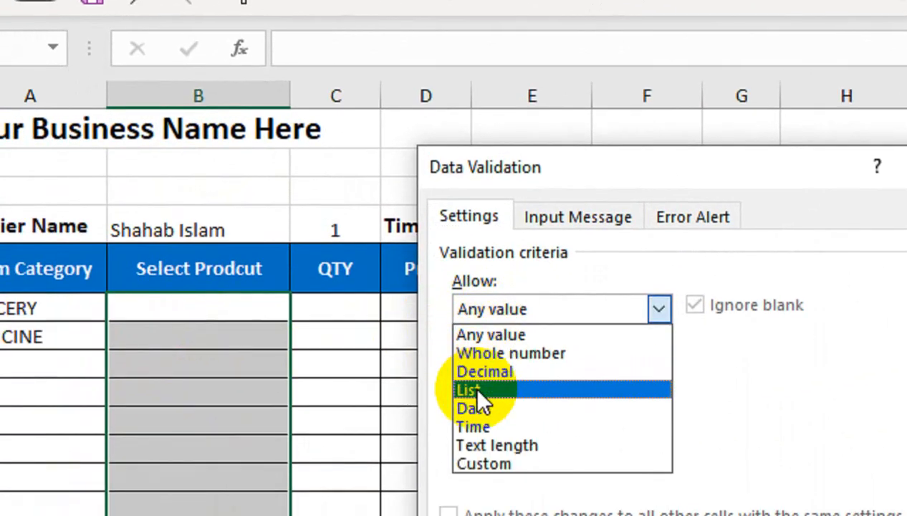
left_click(476, 389)
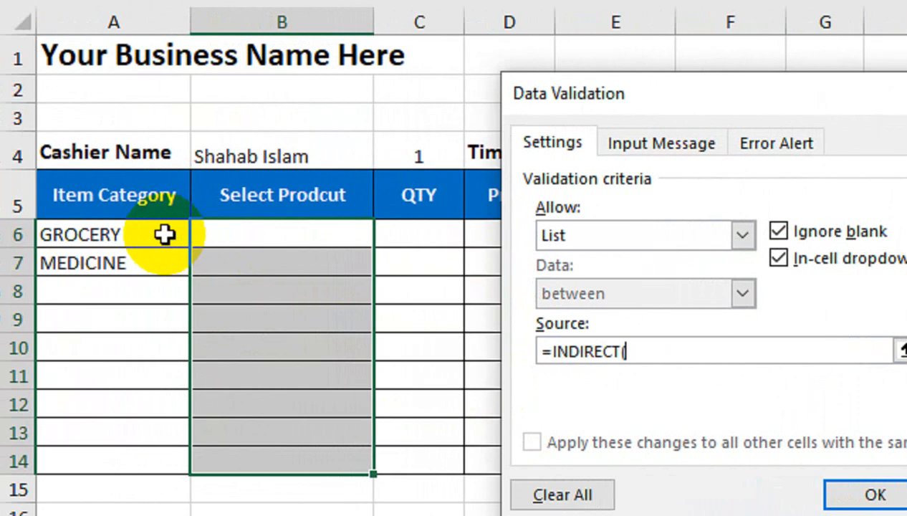
left_click(81, 239)
type(")")
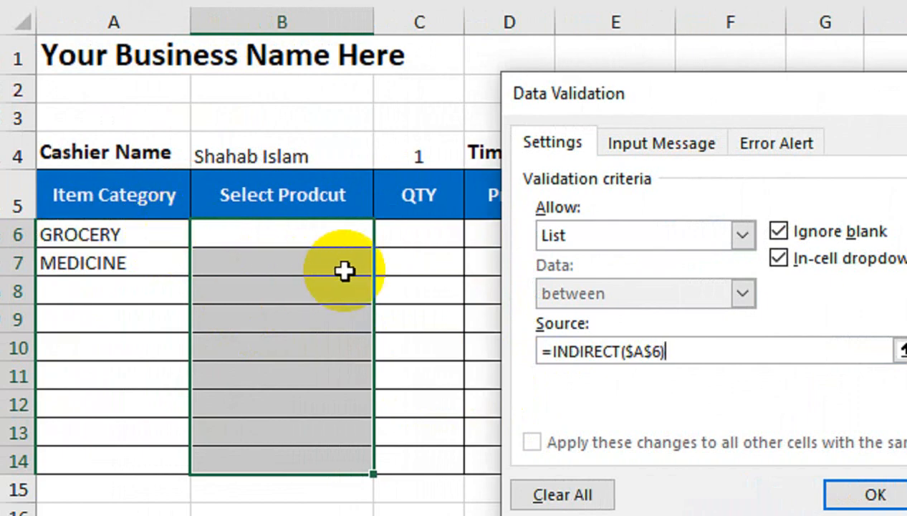
left_click(653, 350)
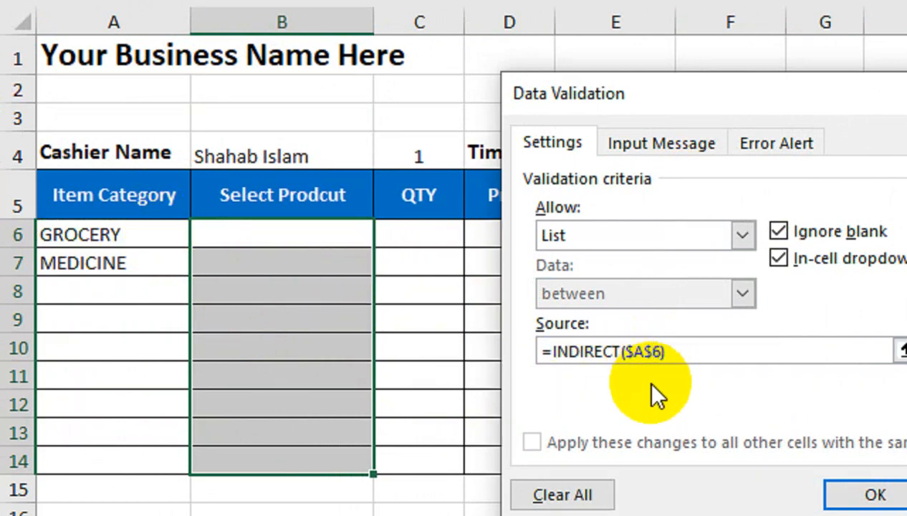
key("BackSpace")
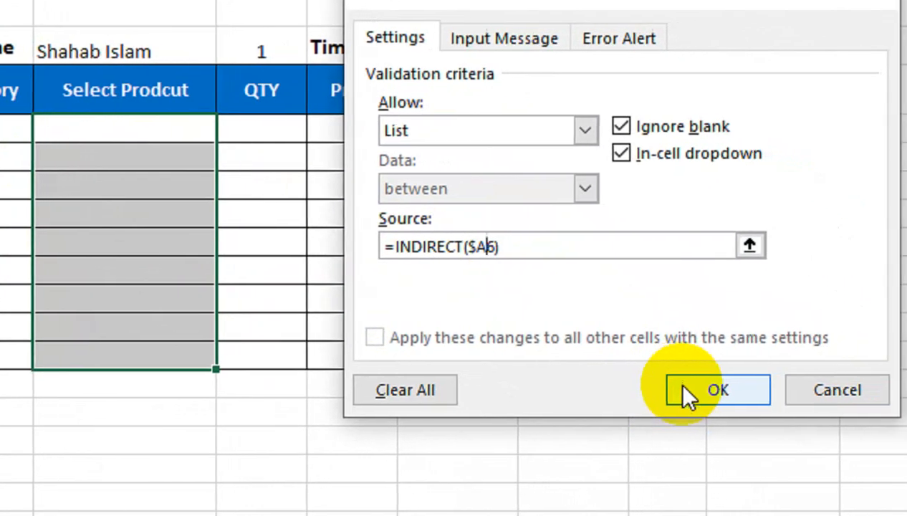
left_click(716, 390)
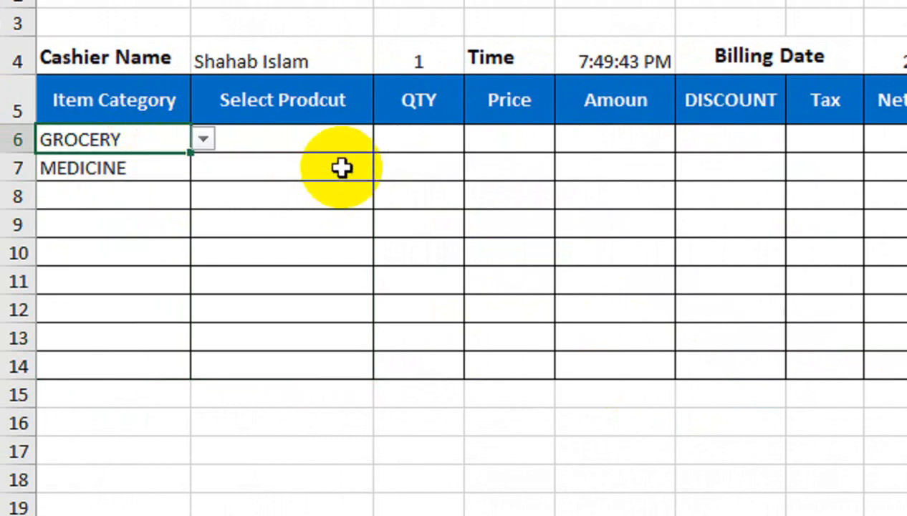
Step: Pick Medicine 3 as the product in B7
left_click(337, 140)
left_click(386, 142)
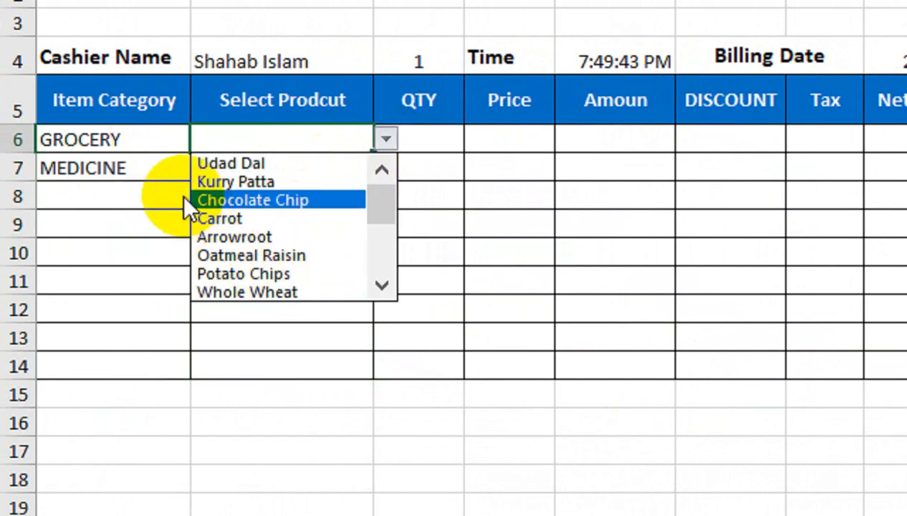
left_click(149, 167)
left_click(330, 174)
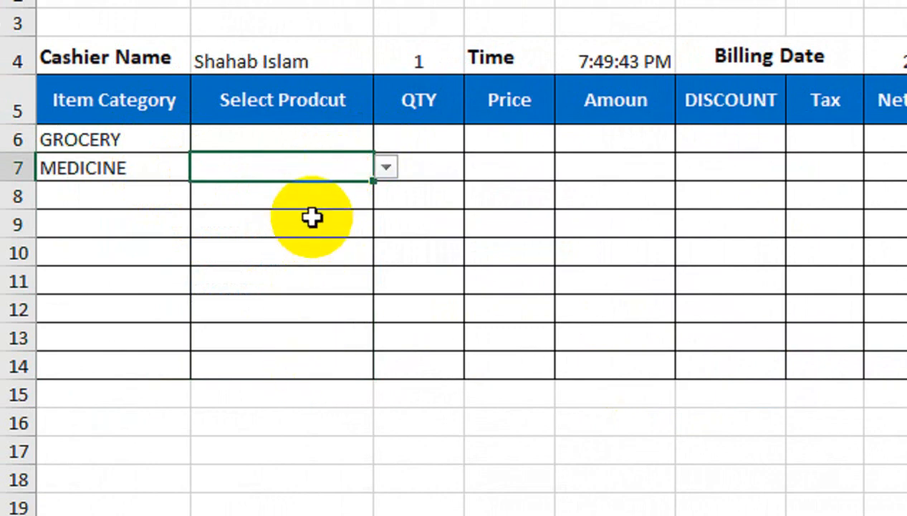
left_click(385, 167)
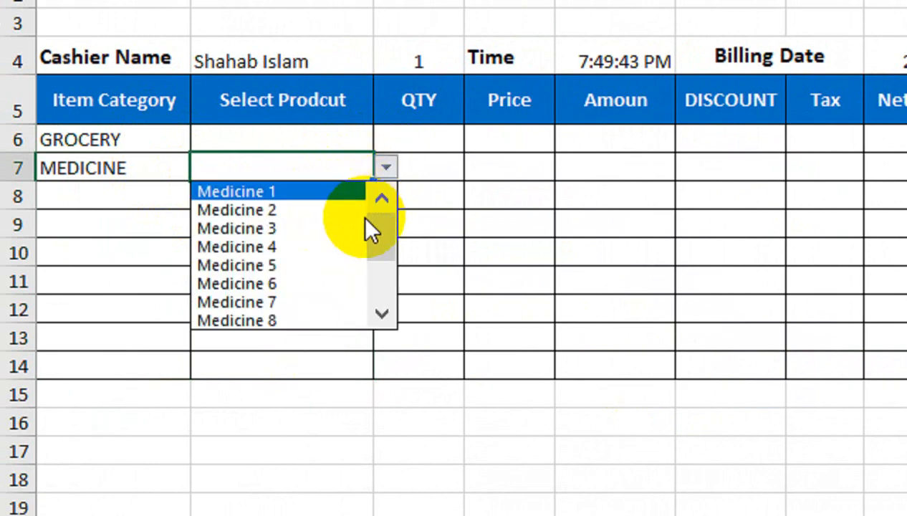
left_click(346, 228)
Step: Set A8 to GARMENTS with Garment 5 in B8, and pick Kurry Patta in B6
left_click(122, 197)
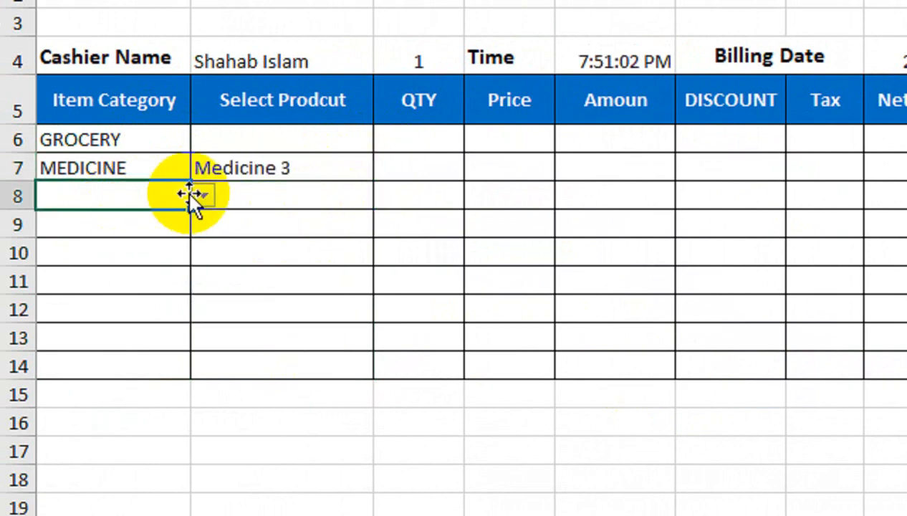
left_click(202, 195)
left_click(129, 275)
left_click(358, 200)
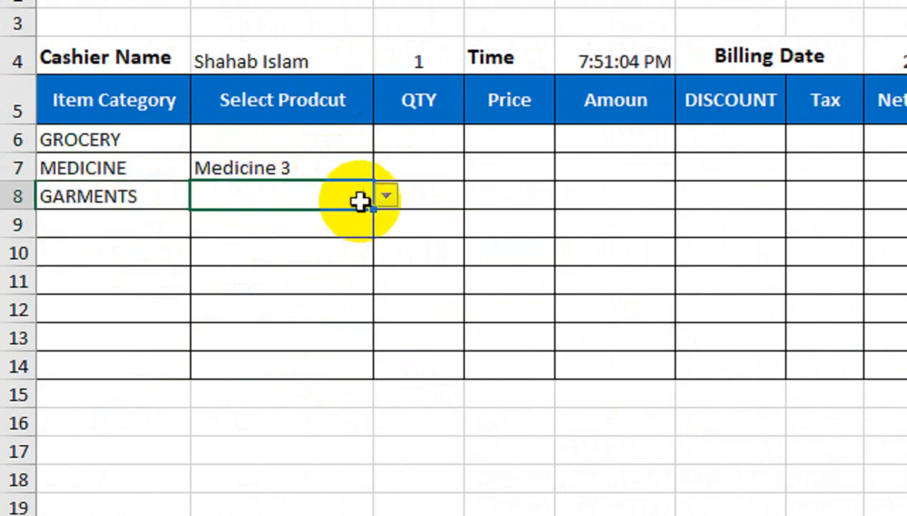
left_click(385, 195)
left_click(328, 294)
left_click(362, 139)
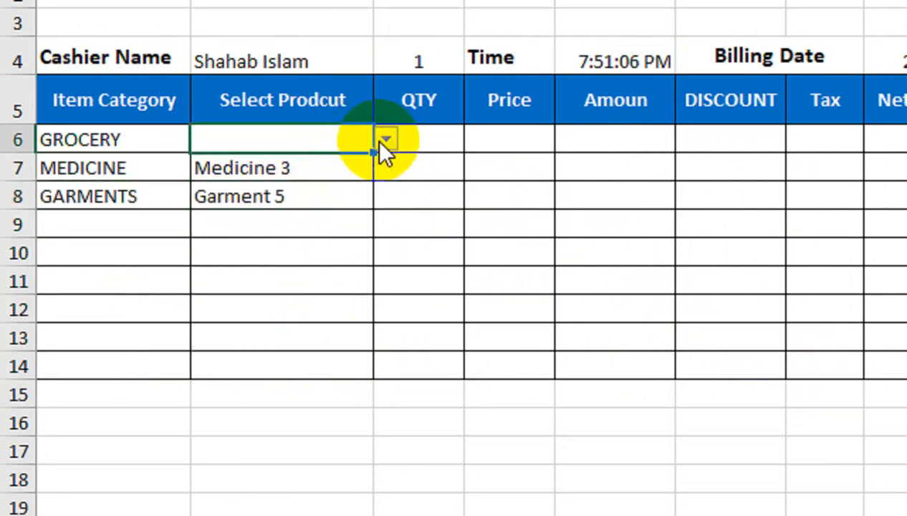
left_click(384, 138)
left_click(361, 183)
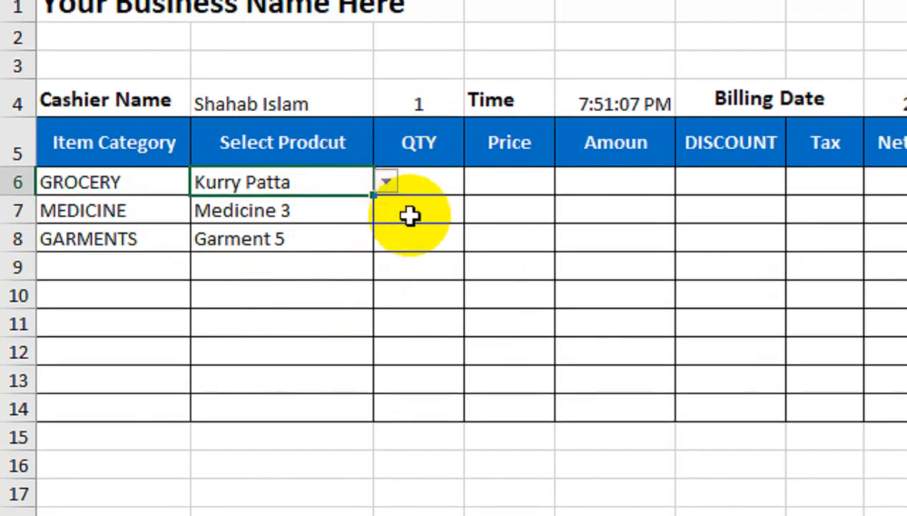
Step: Enter quantities 2, 5 and 2 in C6:C8
left_click(429, 174)
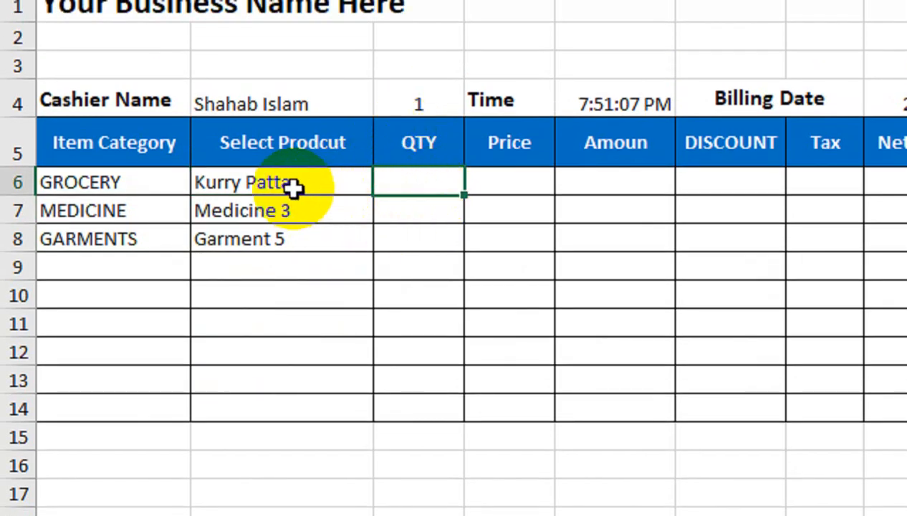
type("2")
key("Return")
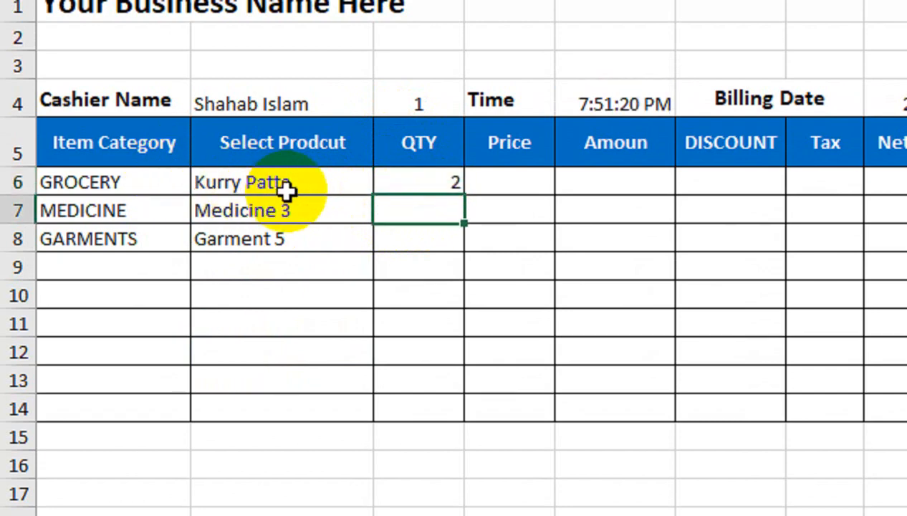
key("Return")
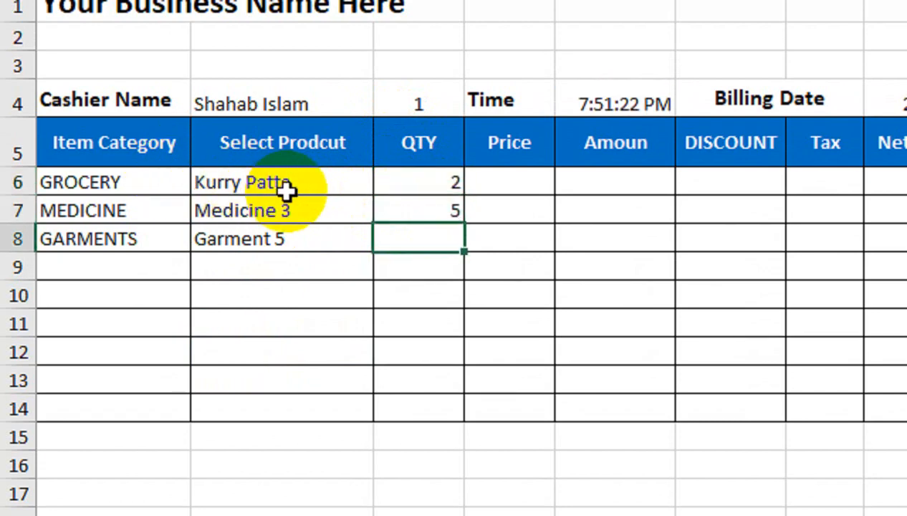
type("2")
key("Return")
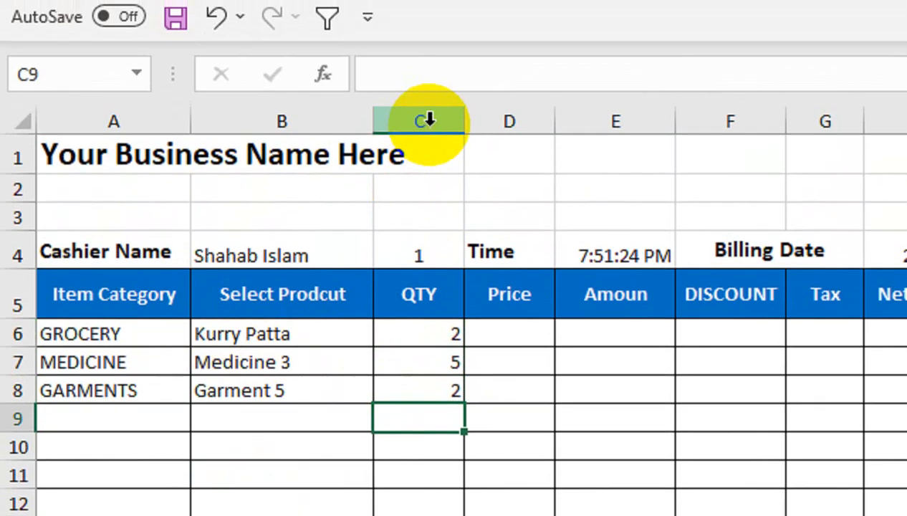
Step: Centre-align the contents of columns C through F
left_click_drag(426, 65, 680, 169)
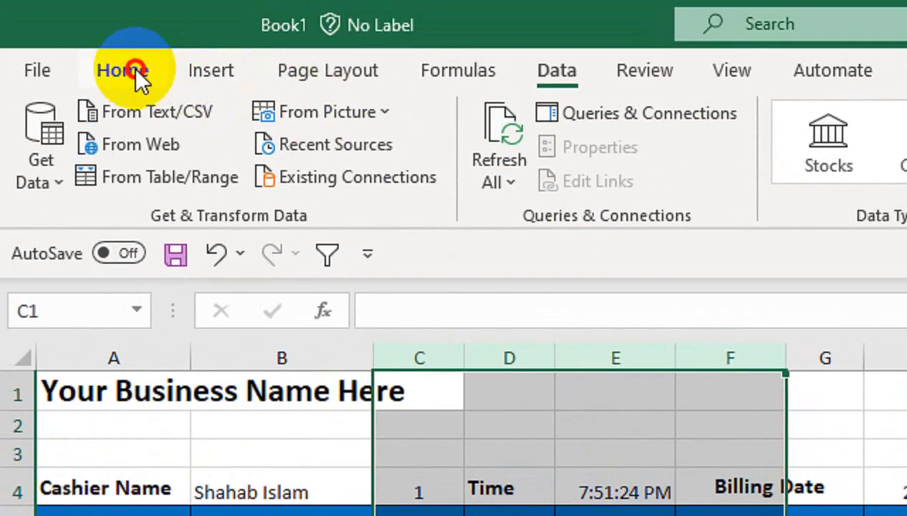
left_click(136, 81)
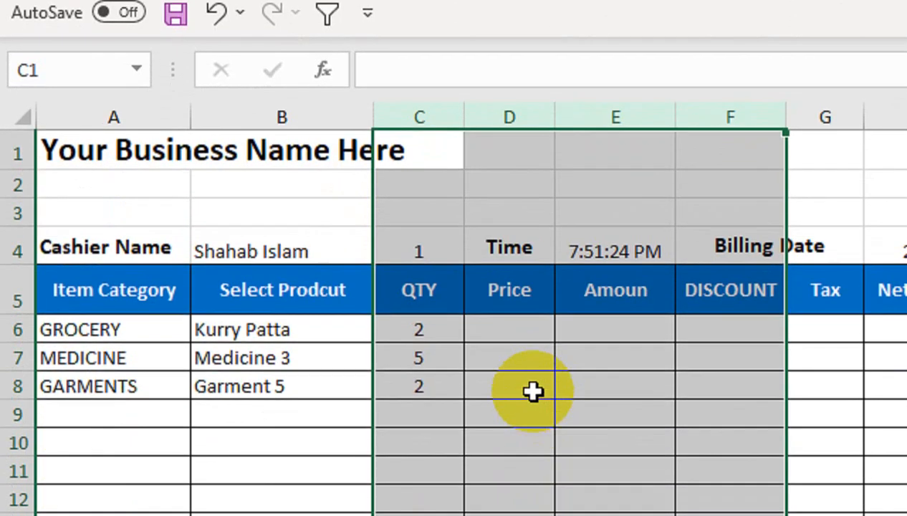
left_click(530, 326)
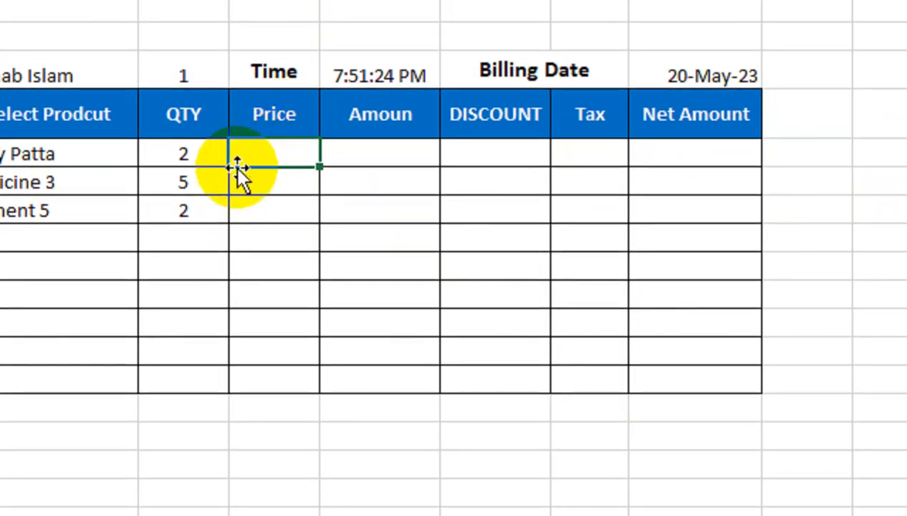
Step: In D6, start an IFERROR-wrapped VLOOKUP using B6 as the lookup value
type("I")
key("Tab")
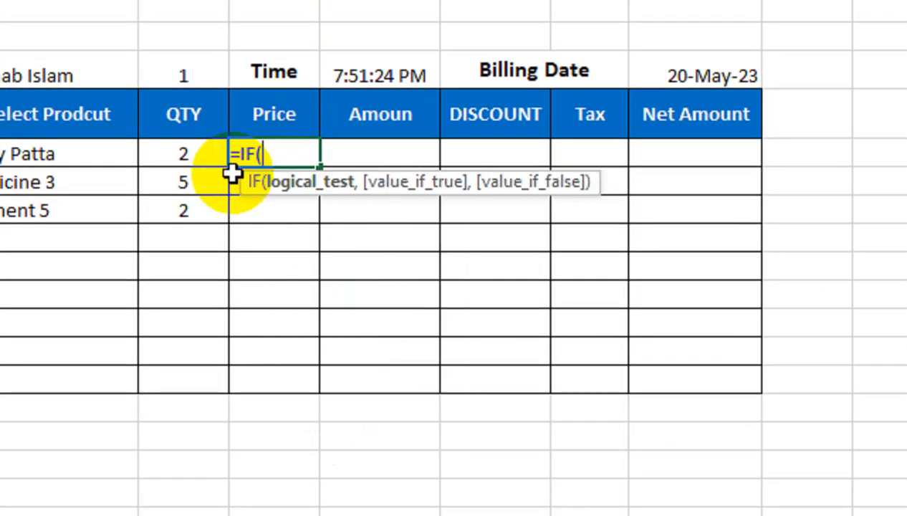
key("BackSpace")
key("Down")
key("Tab")
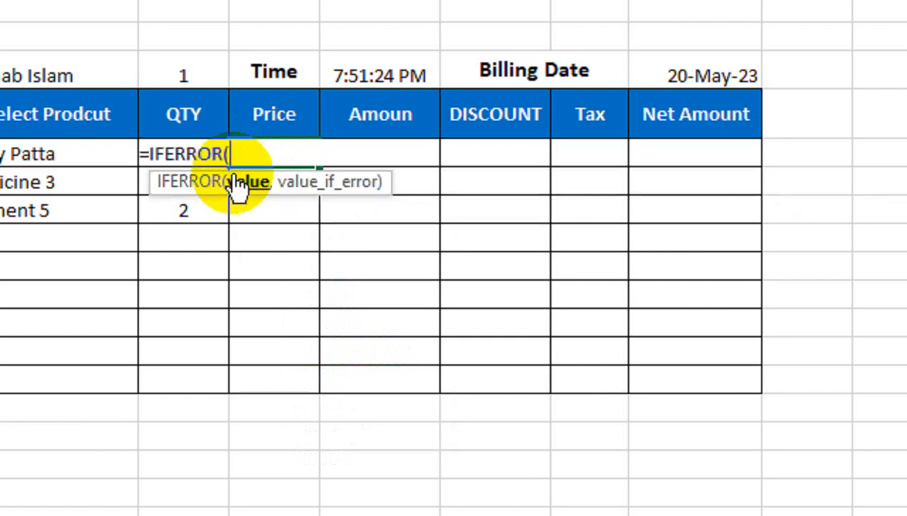
type("VL")
key("Tab")
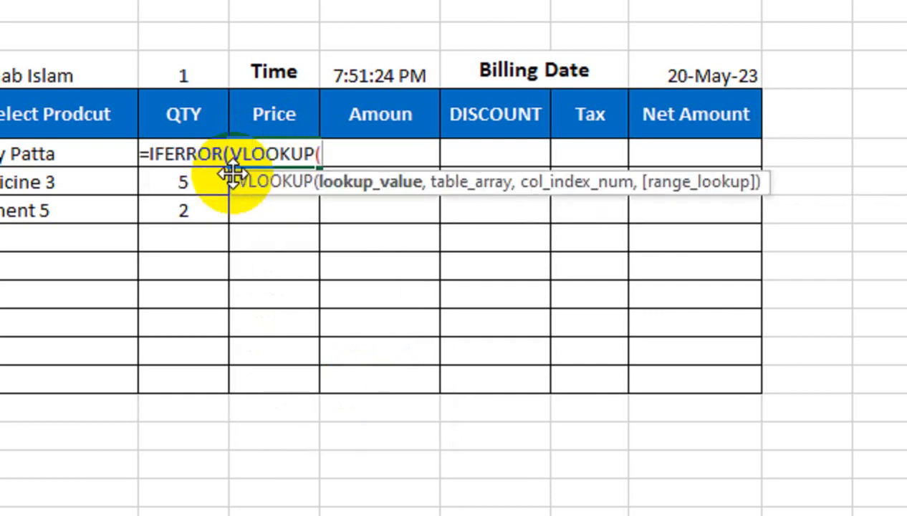
left_click(108, 153)
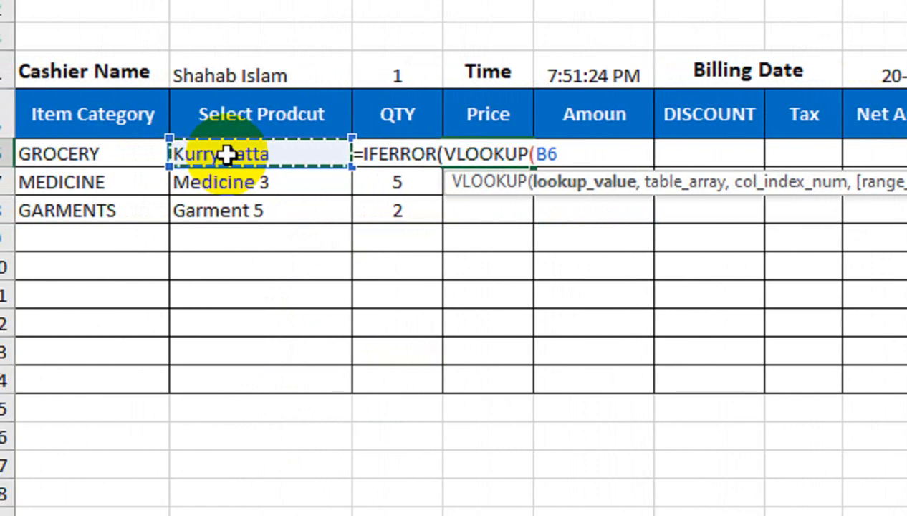
type(",")
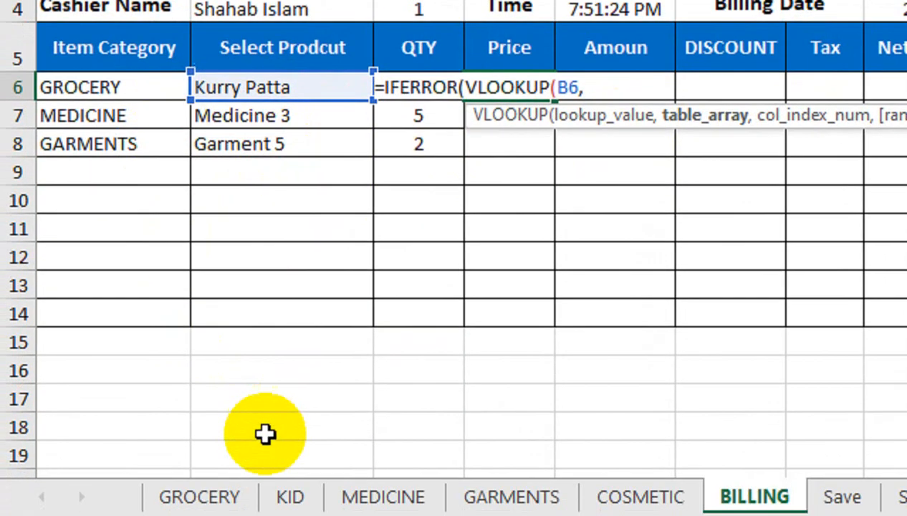
Step: Finish the lookup on GROCERY!$A$1:$B$18, column 2, FALSE, blank on error, returning 811
left_click(200, 494)
left_click(203, 121)
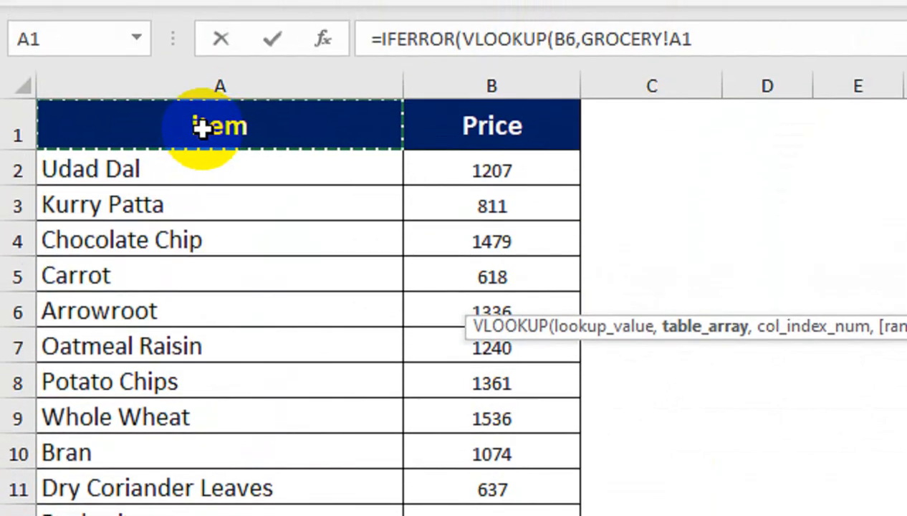
key("shift+Right")
key("ctrl+shift+Down")
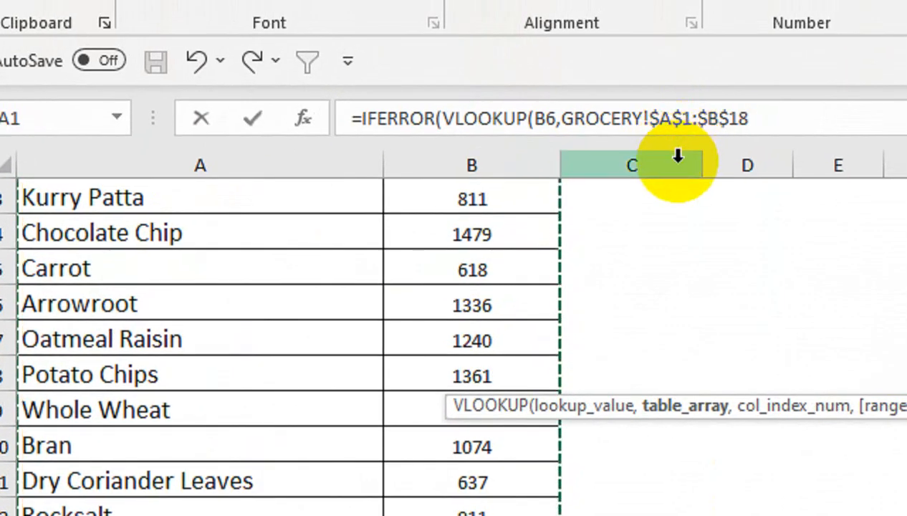
type(",")
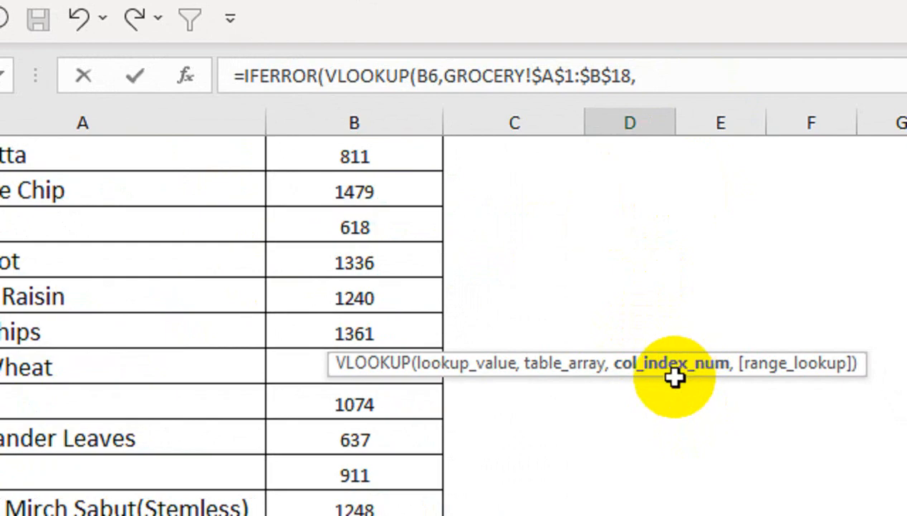
type(",")
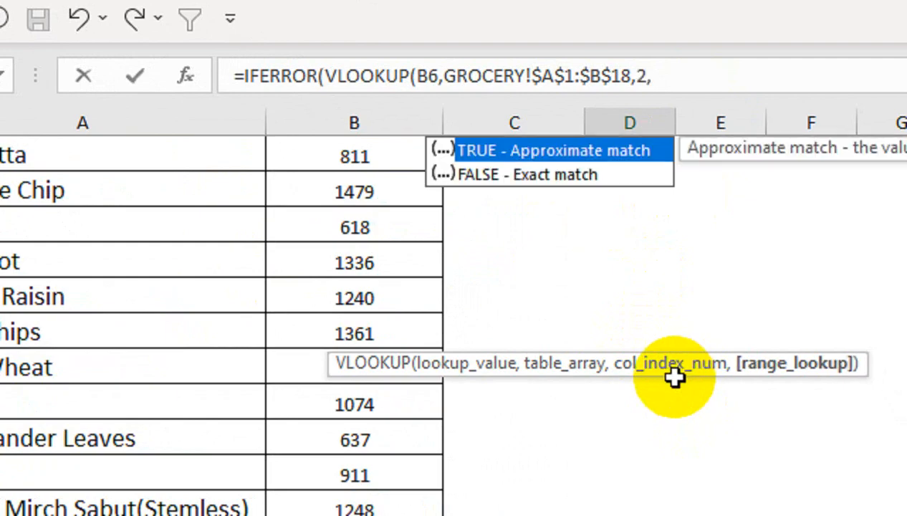
key("Down")
key("Tab")
type(")")
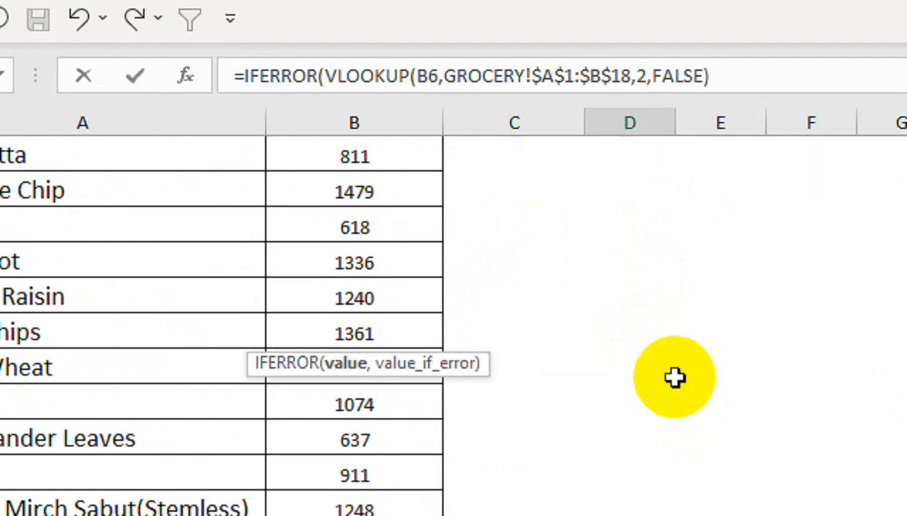
type(",\"\"")
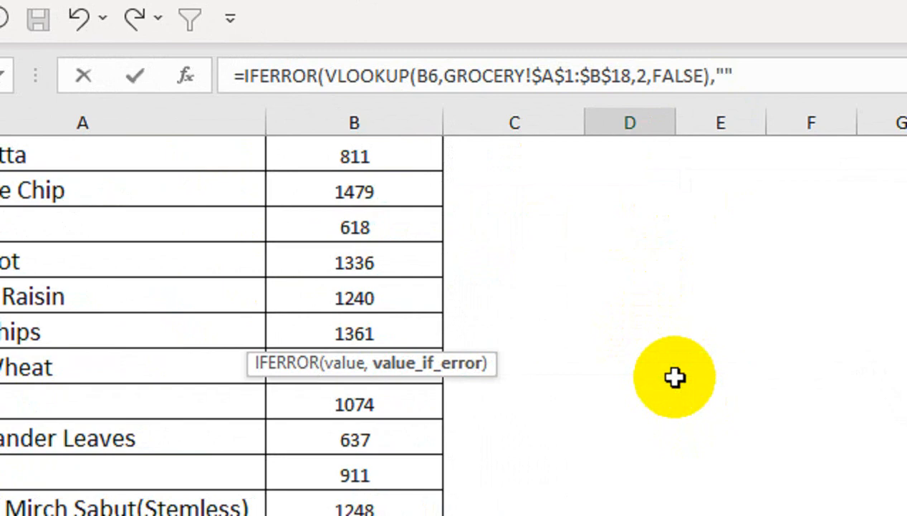
type(")")
key("ctrl+Return")
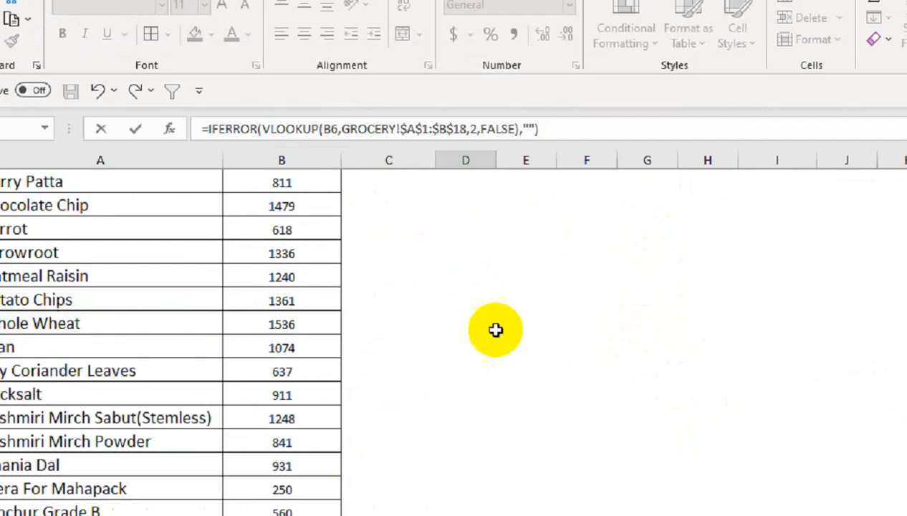
key("Return")
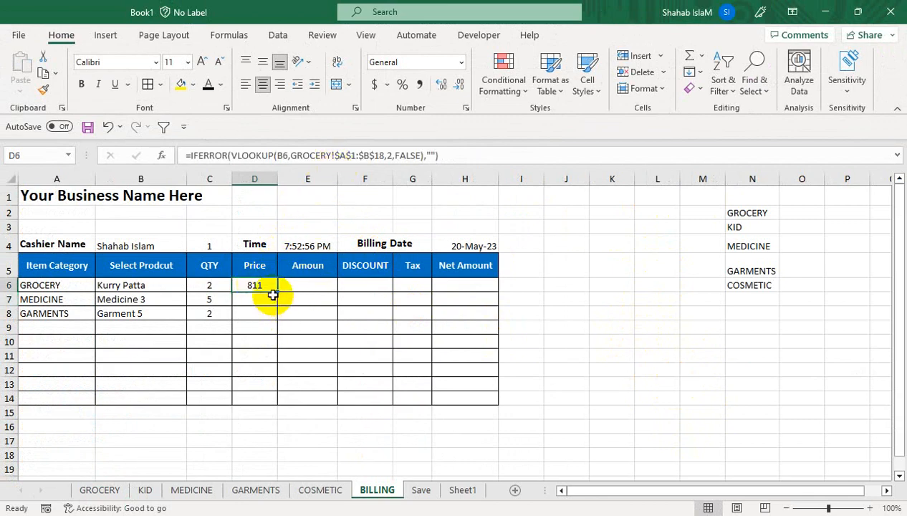
Step: Fill the D6 price formula down to D14
left_click_drag(268, 406, 269, 405)
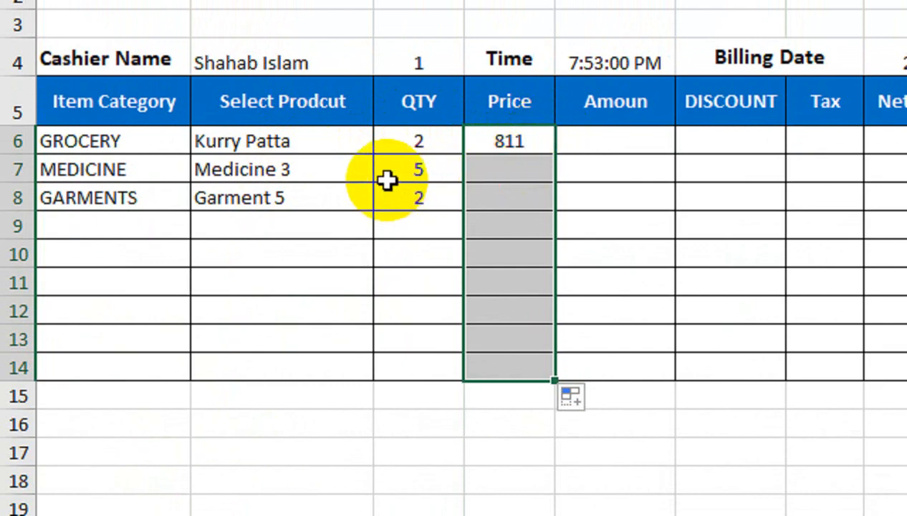
left_click(496, 141)
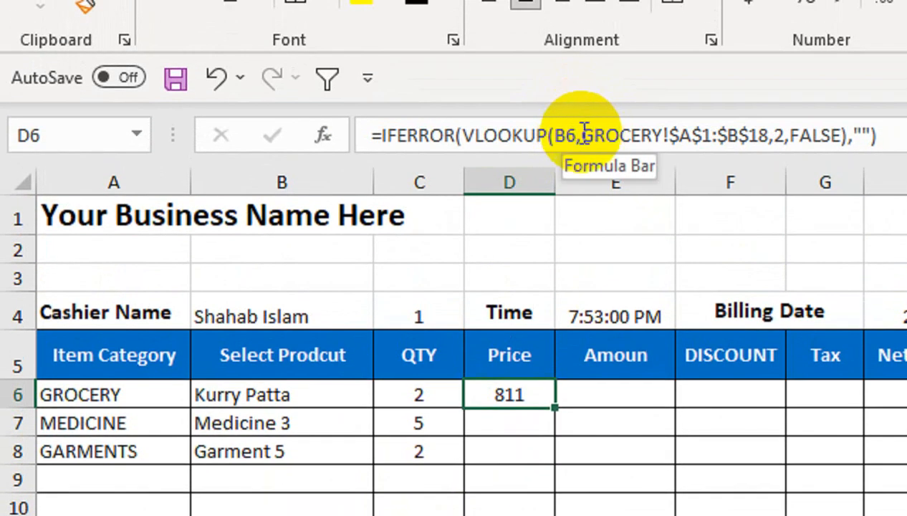
Step: In D6's VLOOKUP, replace the fixed GROCERY! range with INDIRECT("'"&A6&"'!"&"$A$1:$B$18")
left_click(590, 136)
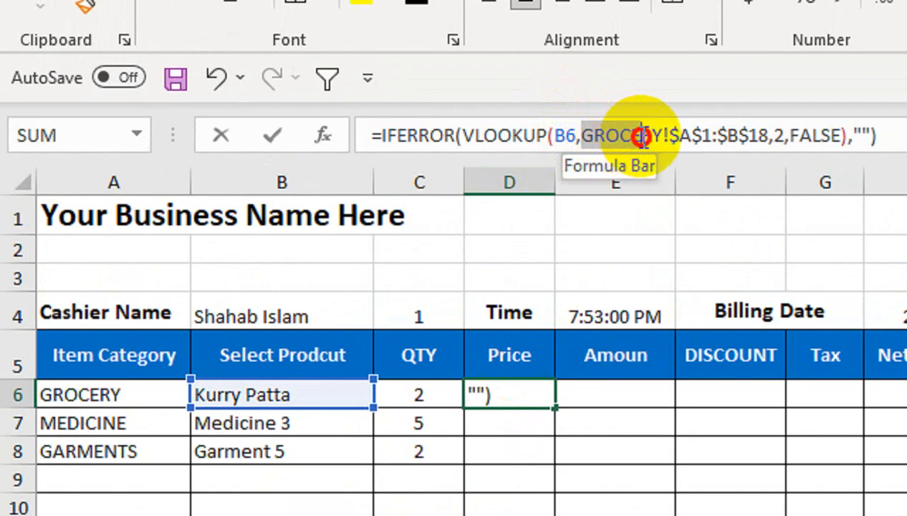
left_click_drag(641, 135, 768, 136)
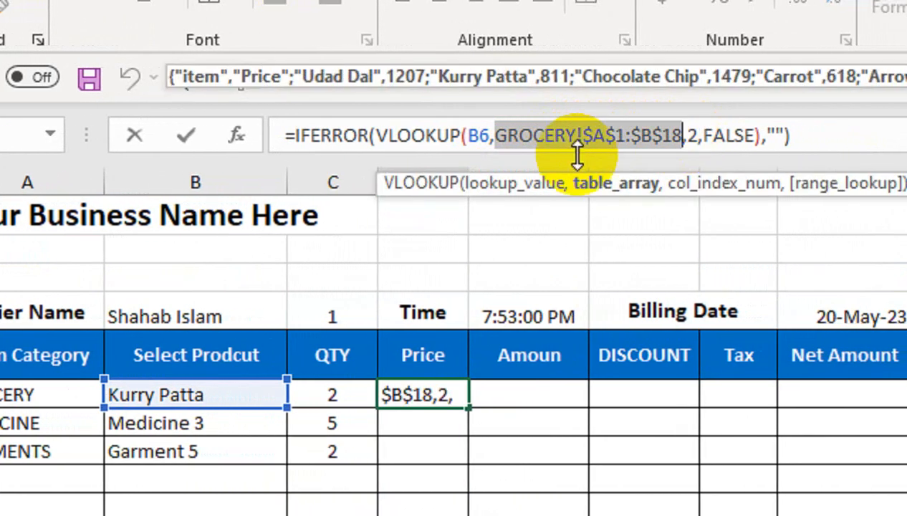
left_click(500, 137)
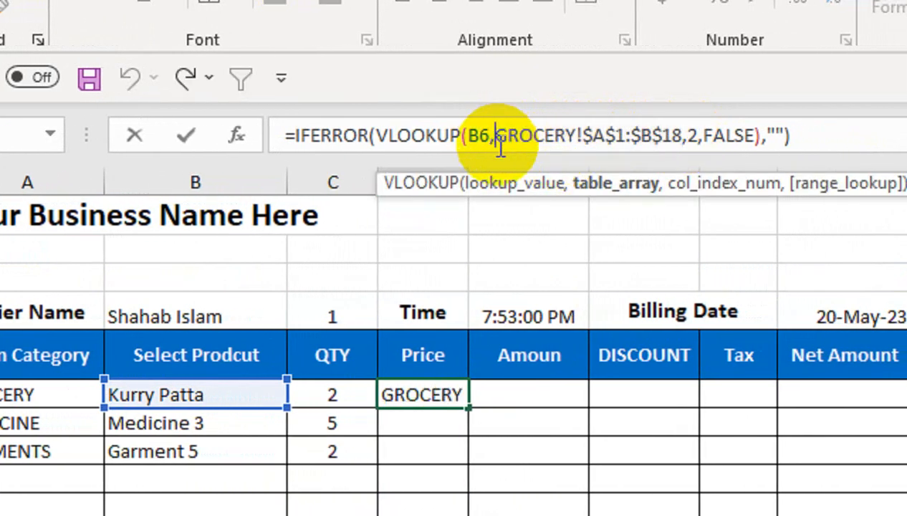
type("INDIR")
key("Tab")
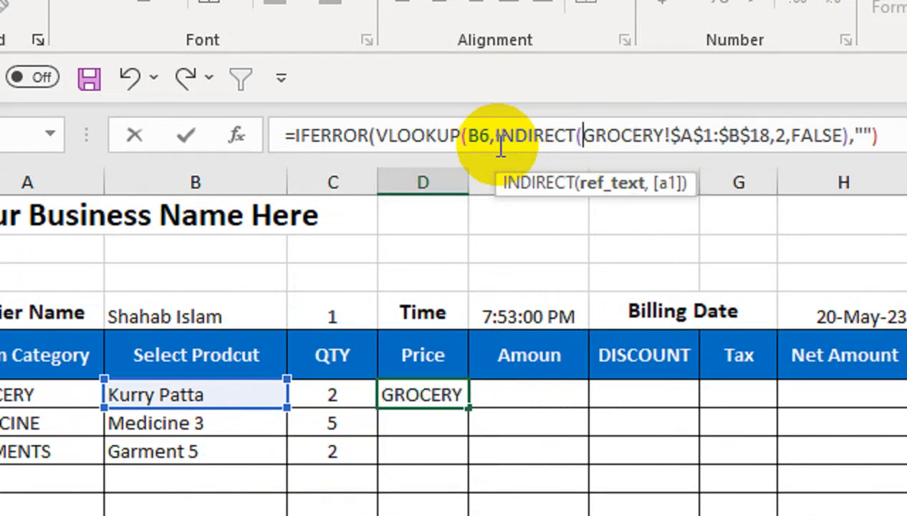
type("\"")
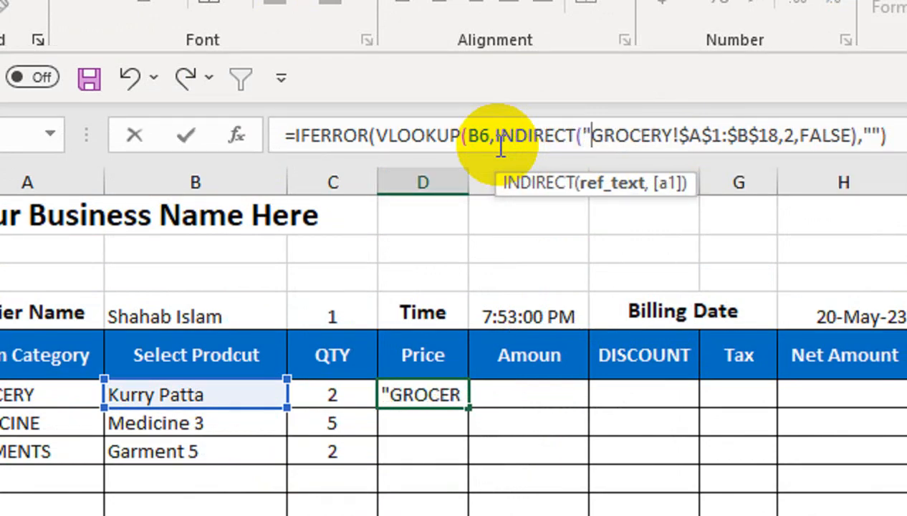
type("\"\"")
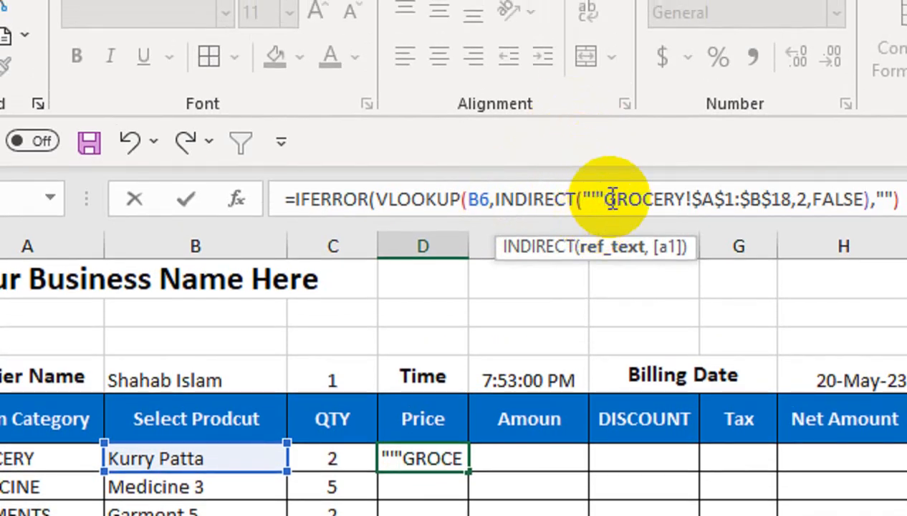
type("&&")
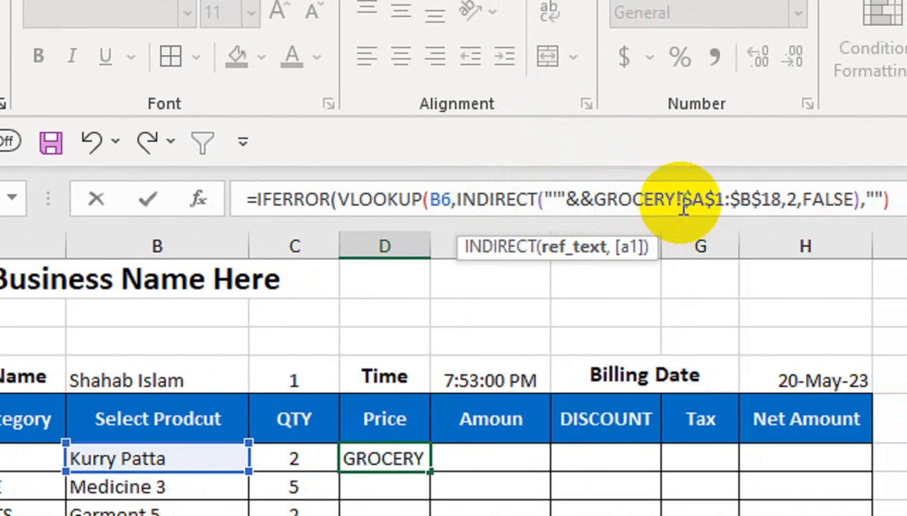
left_click_drag(678, 197, 603, 202)
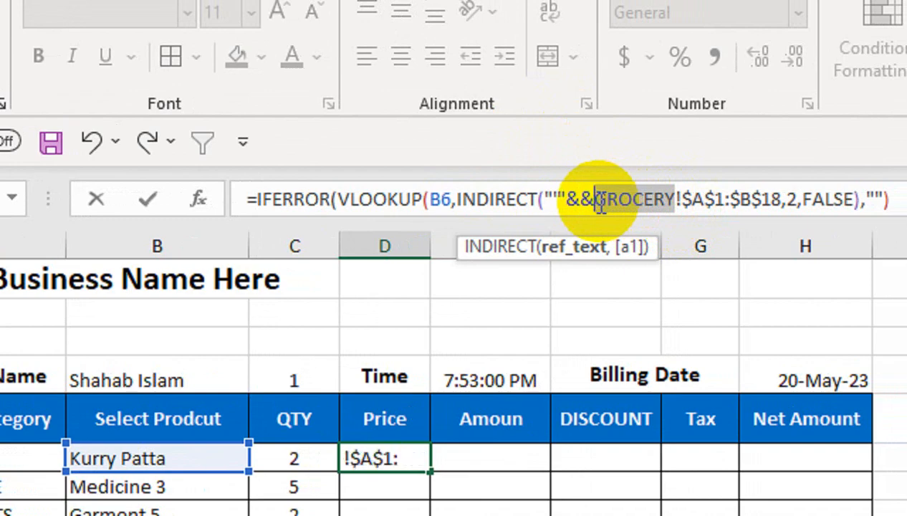
key("BackSpace")
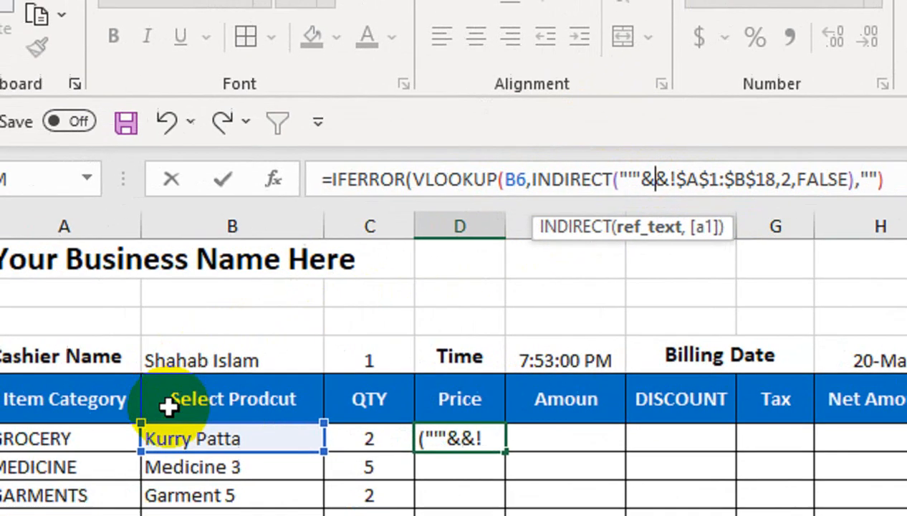
left_click(35, 458)
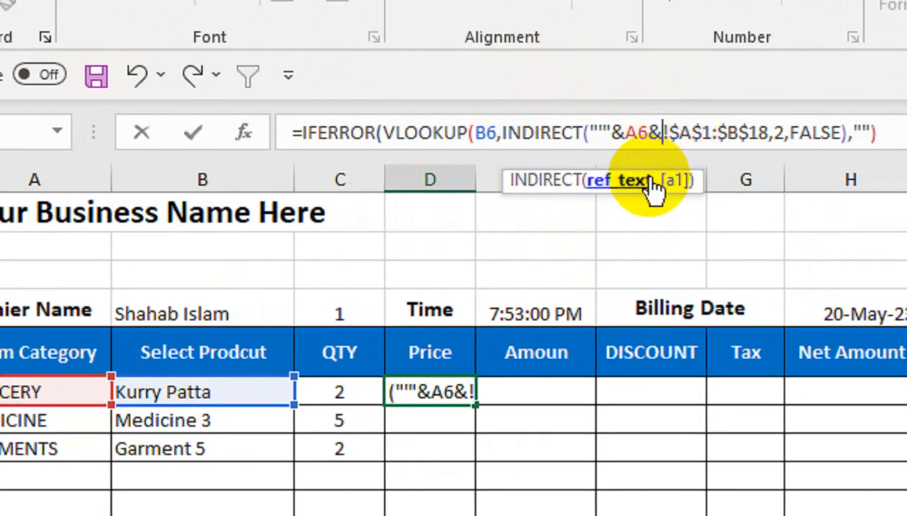
type("\"'")
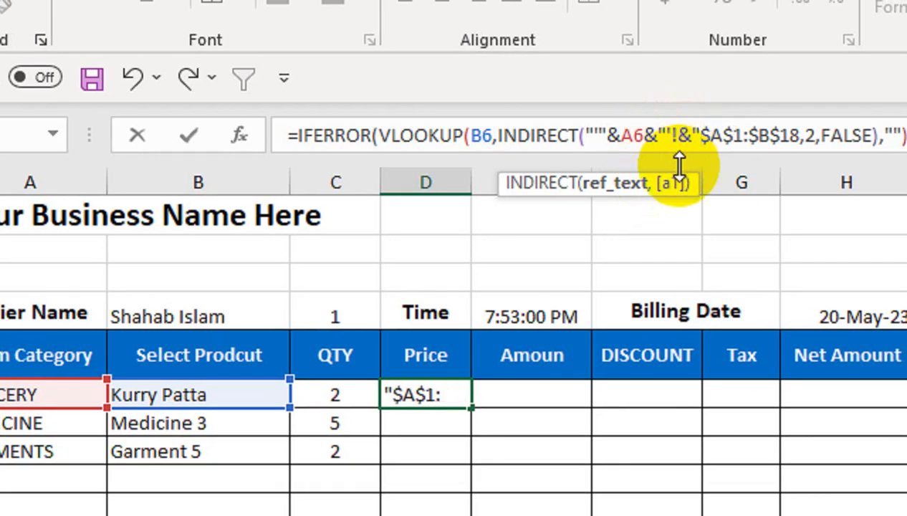
left_click(806, 134)
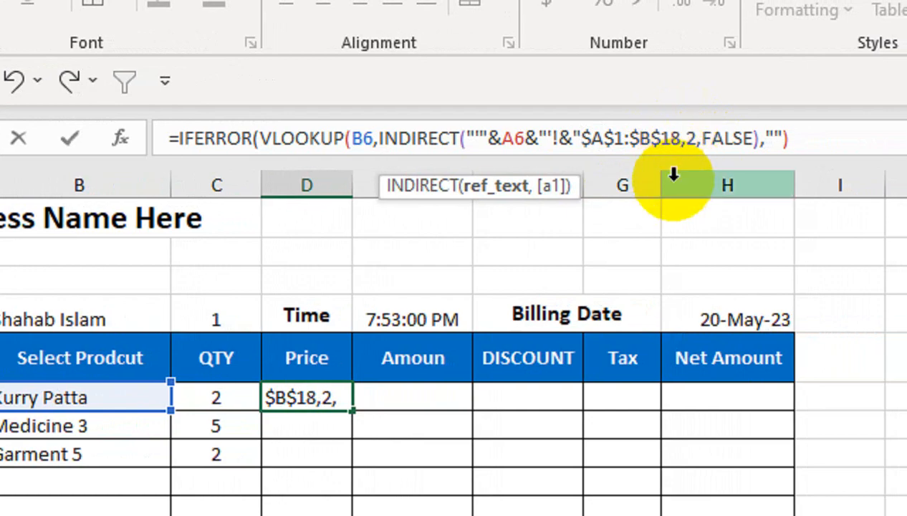
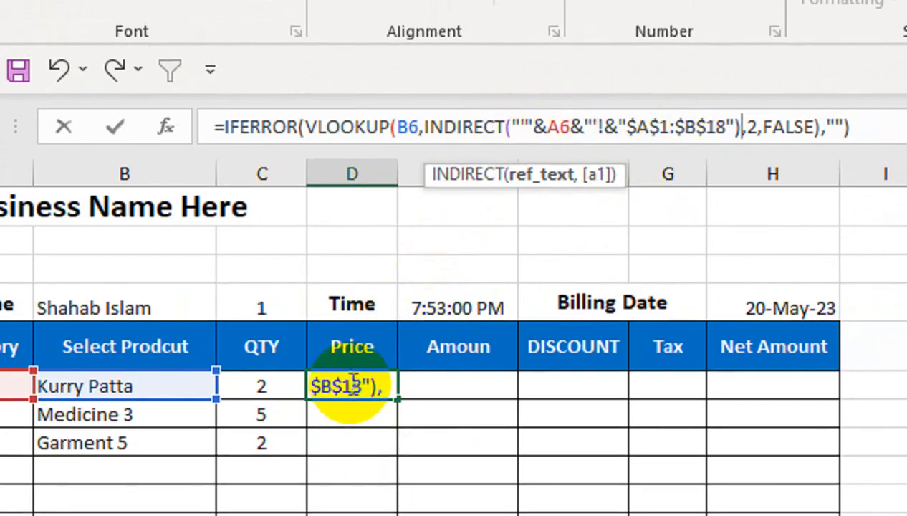
Step: Correct the quotes in D6's INDIRECT range reference and fill the price formula down to D14
key("Return")
key("Return")
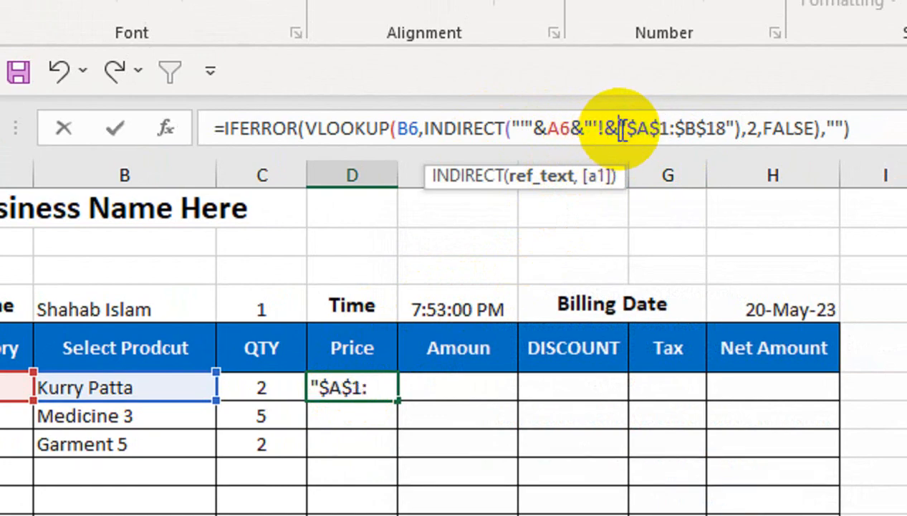
type("!")
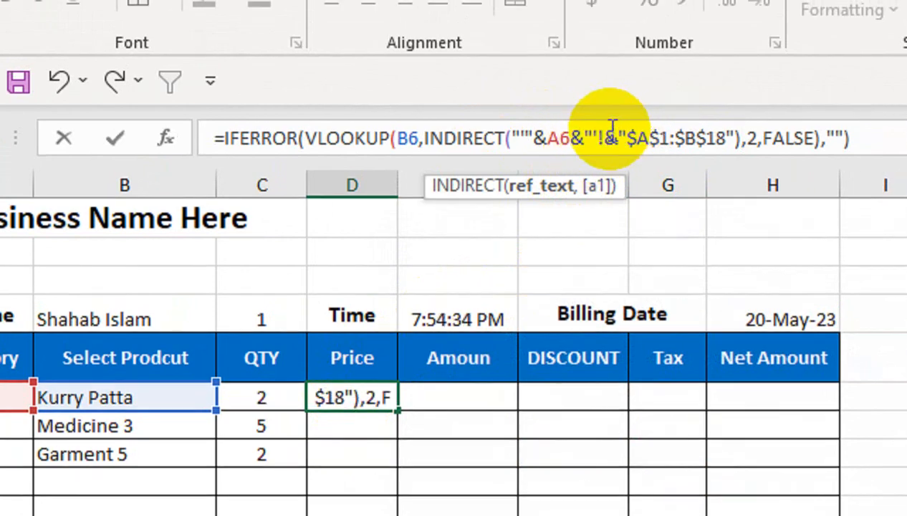
left_click(604, 129)
type("\"")
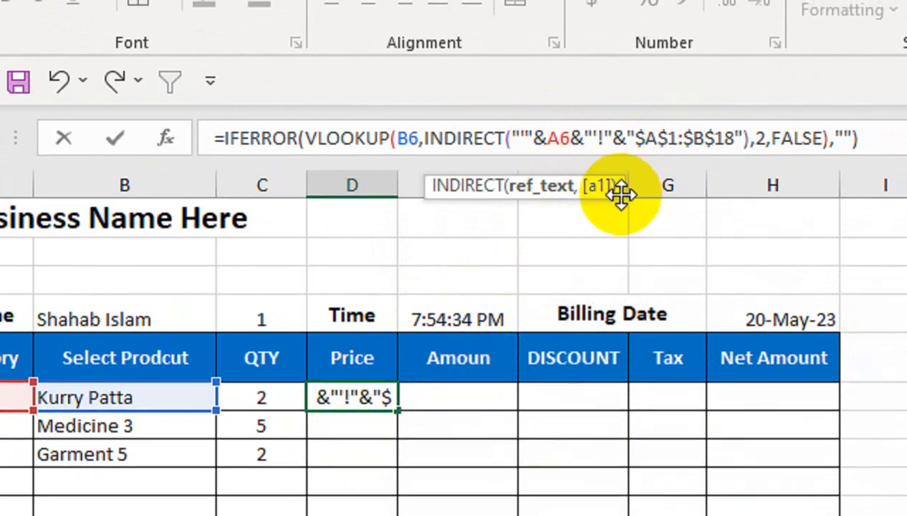
key("Return")
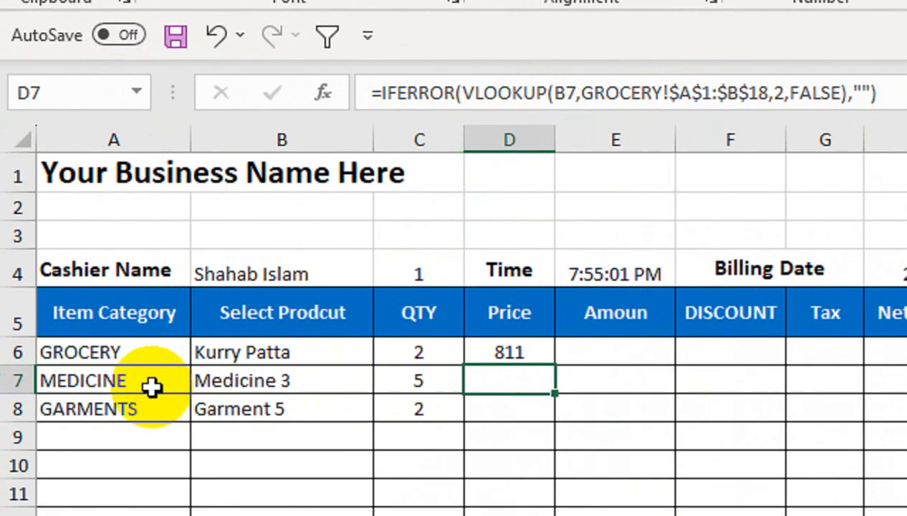
left_click(498, 353)
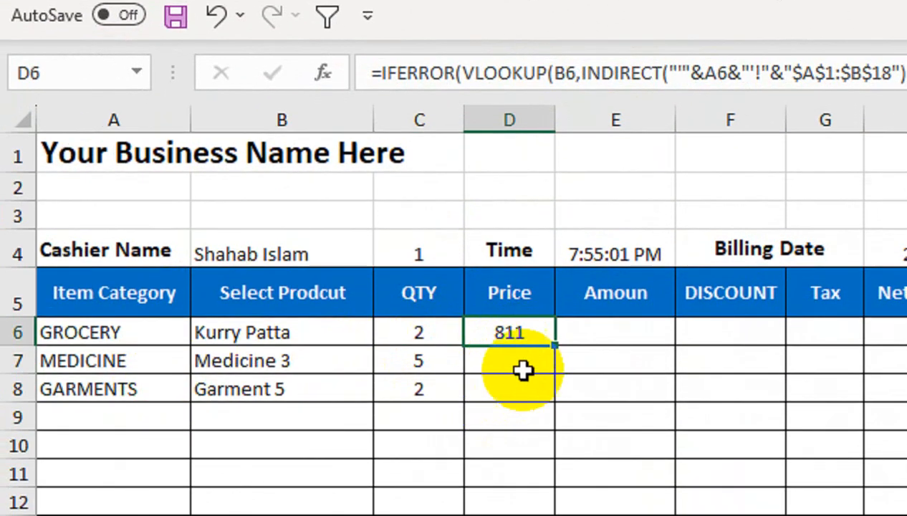
left_click_drag(553, 346, 611, 336)
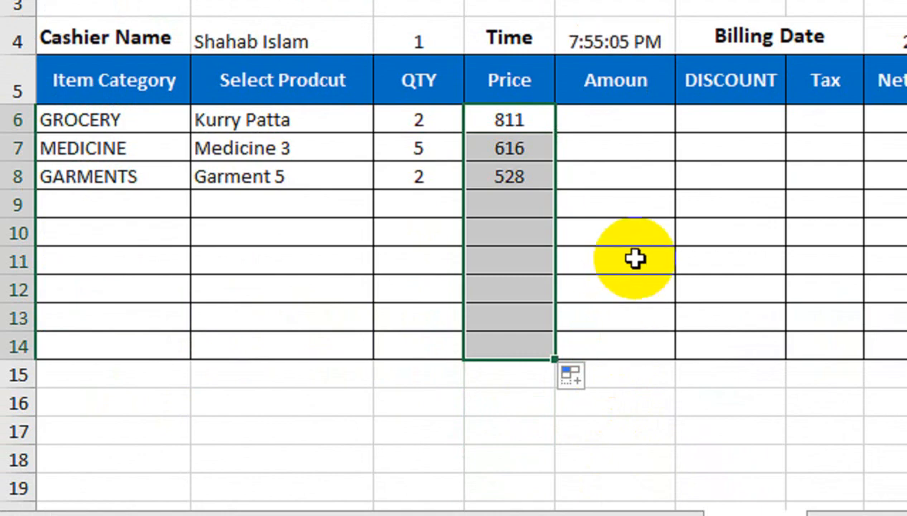
Step: Fill row 9 with category KID, product kid 5 and quantity 1
left_click(136, 204)
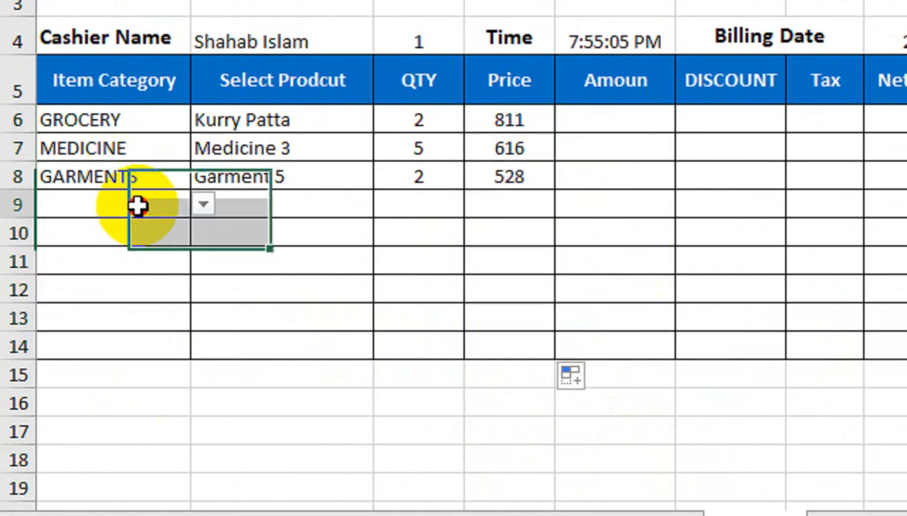
left_click(203, 204)
left_click(157, 246)
left_click(273, 204)
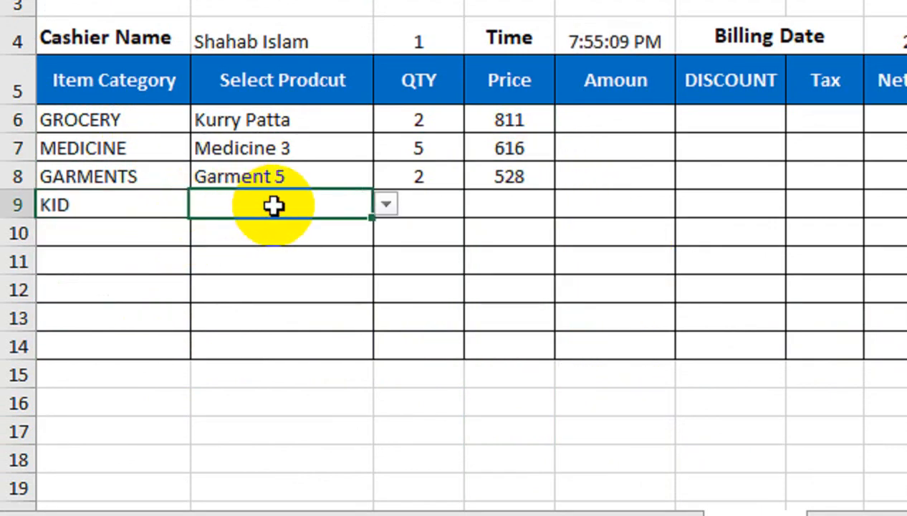
left_click(378, 205)
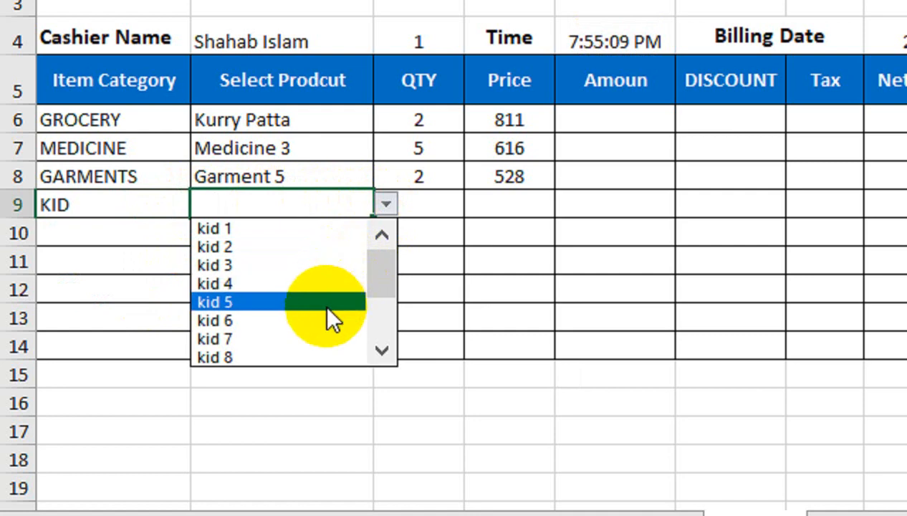
left_click(328, 315)
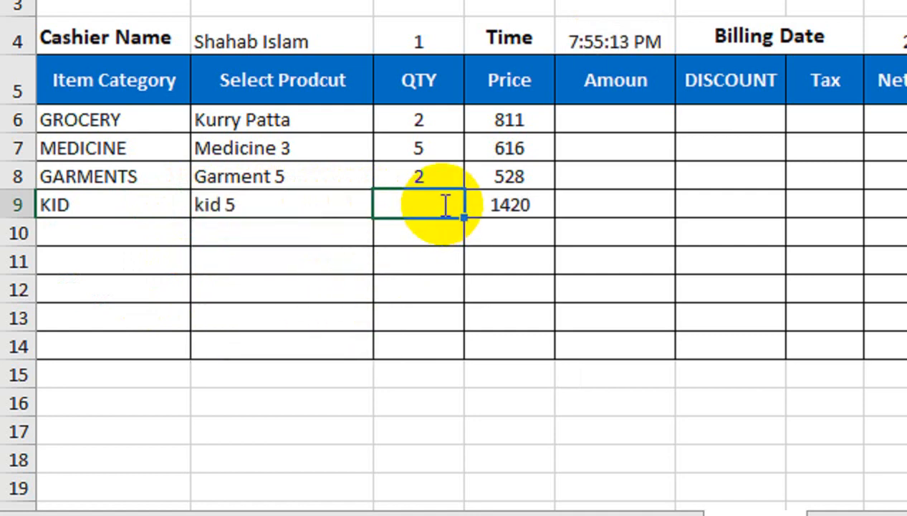
type("1")
key("Return")
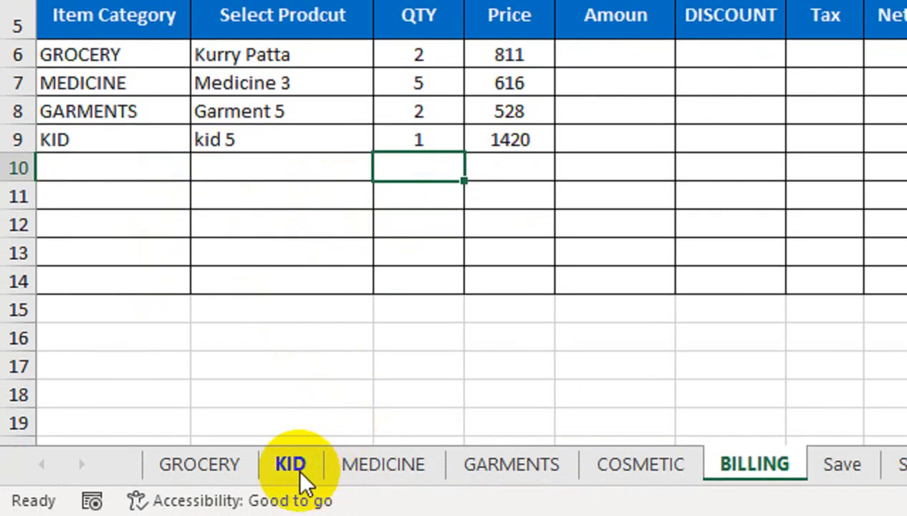
Step: Confirm kid 5's 1420 price on the KID sheet and return to BILLING
left_click(302, 479)
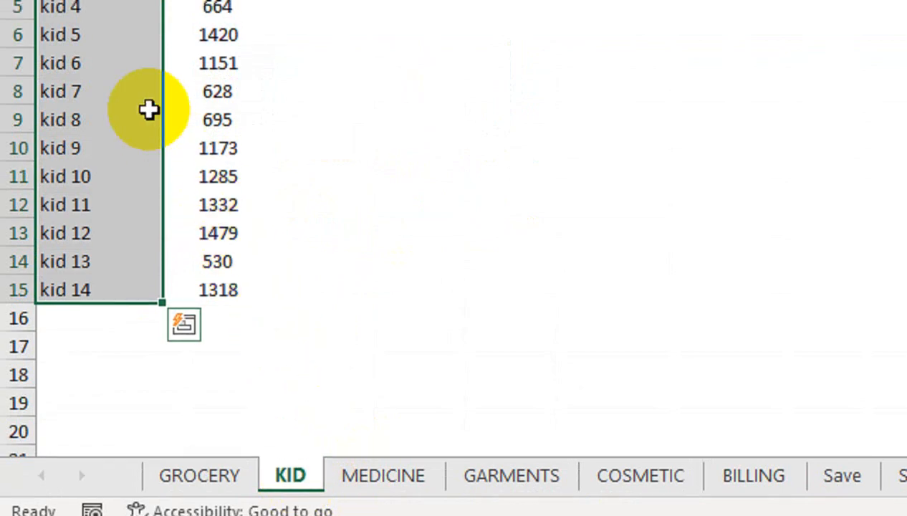
left_click_drag(120, 130, 215, 131)
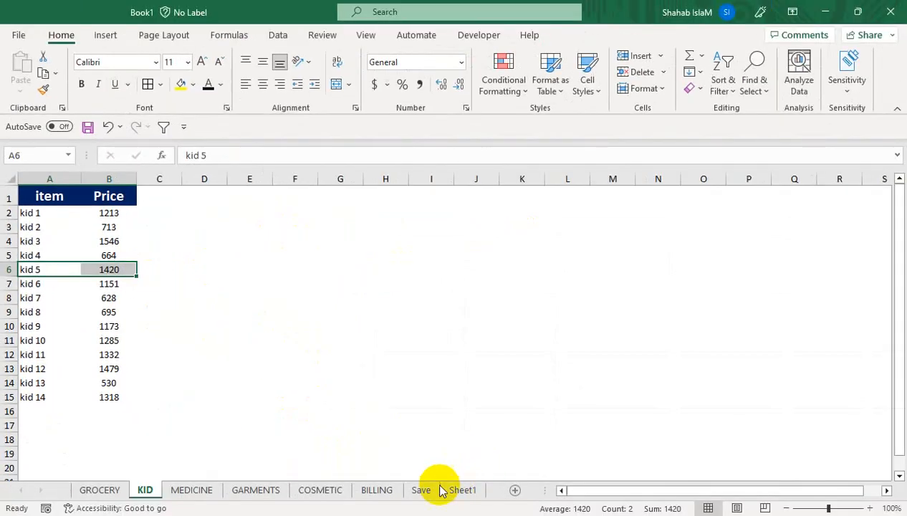
left_click(377, 489)
left_click(366, 354)
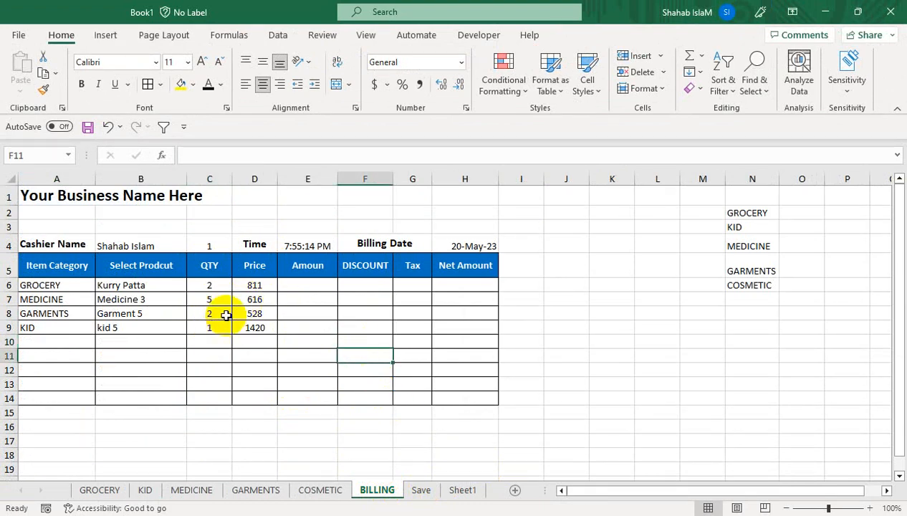
left_click(308, 287)
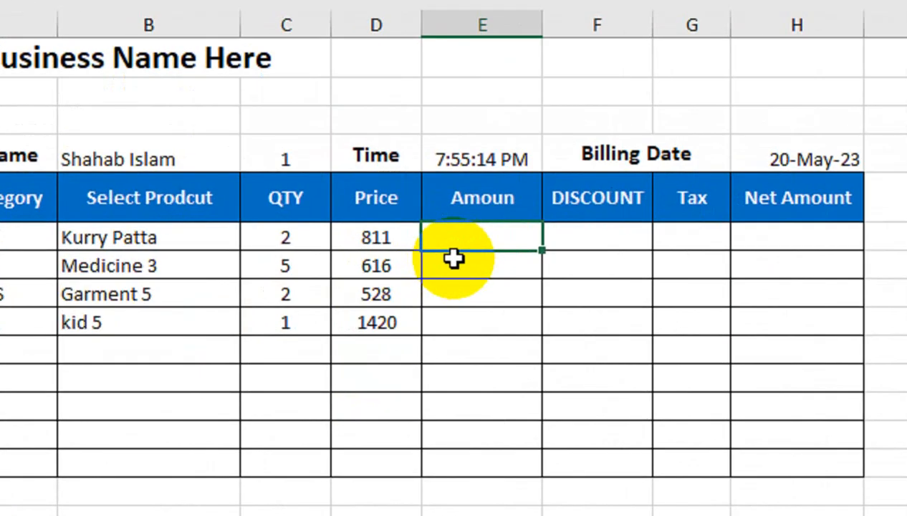
Step: Enter an IFERROR formula multiplying D6 by C6 as the Amount in E6
type("=IF")
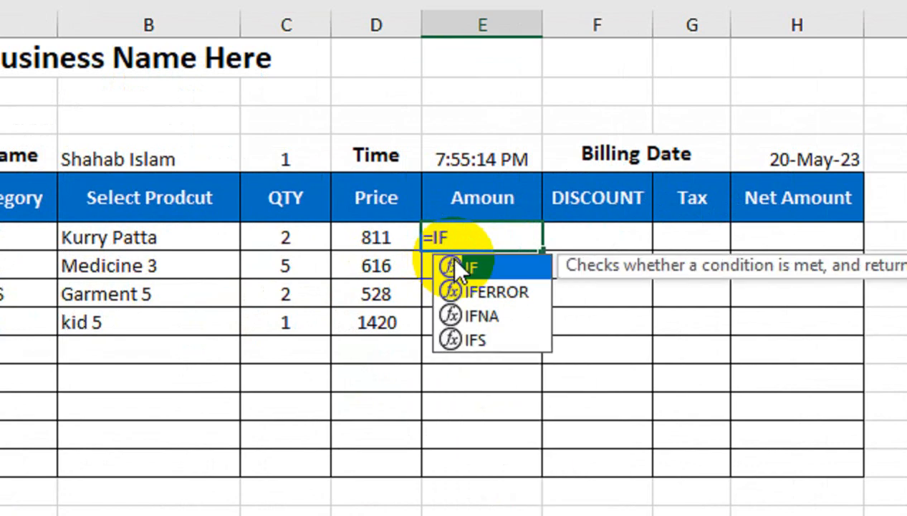
key("Down")
key("Tab")
left_click(335, 237)
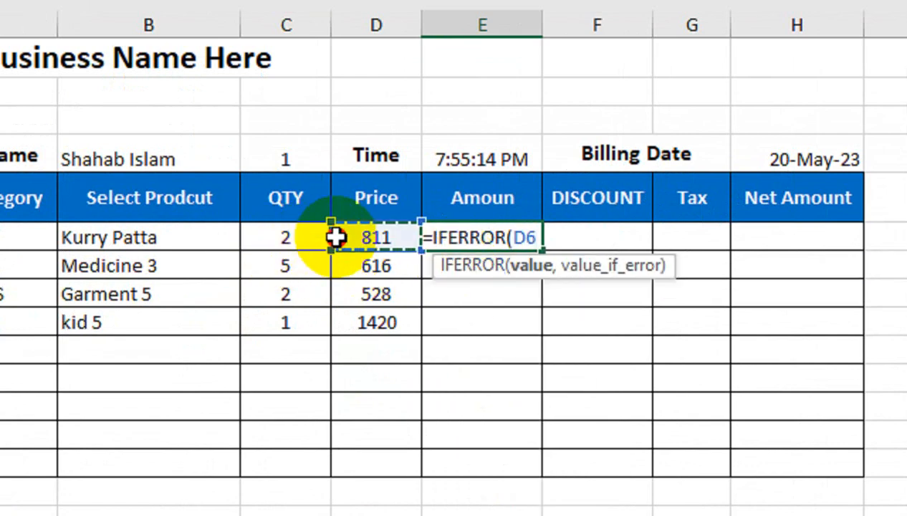
type("*")
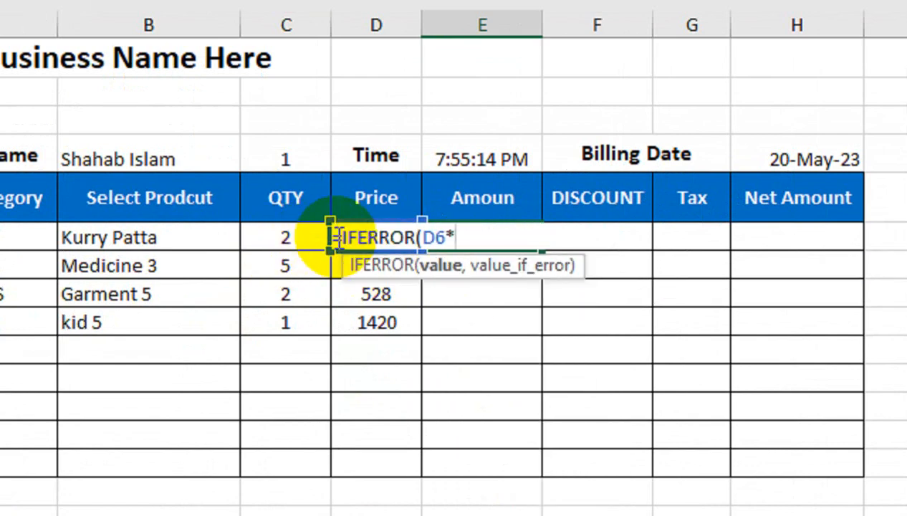
left_click(277, 229)
type("M\"\"")
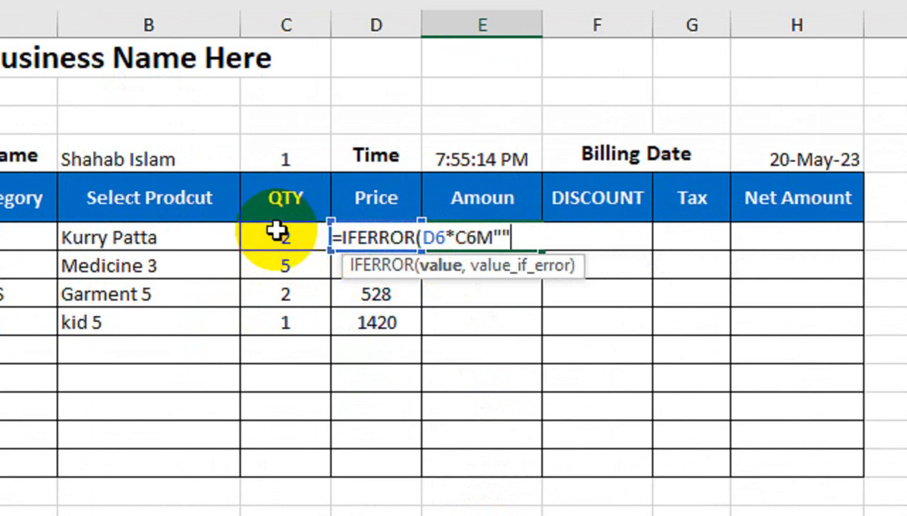
type(")")
key("Return")
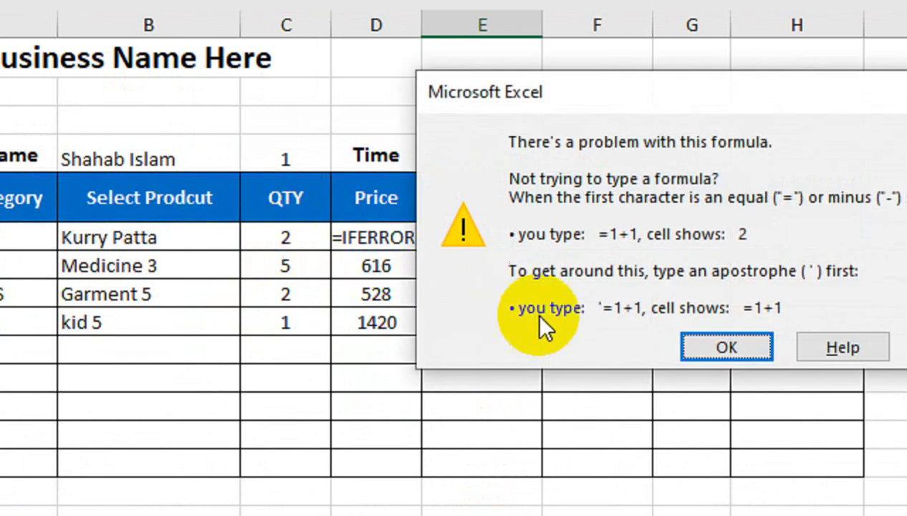
Step: Fix the stray M so E6 reads =IFERROR(D6*C6,""), then fill it down to E14
left_click(726, 347)
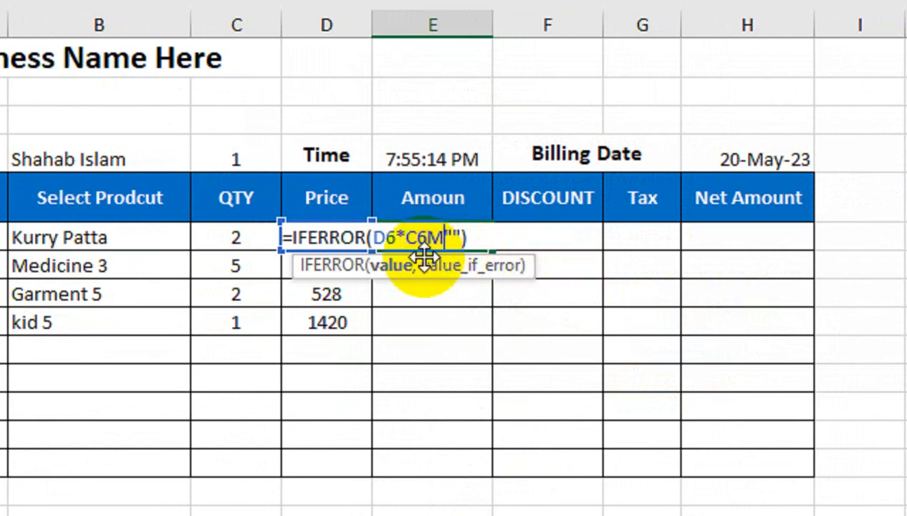
key("BackSpace")
type(",")
key("Return")
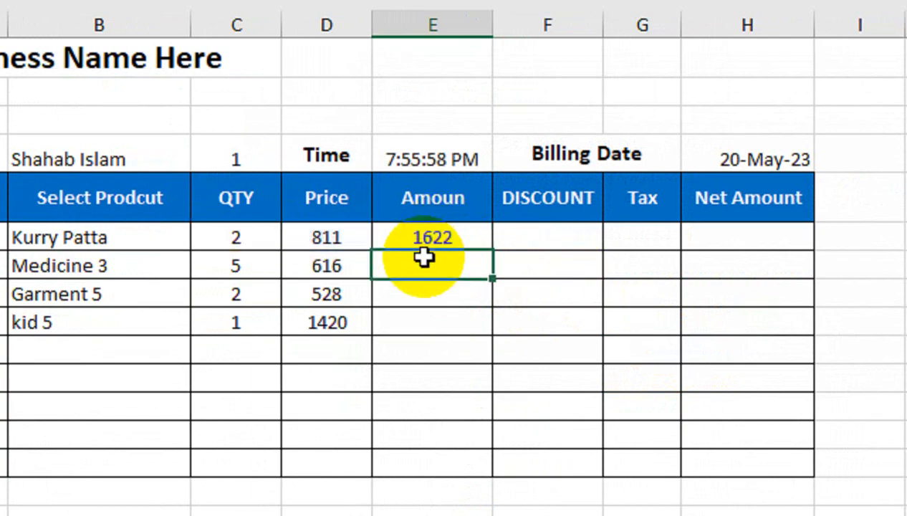
left_click(479, 234)
left_click_drag(492, 250, 495, 477)
Step: Enter a 2% discount in F6 and 18% tax in G6
left_click(554, 146)
type("2")
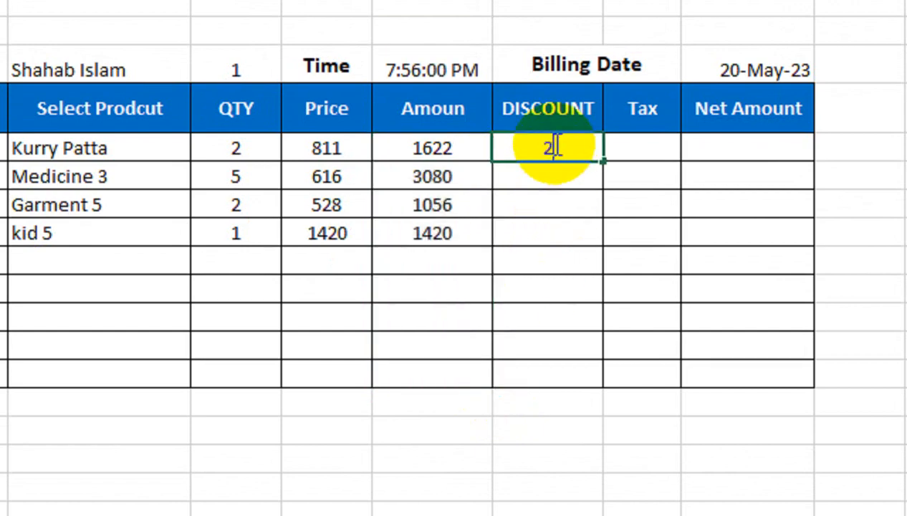
key("Return")
key("Right")
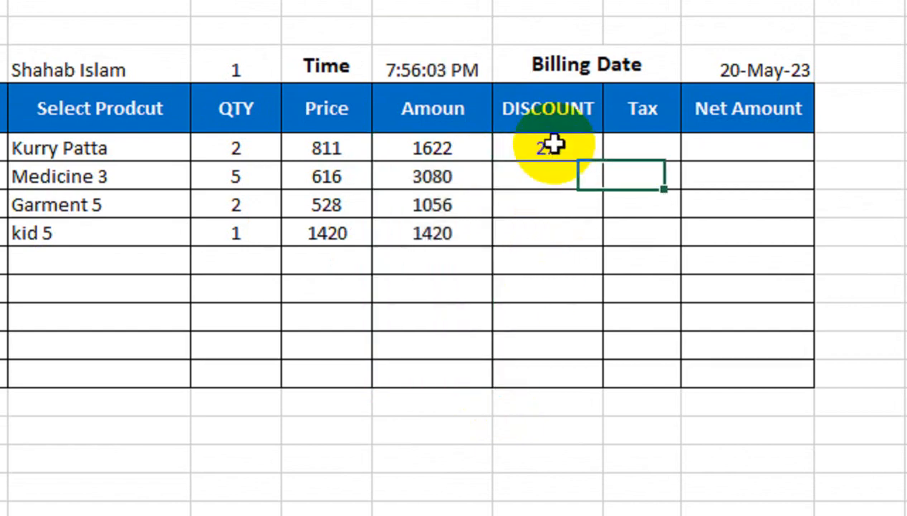
key("Up")
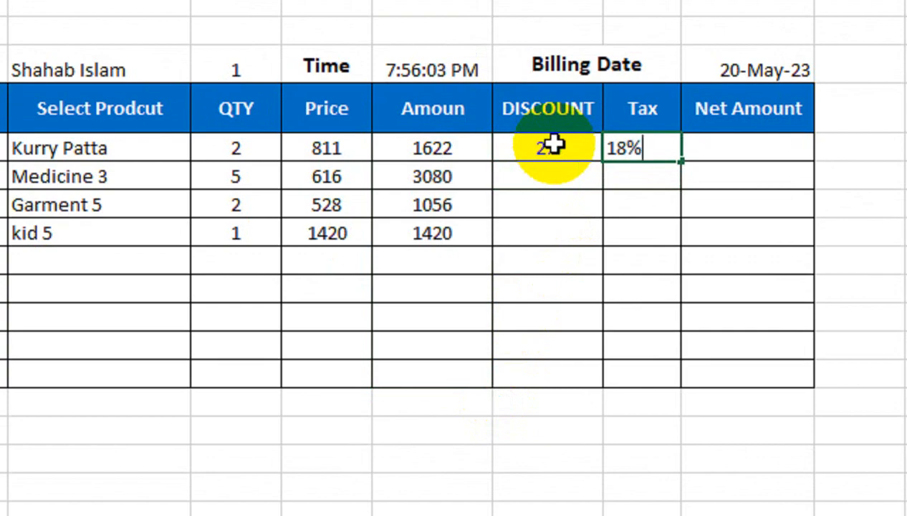
key("Return")
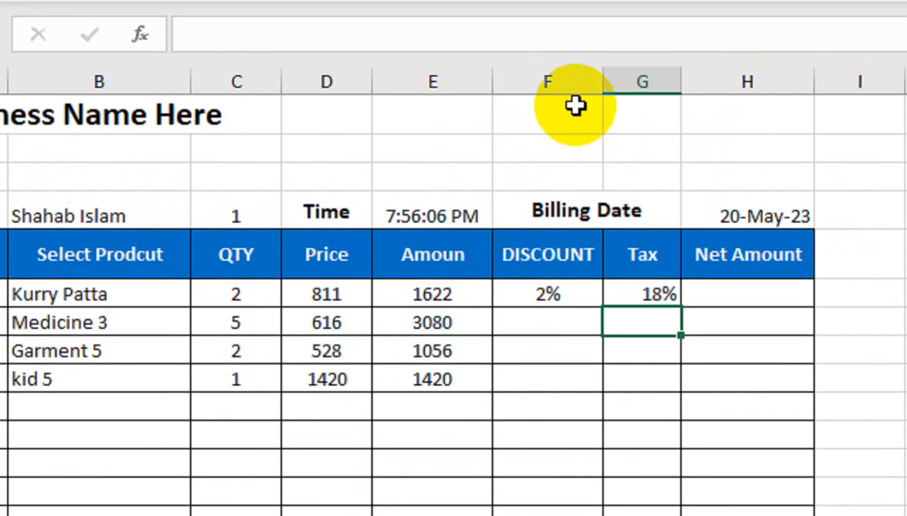
Step: Centre the values in the DISCOUNT and Tax columns F:G
left_click(600, 132)
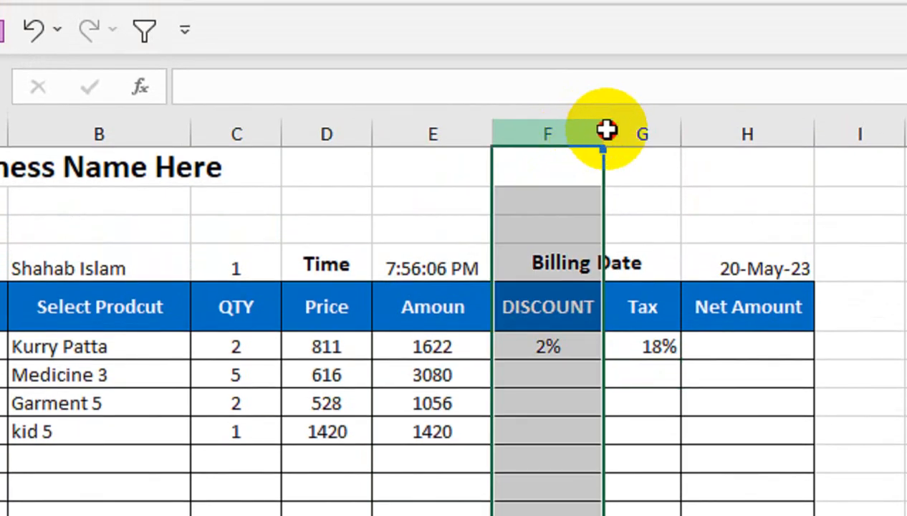
left_click_drag(606, 130, 638, 131)
left_click(339, 127)
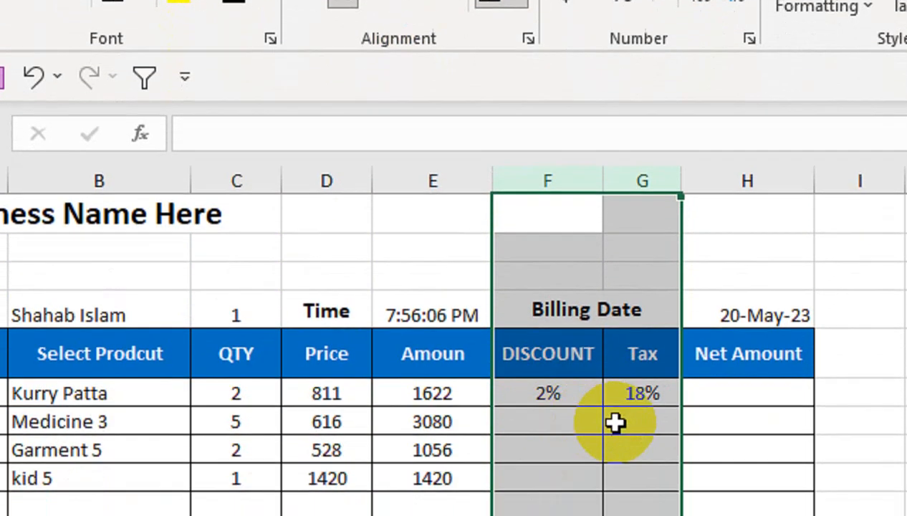
left_click(689, 393)
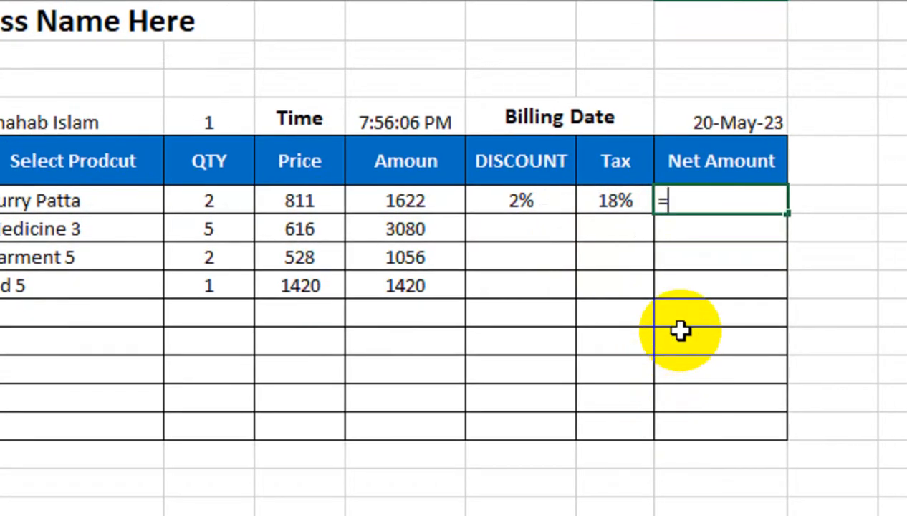
Step: Enter =IFERROR(E6-(E6*$F$6),"") in H6, giving a 1589.56 net amount
type("IF")
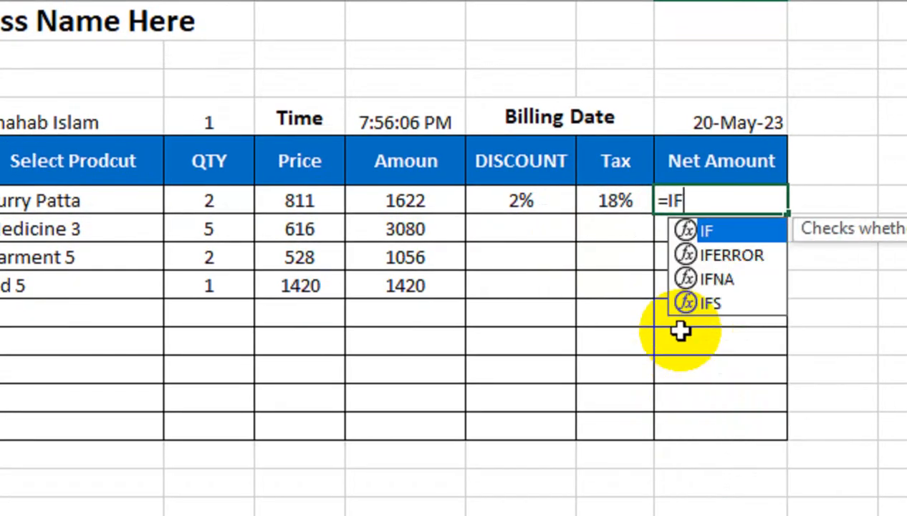
type("E")
key("Tab")
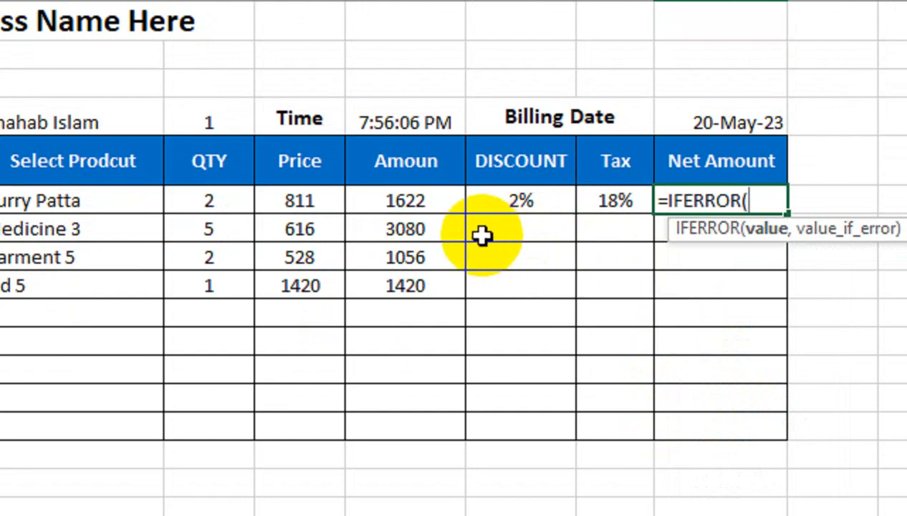
left_click(417, 199)
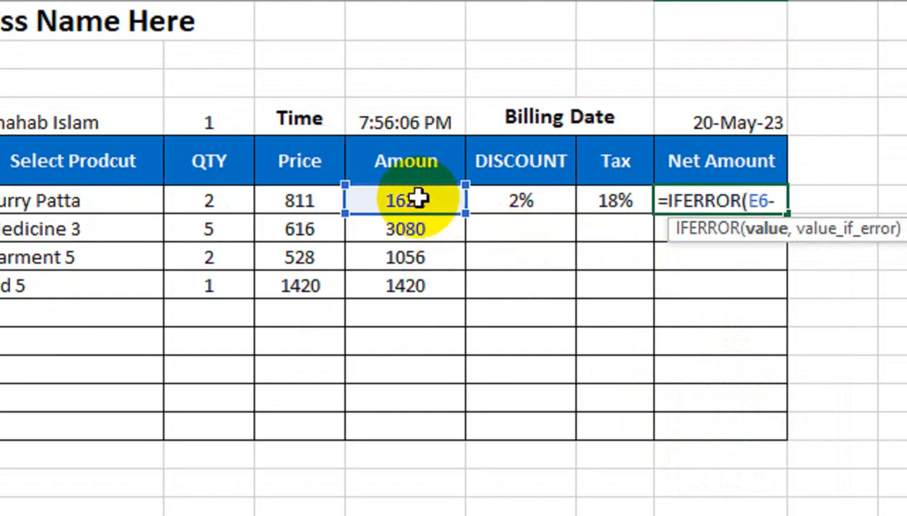
left_click(396, 203)
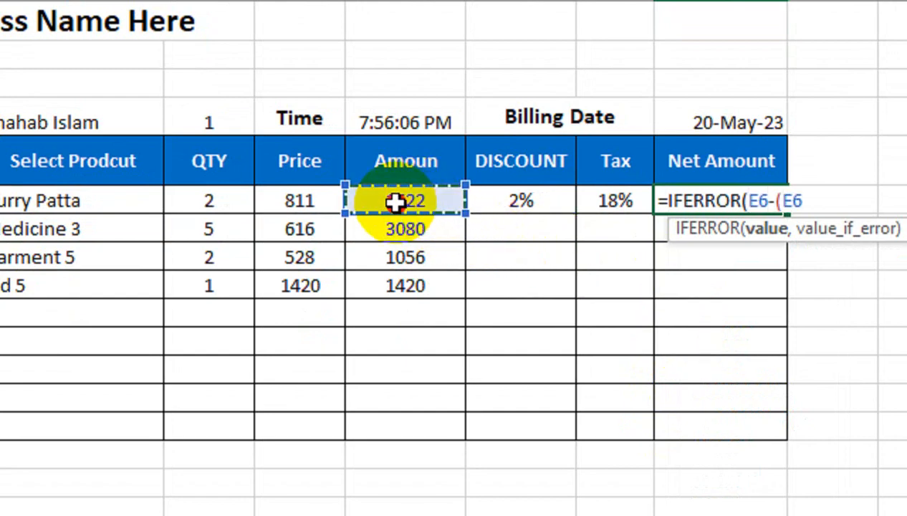
type("*")
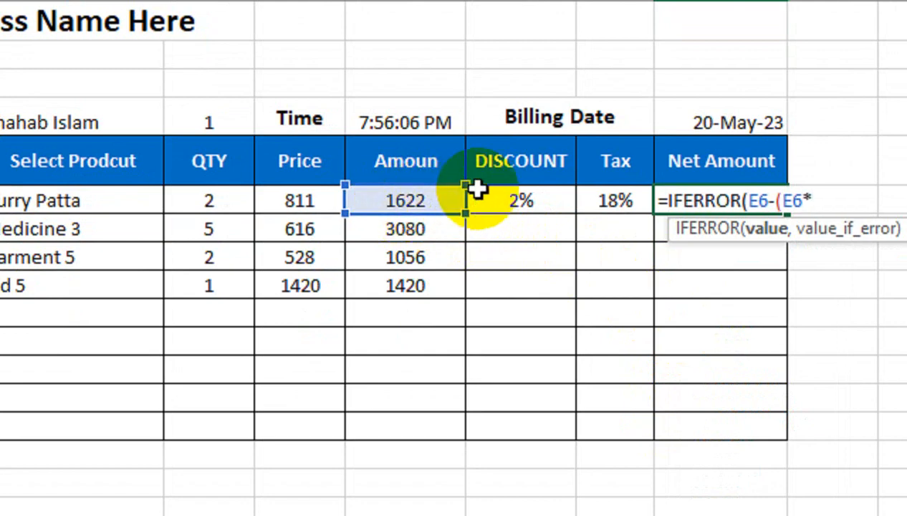
left_click(493, 192)
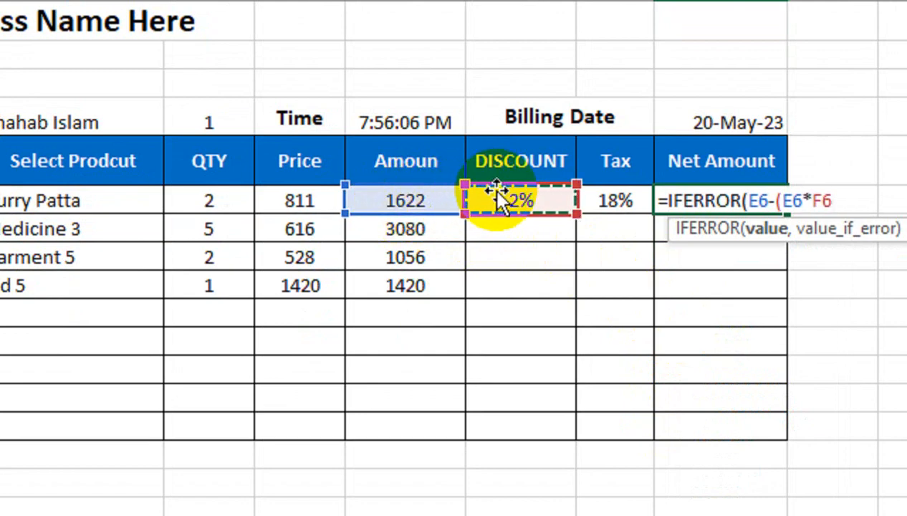
key("F4")
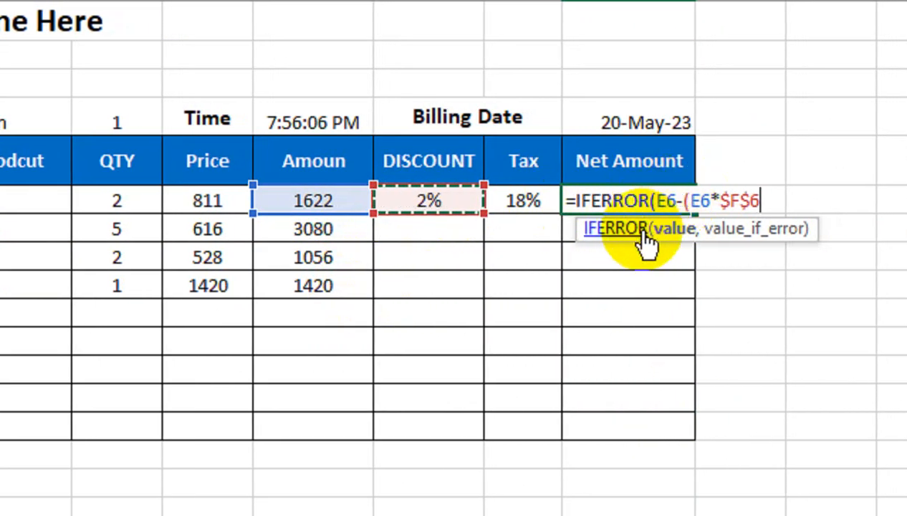
type(",")
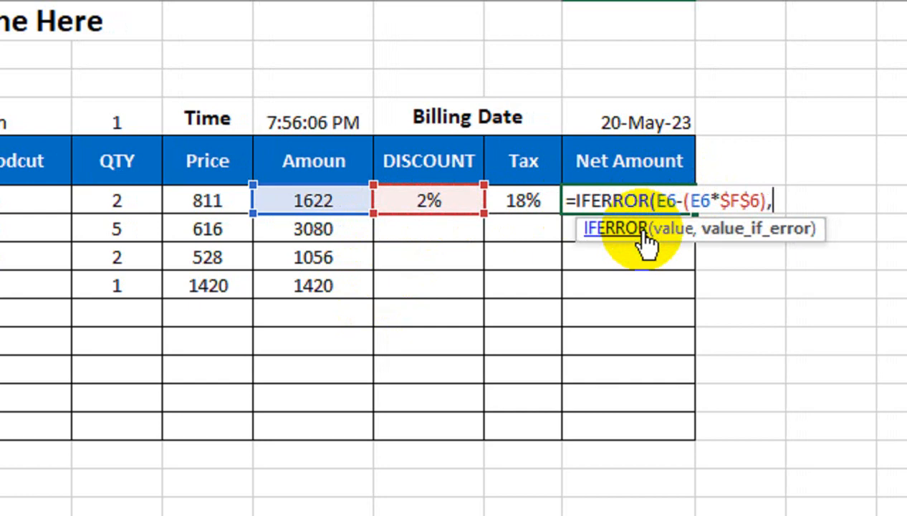
type("\"\")")
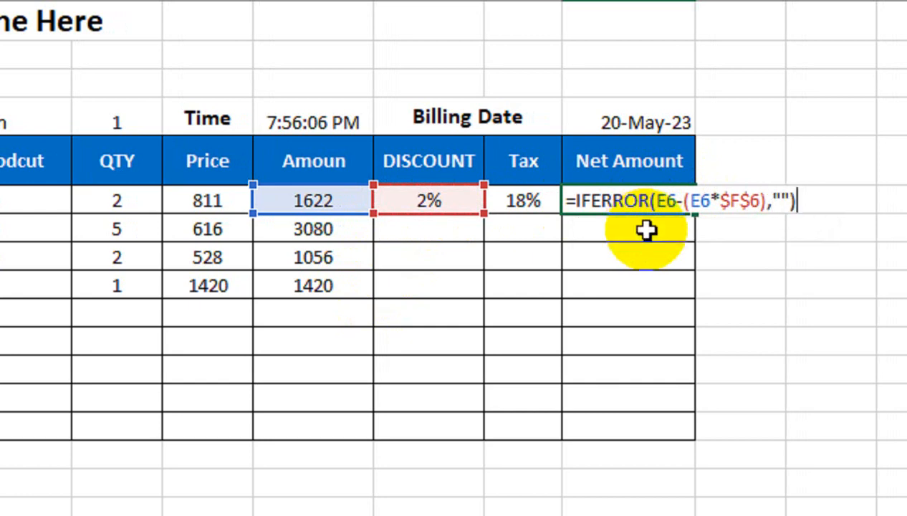
key("Return")
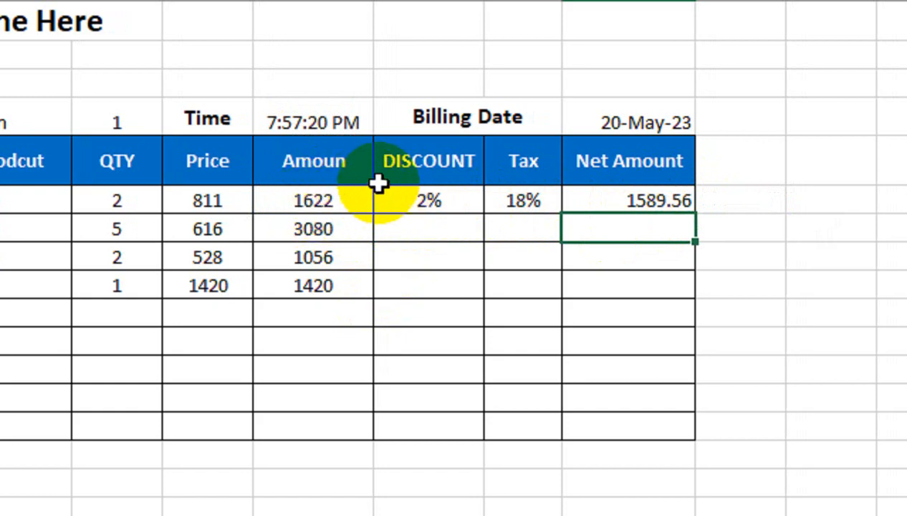
Step: Test the 2% discount in a spare cell with =E6*2%, giving 32.44
left_click(767, 203)
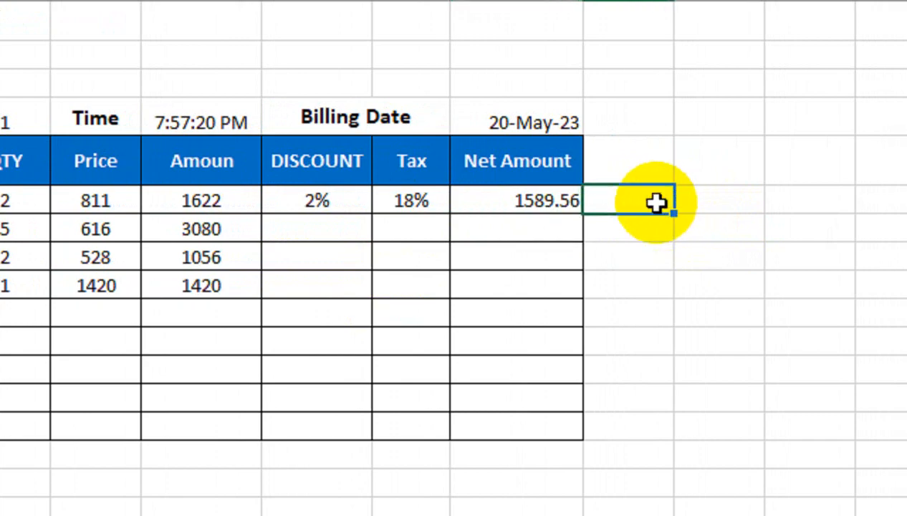
type("=-")
key("Left")
key("Left")
key("Left")
key("Left")
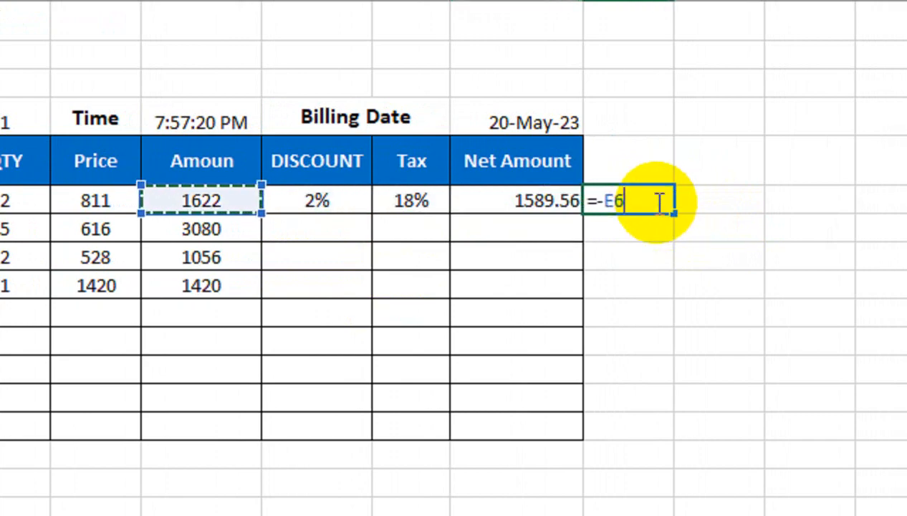
key("BackSpace")
key("Left")
key("Left")
key("Left")
key("Left")
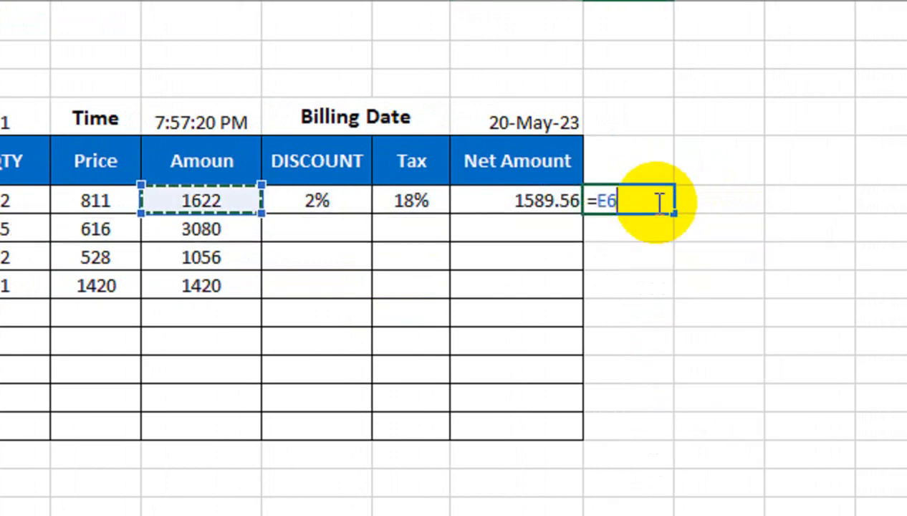
type("*")
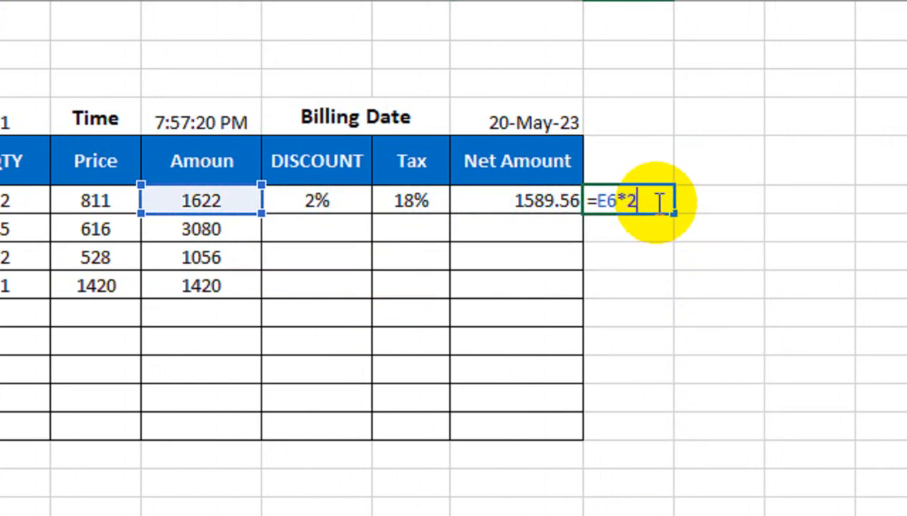
key("Return")
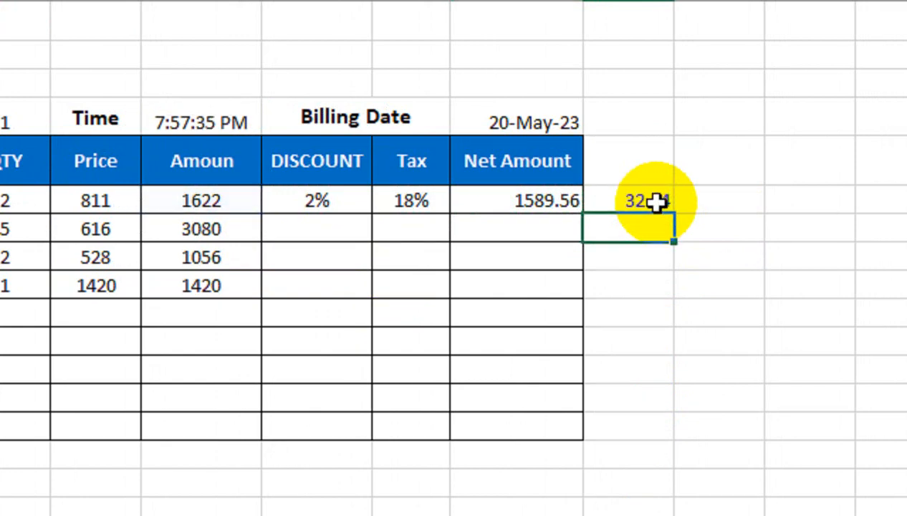
Step: Check 1622 minus the 32.44 discount in another spare cell, then clear both scratch cells
type("=")
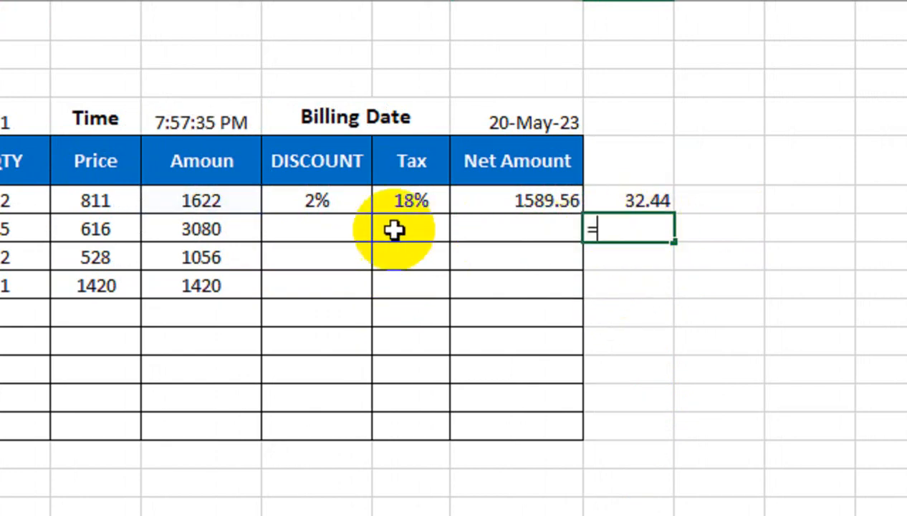
left_click(233, 201)
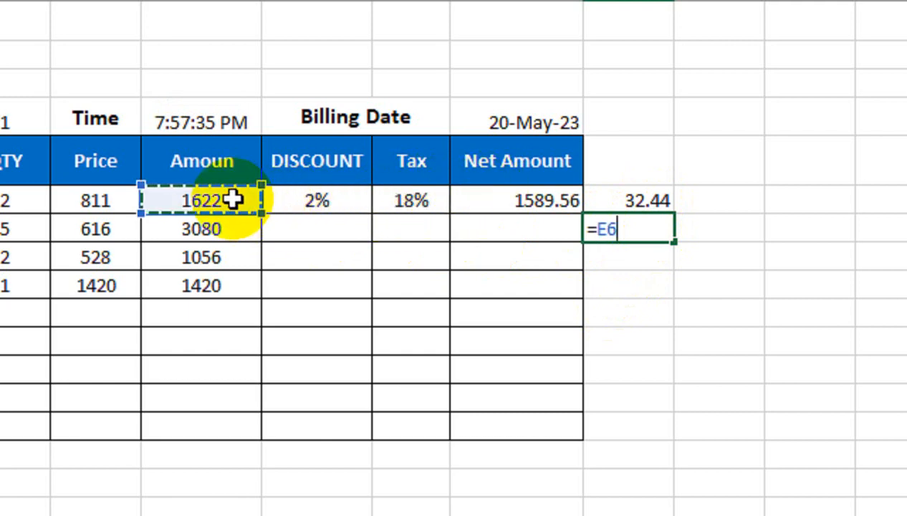
type("-")
left_click(596, 202)
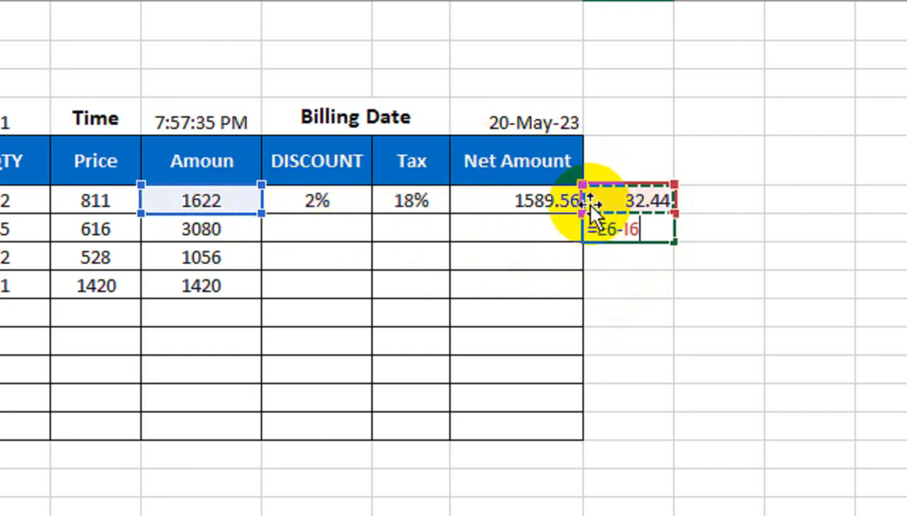
key("Return")
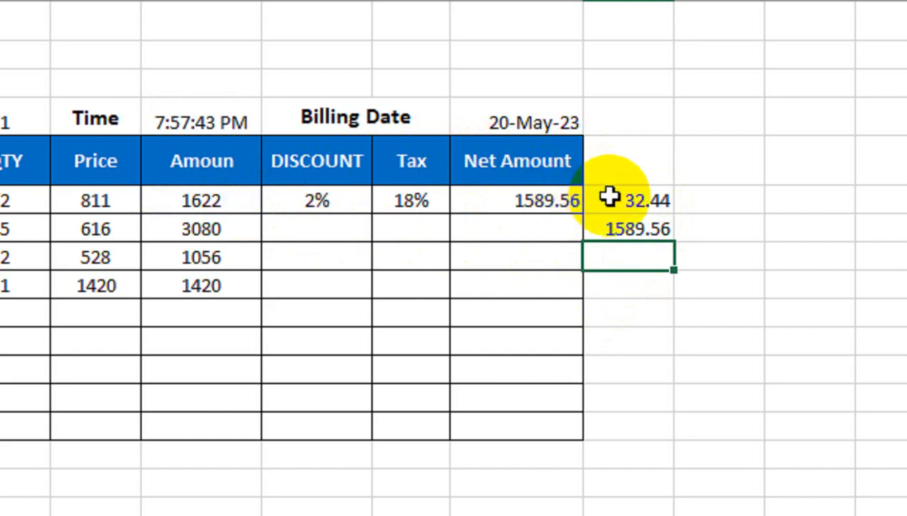
left_click_drag(608, 197, 611, 233)
key("Delete")
Step: Fill the Net Amount formula down to H14, giving 3018.4, 1034.88 and 1391.6
left_click(541, 202)
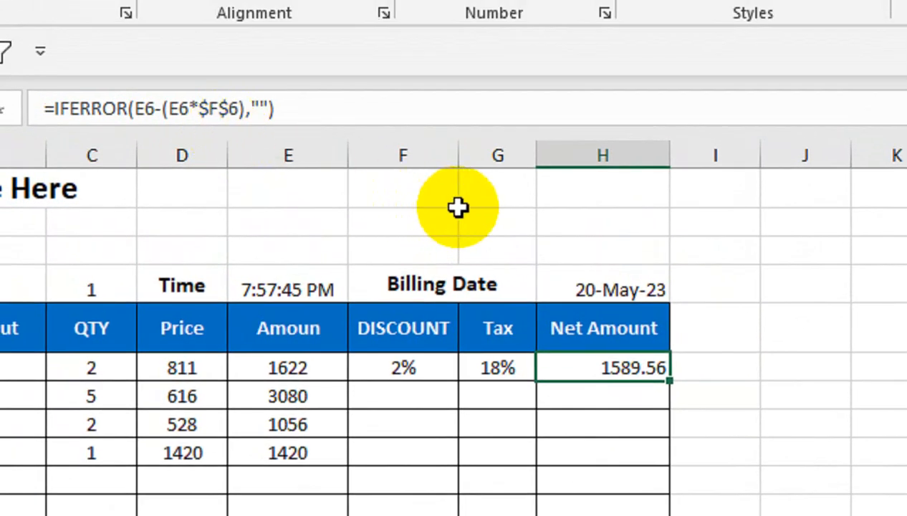
left_click_drag(654, 350, 652, 502)
left_click_drag(668, 430, 674, 495)
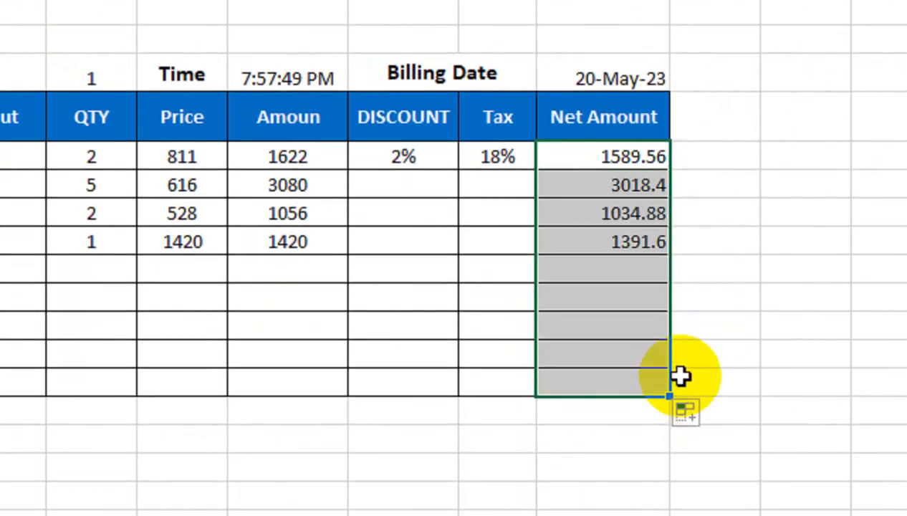
left_click(648, 379)
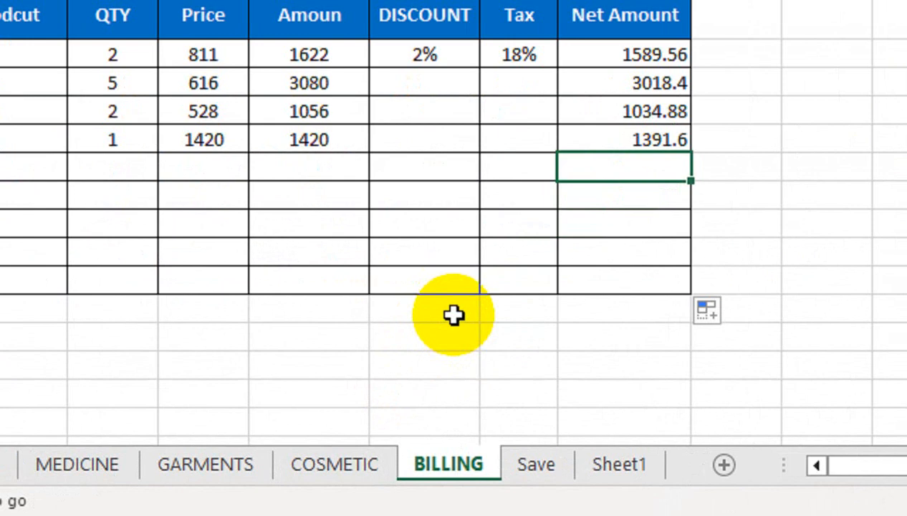
Step: Type the labels TOTAL AMOUNT and TAX 18 % below the bill table
left_click(380, 415)
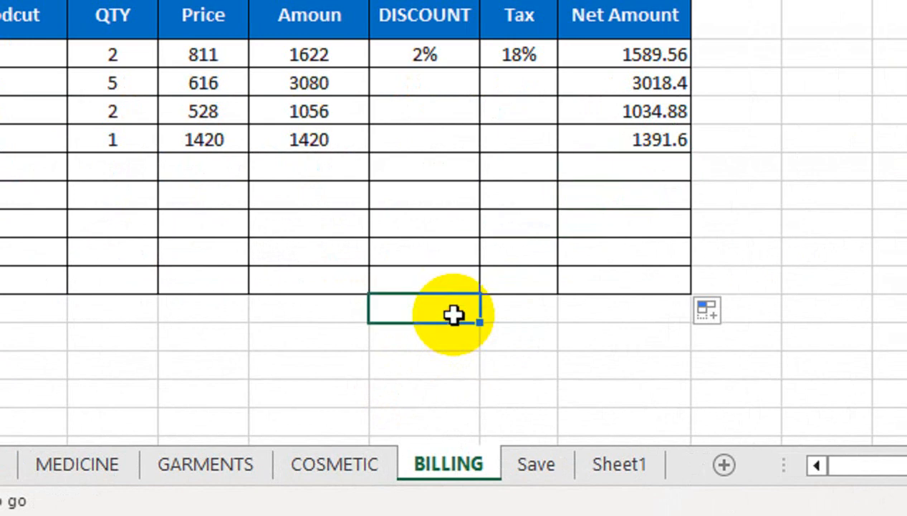
type("TOTAL AM")
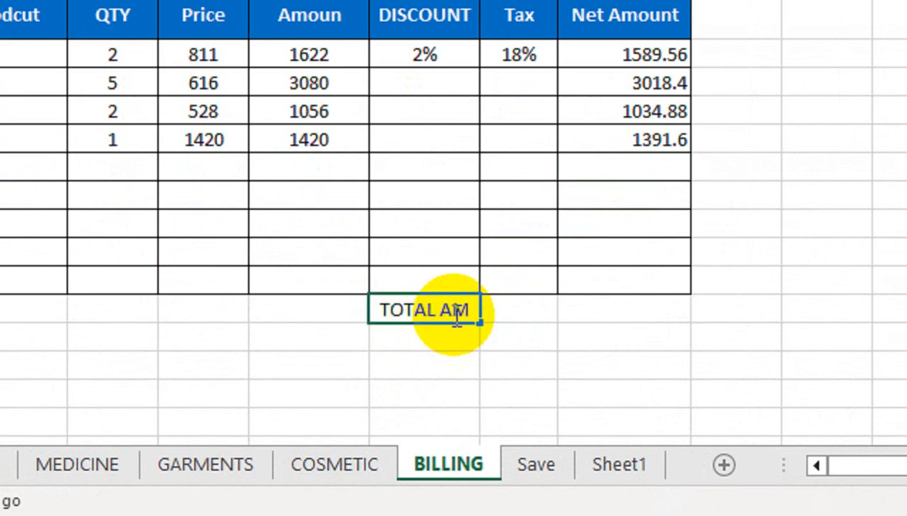
type("OUNT")
key("Return")
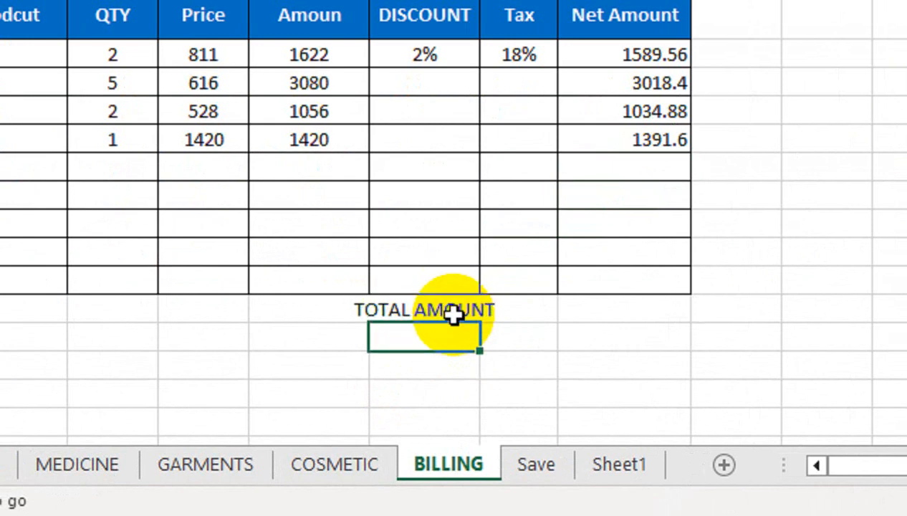
type("TAS")
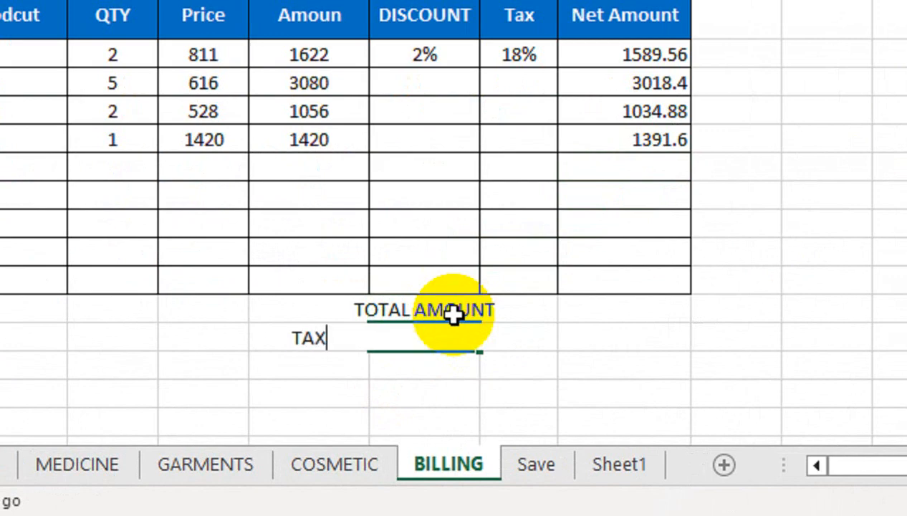
key("Return")
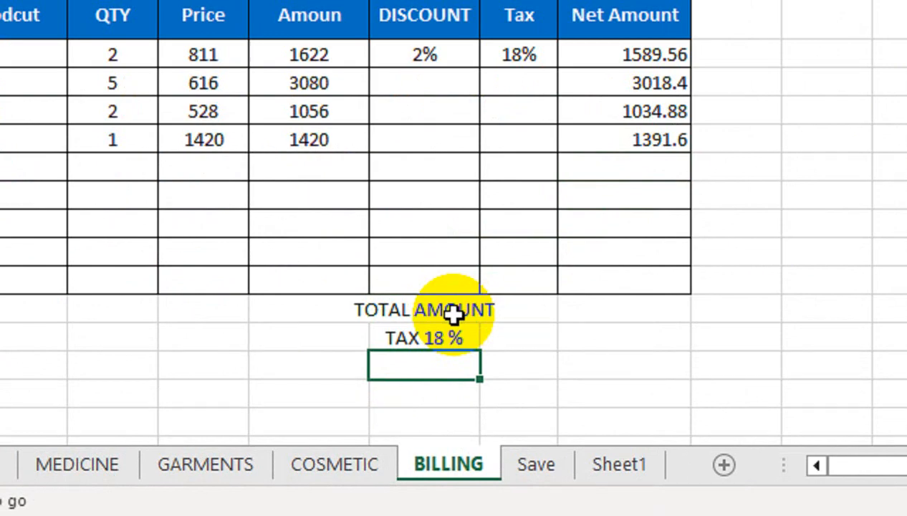
Step: Add the TOTAL RECIVED label and select the three label cells for merging
type("t")
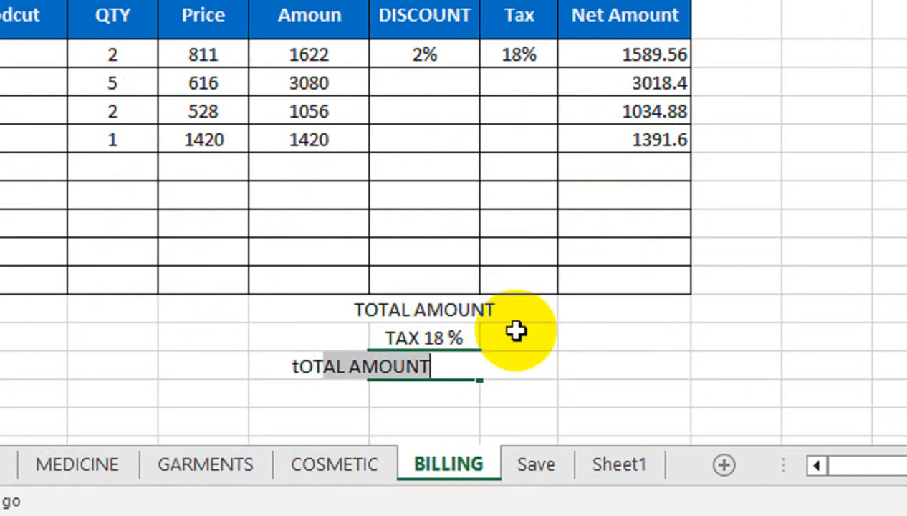
type("OT")
key("BackSpace")
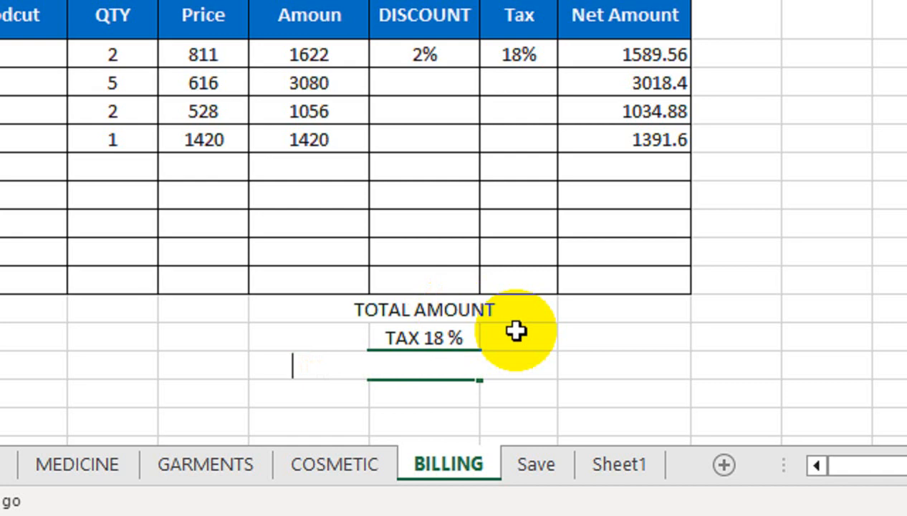
type("TOTA")
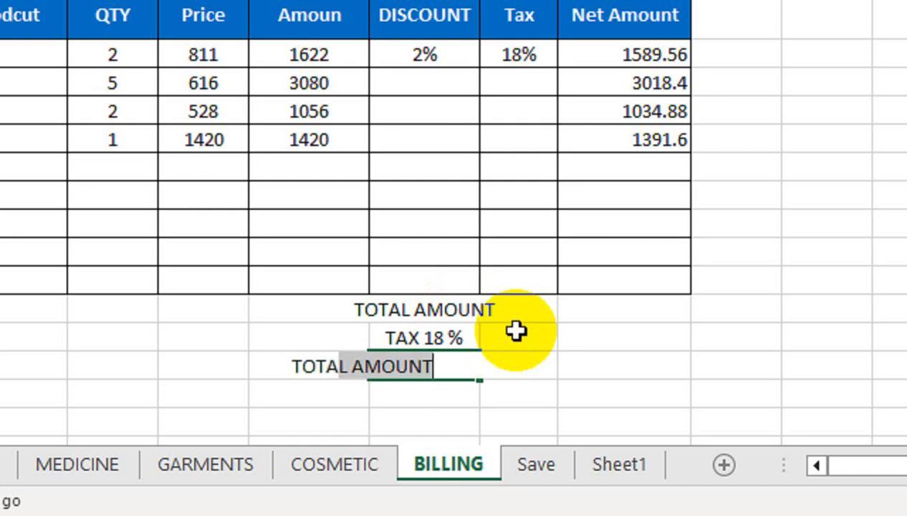
type("L RECIVED")
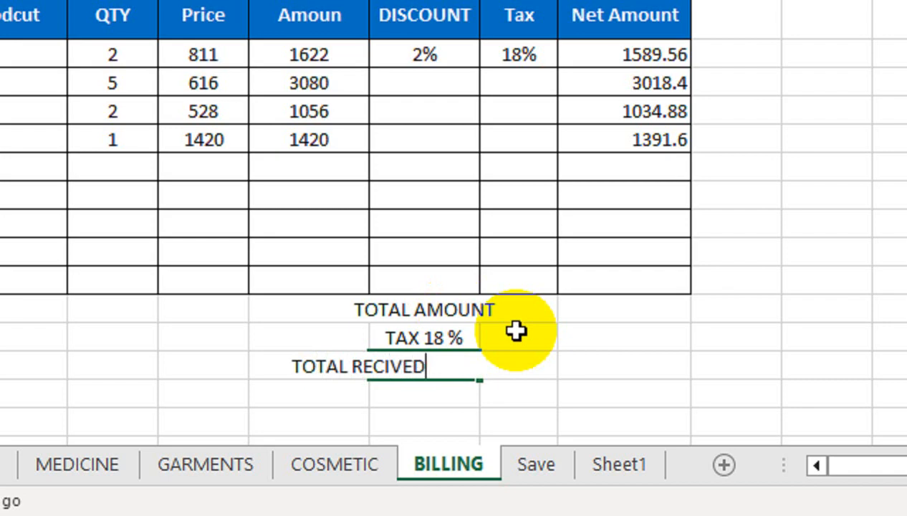
key("Return")
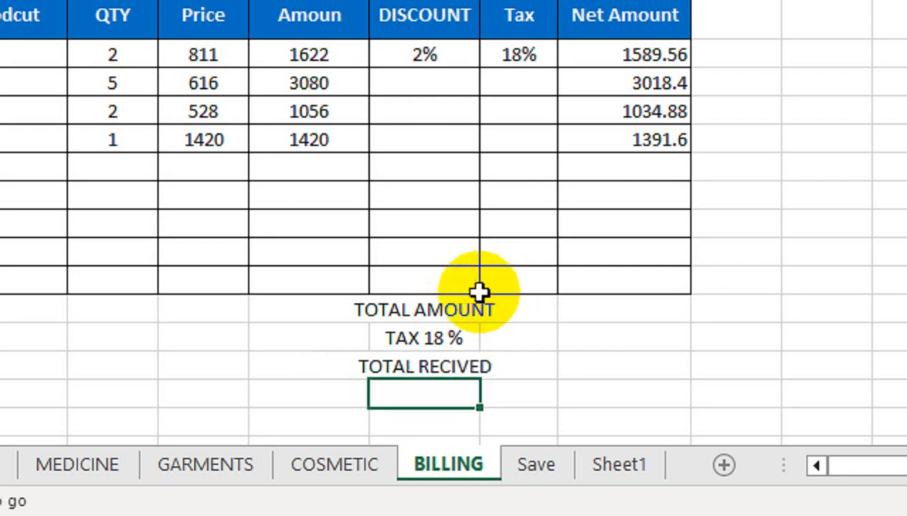
left_click_drag(475, 307, 501, 356)
left_click(398, 125)
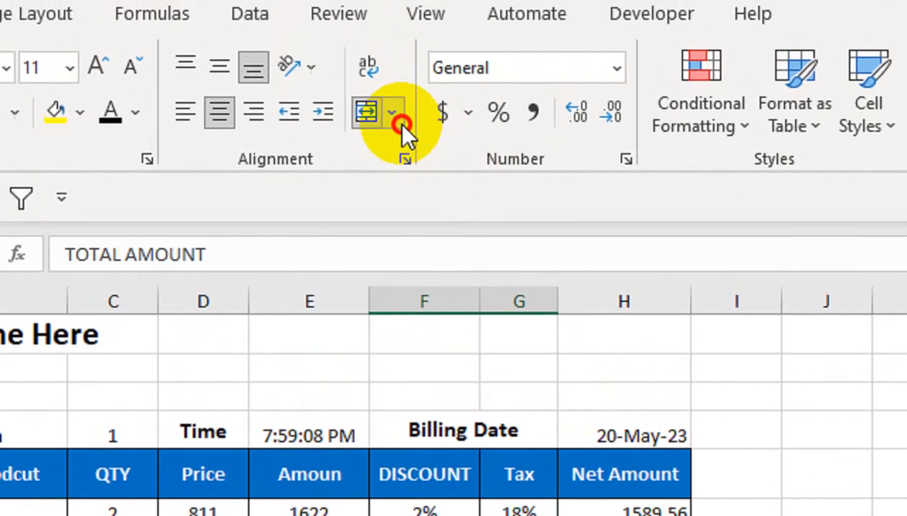
Step: Merge each label across its row and shade the TOTAL AMOUNT and TAX rows light blue-grey
left_click(399, 194)
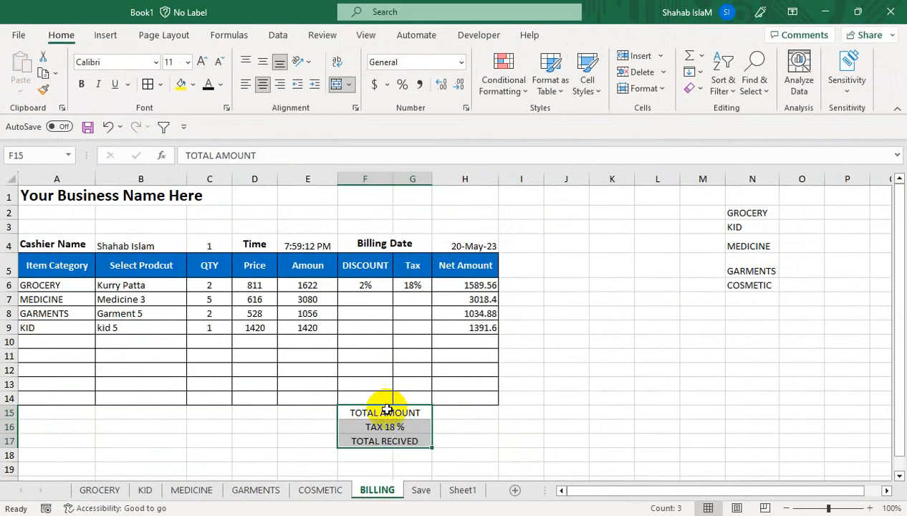
left_click_drag(386, 409, 456, 429)
left_click(195, 84)
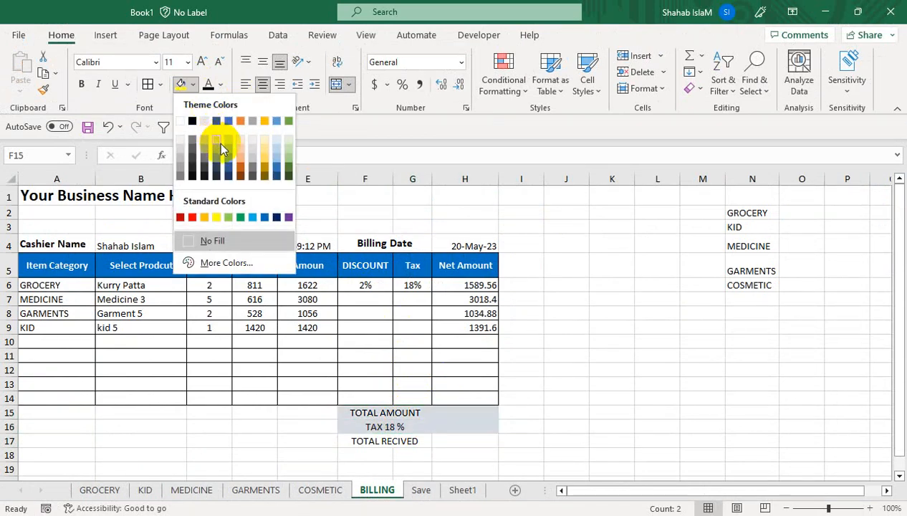
left_click(218, 137)
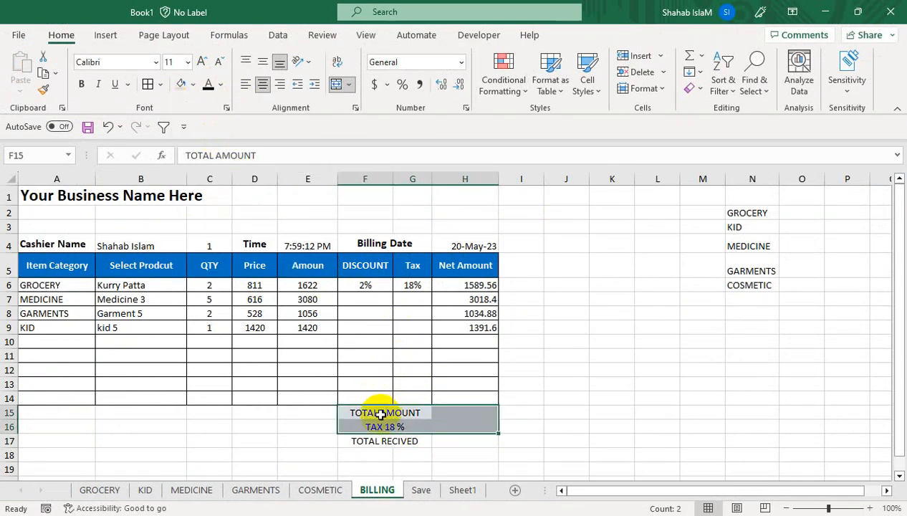
Step: Paint the blue header style onto TOTAL RECIVED and apply All Borders to F15:H17
left_click(61, 265)
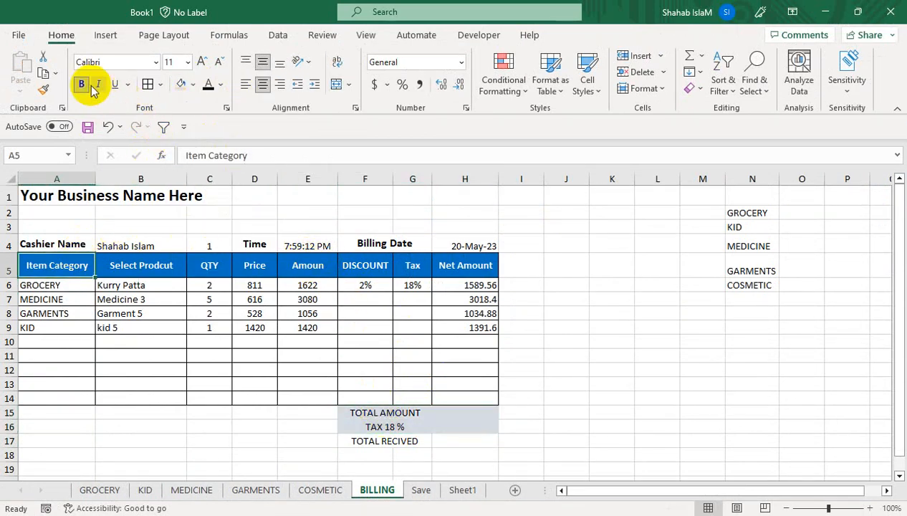
left_click(43, 90)
left_click(371, 443)
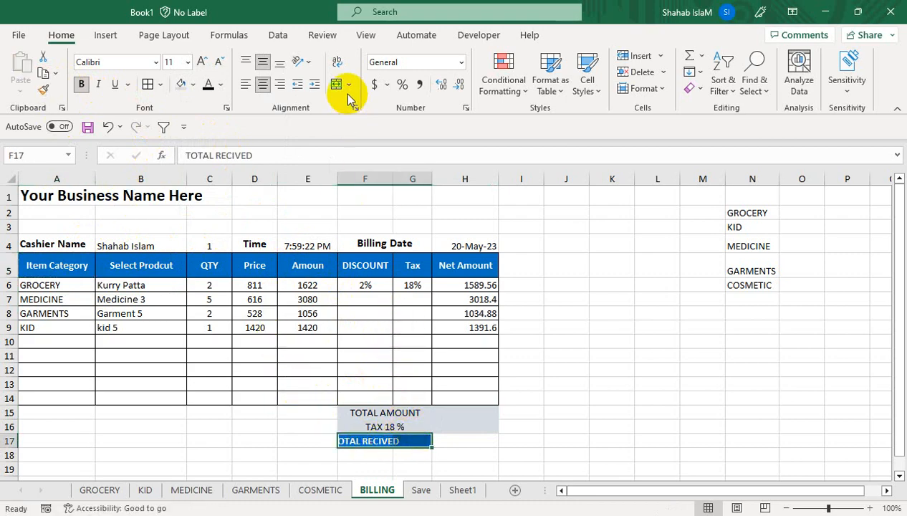
left_click_drag(412, 408, 459, 429)
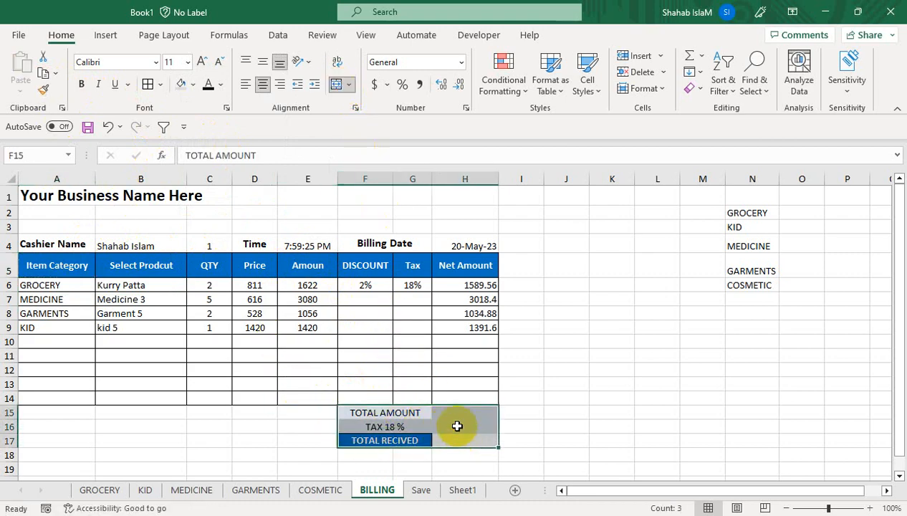
left_click(159, 84)
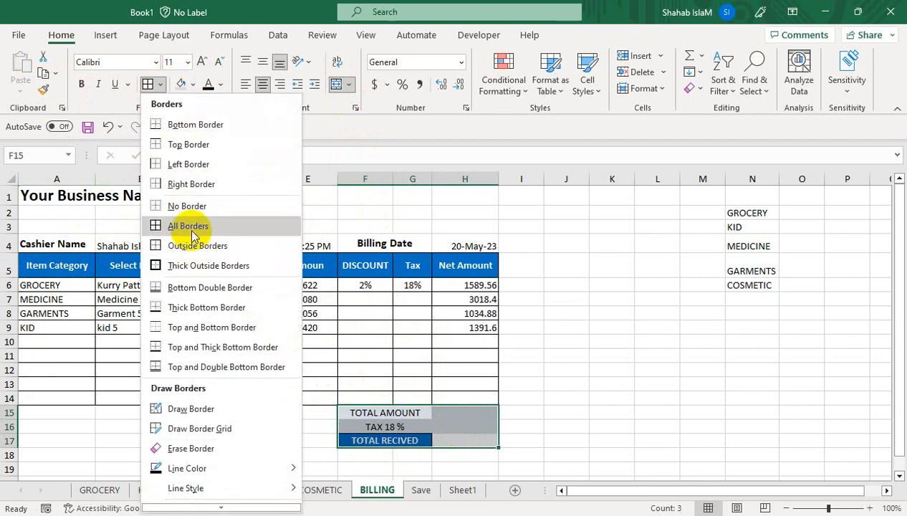
left_click(196, 226)
left_click(437, 415)
Step: Total the Net Amounts with =SUM(H6:H14) in H15, giving 7034.44, and centre column H
type("=SUM(")
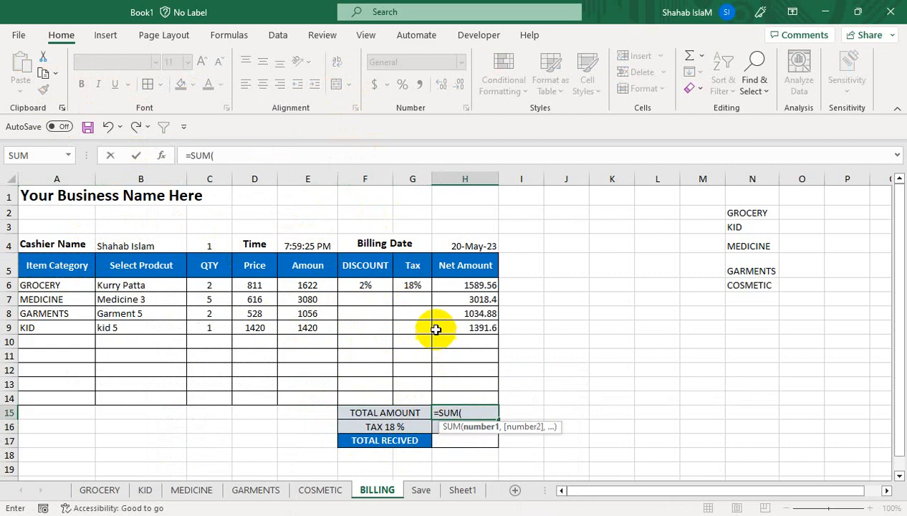
left_click_drag(458, 286, 448, 396)
key("Return")
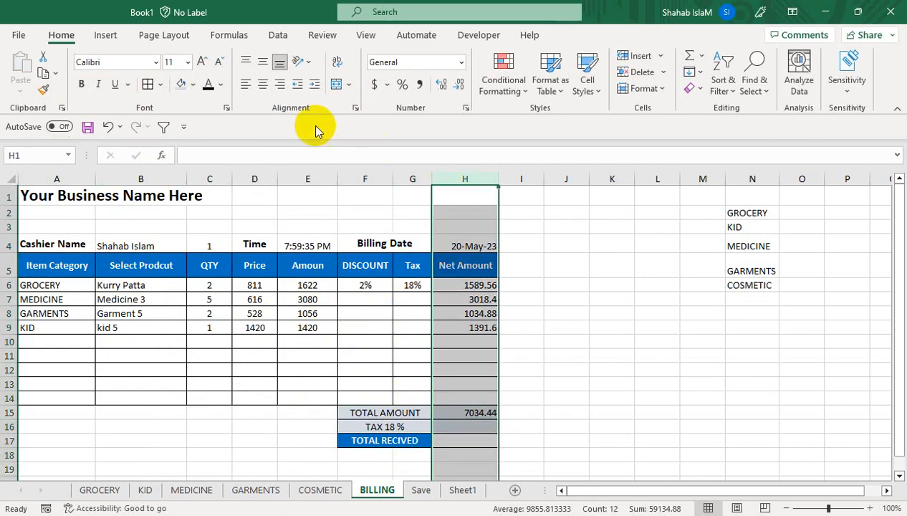
left_click(464, 179)
left_click(265, 85)
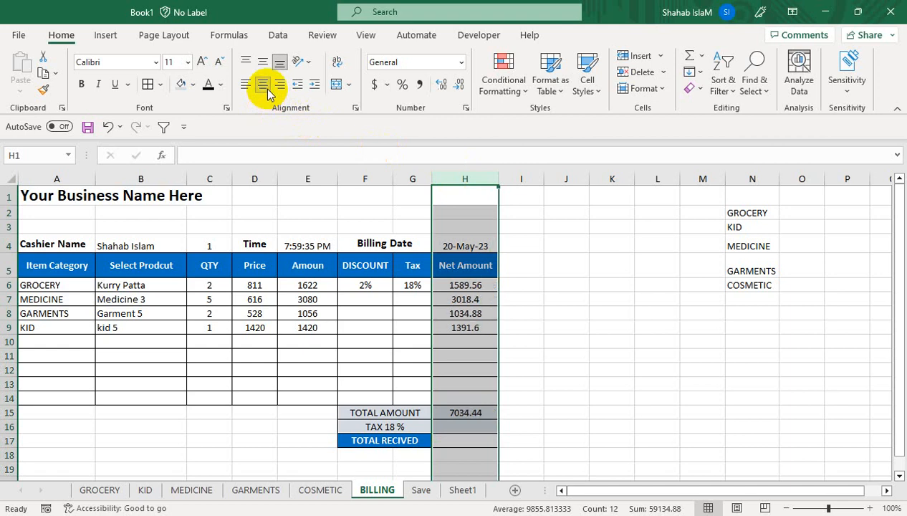
left_click(466, 381)
Step: Enter the tax formula =H15*G6 in H16
left_click(484, 425)
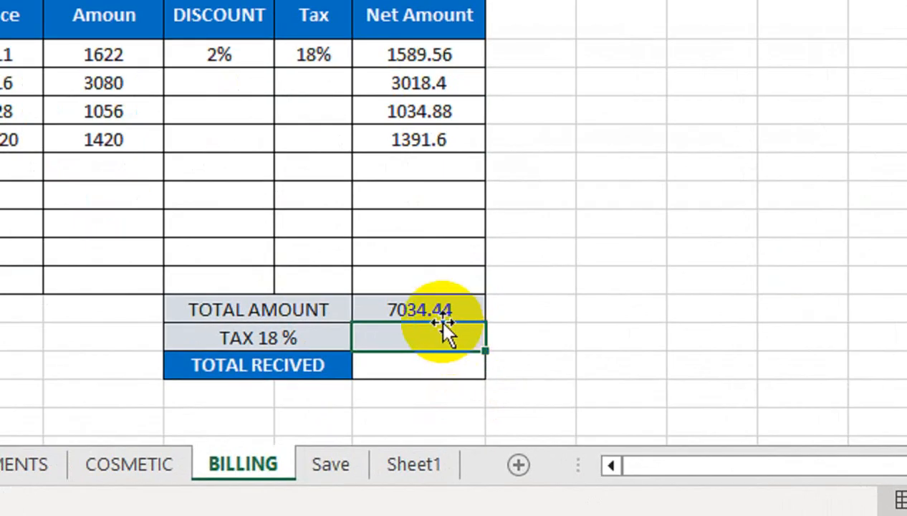
type("=")
left_click(474, 412)
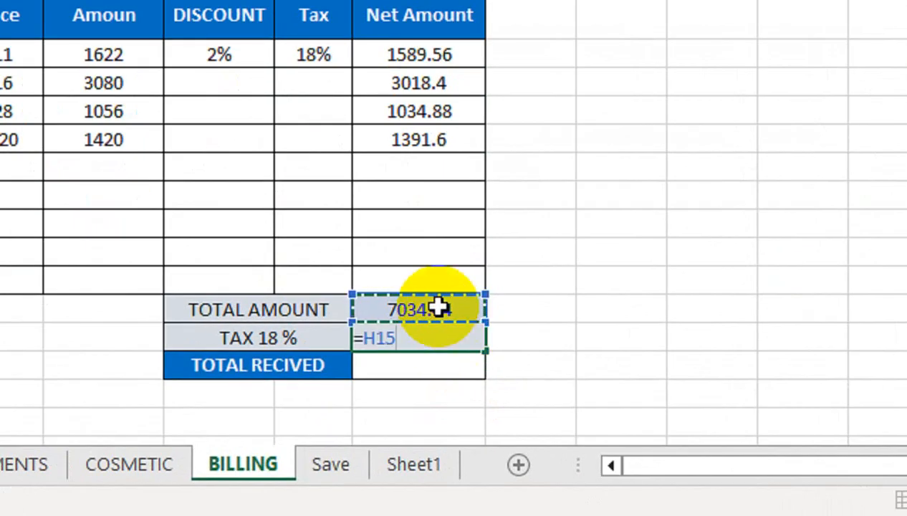
type("*")
left_click(324, 54)
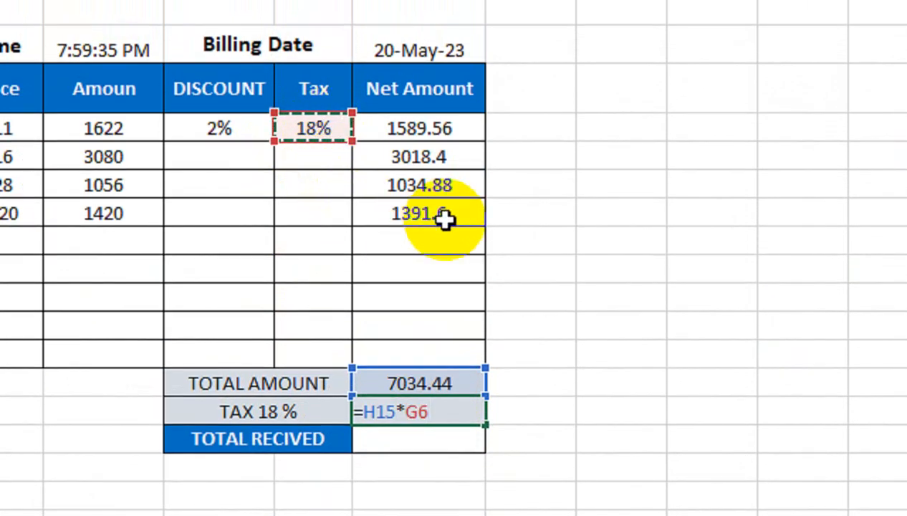
key("Return")
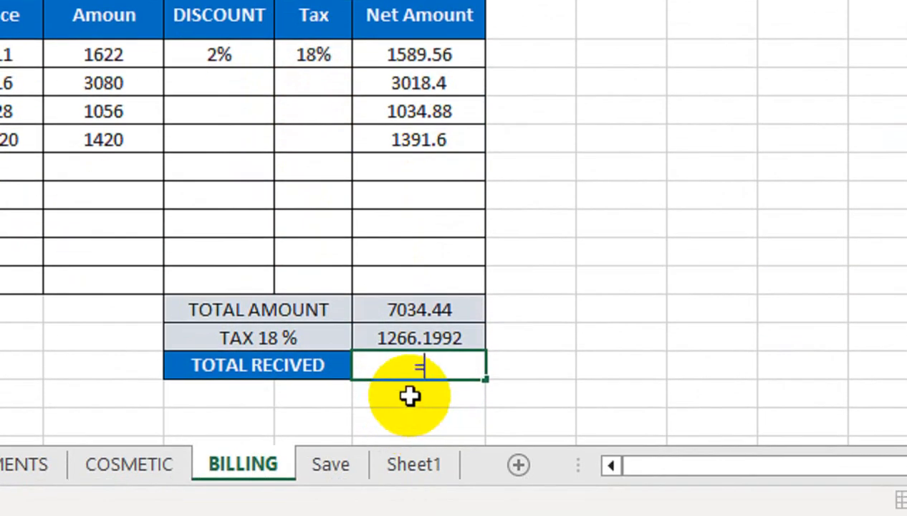
Step: Enter =H15+H16 in H17 for the total received
type("=")
left_click(408, 307)
type("+")
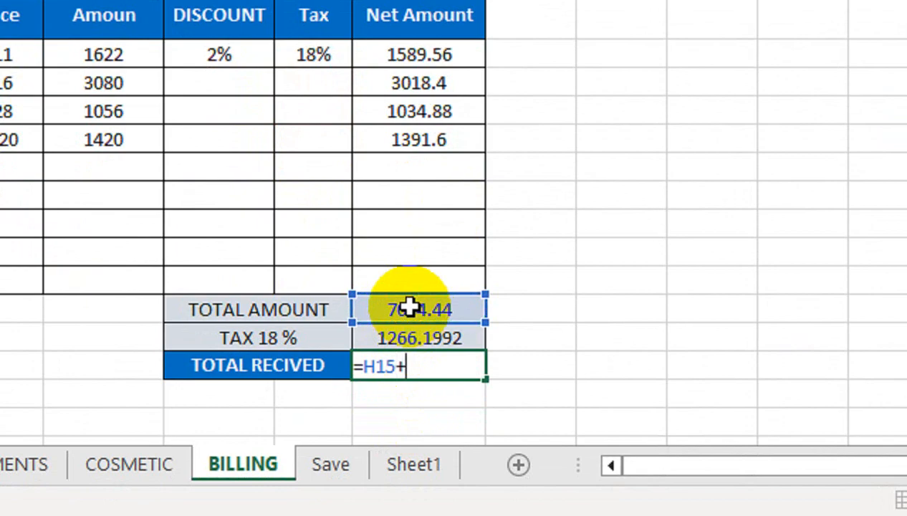
left_click(394, 344)
key("Return")
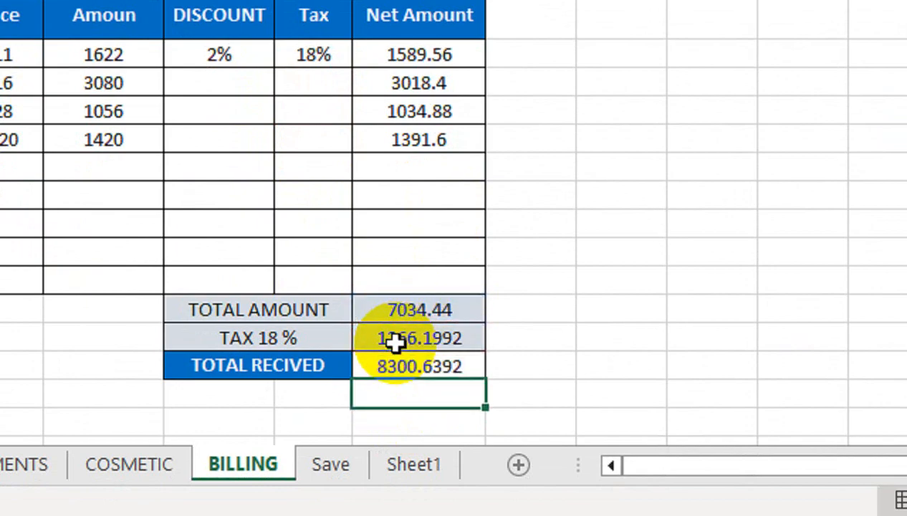
left_click(409, 367)
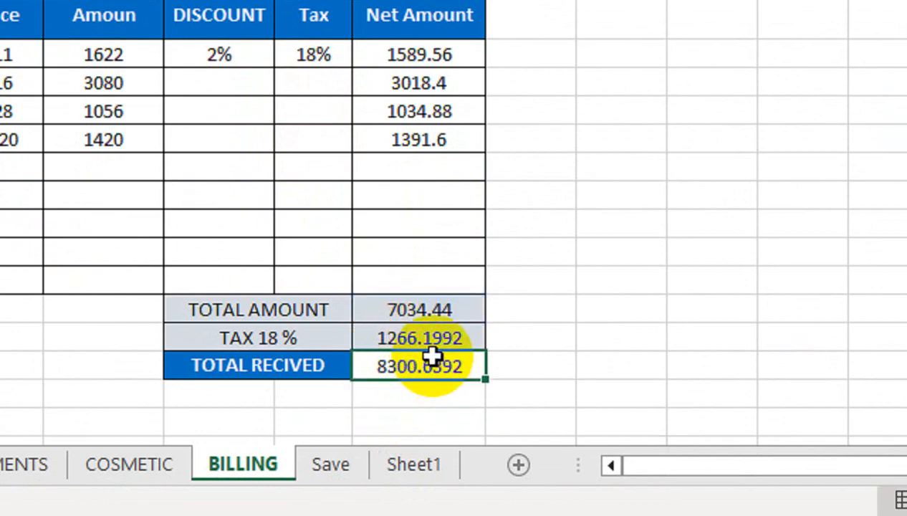
Step: Wrap the H16 tax in ROUND(H15*G6,0) so it shows 1266
double_click(361, 336)
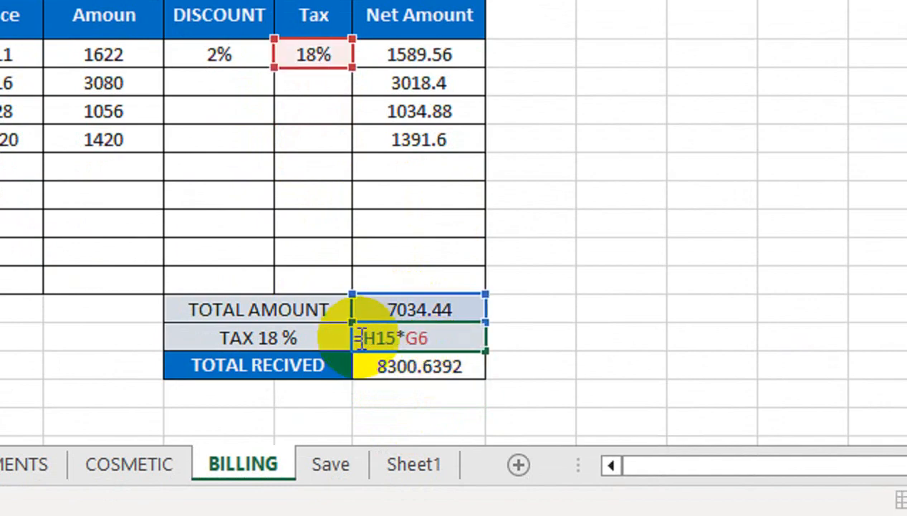
type("roun")
key("Tab")
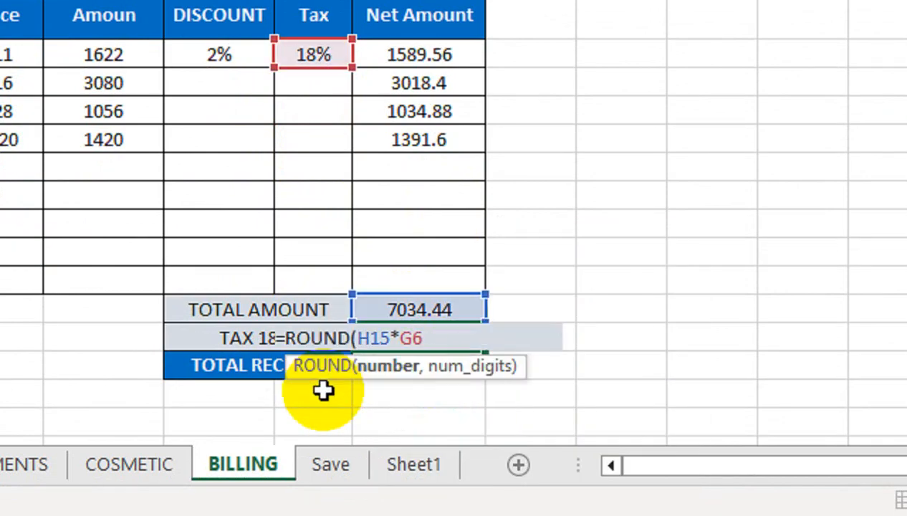
left_click(470, 339)
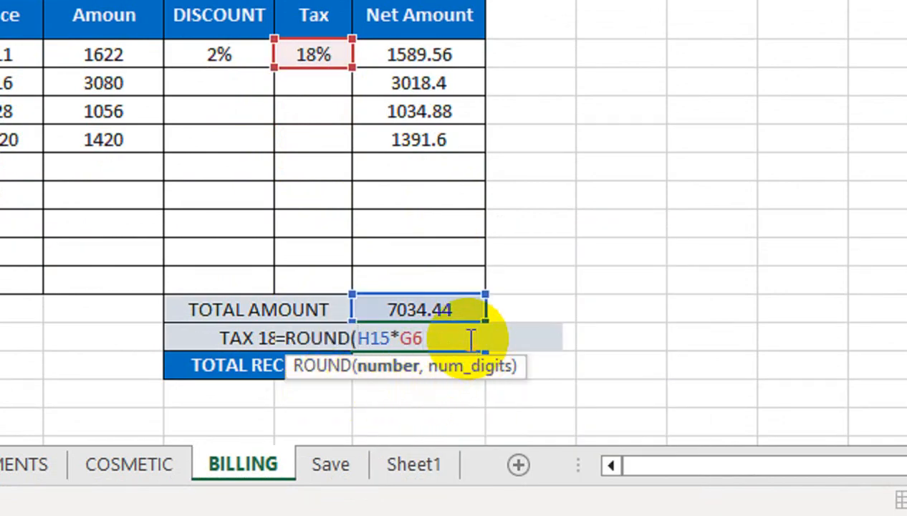
type(",0")
key("Return")
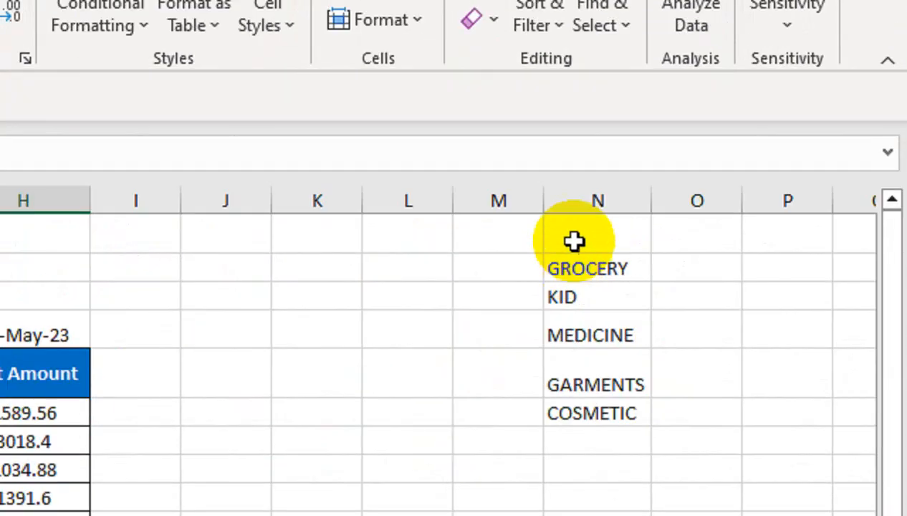
Step: Hide column N, which holds the category list
left_click(745, 178)
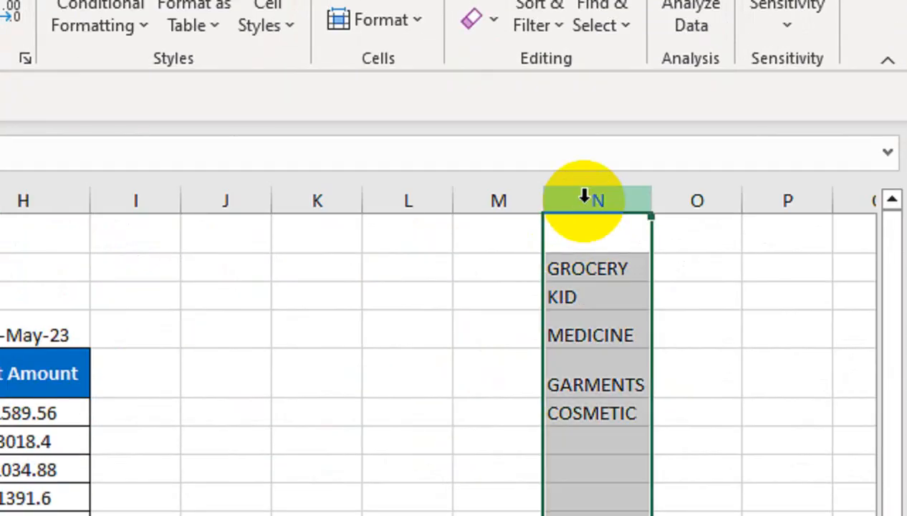
right_click(745, 178)
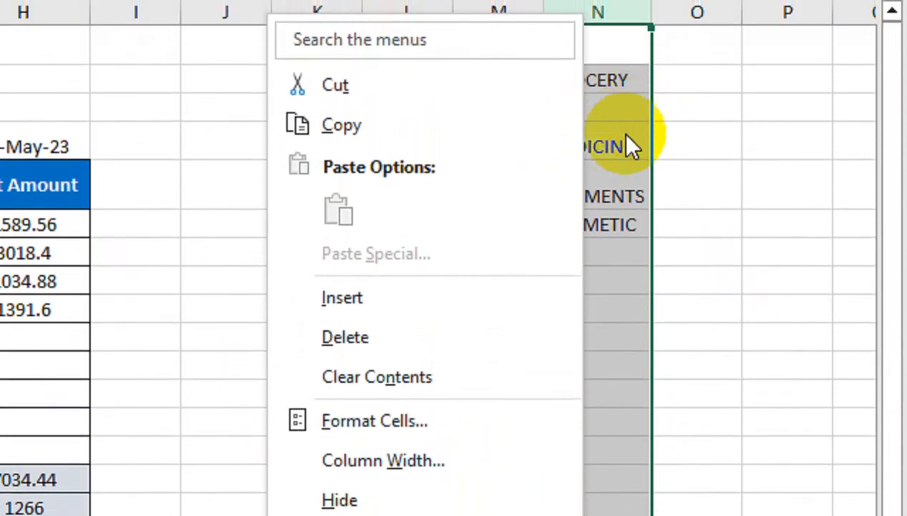
left_click(401, 406)
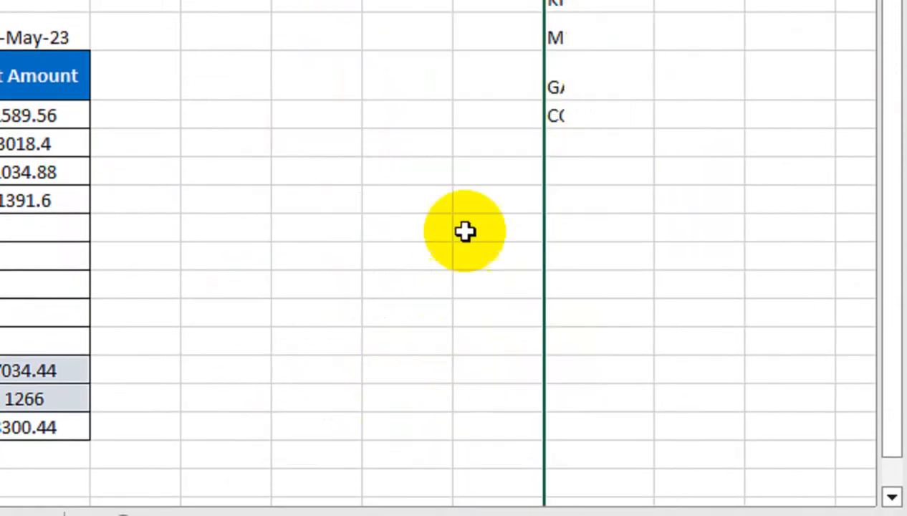
left_click(462, 29)
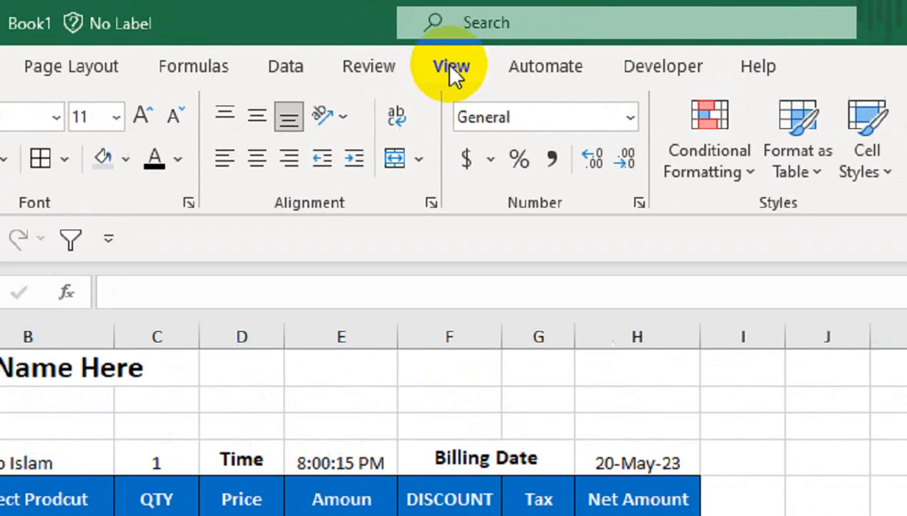
Step: Turn off gridlines on the BILLING sheet, then glance at the Save sheet and come back
left_click(365, 34)
left_click(507, 171)
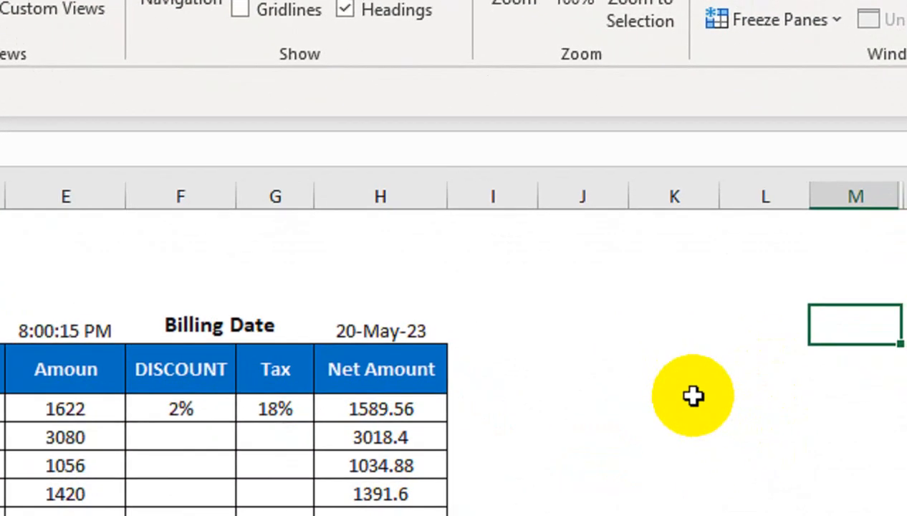
left_click(677, 406)
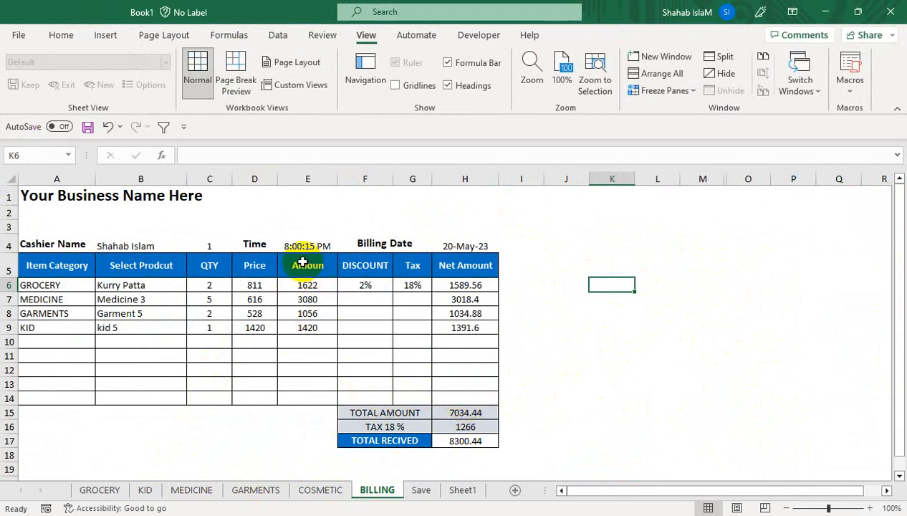
left_click(421, 490)
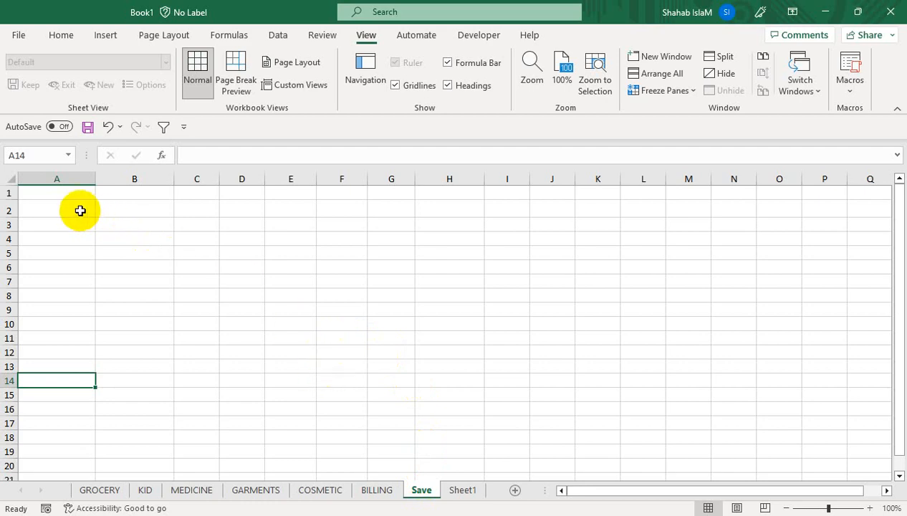
left_click(75, 209)
left_click(377, 490)
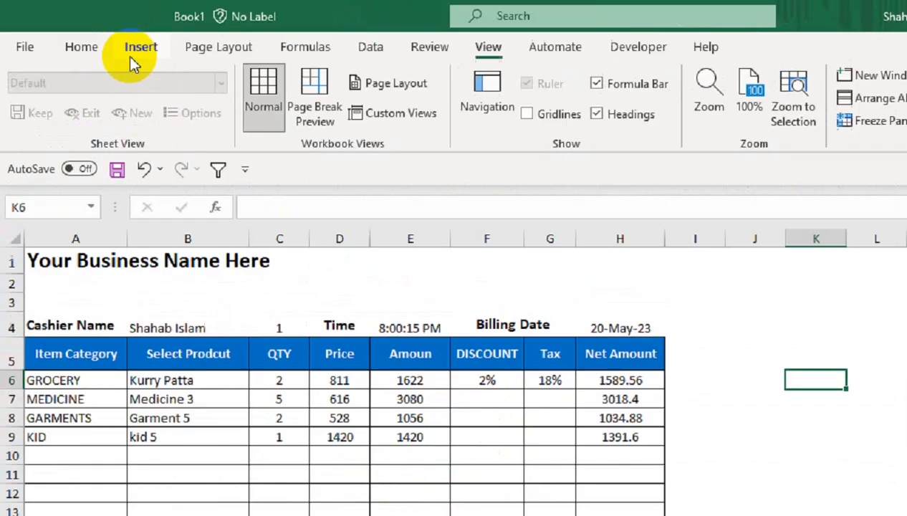
Step: Insert the category pictures from the computer onto the BILLING sheet
left_click(105, 35)
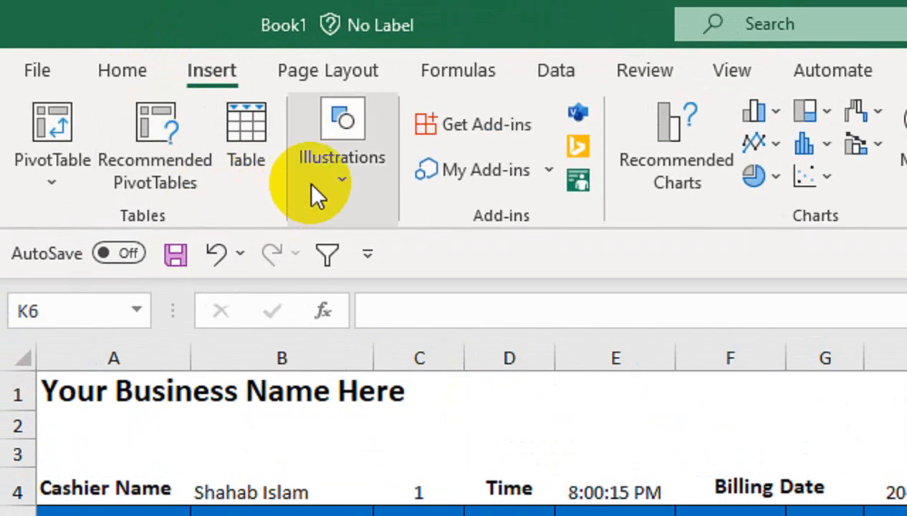
left_click(154, 91)
left_click(348, 322)
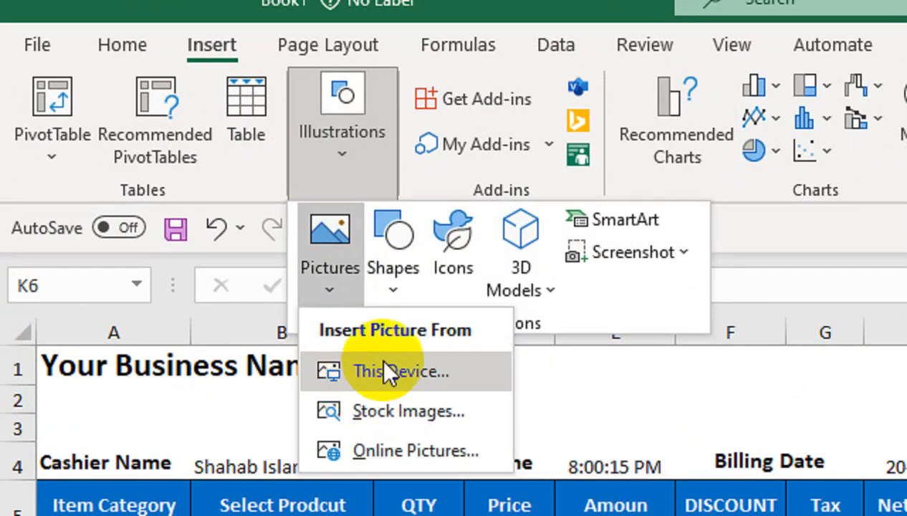
left_click(384, 370)
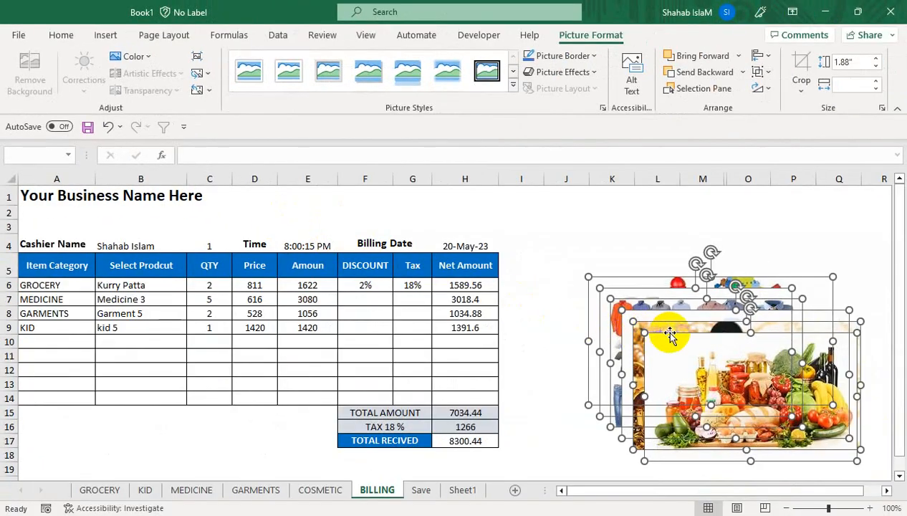
Step: Shrink the toys and cosmetics pictures to about half size and place them beside the bill
left_click(632, 261)
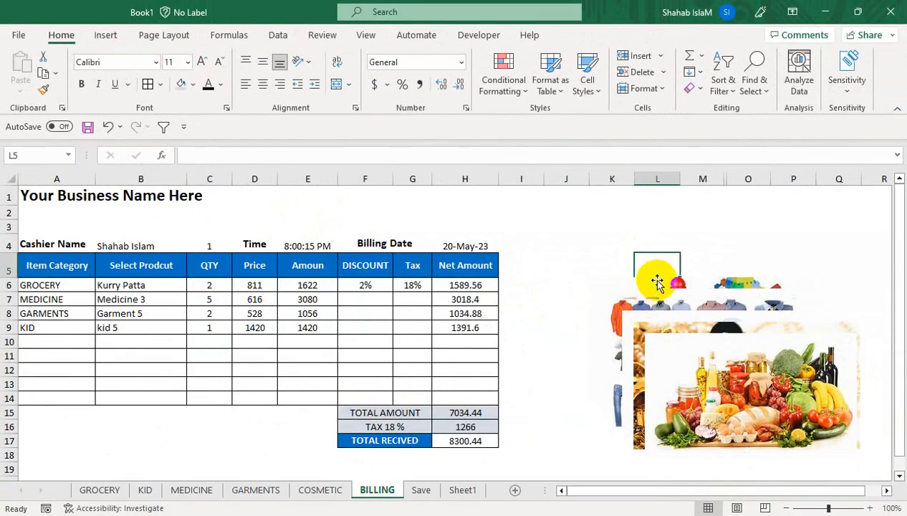
left_click_drag(656, 279, 574, 213)
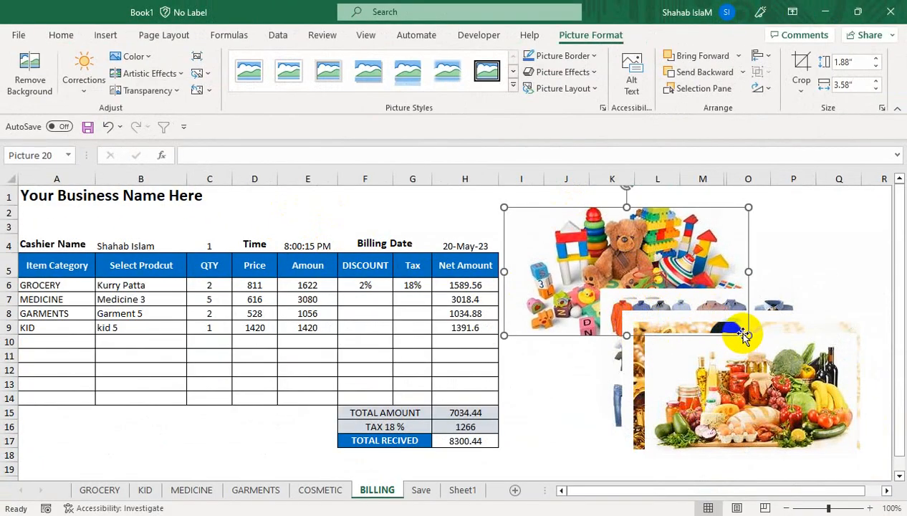
left_click_drag(747, 334, 591, 277)
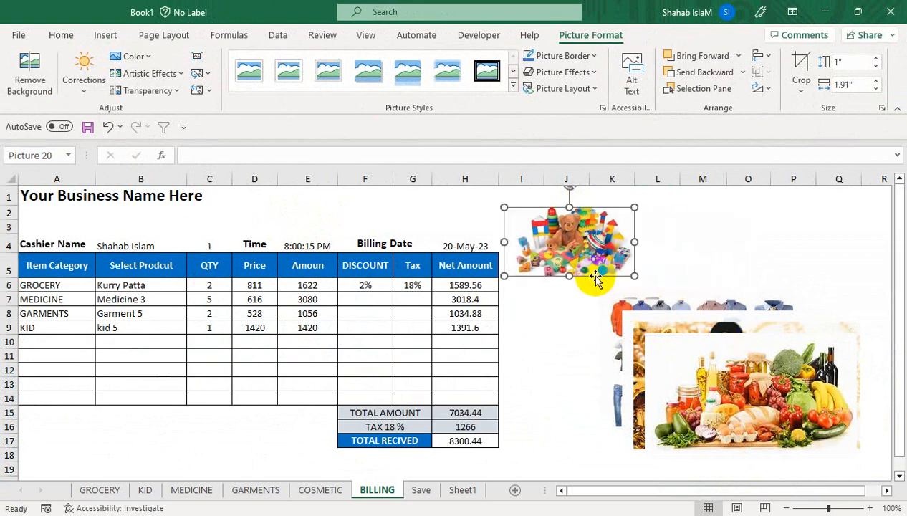
left_click_drag(578, 239, 608, 268)
left_click_drag(689, 289, 740, 235)
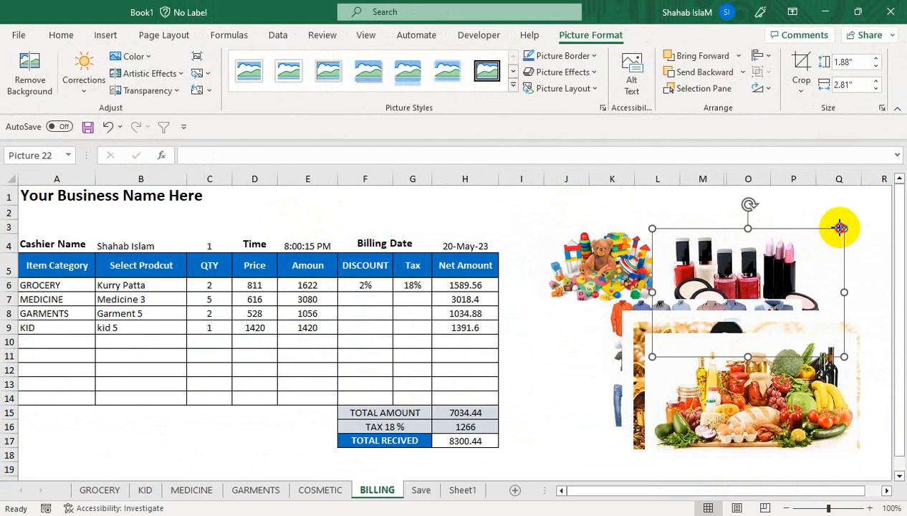
left_click_drag(839, 228, 729, 273)
left_click_drag(684, 299, 723, 237)
Step: Delete the jewellery picture and shrink the grocery picture to about half size
left_click_drag(678, 324, 527, 324)
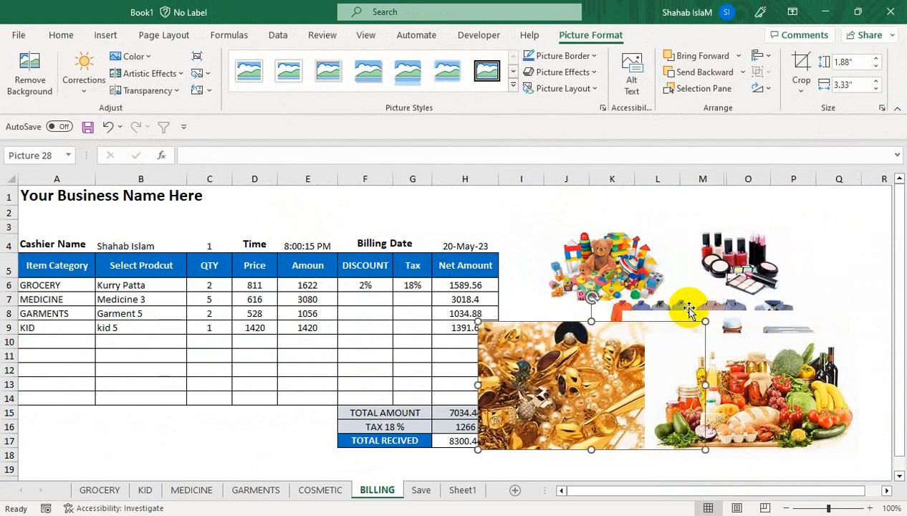
key("Delete")
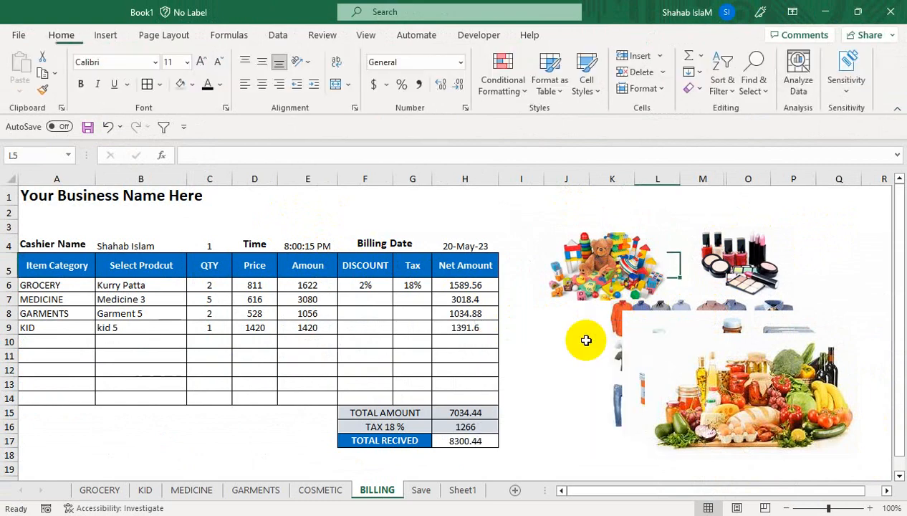
left_click_drag(658, 346, 581, 364)
left_click(595, 280)
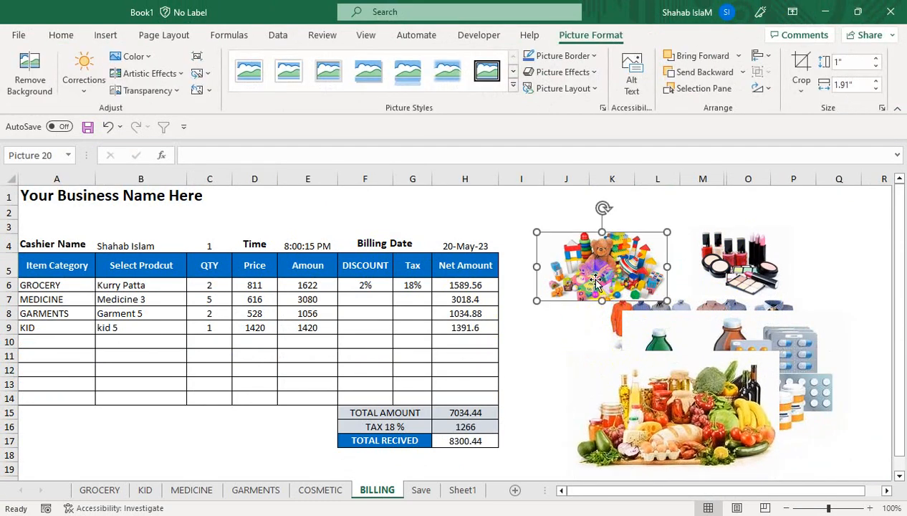
left_click(767, 362)
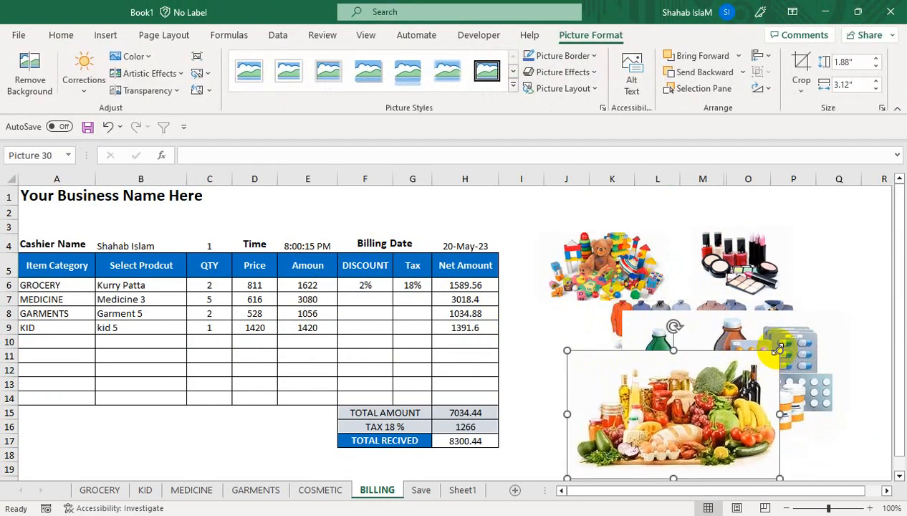
left_click_drag(778, 349, 614, 346)
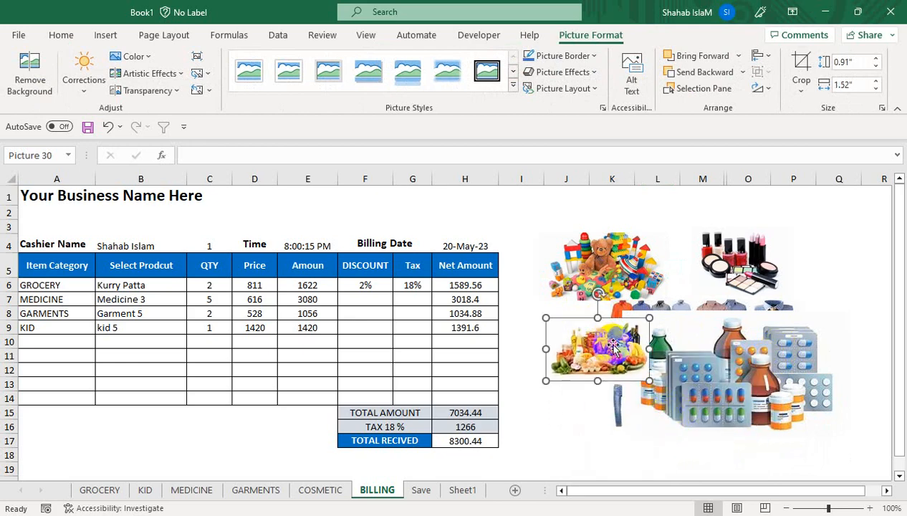
Step: Shrink the medicine and clothes pictures to about half size and move them into the grid
left_click(765, 333)
left_click_drag(848, 308, 670, 393)
left_click(774, 343)
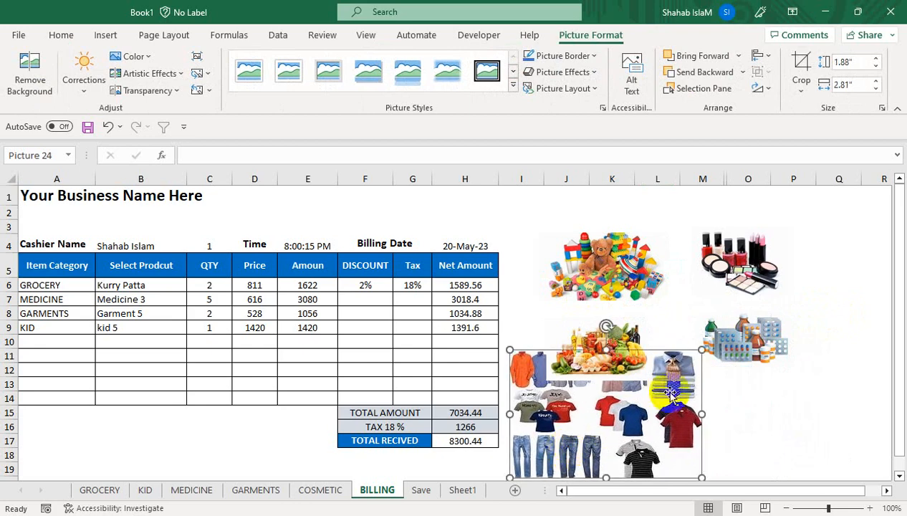
left_click_drag(701, 350, 616, 440)
left_click_drag(554, 443, 586, 446)
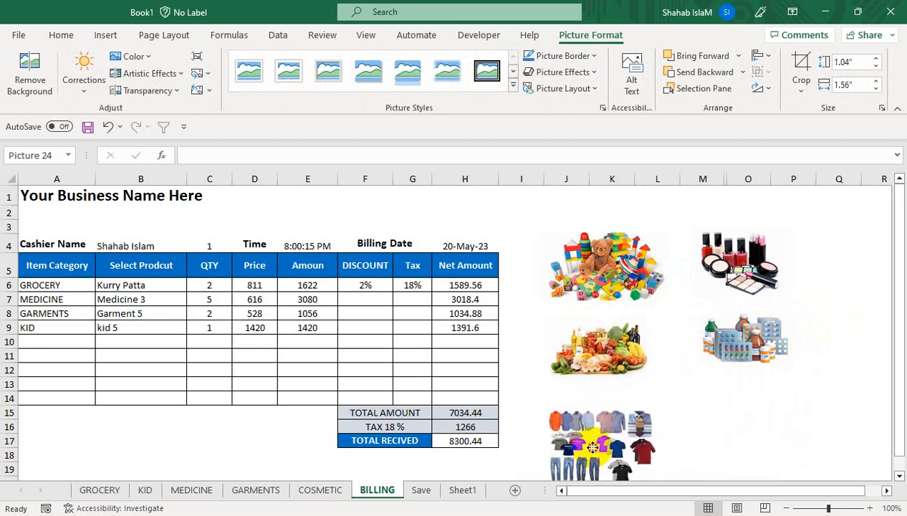
Step: Nudge the toys, groceries, clothes and cosmetics pictures so the grid lines up
left_click(587, 357)
left_click_drag(599, 268, 591, 261)
left_click_drag(594, 352, 593, 343)
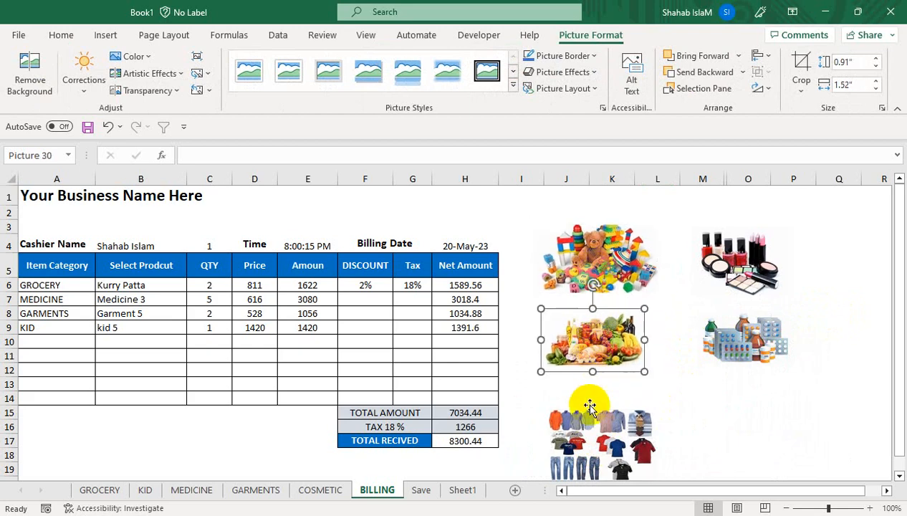
left_click_drag(588, 452, 587, 444)
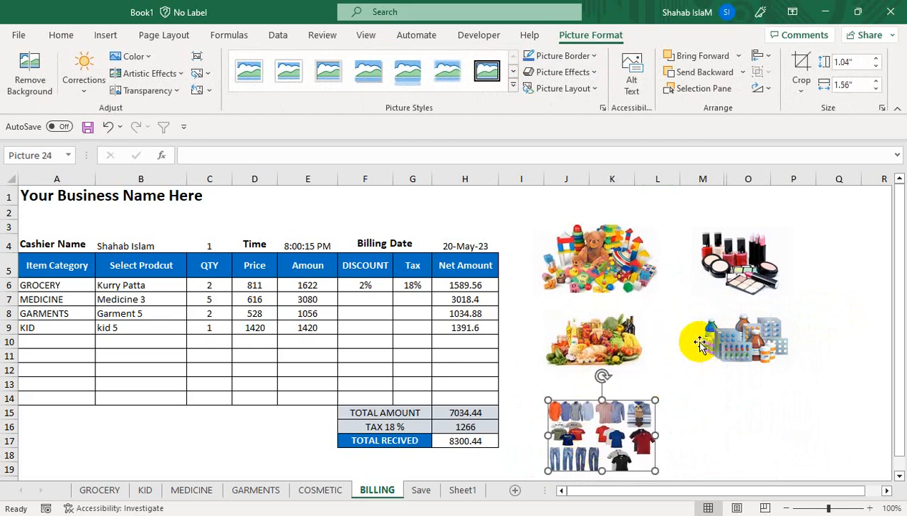
left_click(722, 356)
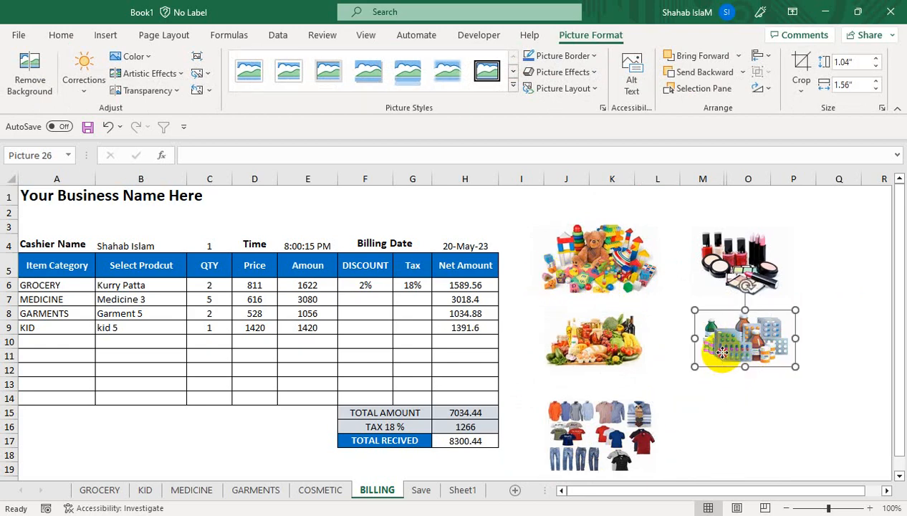
left_click(734, 268)
left_click_drag(734, 268, 736, 266)
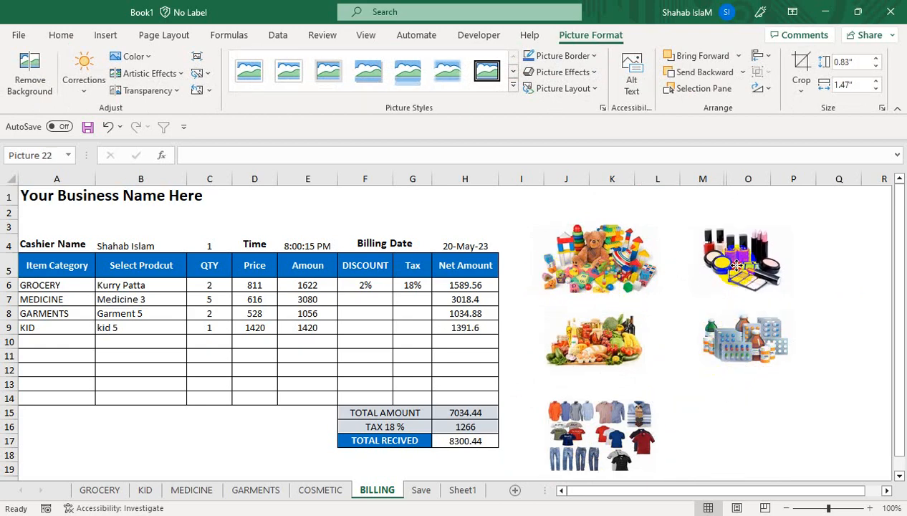
Step: Add a first-style WordArt label reading KID at font size 36 beside the toys picture
left_click(92, 35)
left_click(796, 94)
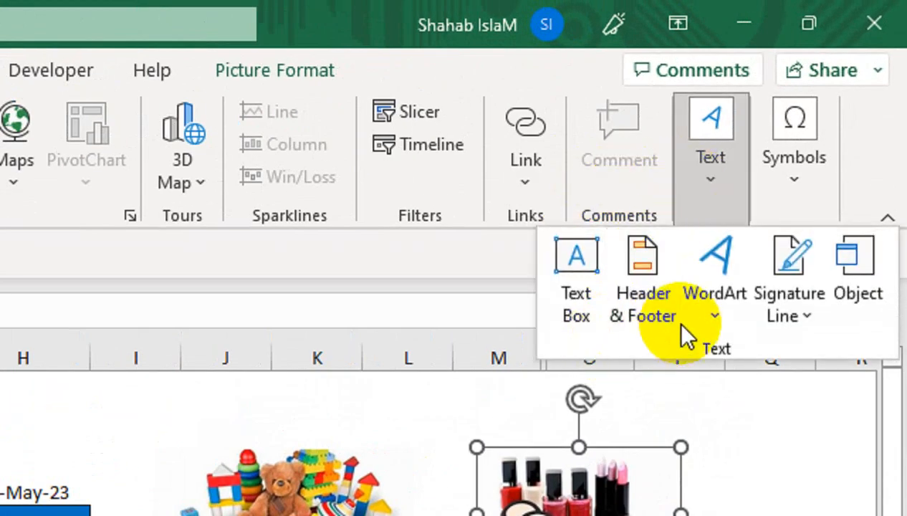
left_click(717, 308)
left_click(517, 378)
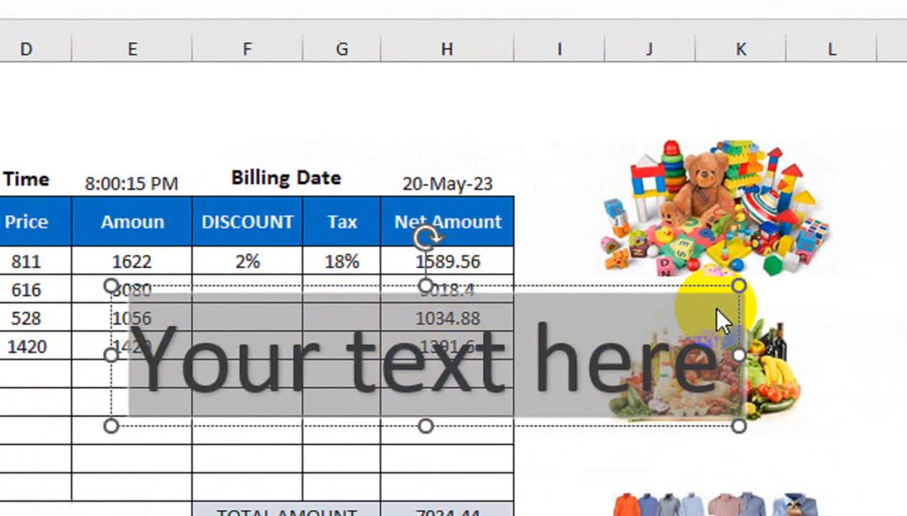
type("ki")
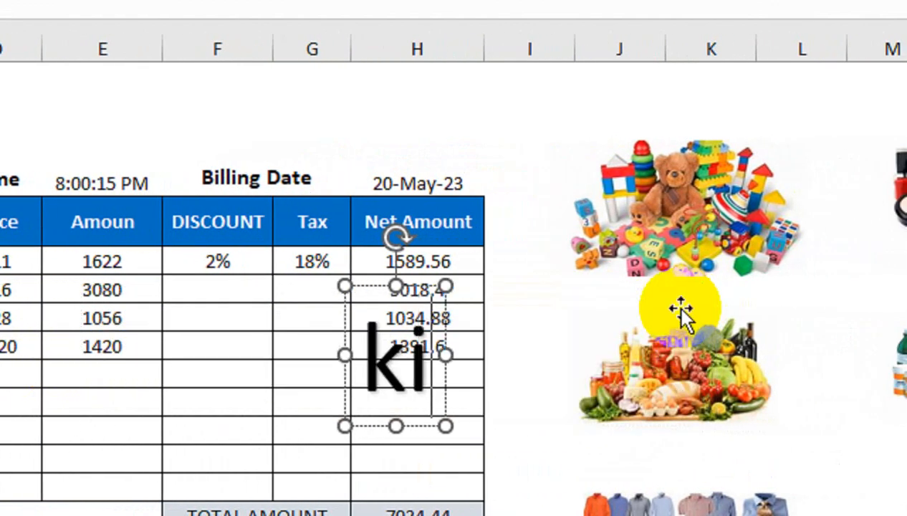
key("BackSpace")
key("BackSpace")
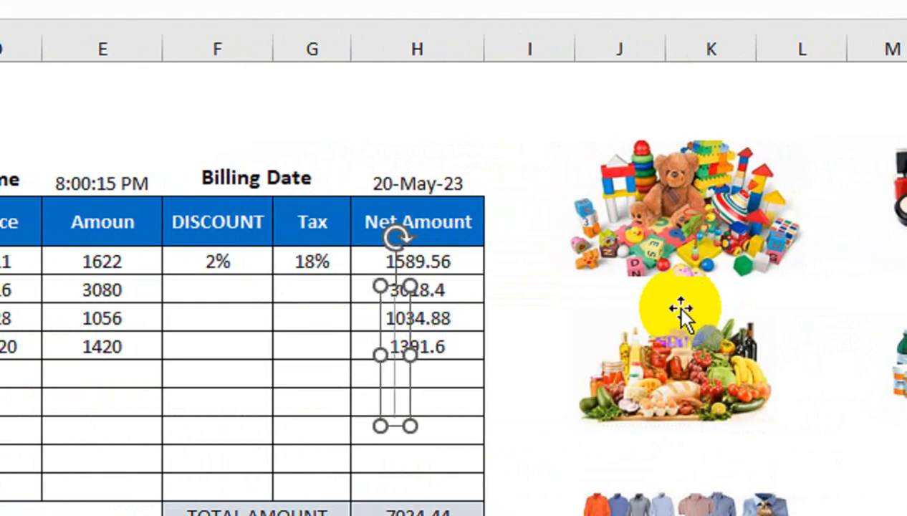
type("KID")
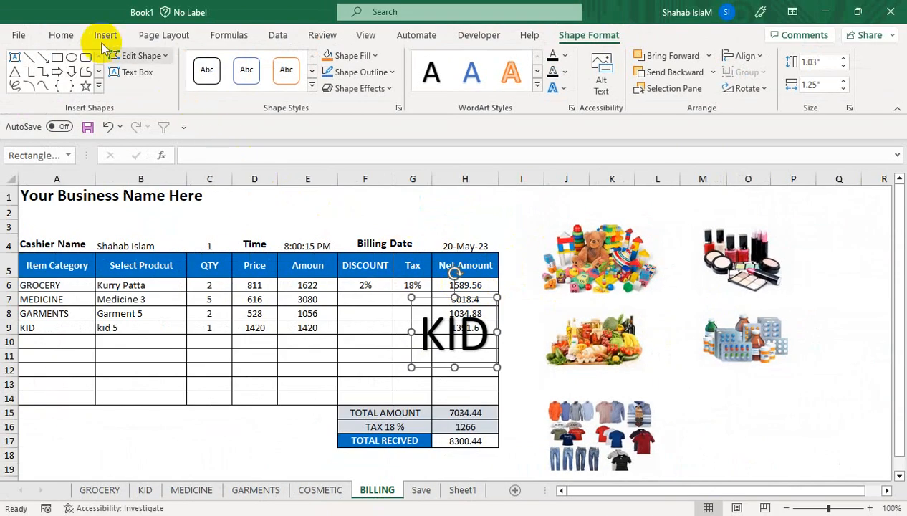
left_click(61, 36)
left_click(218, 62)
left_click(218, 63)
left_click(218, 62)
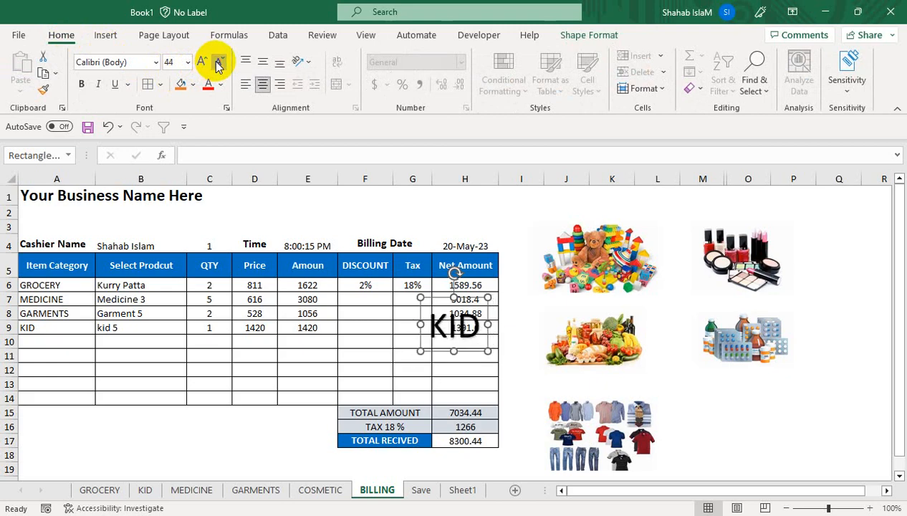
left_click(217, 62)
left_click_drag(480, 305, 666, 303)
Step: Add a COSMETIC label under the cosmetics picture, with the medicine picture below it
type("C")
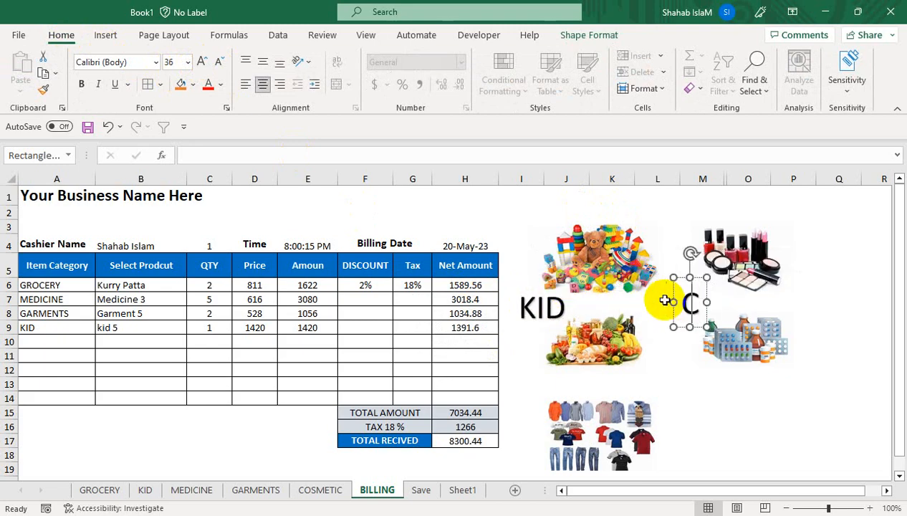
type("OSME")
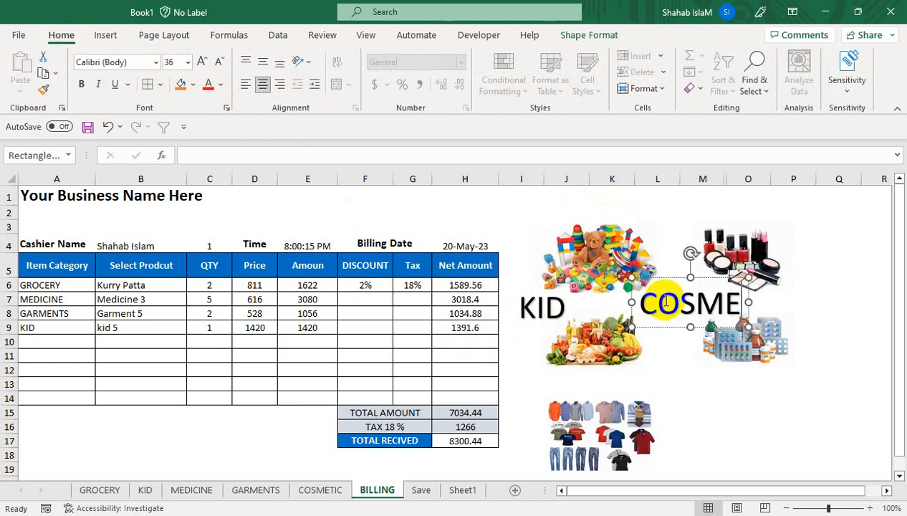
type("TIC")
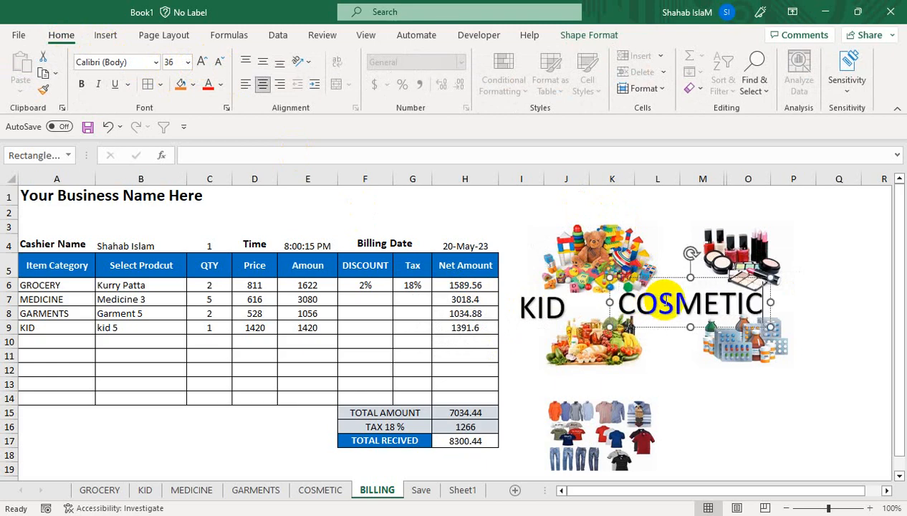
left_click(748, 270)
left_click(754, 345)
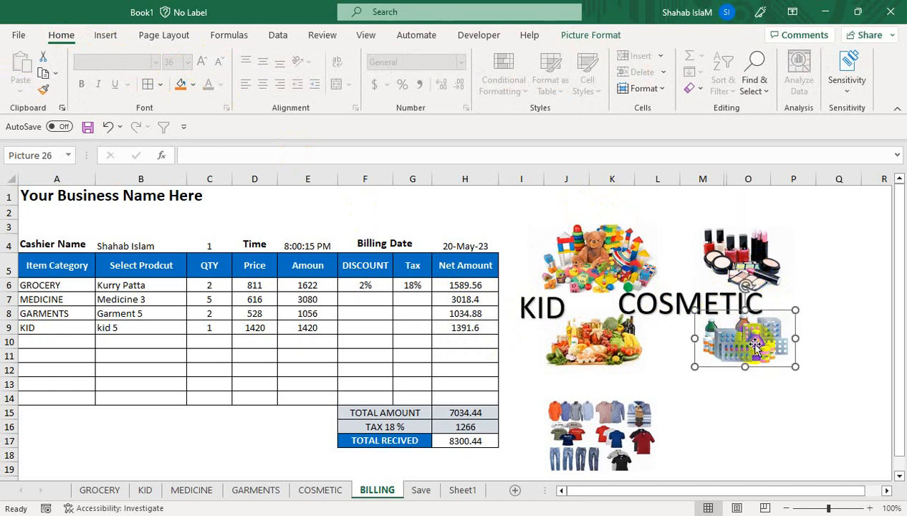
left_click_drag(763, 312, 767, 339)
left_click(701, 301)
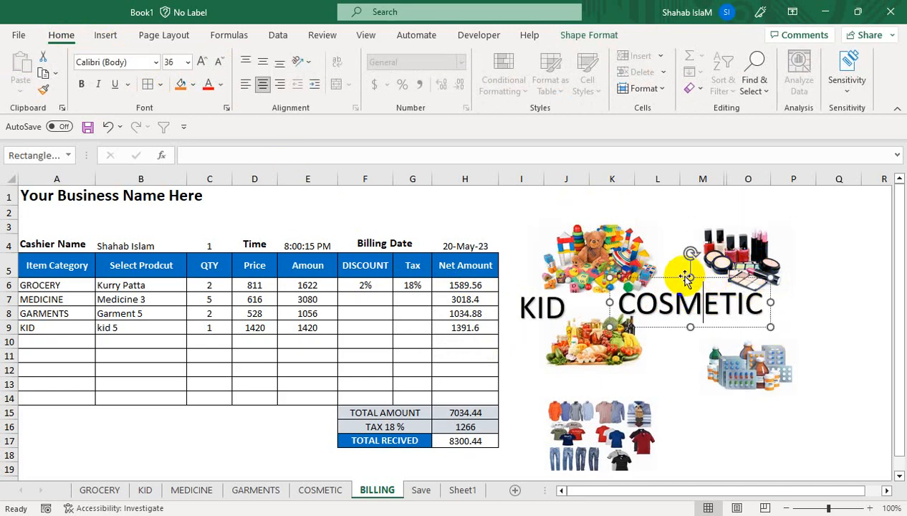
left_click_drag(685, 278, 741, 279)
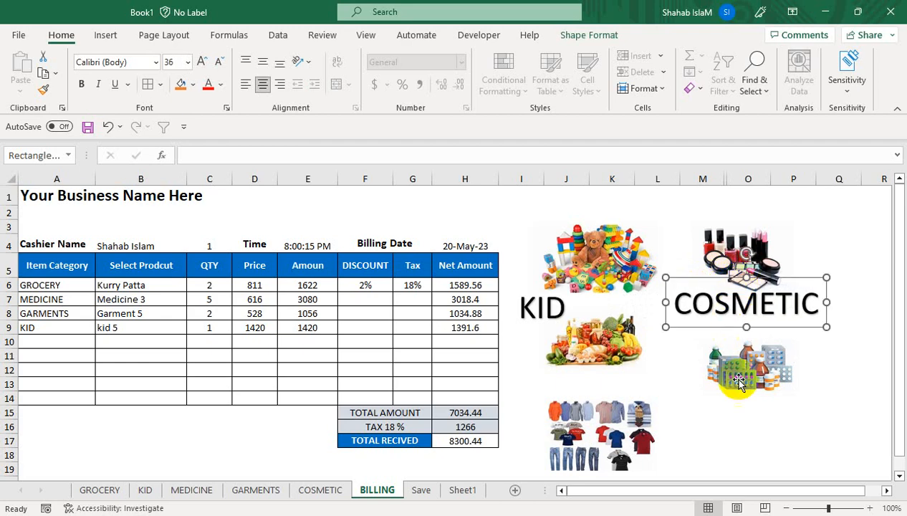
left_click_drag(740, 383, 740, 346)
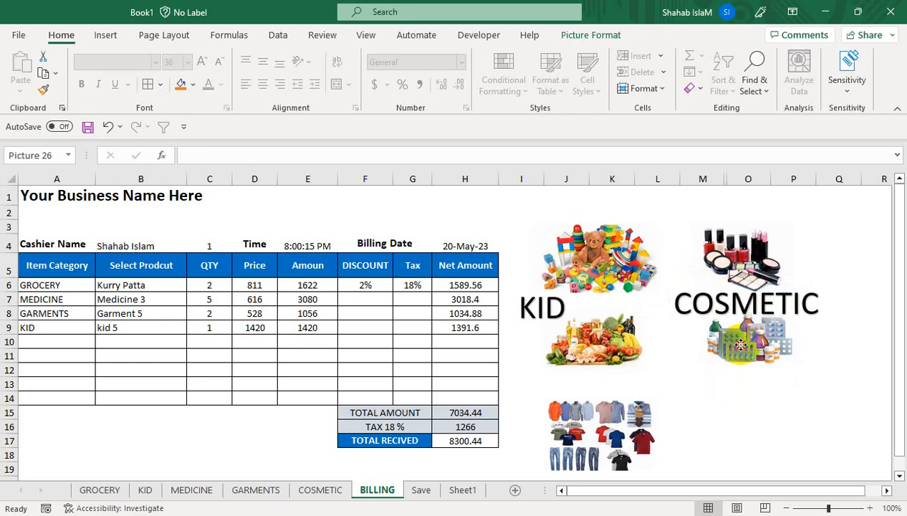
Step: Duplicate the COSMETIC label and change it to MEDICINE under the medicine picture
left_click(701, 302)
left_click_drag(701, 277, 712, 352)
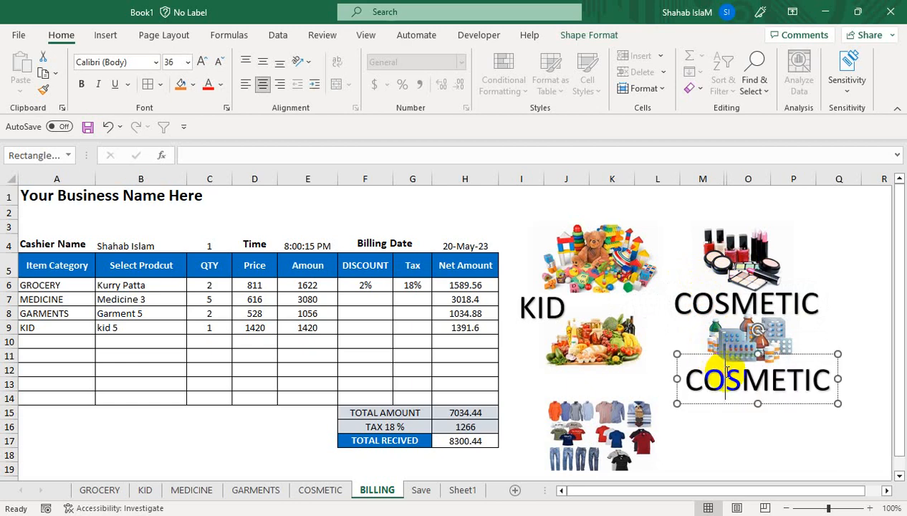
key("ctrl+a")
type("MEDICINE")
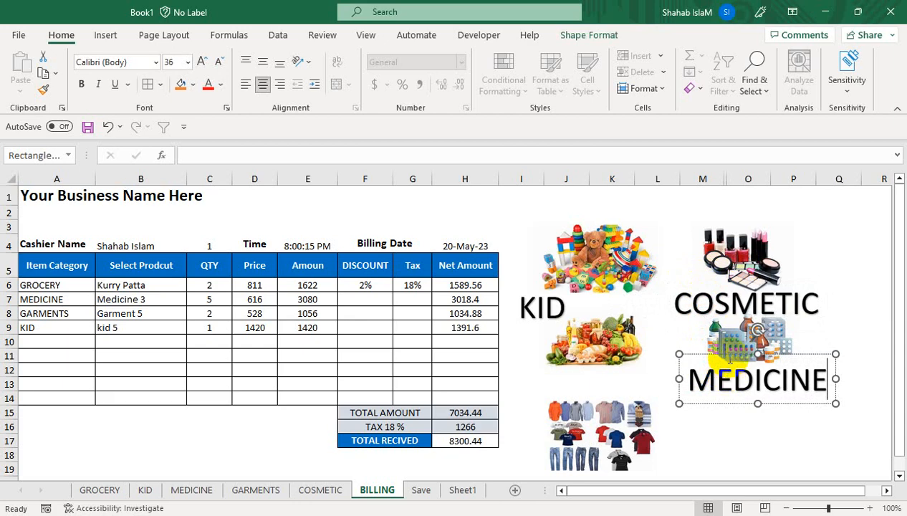
left_click_drag(729, 356, 755, 334)
Step: Shift the cosmetics group right and move the extra MEDICINE label under the groceries picture
left_click(738, 288, "ctrl")
left_click(725, 243, "ctrl")
left_click(719, 338, "ctrl")
left_click(700, 426)
left_click(701, 368)
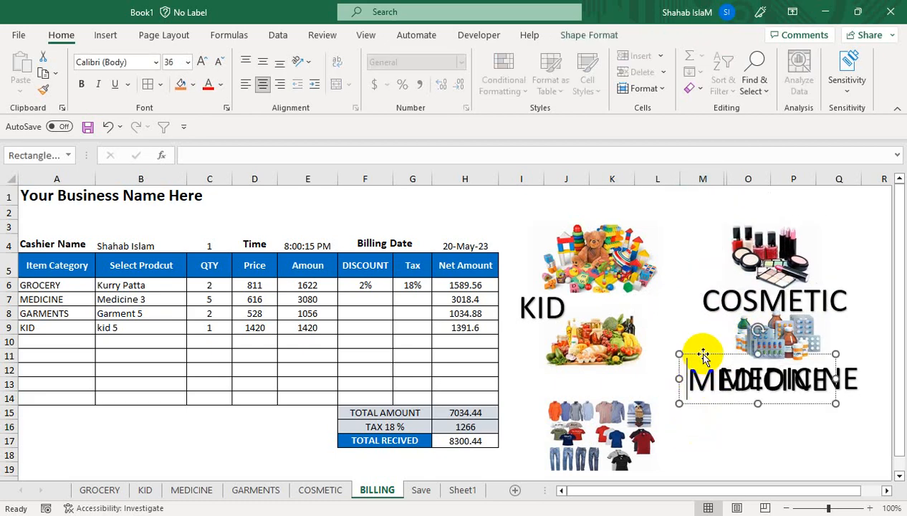
left_click_drag(702, 353, 550, 348)
Step: Change the extra label's text to GROCERY, correcting the GRCERY typo
left_click_drag(670, 371, 527, 368)
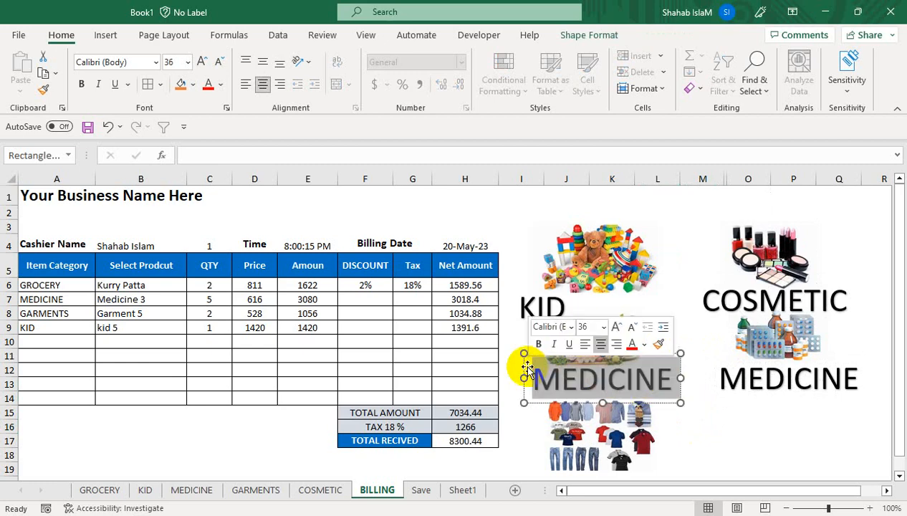
type("GRCE")
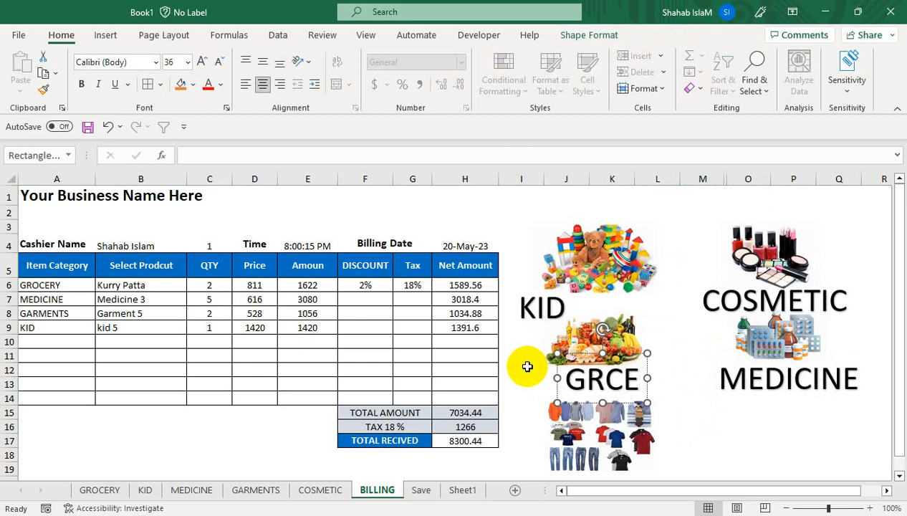
type("RY")
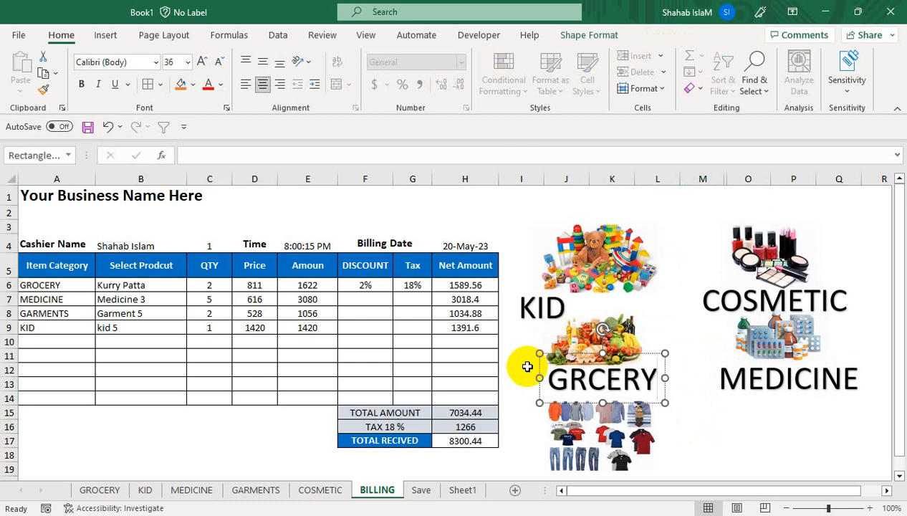
left_click(588, 379)
type("O")
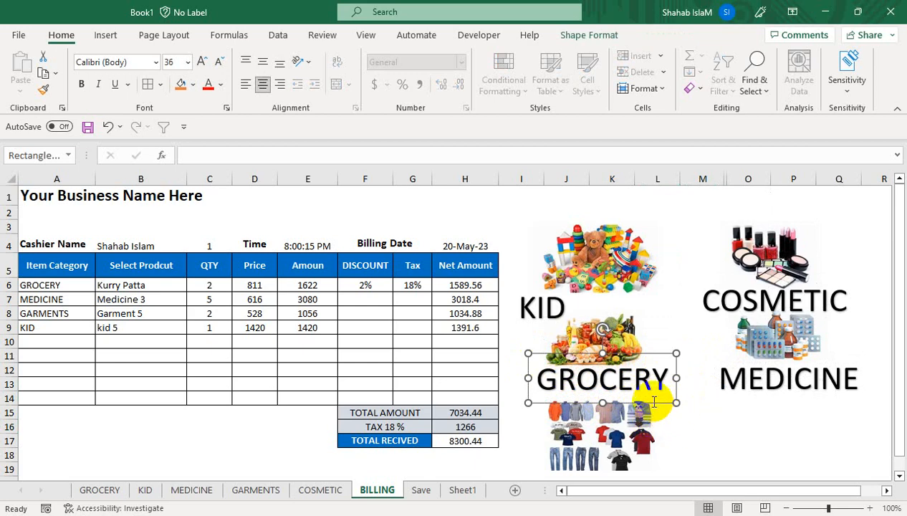
left_click(727, 304, "shift")
left_click(743, 380, "shift")
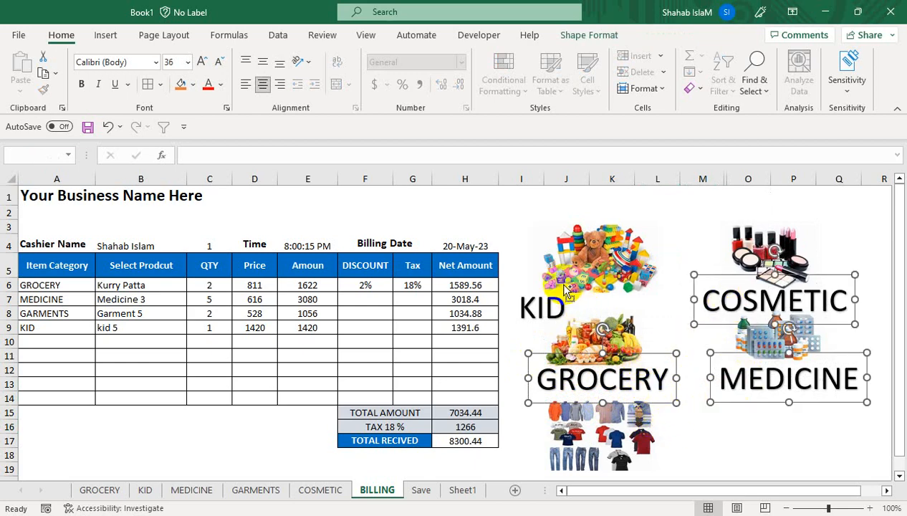
Step: Set the KID, COSMETIC, GROCERY and MEDICINE labels to font size 32
left_click(523, 303, "shift")
left_click(219, 62)
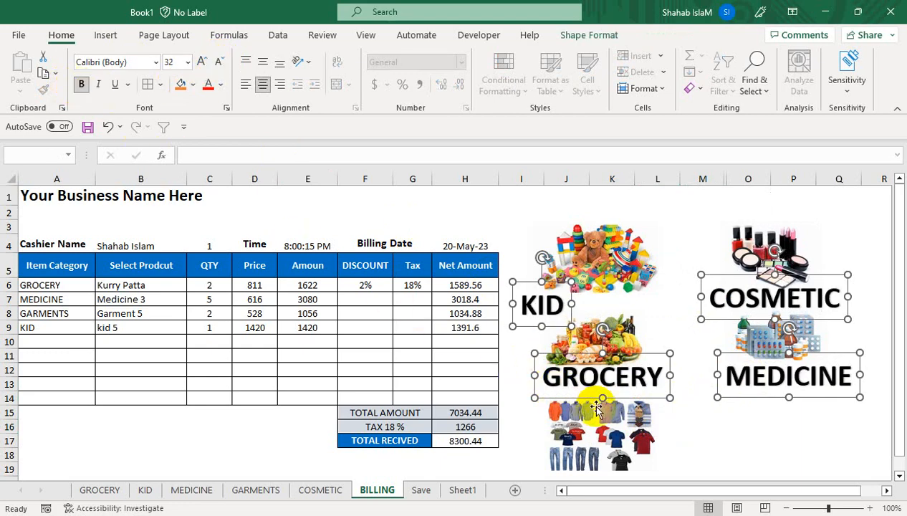
left_click(668, 419)
Step: Copy the GROCERY label beside the clothes picture and change it to GARMENTS
left_click(620, 374)
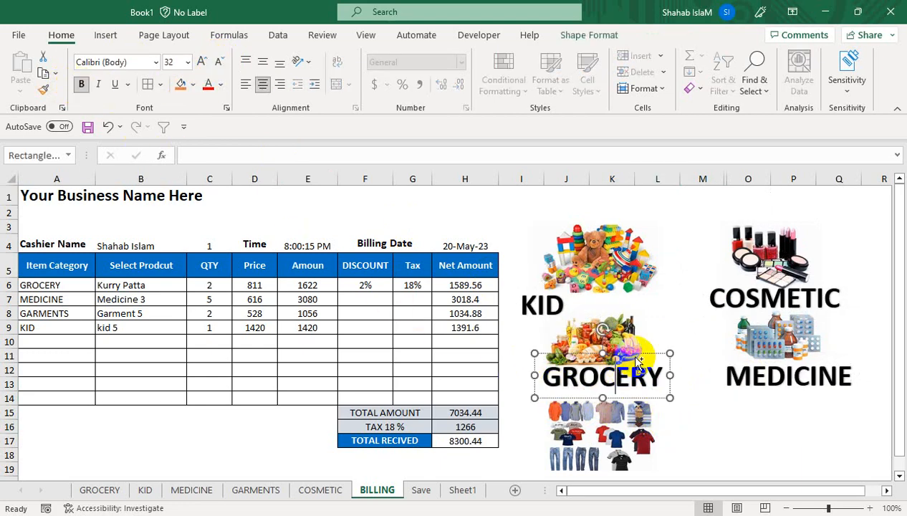
left_click_drag(645, 352, 653, 449)
type("GARMENTS")
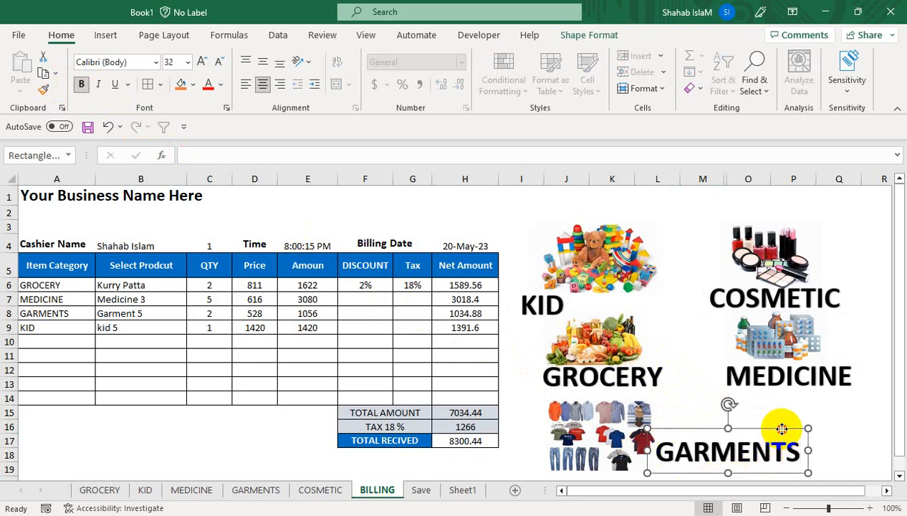
left_click_drag(781, 428, 804, 429)
Step: Make the toys picture narrower so KID sits centred beneath it
left_click(599, 246)
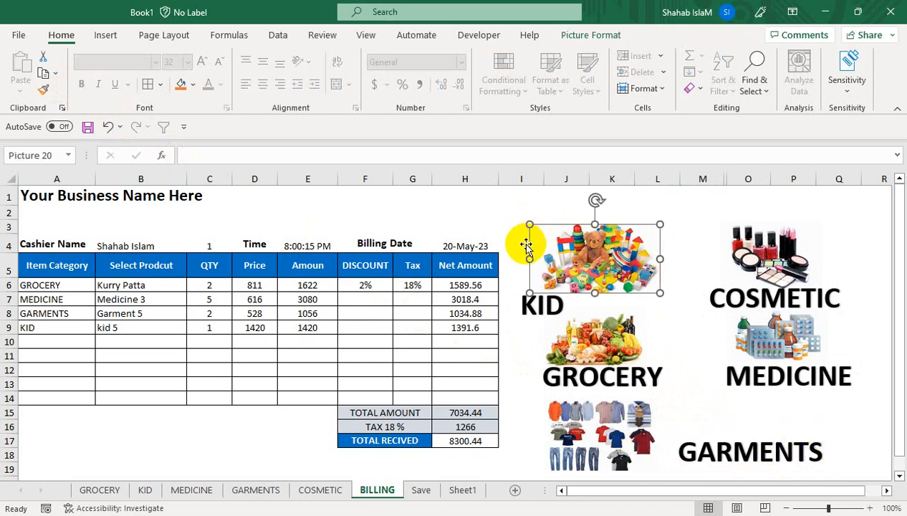
left_click_drag(529, 258, 610, 282)
left_click(556, 291)
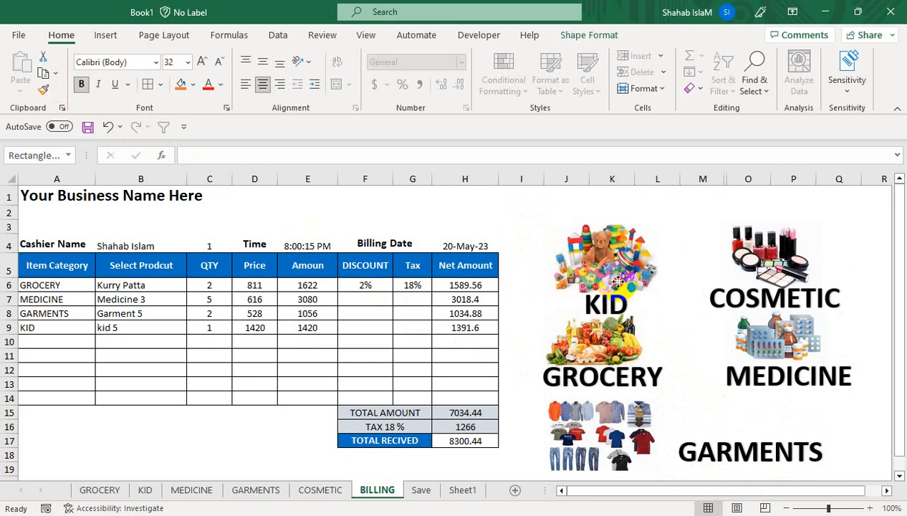
left_click(701, 247)
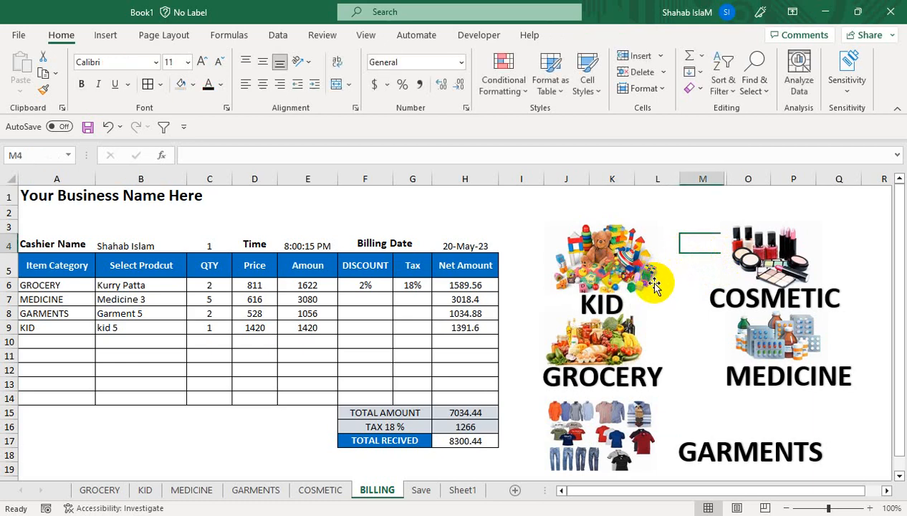
left_click(631, 268)
Step: Link the toys picture to the KID sheet in this workbook
right_click(616, 271)
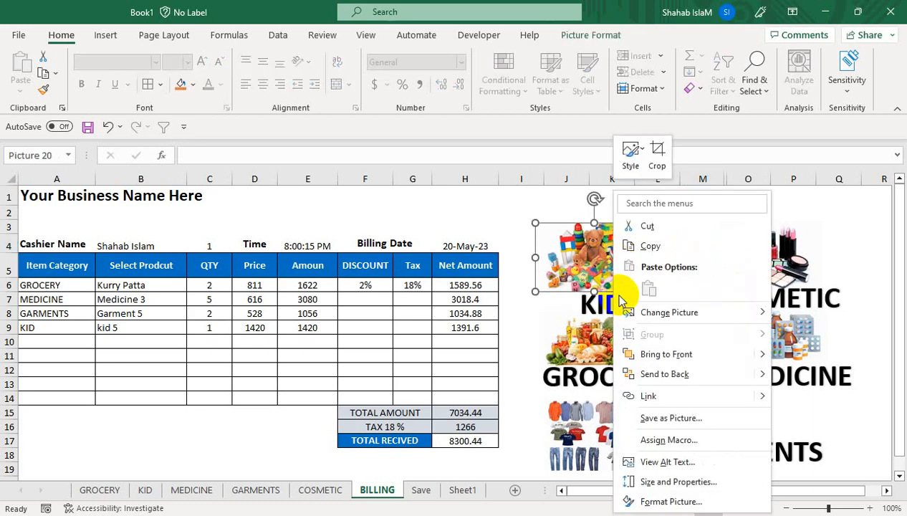
mouse_move(620, 318)
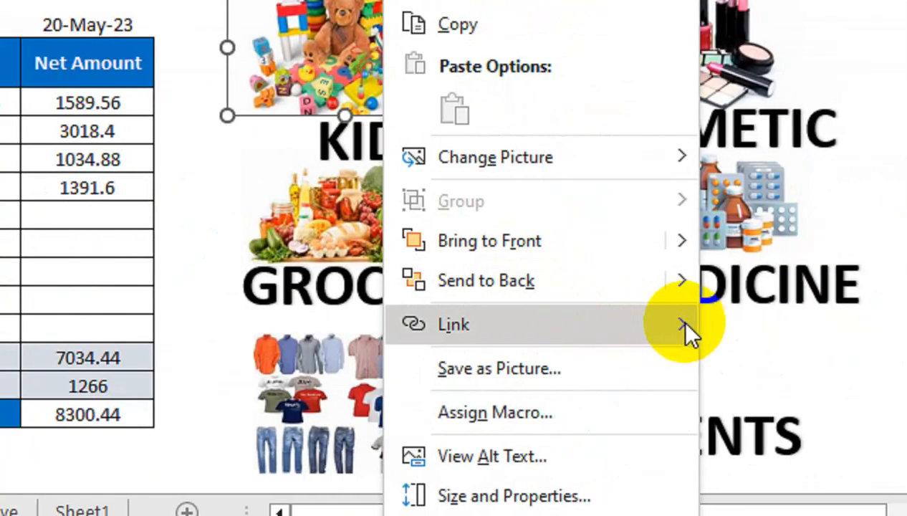
mouse_move(763, 396)
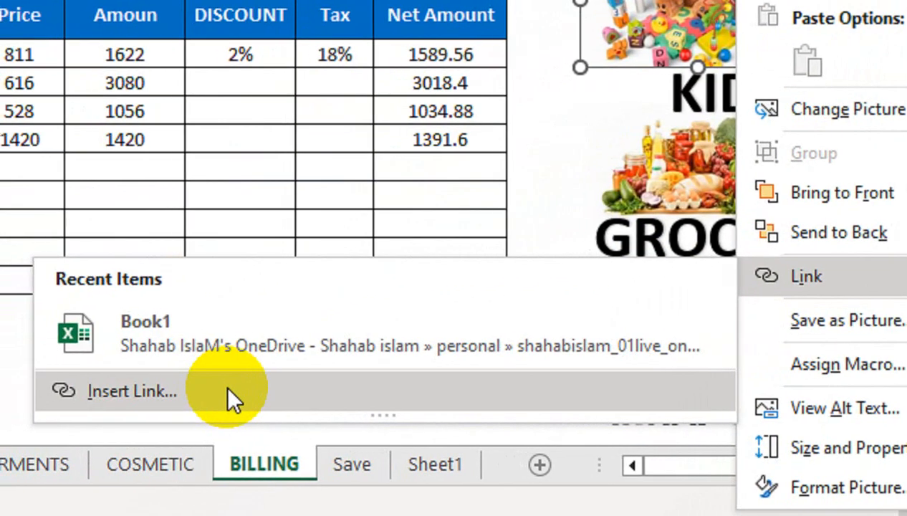
left_click(84, 433)
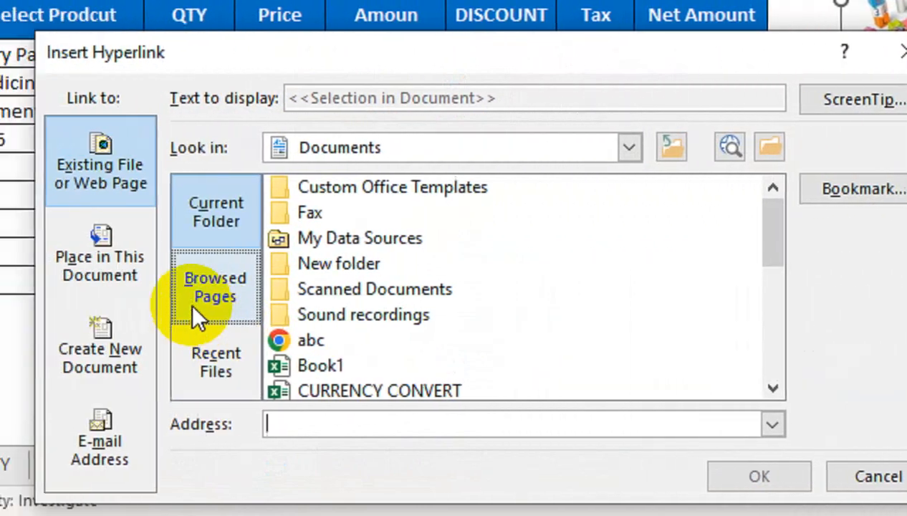
left_click(84, 243)
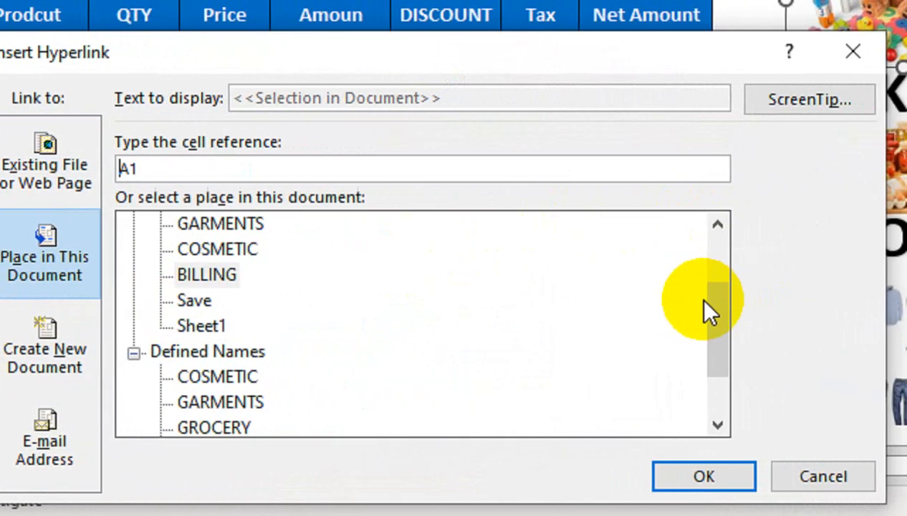
left_click_drag(856, 309, 875, 222)
left_click(343, 278)
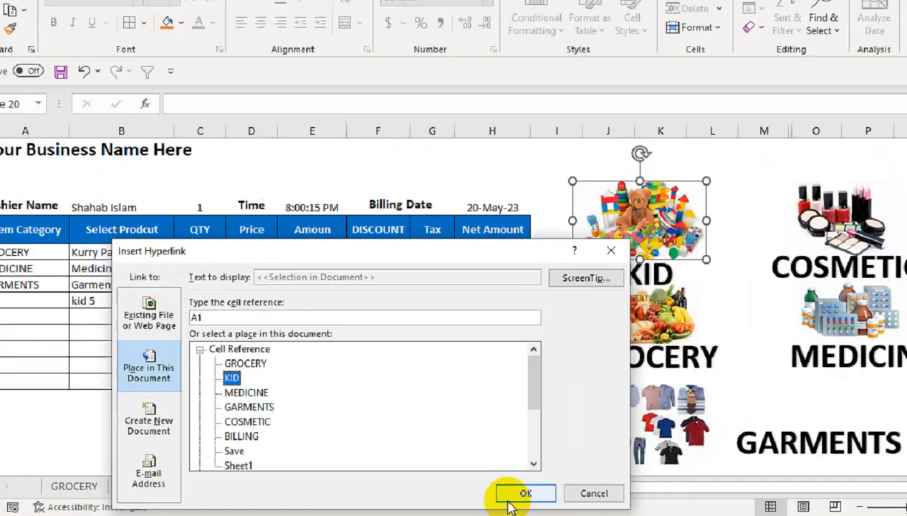
left_click(706, 481)
Step: Link the cosmetics picture to its matching sheet
right_click(776, 265)
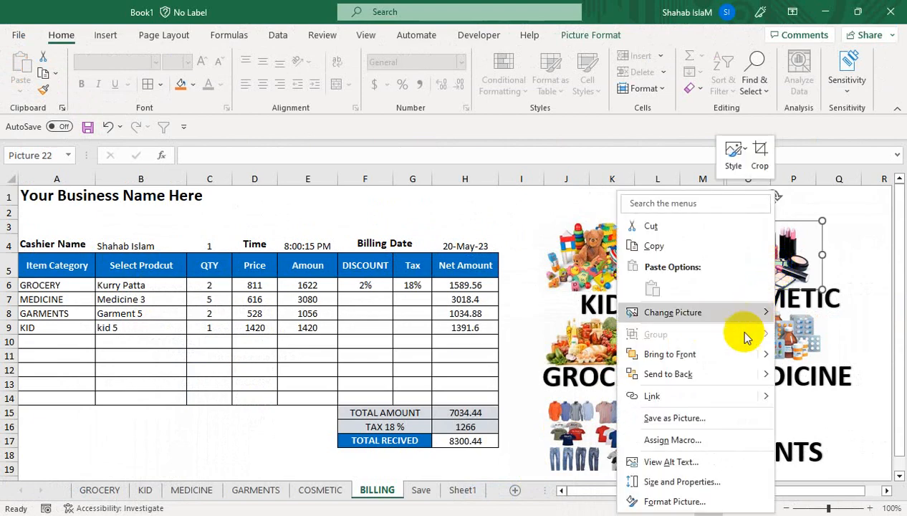
mouse_move(760, 396)
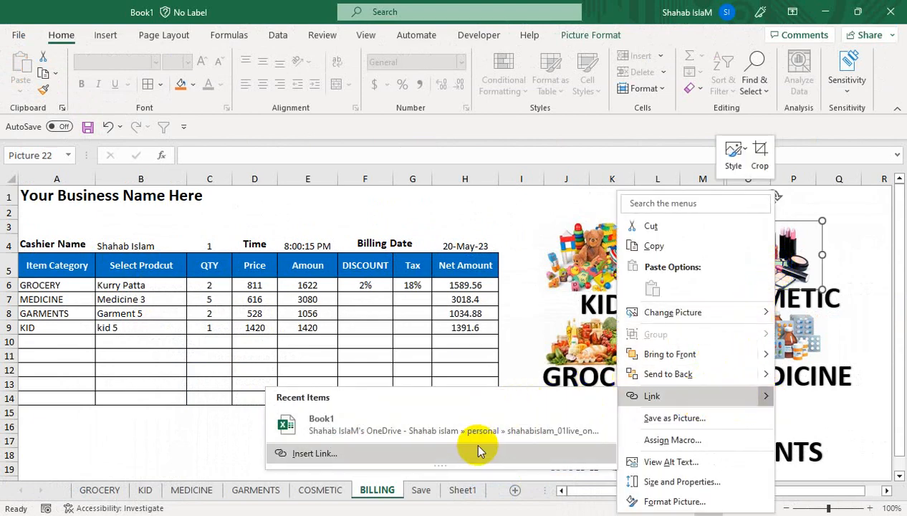
left_click(471, 453)
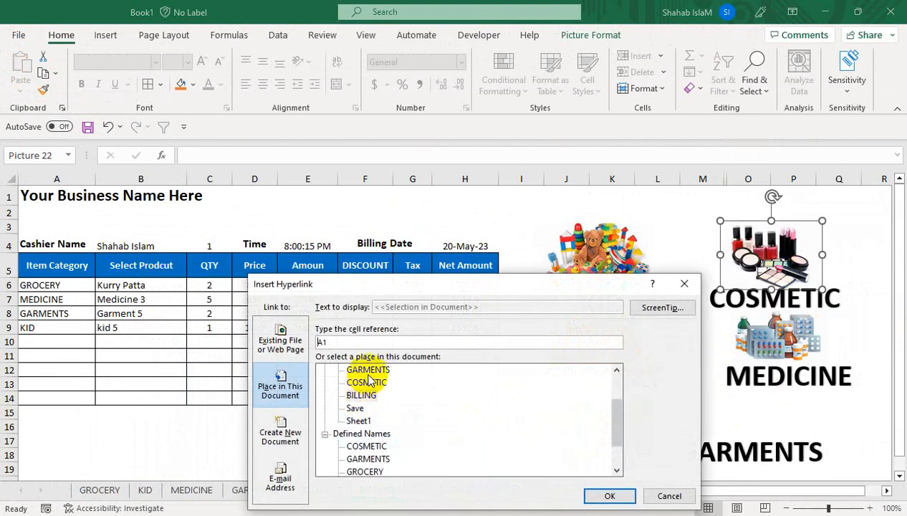
left_click(611, 496)
Step: Link the grocery picture to the GROCERY sheet
right_click(618, 356)
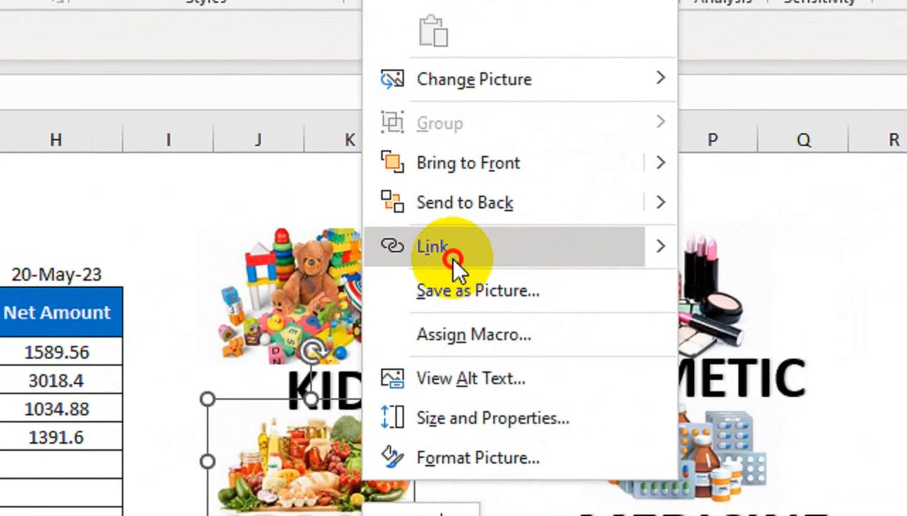
left_click(448, 256)
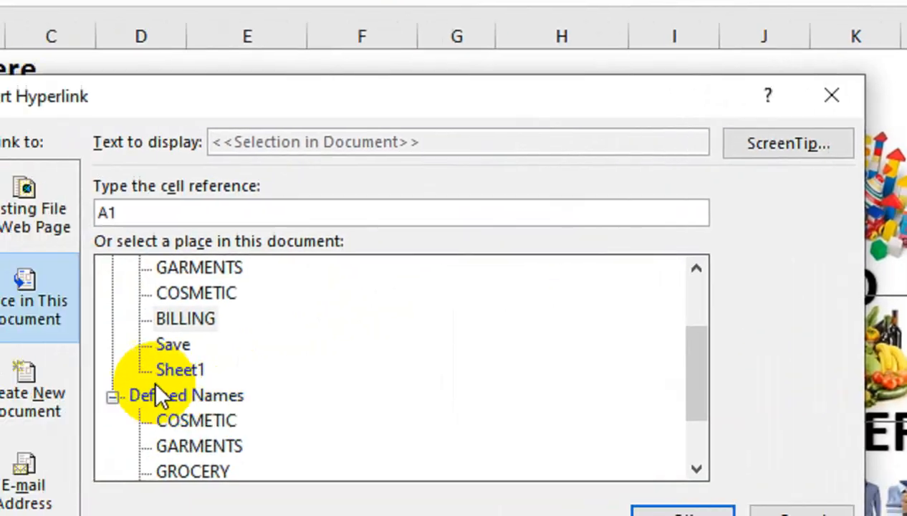
left_click(286, 268)
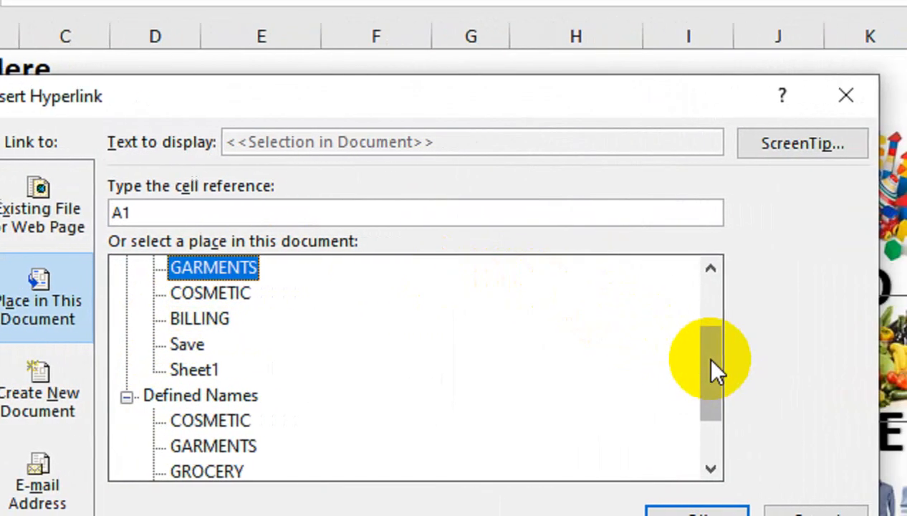
left_click_drag(772, 370, 772, 322)
left_click(215, 294)
left_click(684, 512)
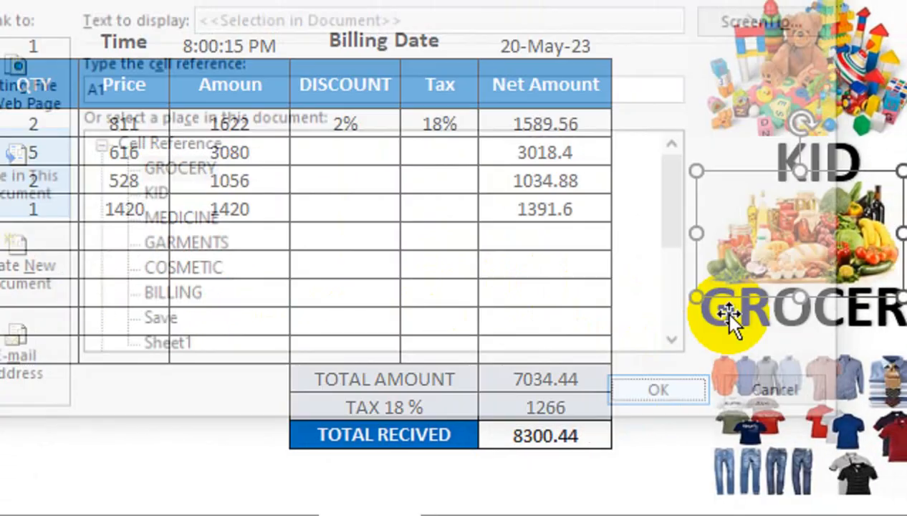
Step: Link the medicine picture to the MEDICINE sheet
right_click(684, 247)
left_click(656, 8)
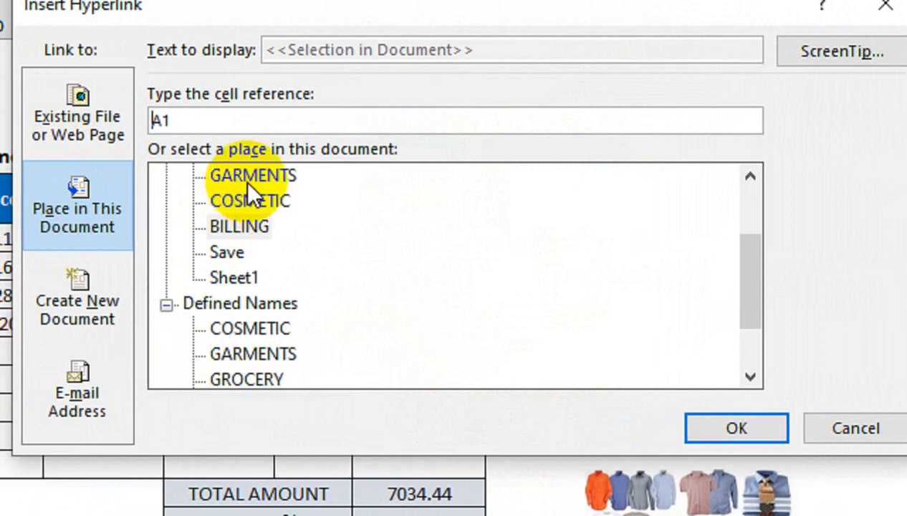
scroll(687, 276, "up", 5)
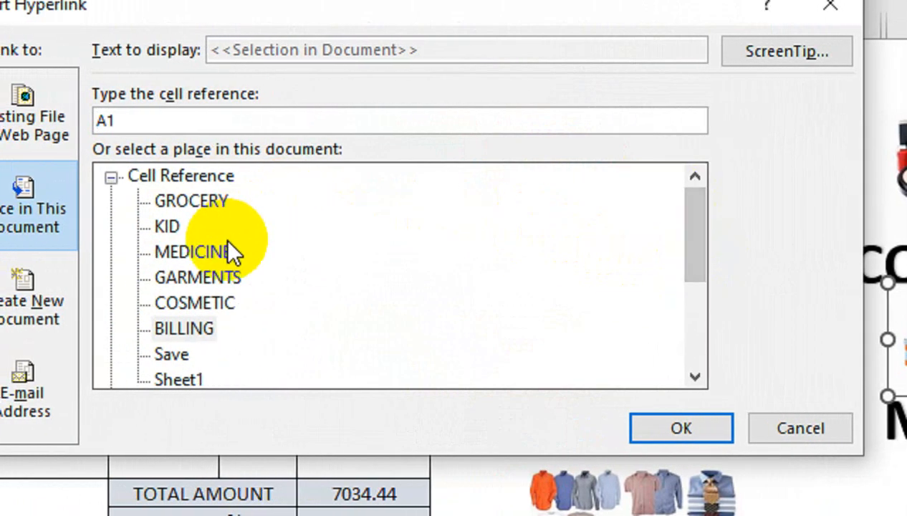
left_click(215, 250)
left_click(699, 426)
Step: Link the clothes picture to the GARMENTS sheet
right_click(605, 393)
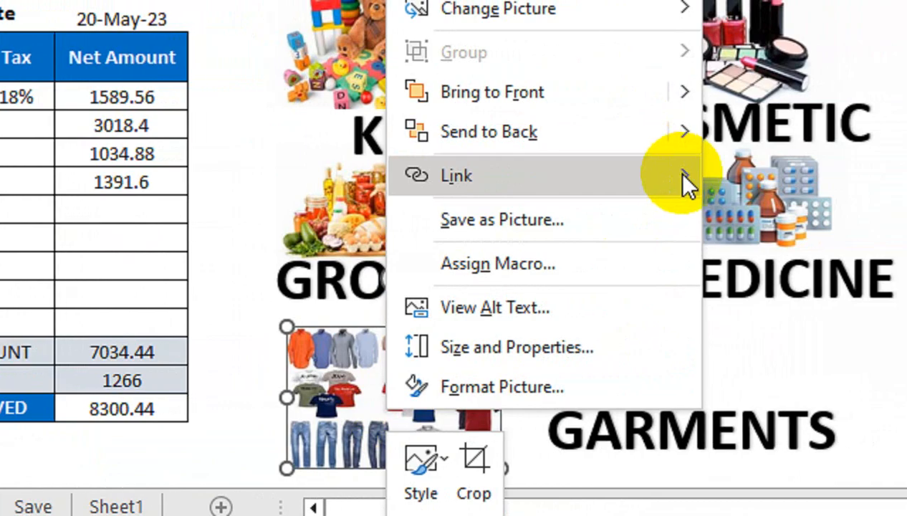
mouse_move(686, 182)
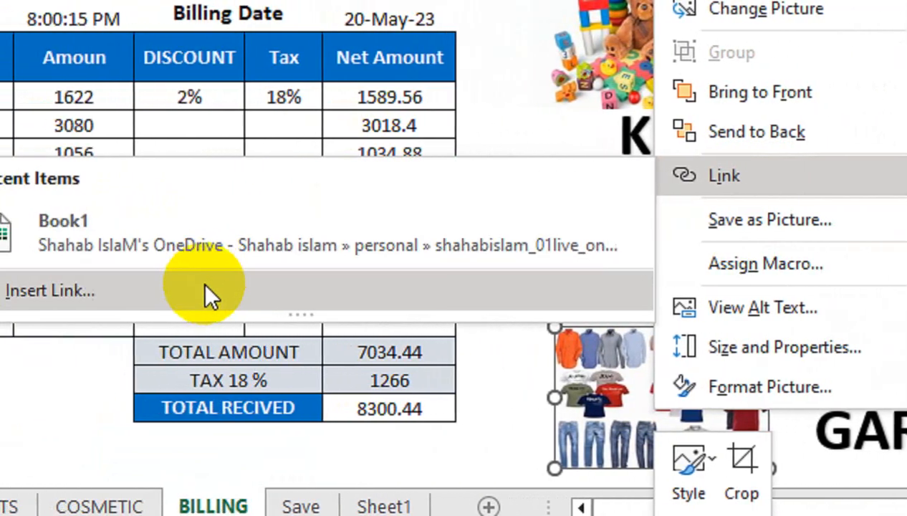
left_click(2, 289)
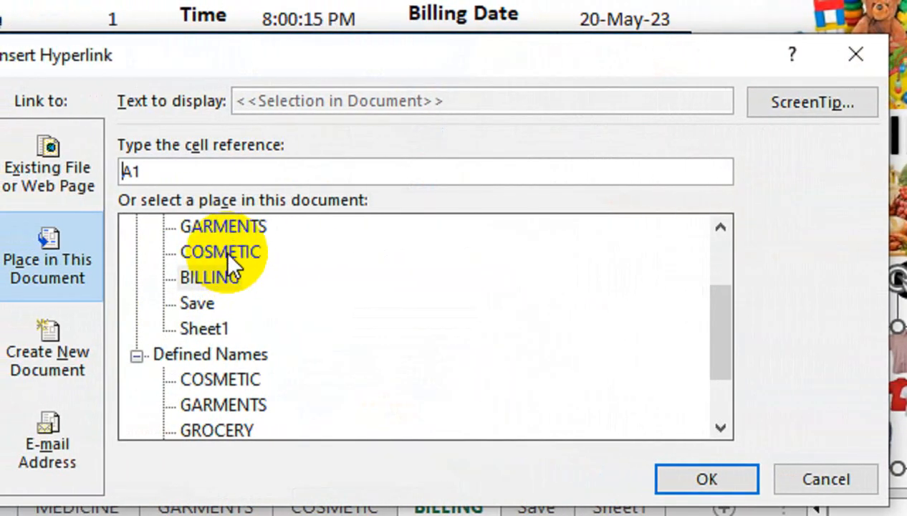
left_click(142, 228)
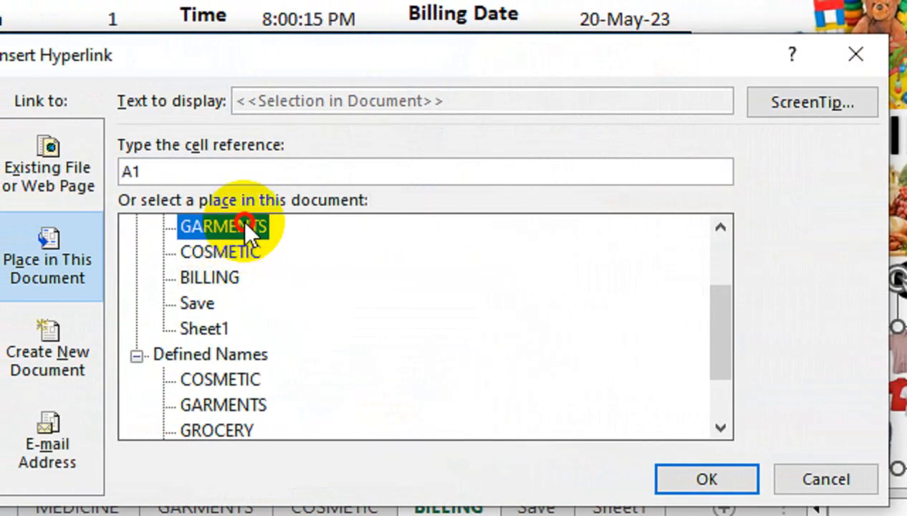
left_click(583, 477)
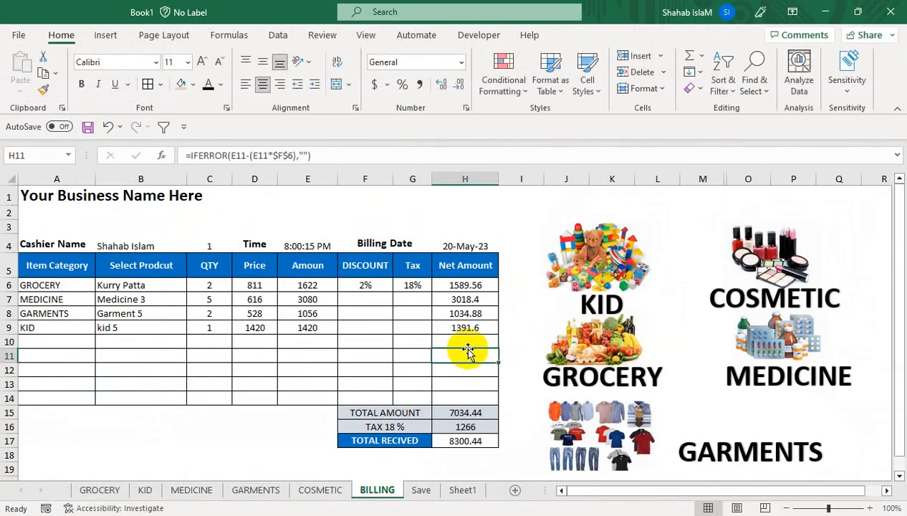
Step: Test the toys and COSMETIC picture links, returning to the BILLING sheet
left_click(622, 269)
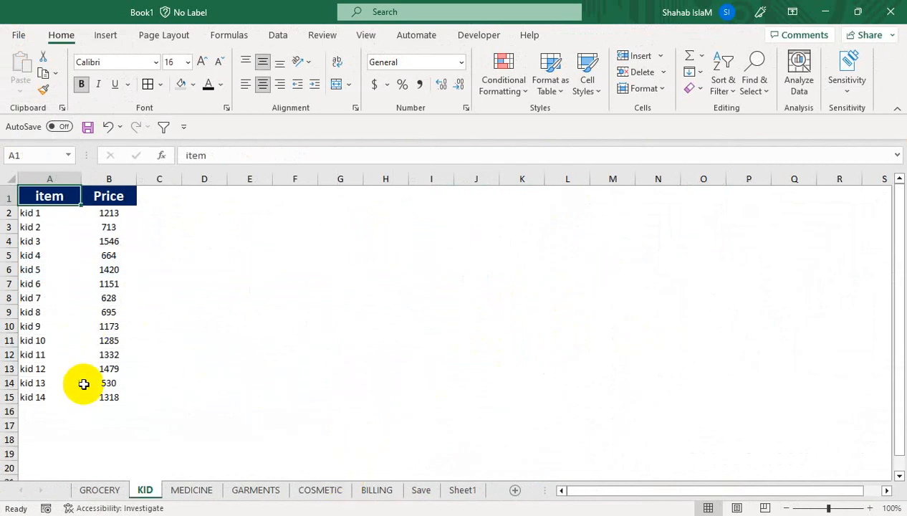
left_click(104, 489)
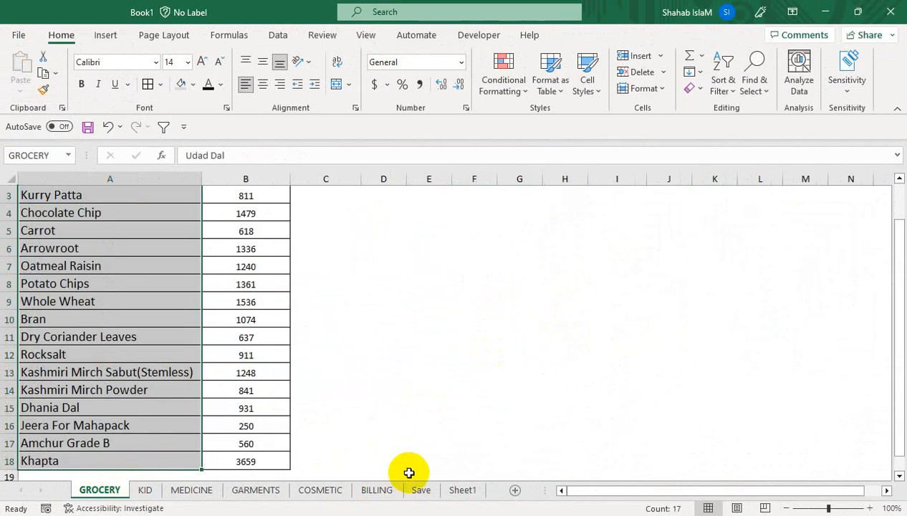
left_click(376, 489)
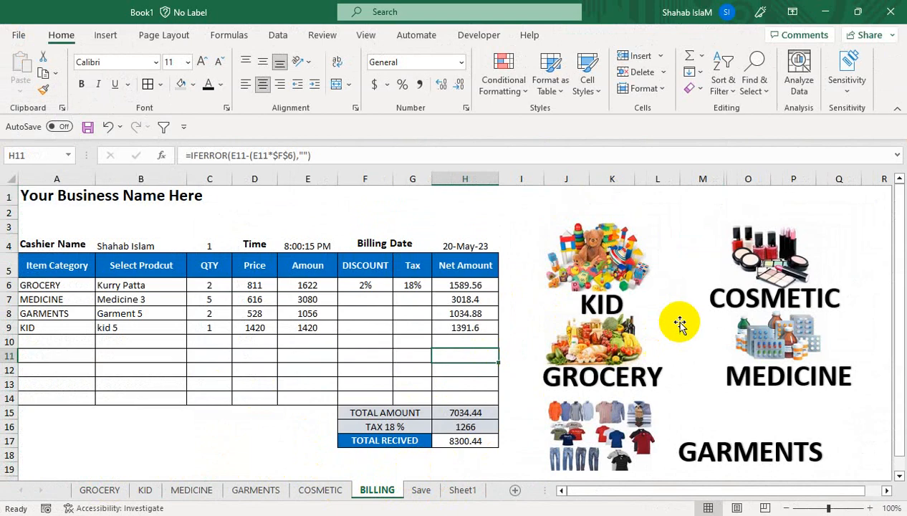
left_click(768, 264)
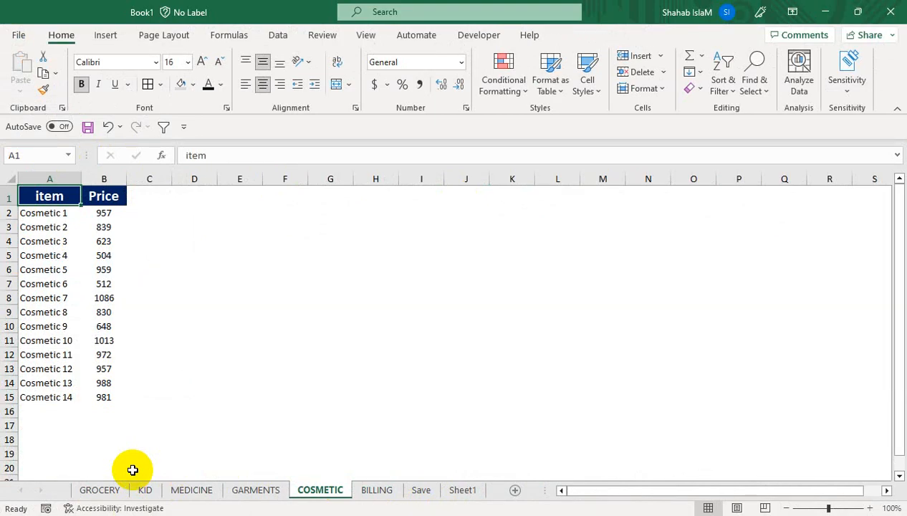
left_click(392, 491)
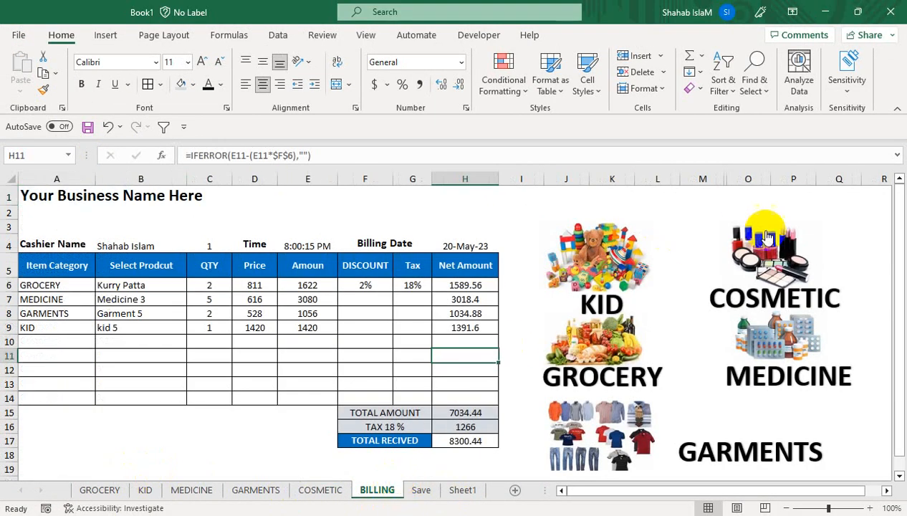
Step: Test the MEDICINE picture link, check the GROCERY sheet, then go back to BILLING
left_click(781, 342)
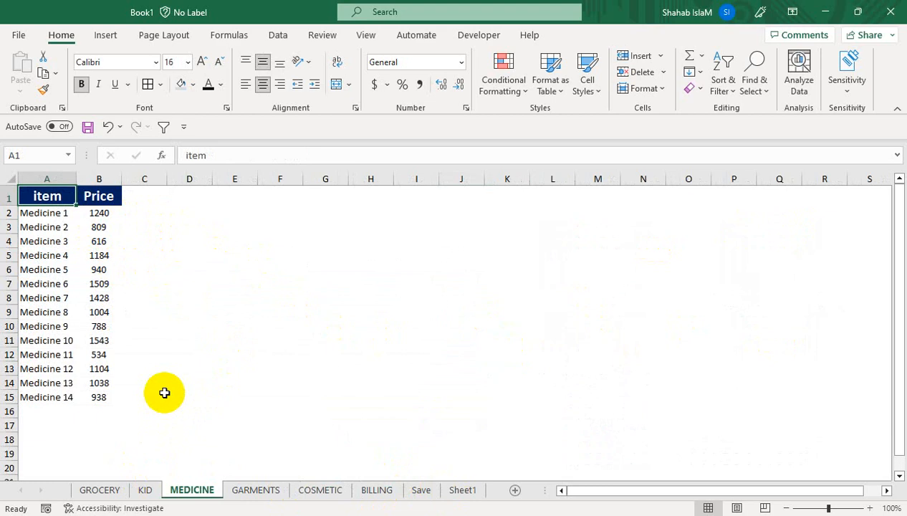
left_click(132, 228)
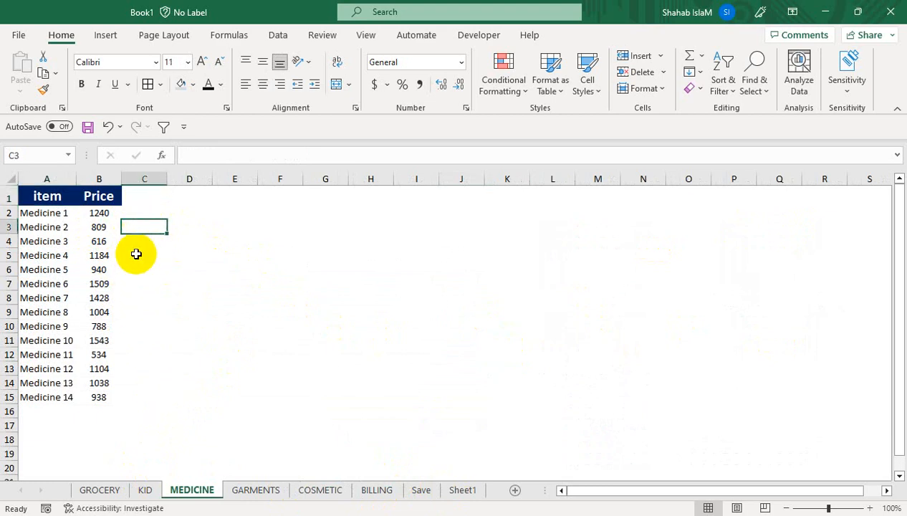
left_click(138, 270)
left_click(139, 335)
left_click(99, 489)
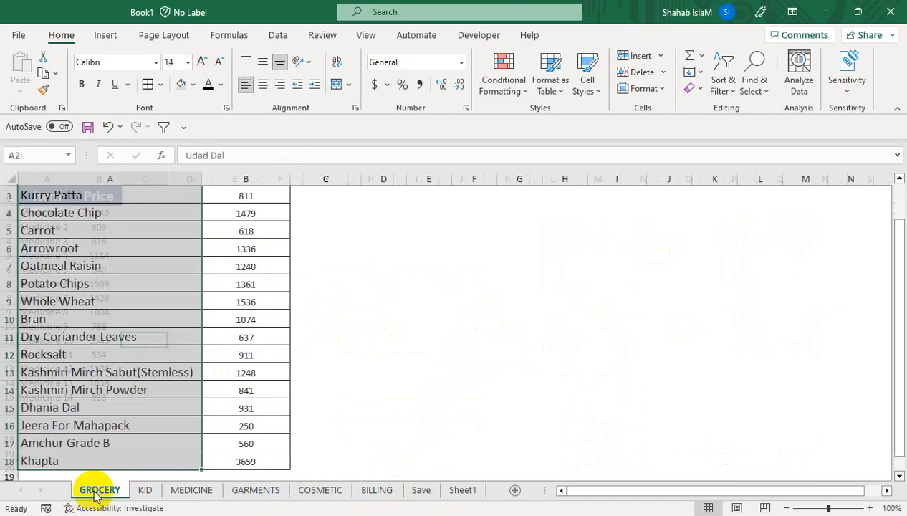
left_click_drag(184, 358, 148, 160)
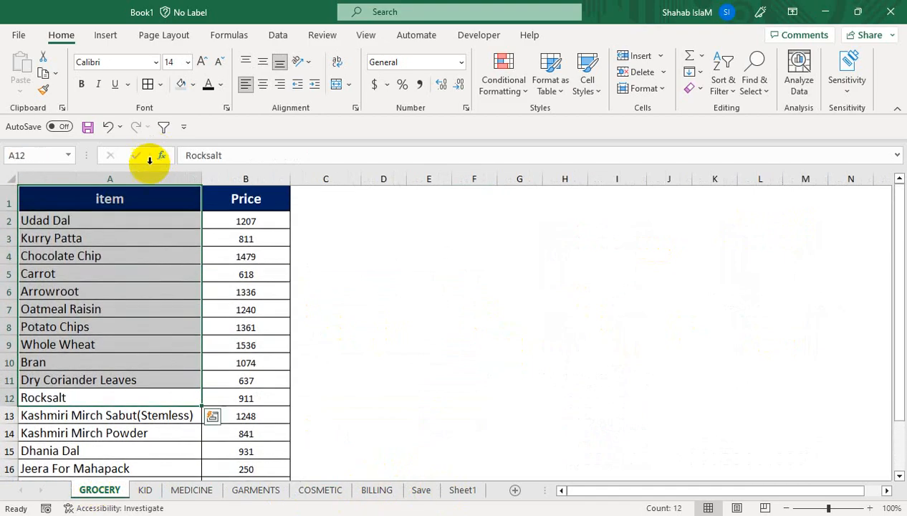
left_click(158, 239)
left_click(378, 491)
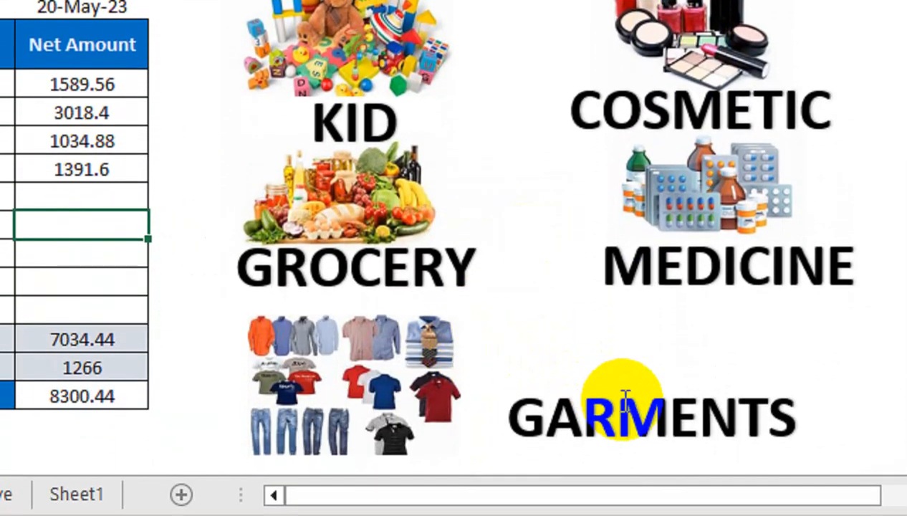
Step: Move the GARMENTS label left next to the clothes picture
left_click(623, 402)
left_click_drag(556, 371, 510, 369)
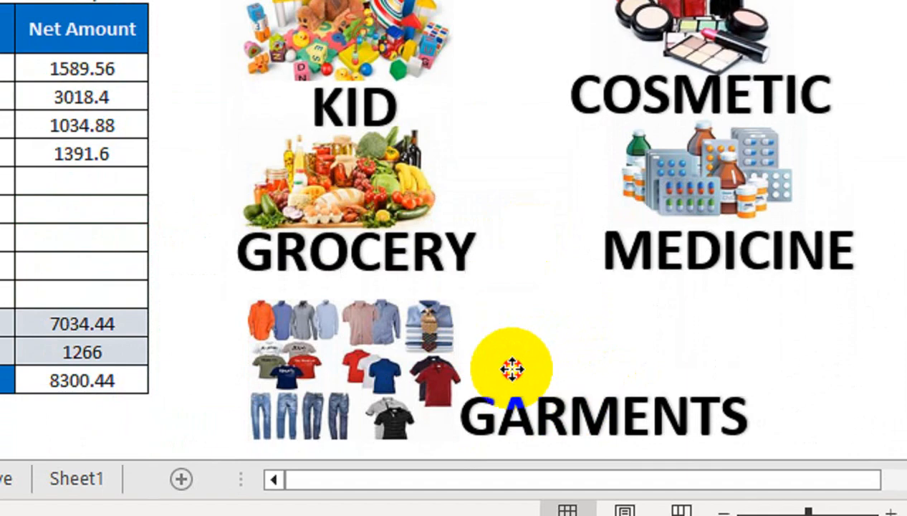
left_click(61, 154)
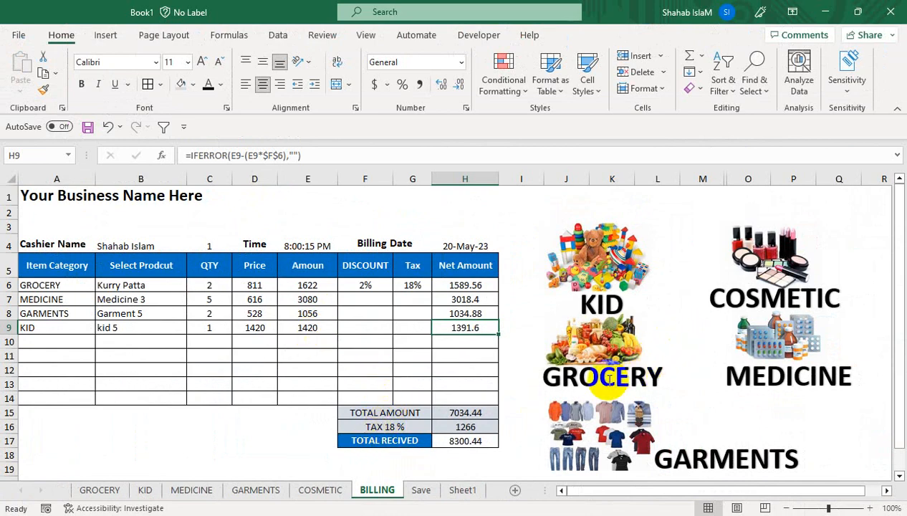
Step: Draw a rectangle beside the GROCERY price list and fill it orange
left_click(91, 492)
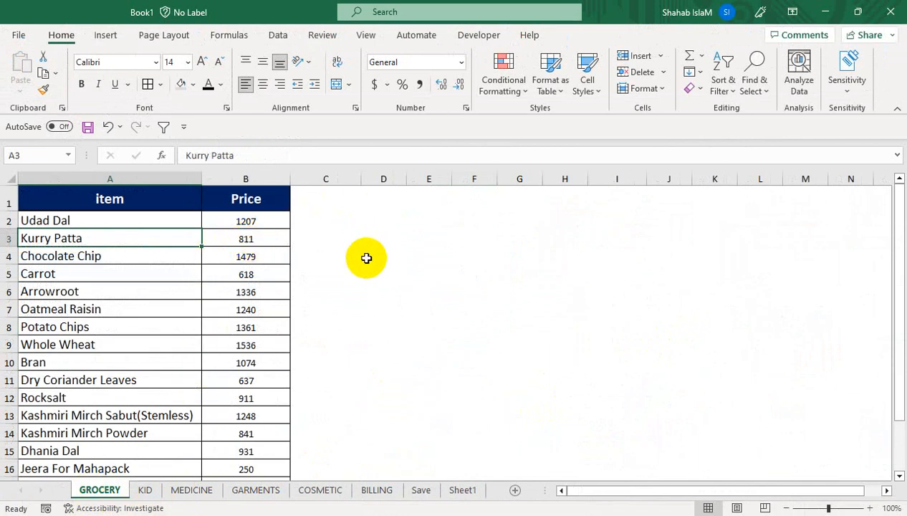
left_click(95, 41)
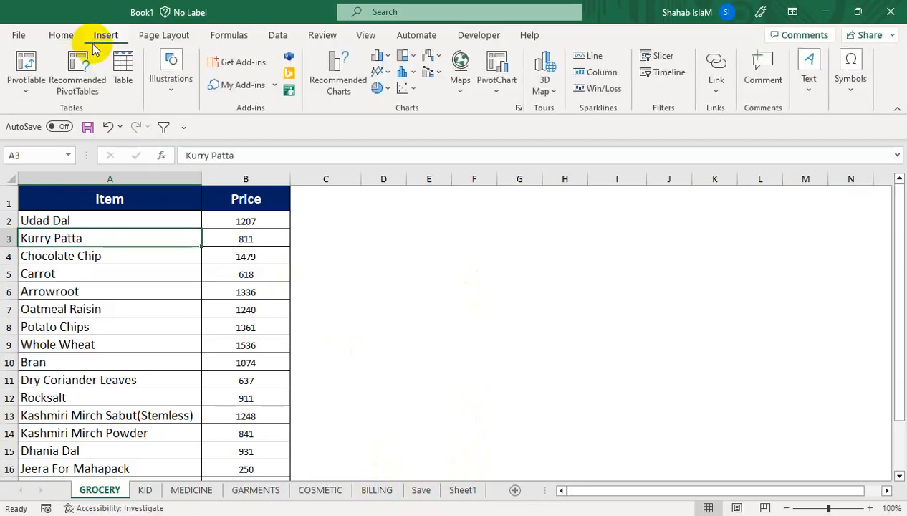
left_click(172, 87)
left_click(198, 159)
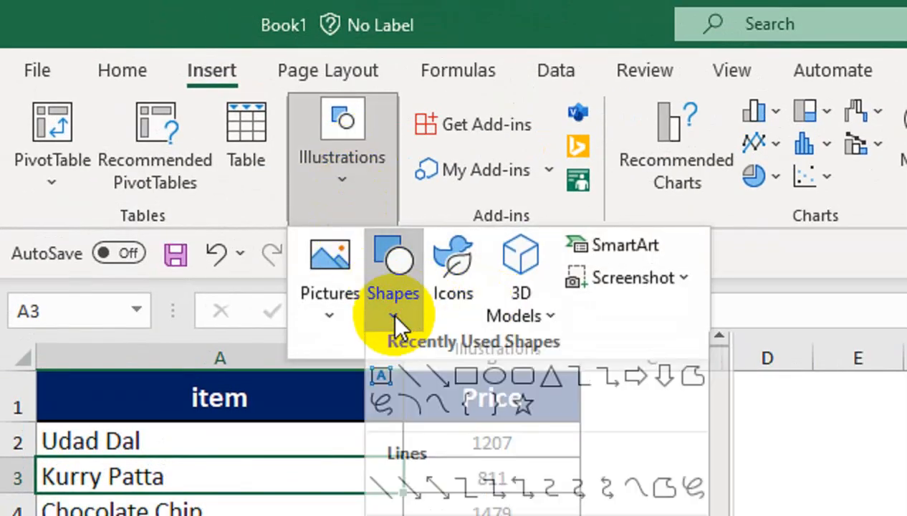
left_click(470, 395)
left_click_drag(674, 444, 906, 515)
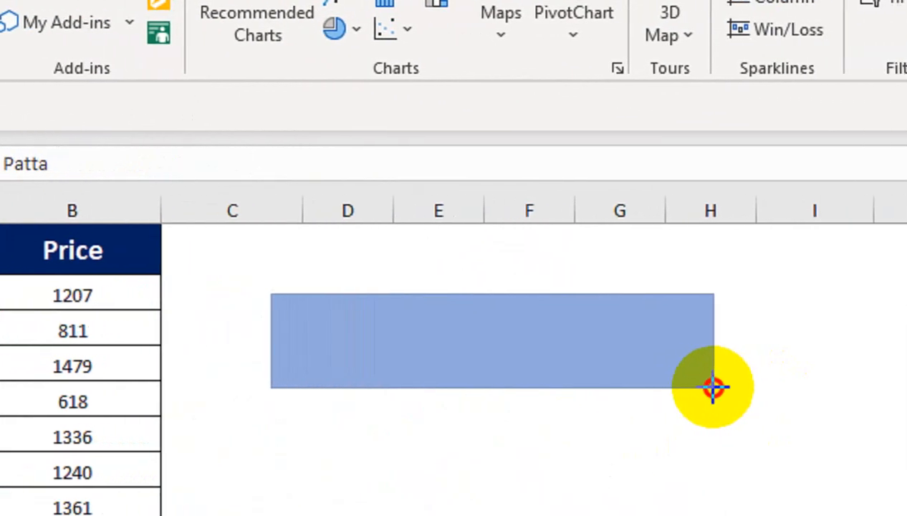
left_click_drag(712, 388, 714, 389)
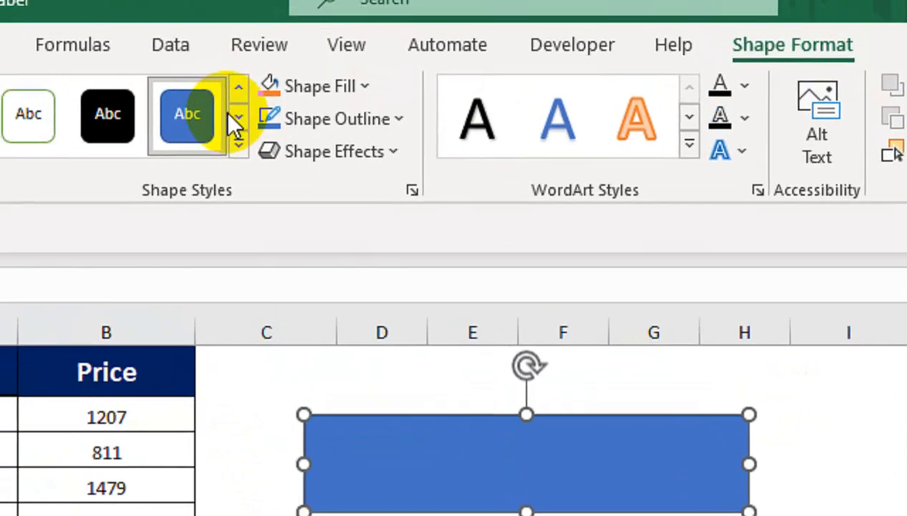
left_click(239, 143)
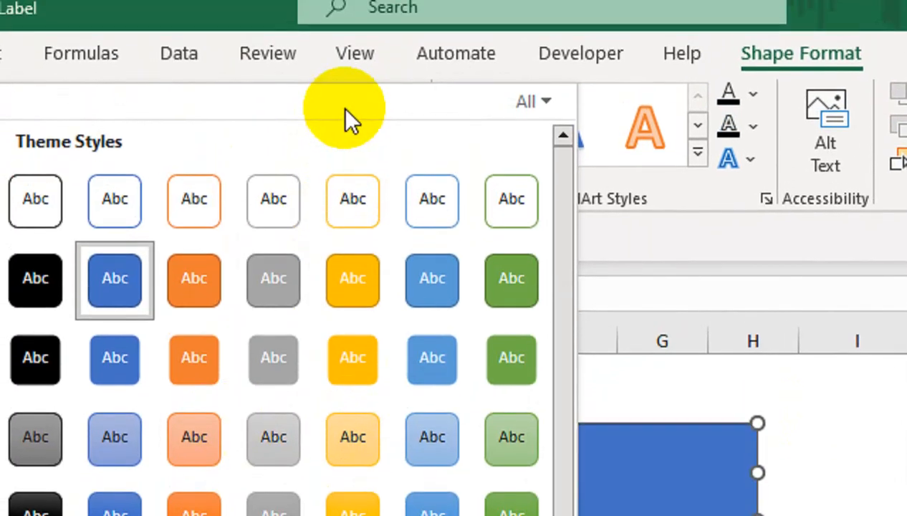
left_click(359, 60)
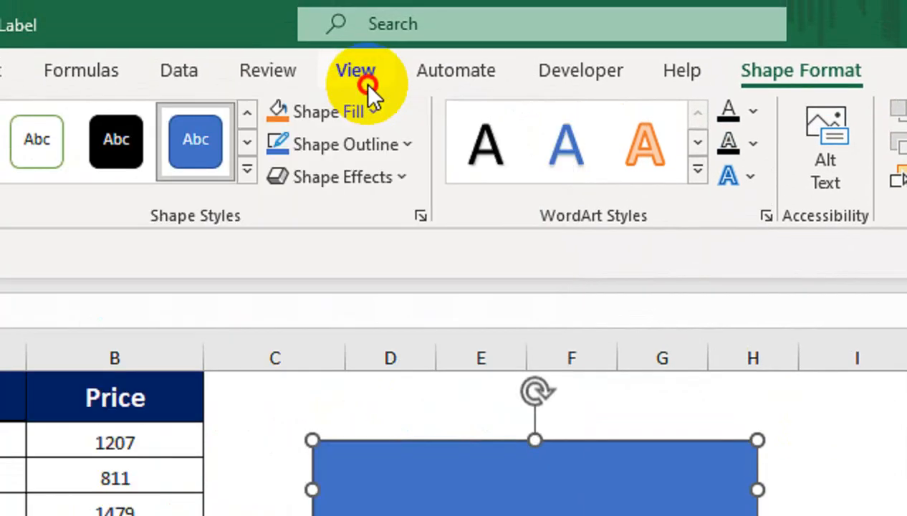
left_click(749, 81)
left_click(365, 111)
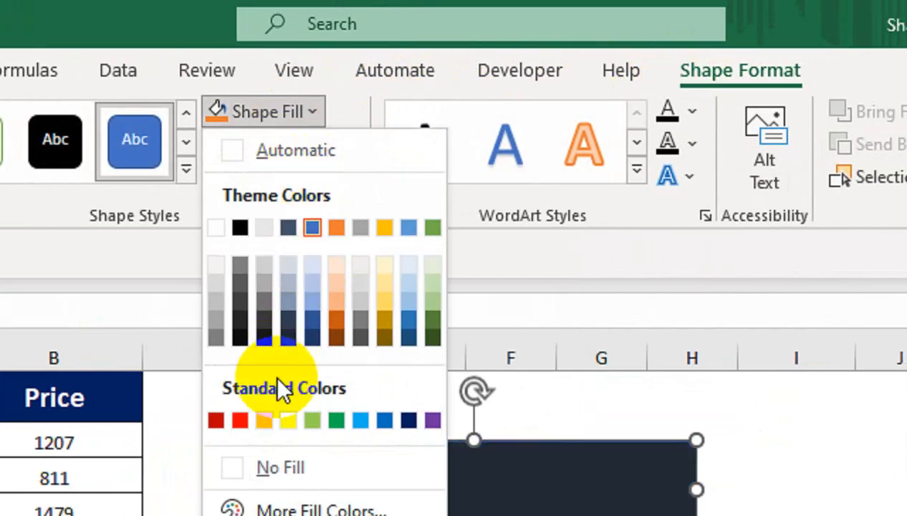
left_click(264, 419)
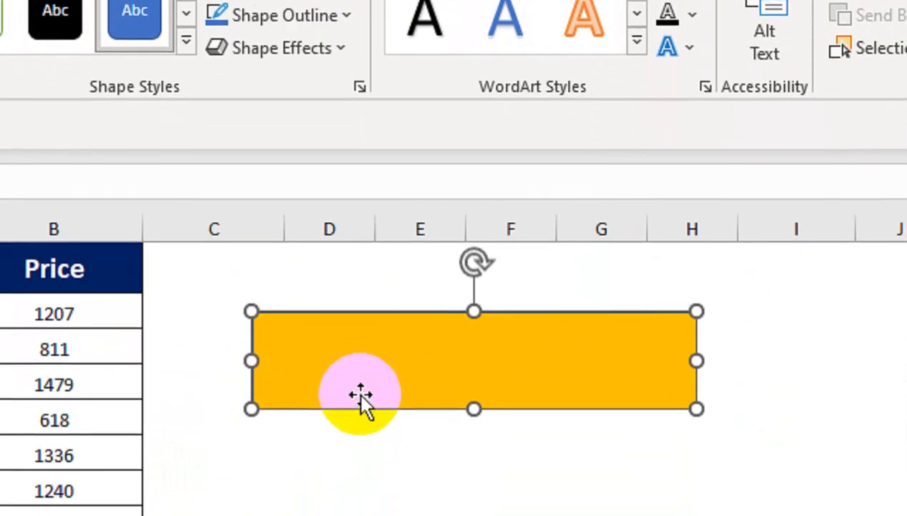
Step: Label the rectangle RETUEN BILLING SHEET in bold, middle-aligned 24-point text and widen it to fit
right_click(361, 401)
left_click(472, 277)
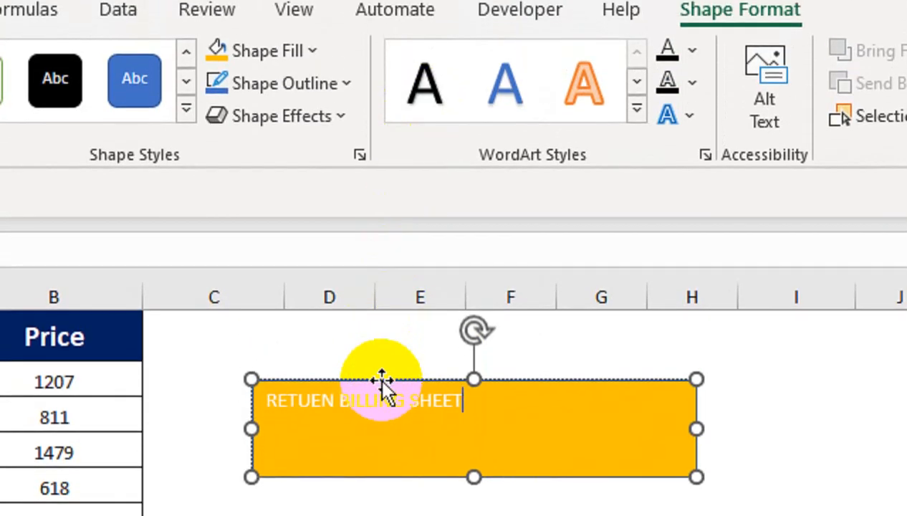
left_click(382, 380)
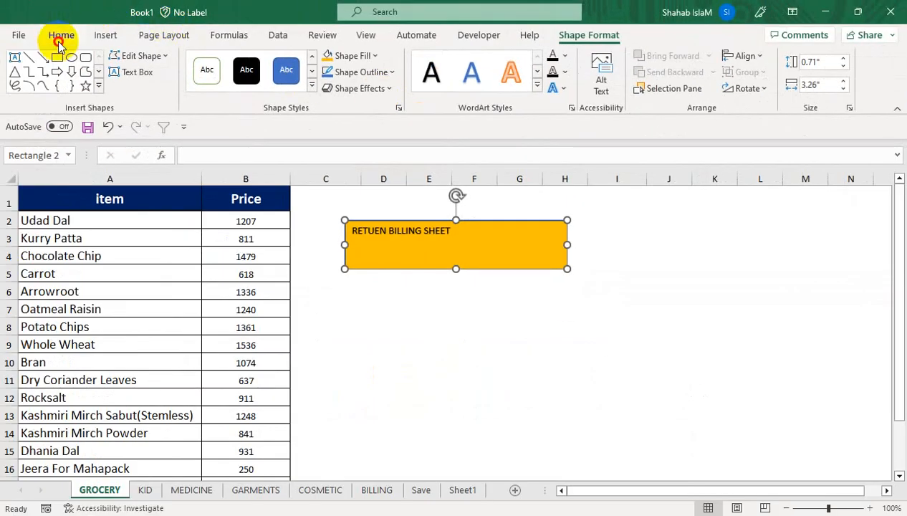
left_click(61, 35)
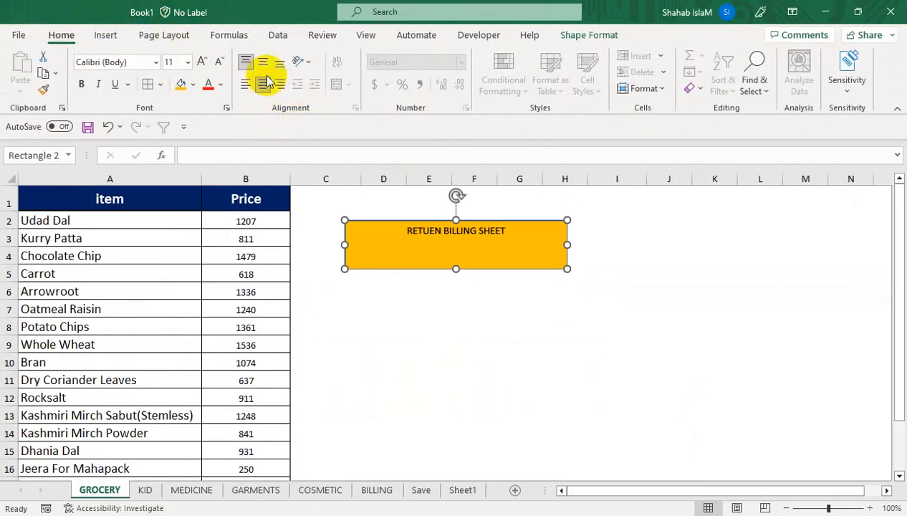
left_click(263, 62)
left_click(204, 64)
left_click(81, 84)
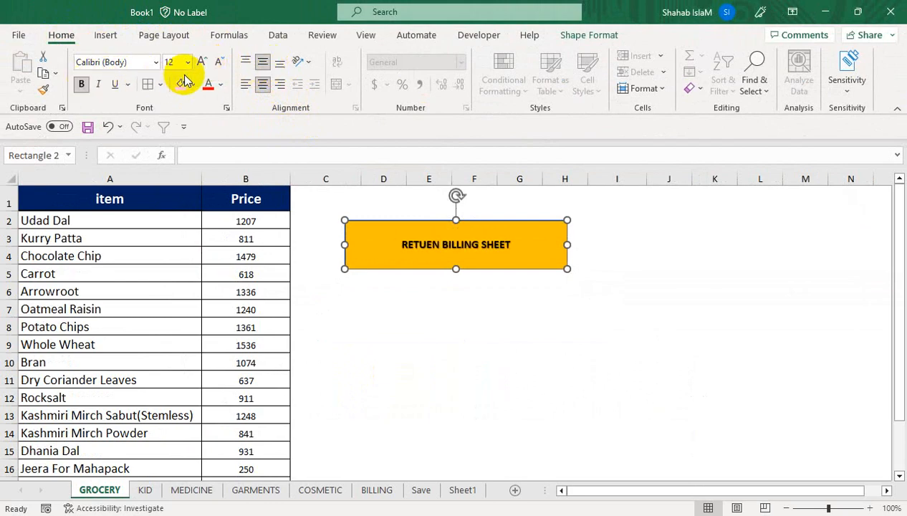
left_click(202, 62)
left_click(202, 62)
left_click(202, 62)
left_click(202, 62)
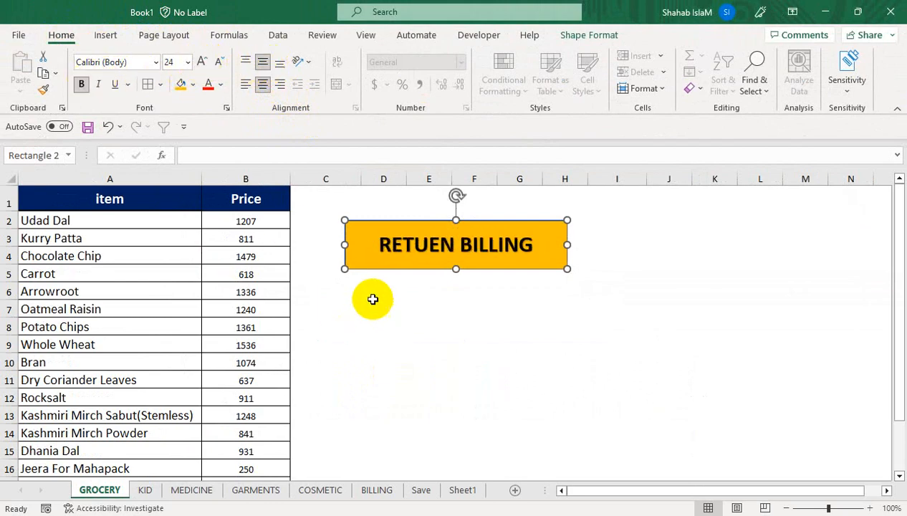
left_click_drag(568, 244, 599, 245)
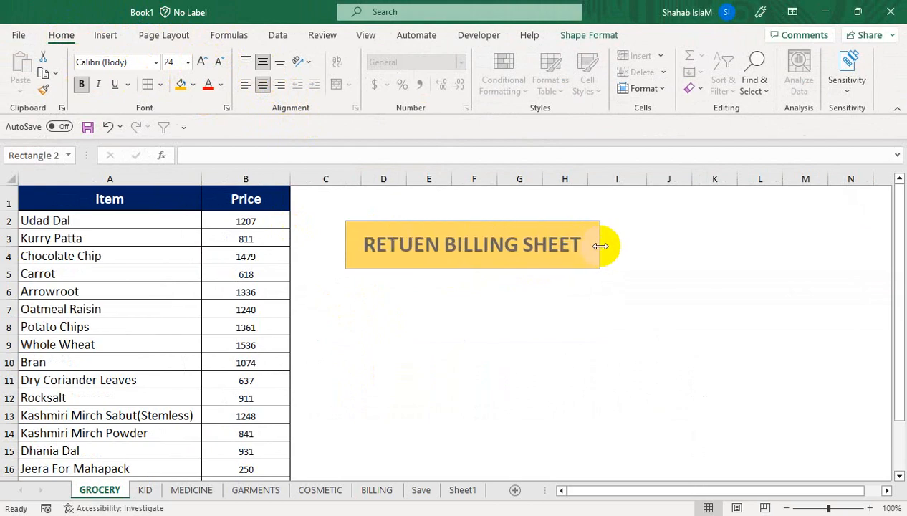
Step: Hyperlink the rectangle to the BILLING sheet in this document, then test it and the GROCERY picture link
right_click(452, 223)
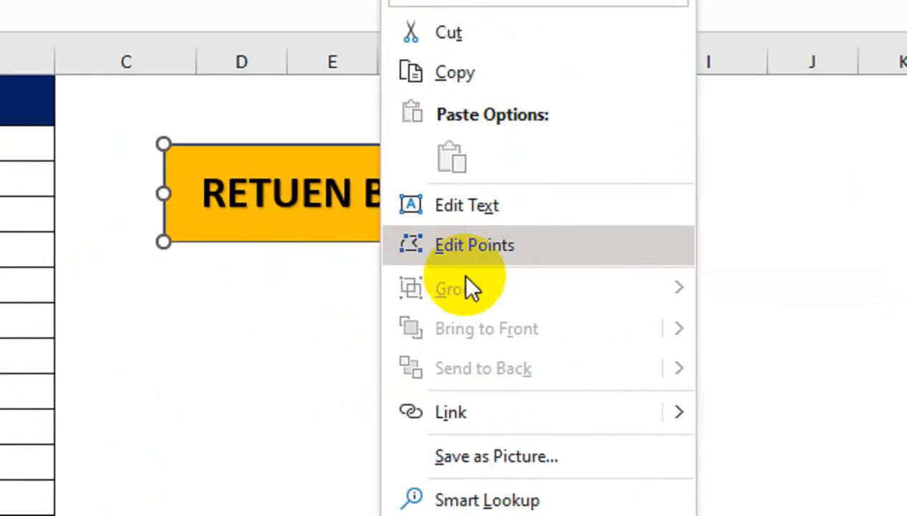
mouse_move(604, 358)
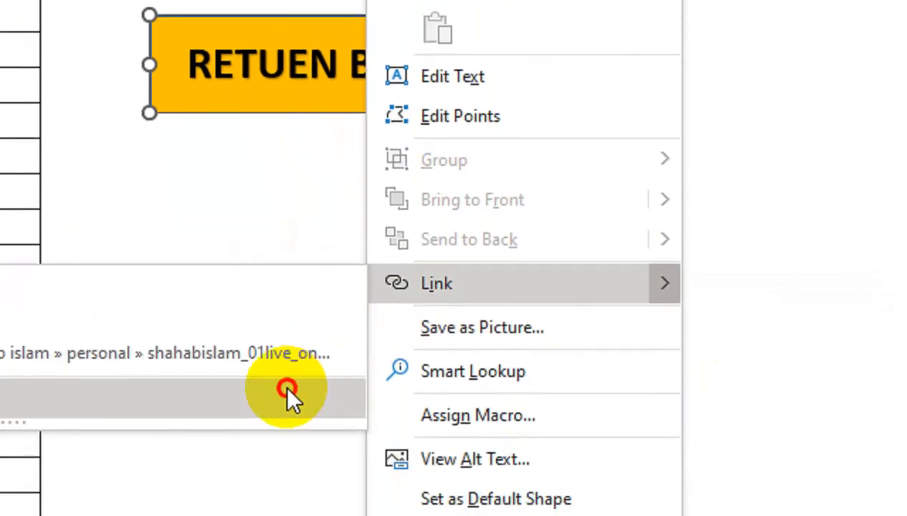
left_click(300, 498)
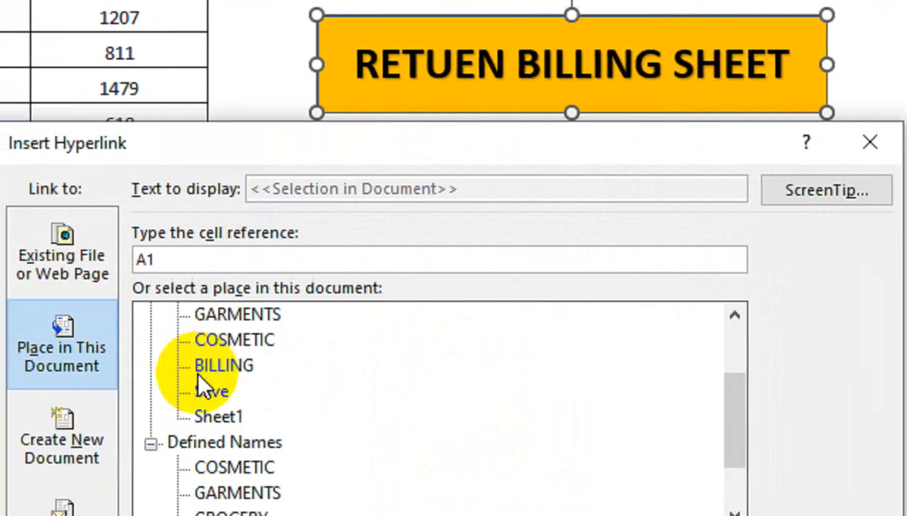
left_click(224, 366)
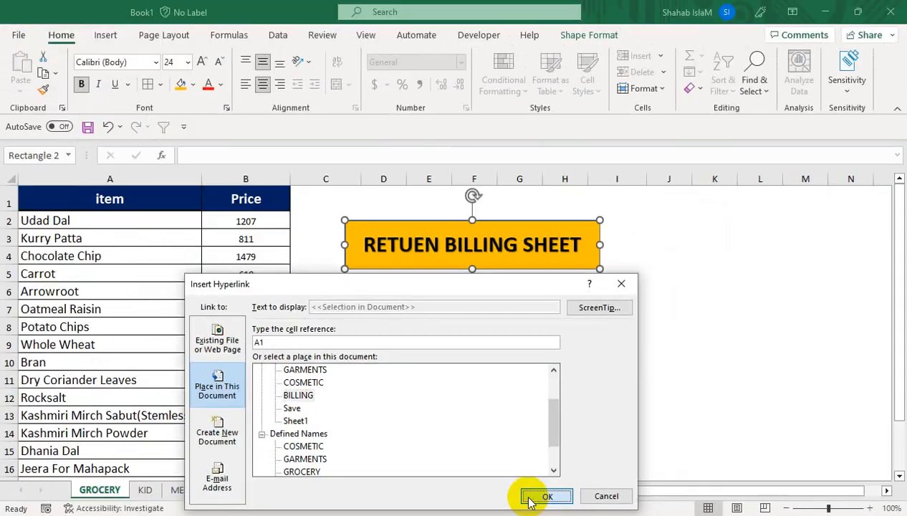
left_click(745, 475)
left_click(488, 311)
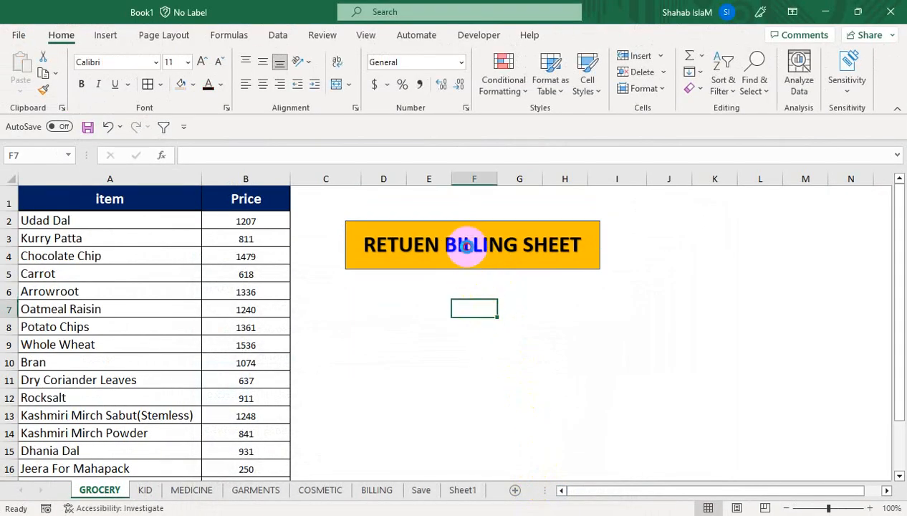
left_click(466, 242)
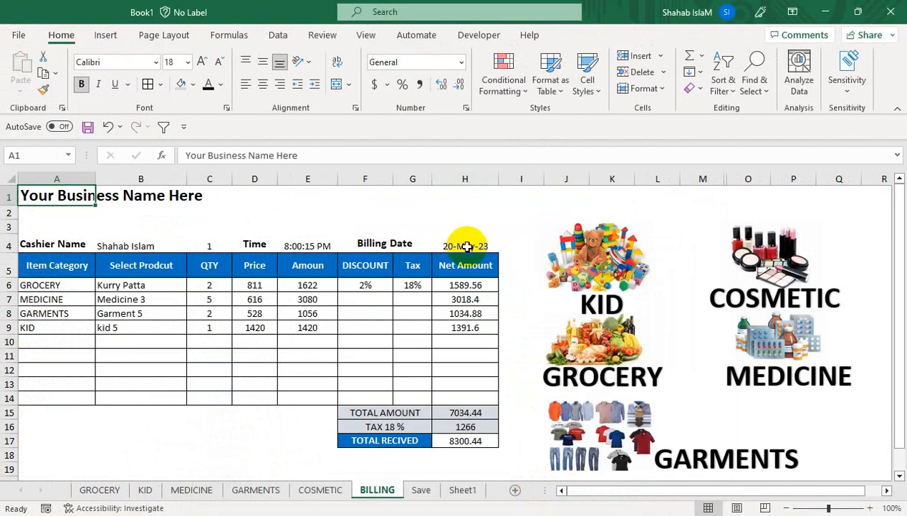
left_click(606, 356)
Step: Jump between BILLING and GROCERY using the new rectangle and the GROCERY picture
left_click(508, 269)
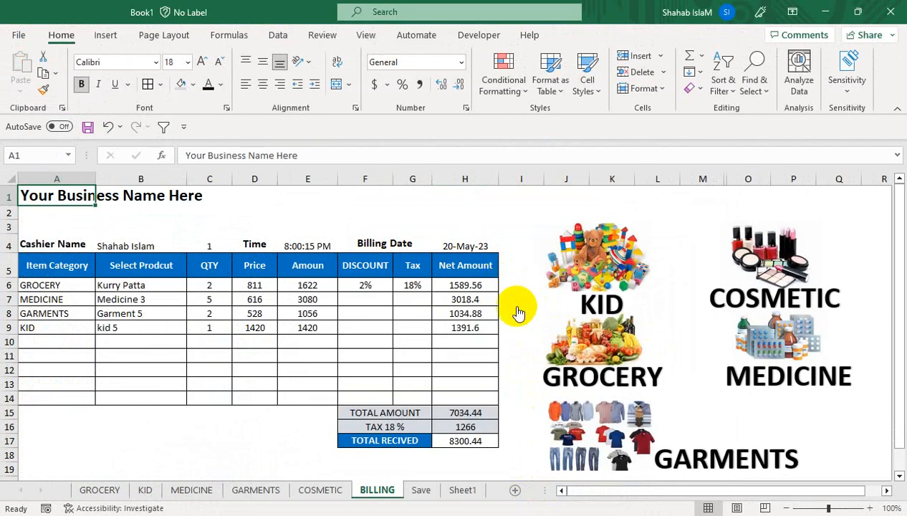
left_click(600, 347)
left_click(428, 274)
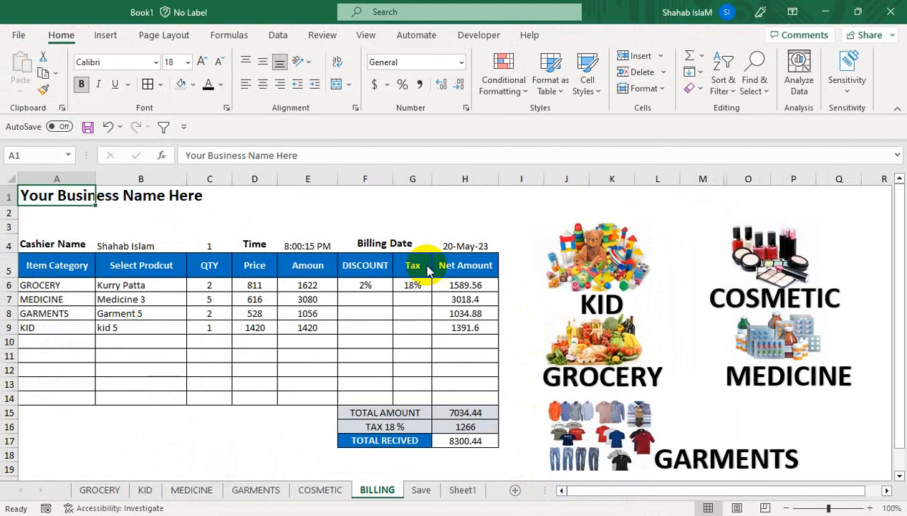
right_click(428, 271)
left_click(642, 331)
left_click(591, 342)
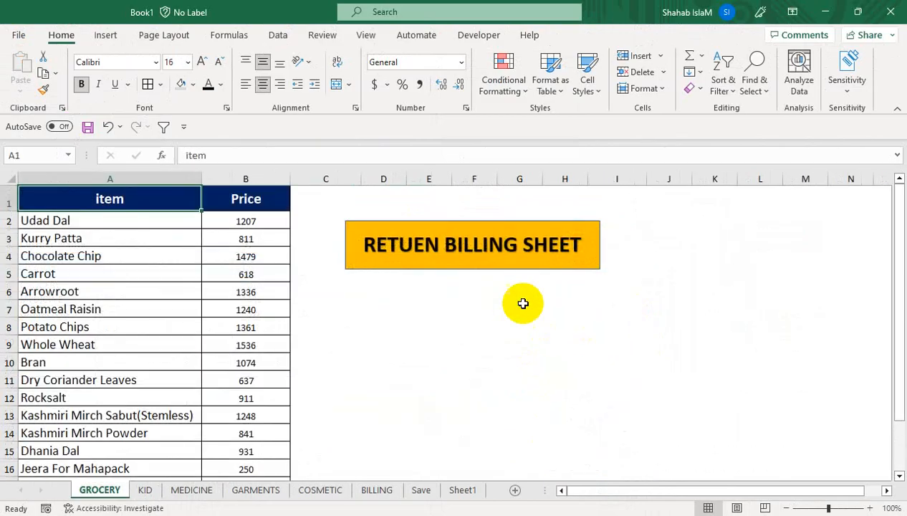
Step: Copy the RETUEN BILLING SHEET shape and paste it onto the KID and MEDICINE sheets near row 3
right_click(440, 227)
left_click(478, 149)
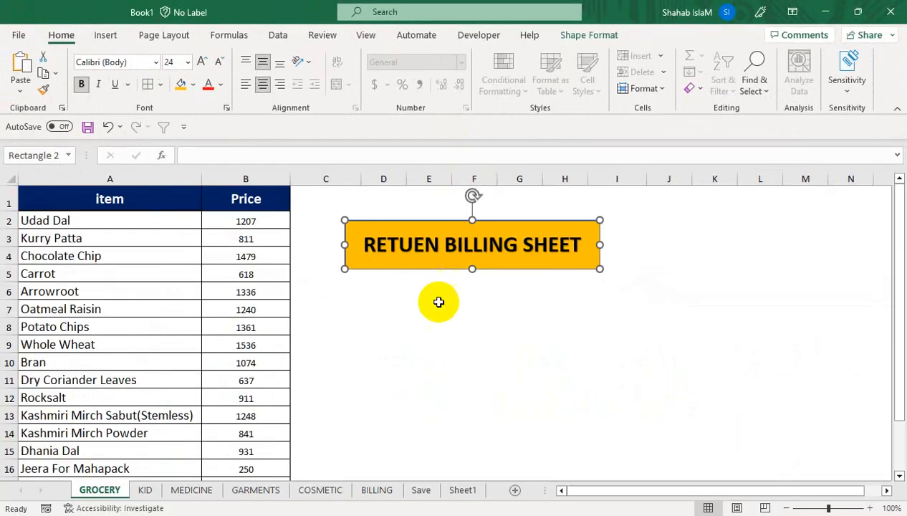
left_click(145, 489)
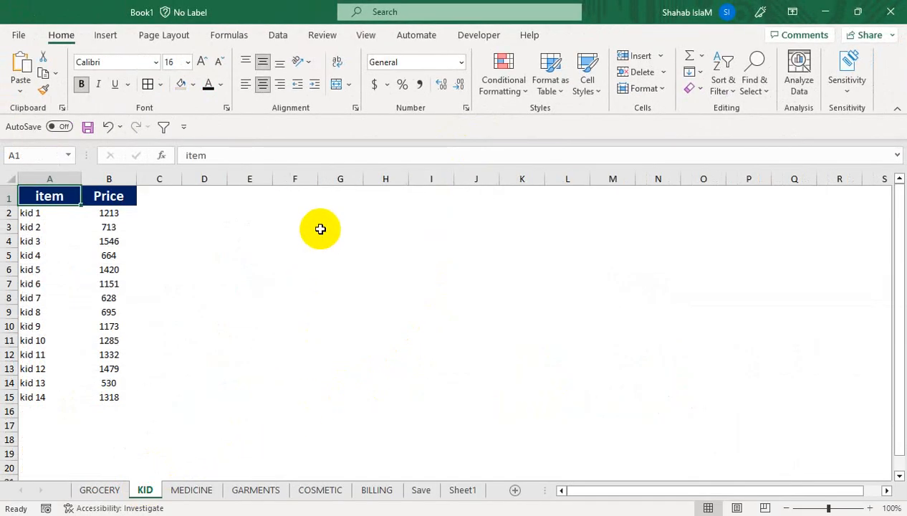
left_click(207, 233)
key("ctrl+v")
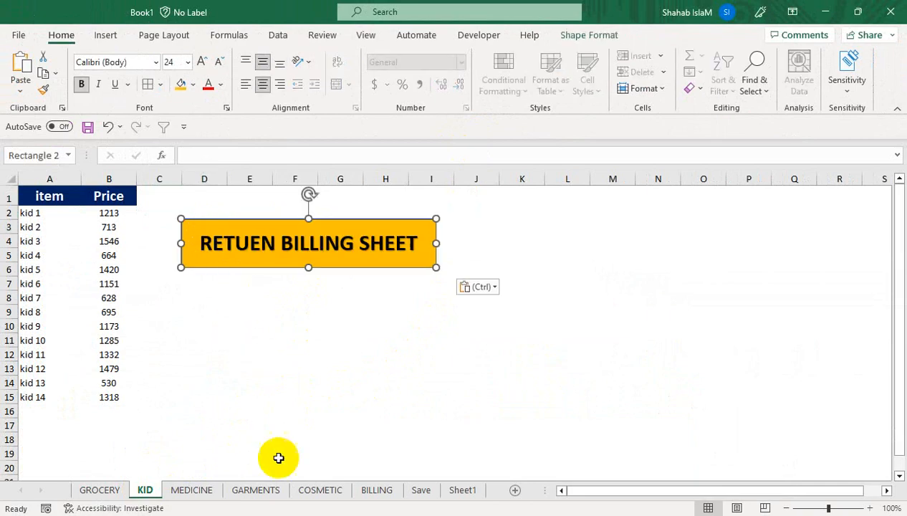
left_click(210, 493)
key("ctrl+v")
left_click_drag(216, 338, 232, 231)
Step: Paste the return shape onto the GARMENTS and COSMETIC sheets
left_click(256, 492)
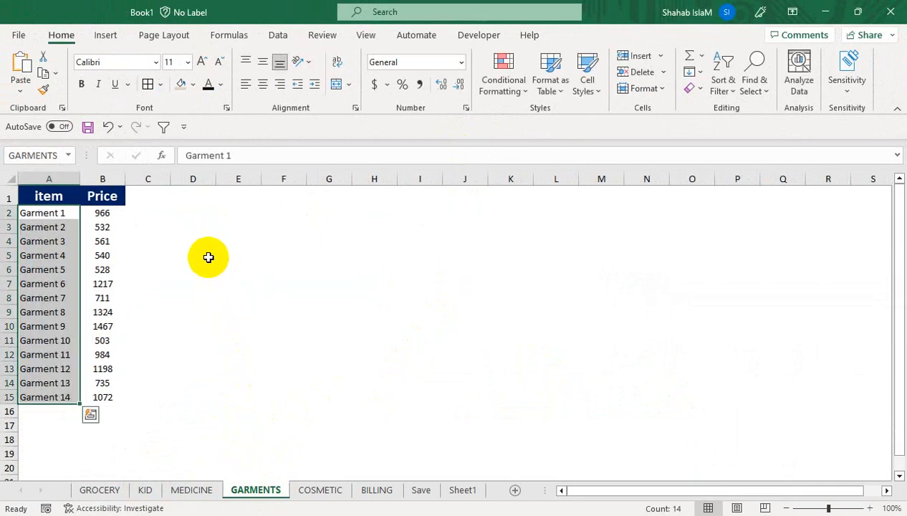
left_click(192, 226)
key("ctrl+v")
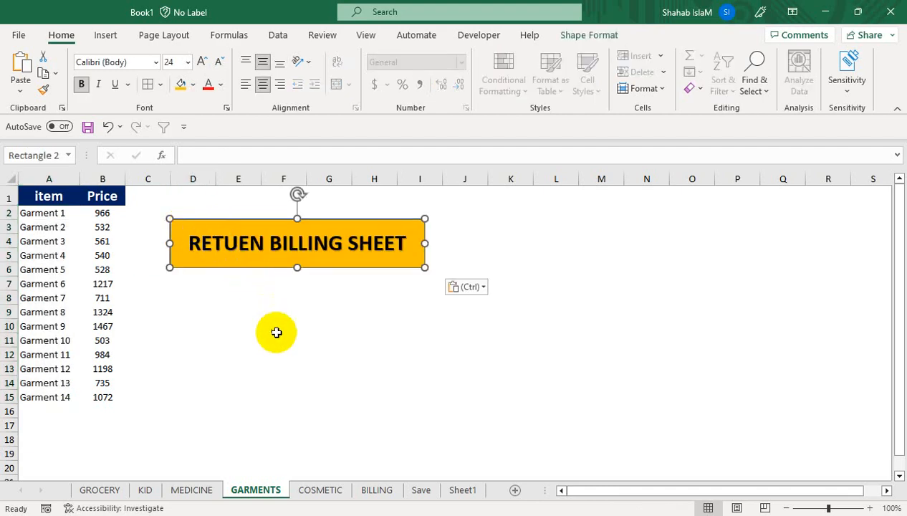
left_click(301, 473)
left_click(320, 490)
left_click(175, 217)
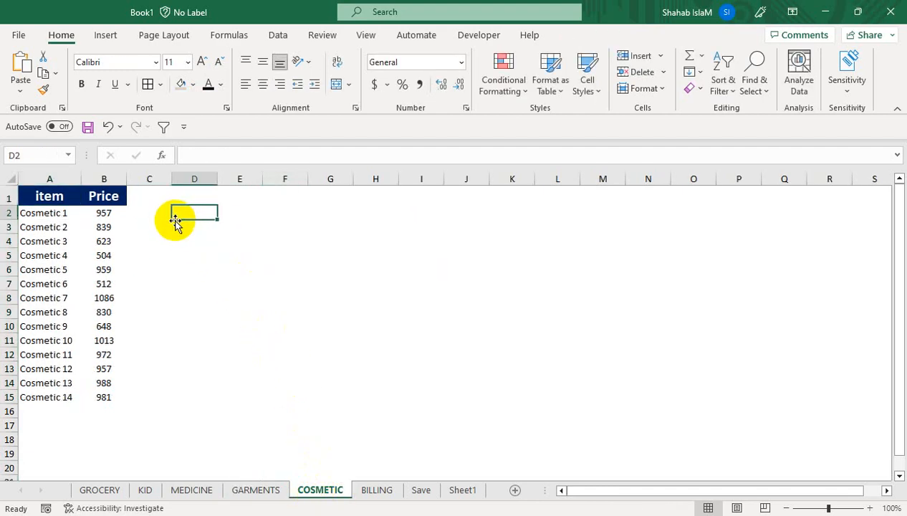
key("ctrl+v")
left_click(251, 285)
Step: Test the COSMETIC, MEDICINE, GARMENTS and KID picture links, returning to BILLING each time
left_click(376, 490)
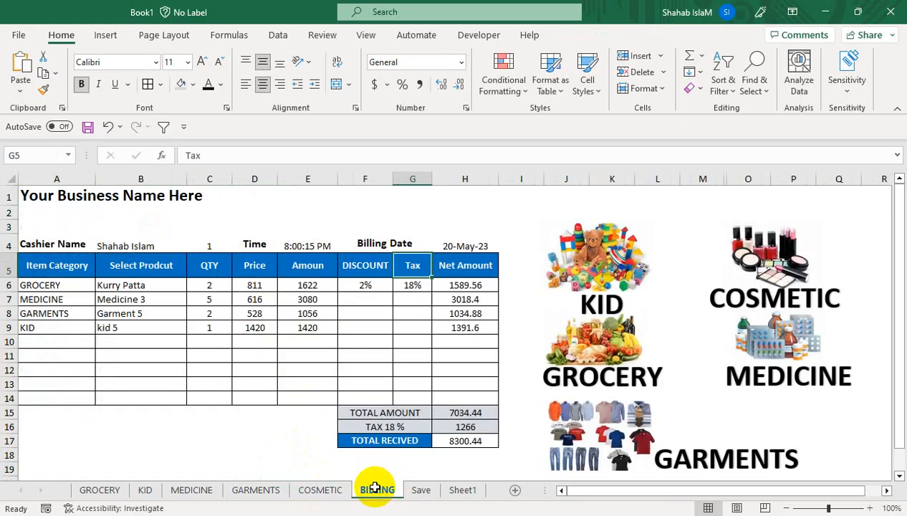
left_click(748, 254)
left_click(192, 226)
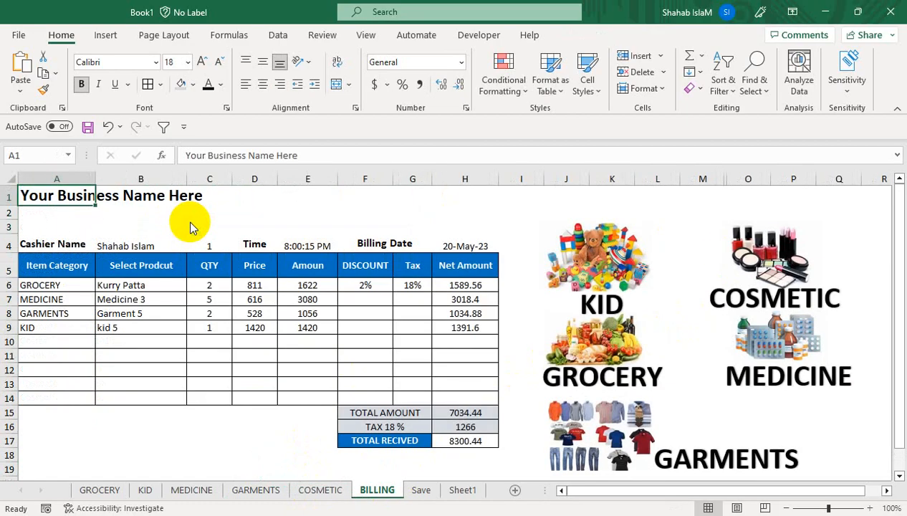
left_click(745, 336)
left_click(192, 248)
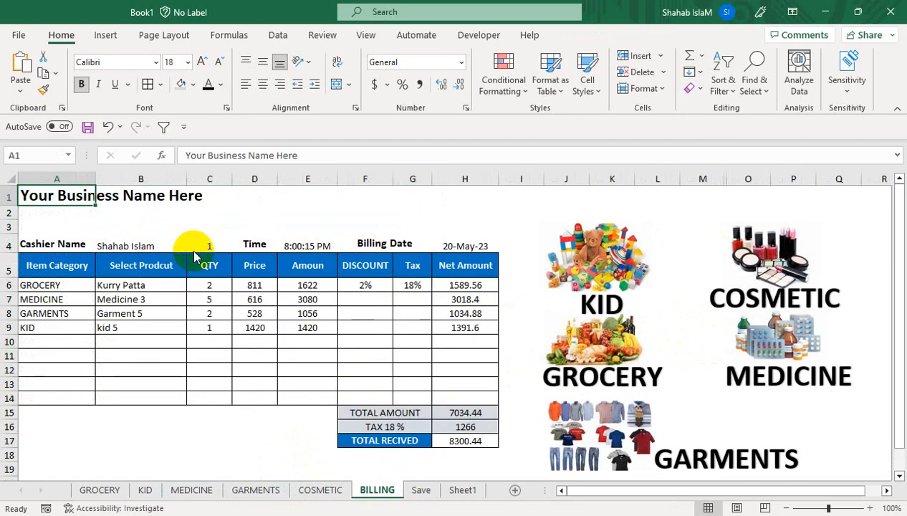
left_click(632, 450)
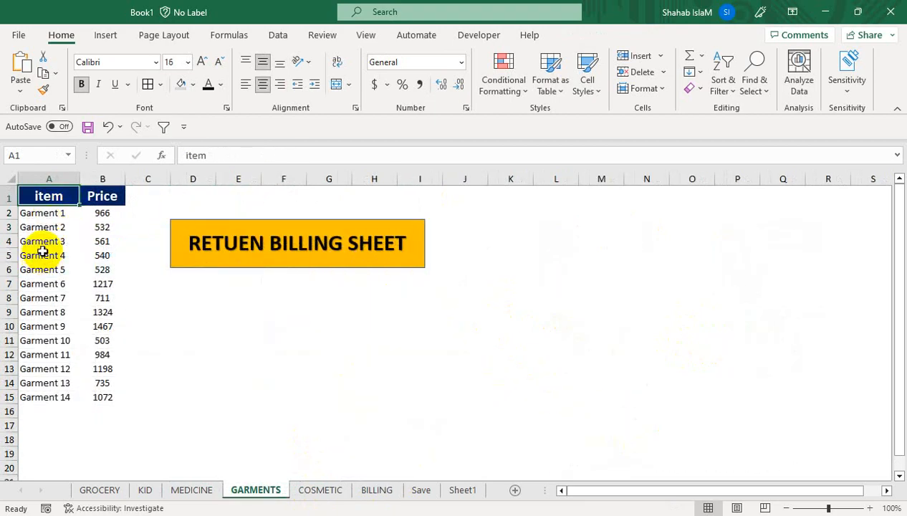
left_click(202, 243)
left_click(553, 245)
left_click(396, 245)
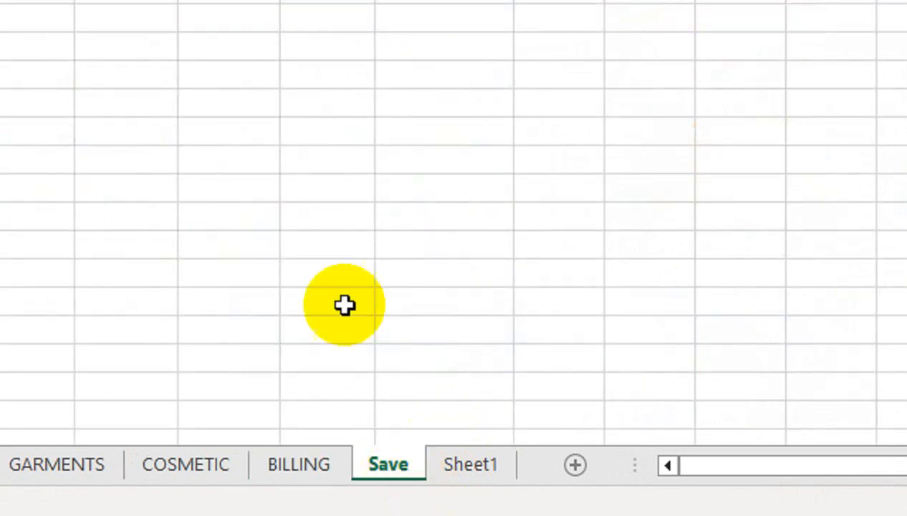
Step: Open the blank Save sheet, glance at BILLING, then return to Save
left_click(420, 489)
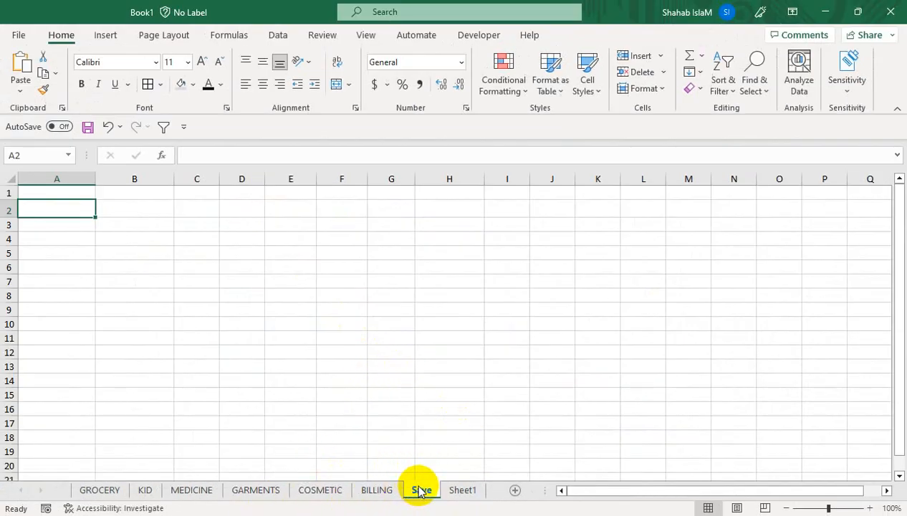
left_click(392, 495)
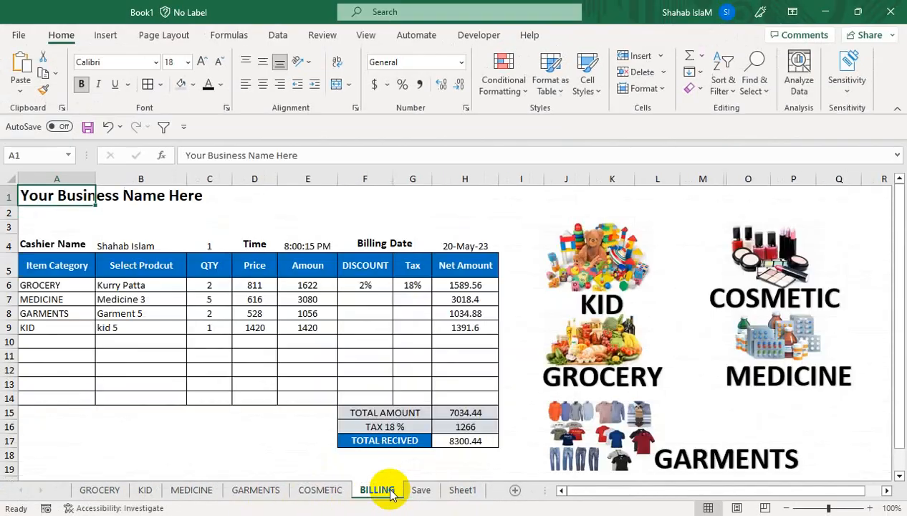
left_click(419, 493)
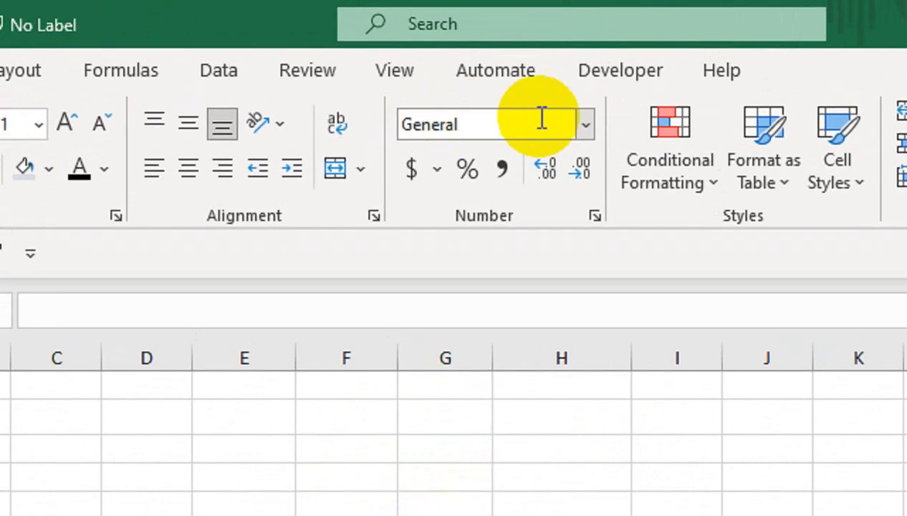
Step: Check the ribbon customization settings without changes, then launch Visual Basic from the Developer tab
right_click(479, 35)
left_click(667, 96)
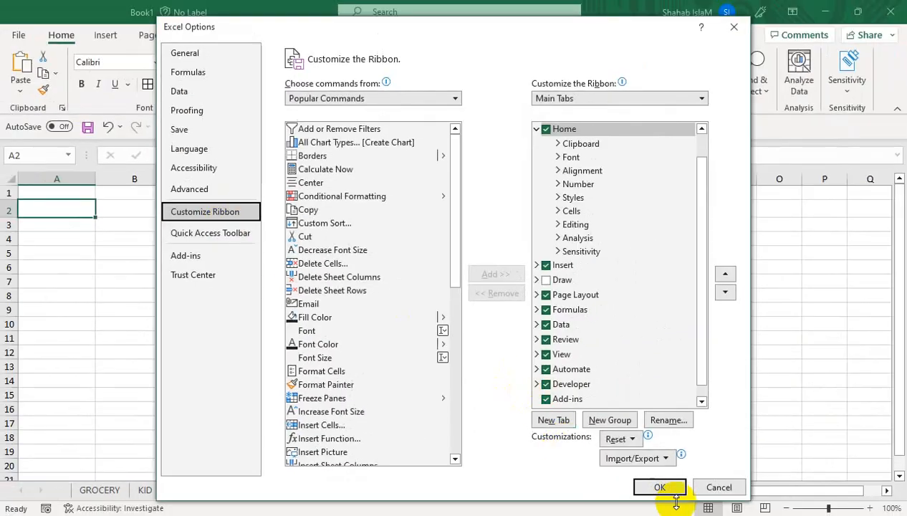
left_click(702, 482)
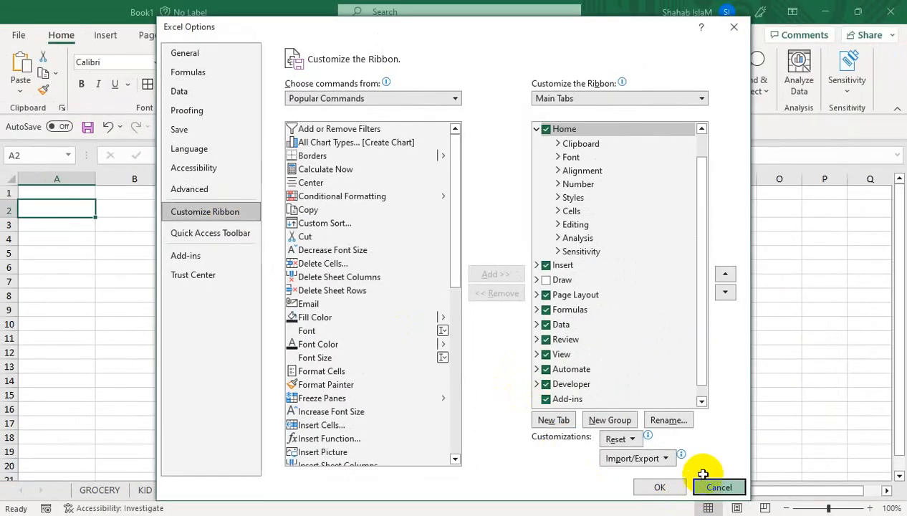
left_click(480, 34)
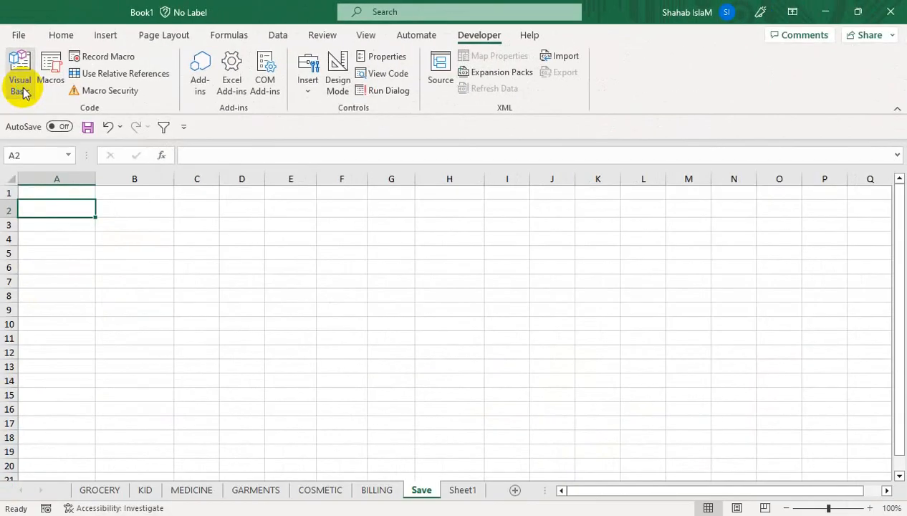
left_click(32, 124)
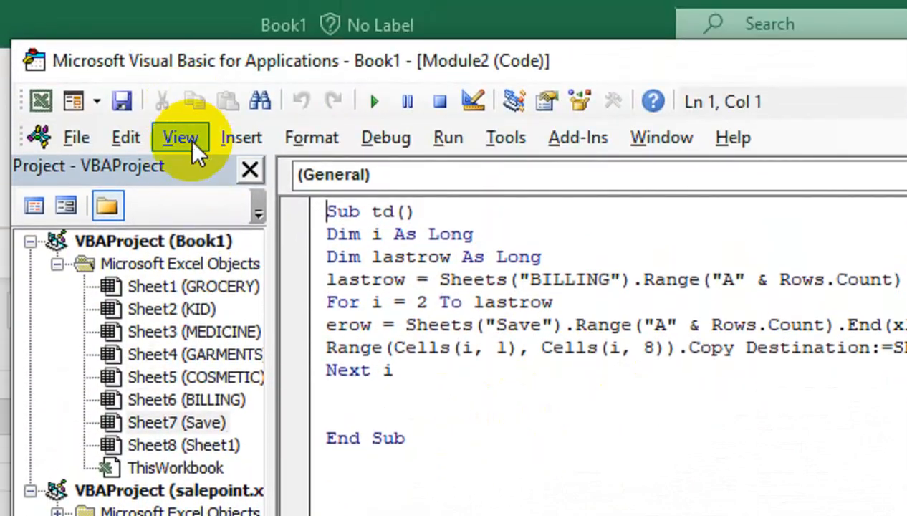
Step: Read the td macro in Module2, briefly opening the Insert menu, then return to the Excel workbook
left_click(223, 138)
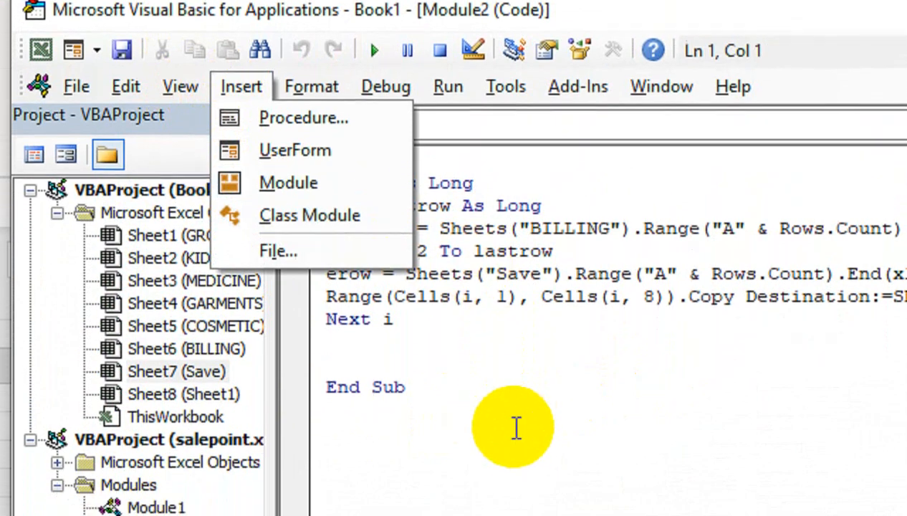
left_click(516, 488)
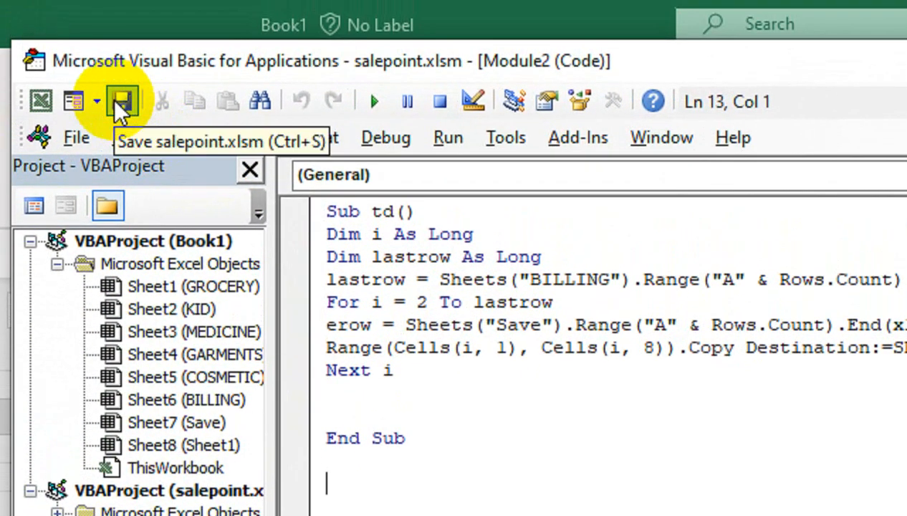
left_click(40, 99)
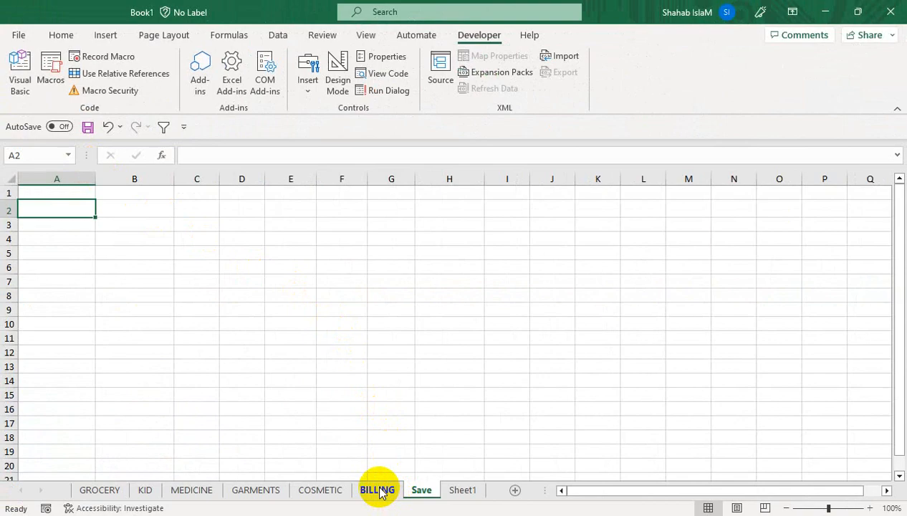
Step: Switch to BILLING and reopen the Visual Basic editor
left_click(377, 490)
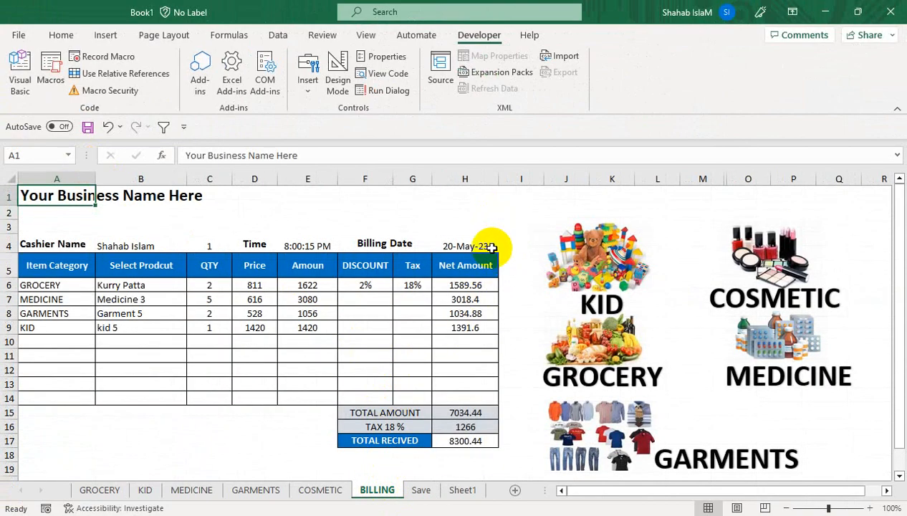
key("alt+F11")
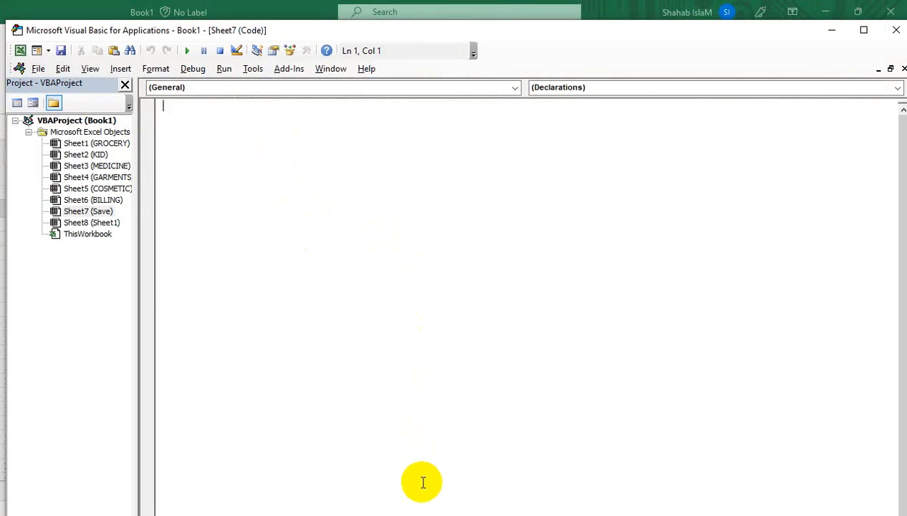
left_click(887, 35)
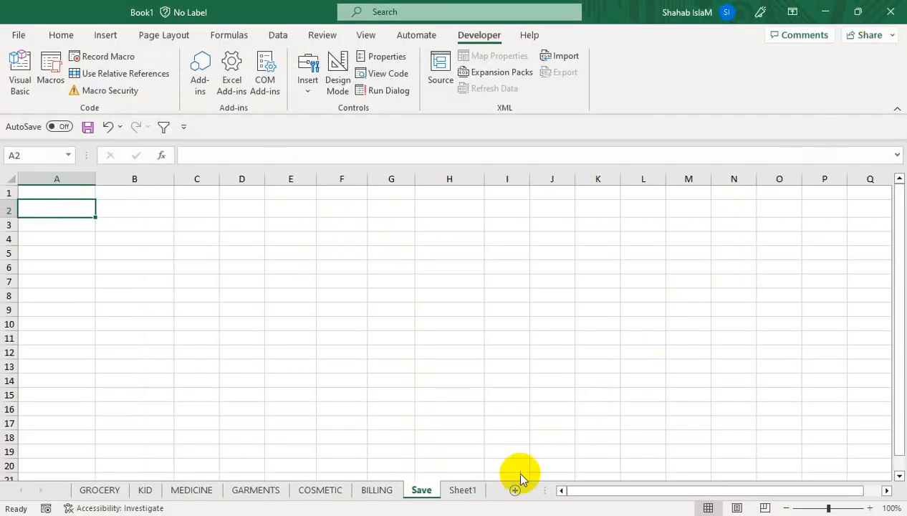
right_click(428, 493)
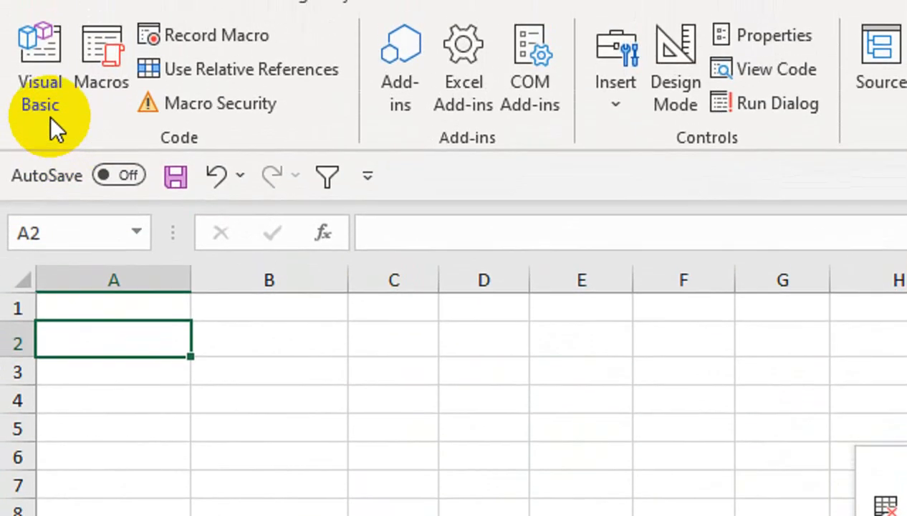
left_click(45, 99)
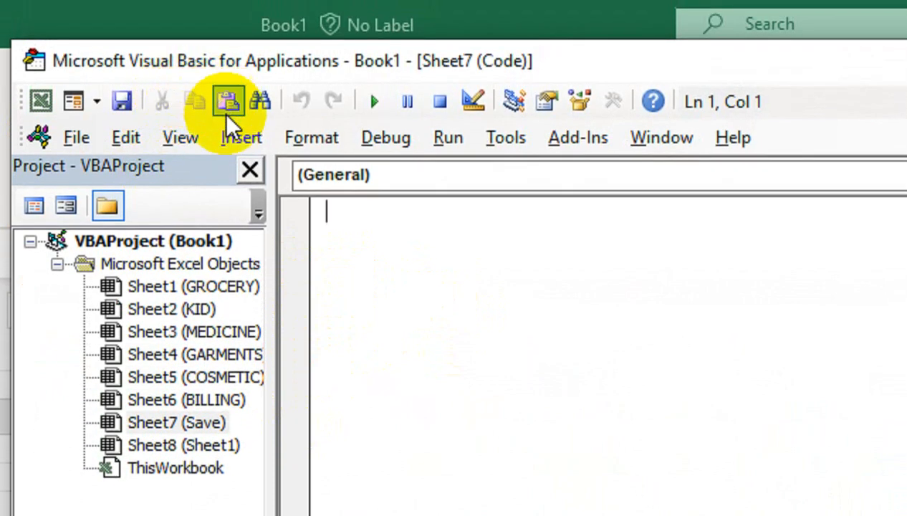
Step: Insert Module1 into Book1, paste the td macro, and cancel the Save As prompt
left_click(241, 35)
left_click(264, 242)
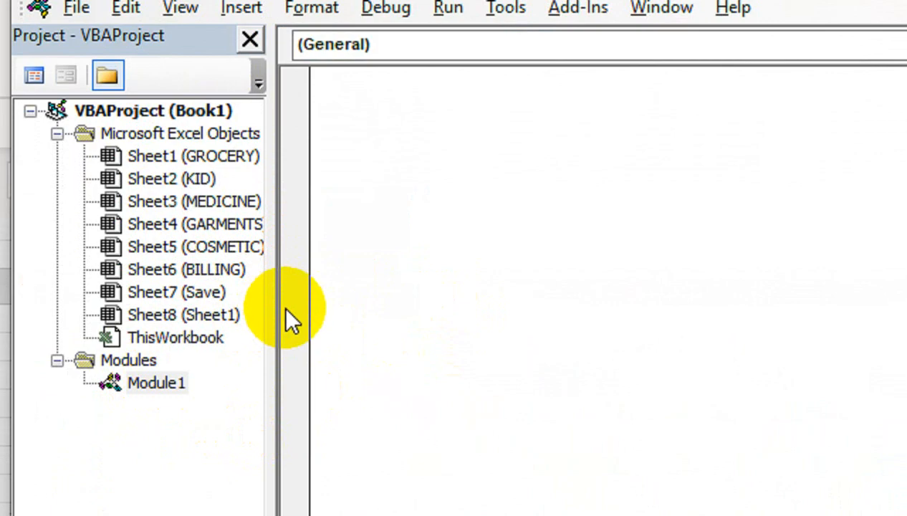
key("ctrl+v")
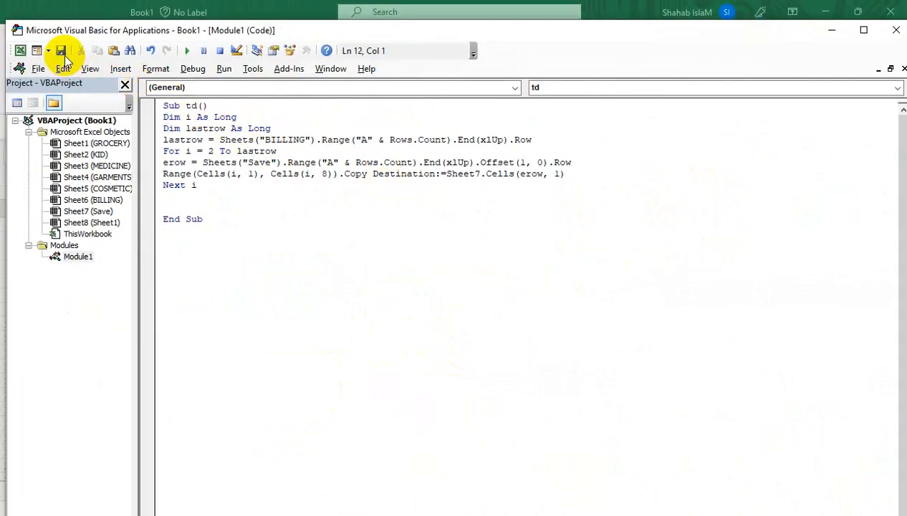
left_click(60, 51)
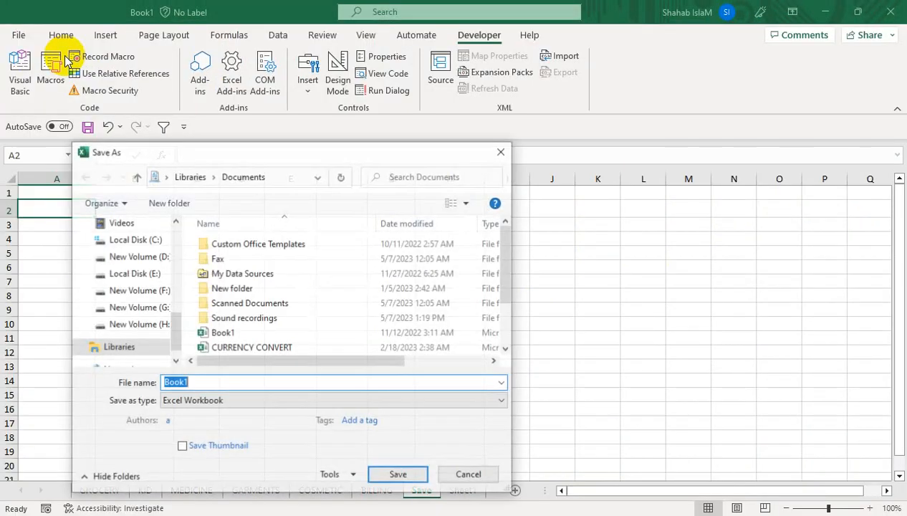
left_click(446, 477)
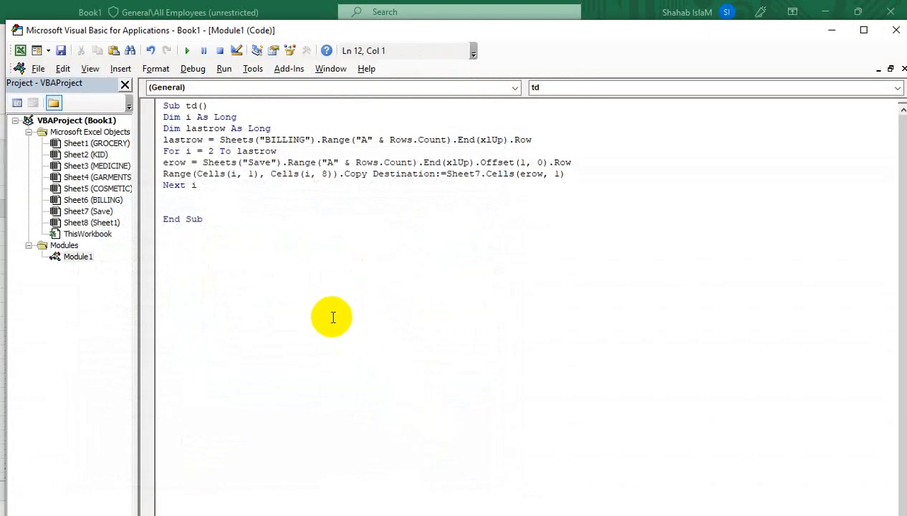
left_click(20, 53)
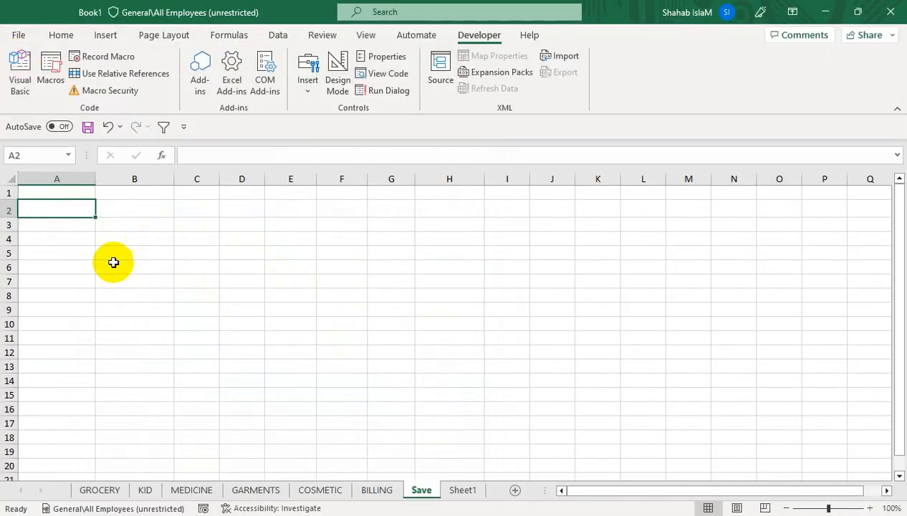
Step: Draw a rounded rectangle on BILLING and place it, widened, below the bill table
left_click(376, 490)
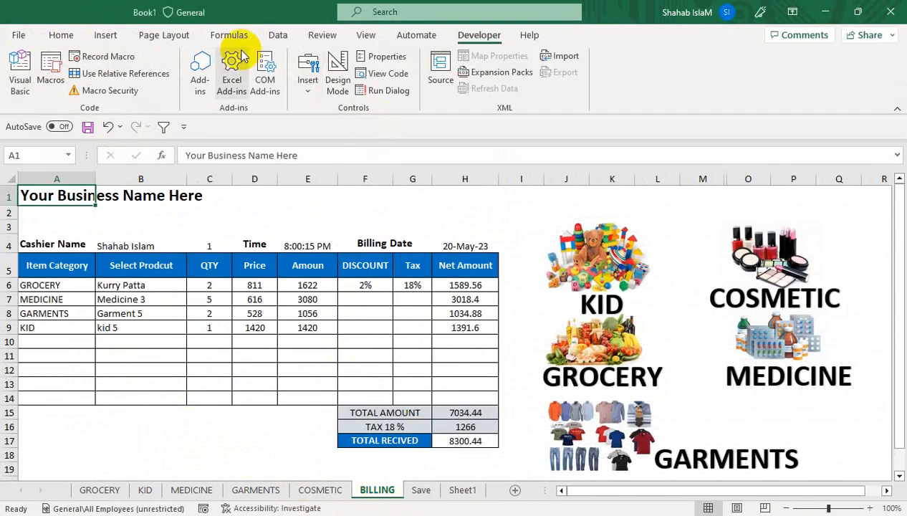
left_click(78, 37)
left_click(106, 35)
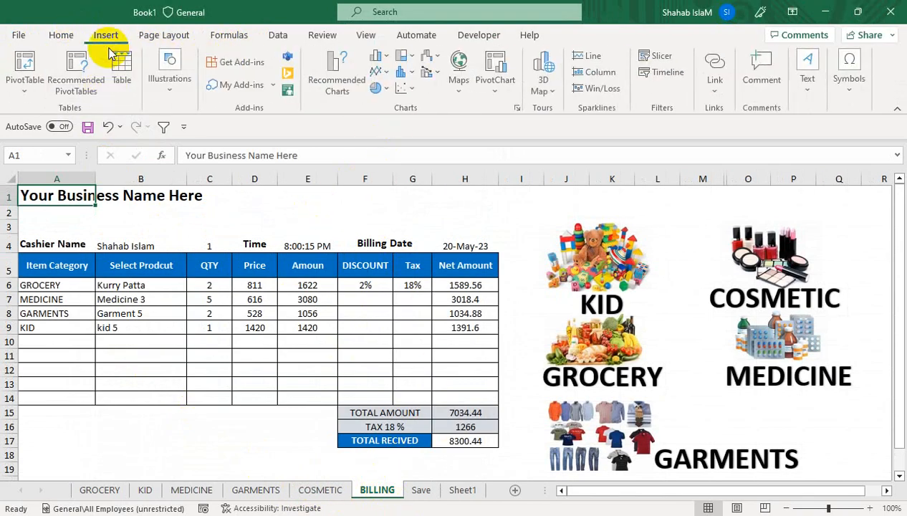
left_click(169, 84)
left_click(195, 153)
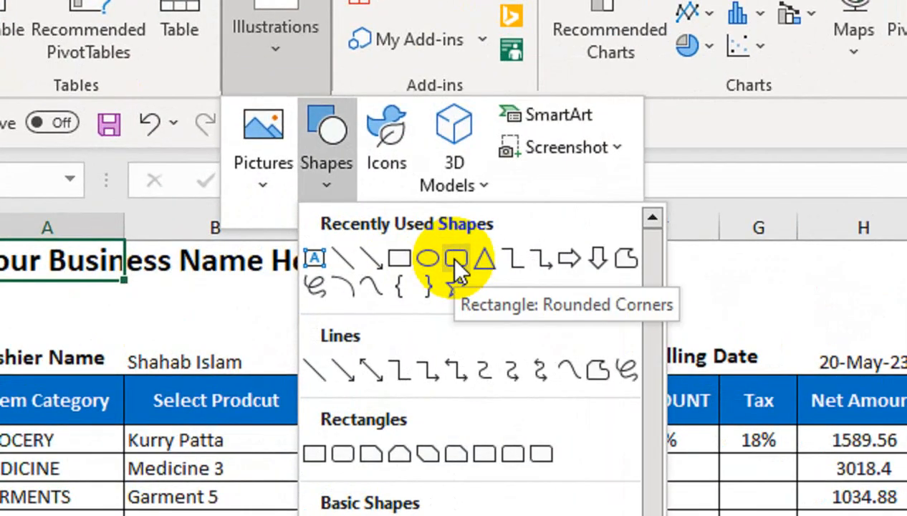
left_click(455, 259)
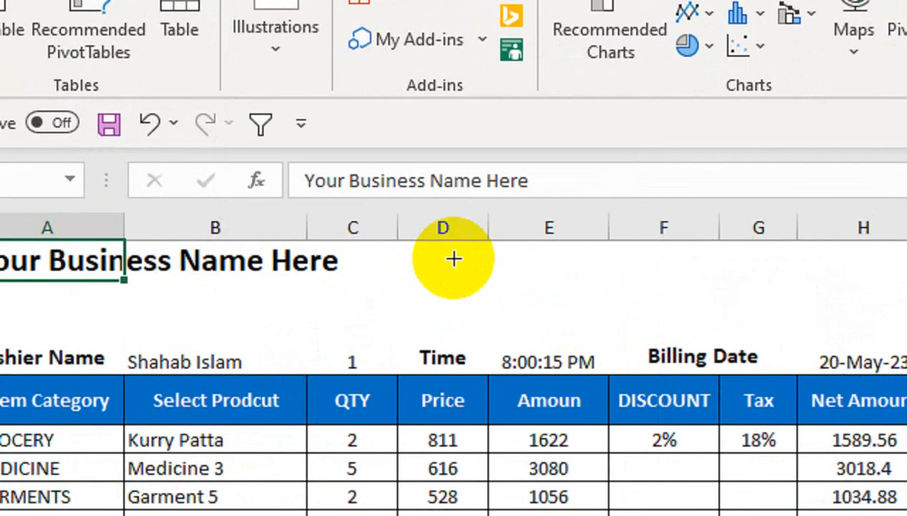
left_click_drag(906, 267, 906, 281)
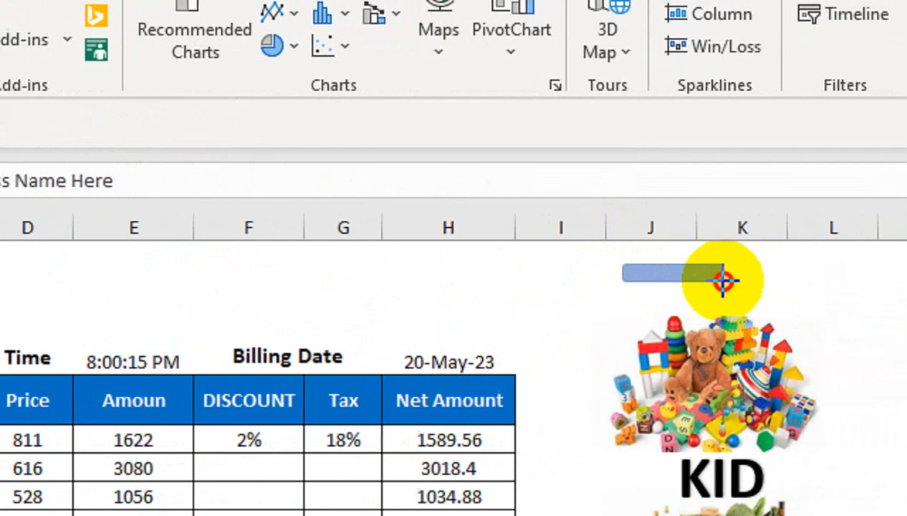
left_click_drag(723, 281, 831, 345)
left_click_drag(681, 345, 681, 342)
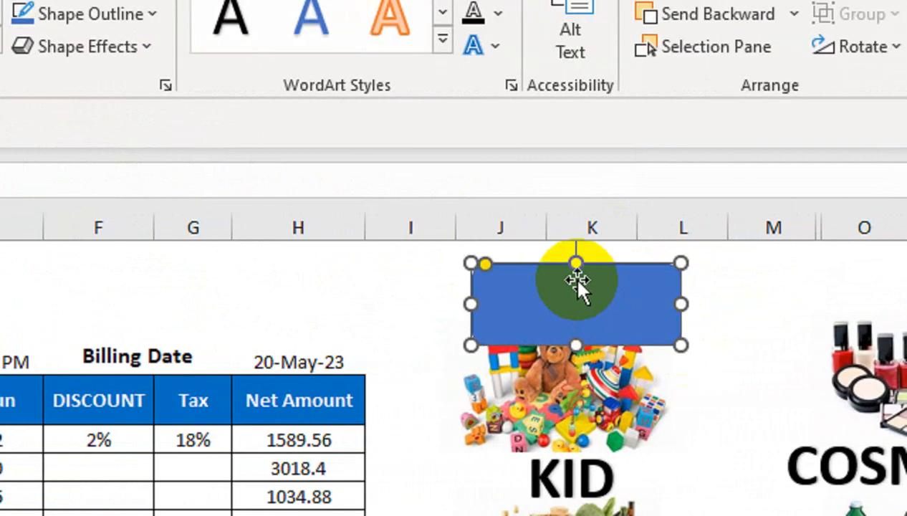
left_click_drag(516, 269, 0, 515)
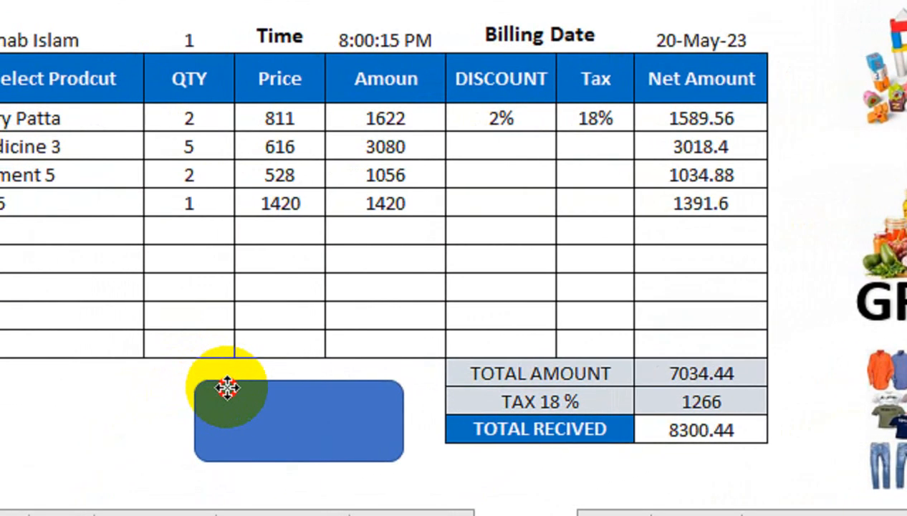
left_click_drag(227, 388, 225, 409)
left_click_drag(182, 440, 166, 442)
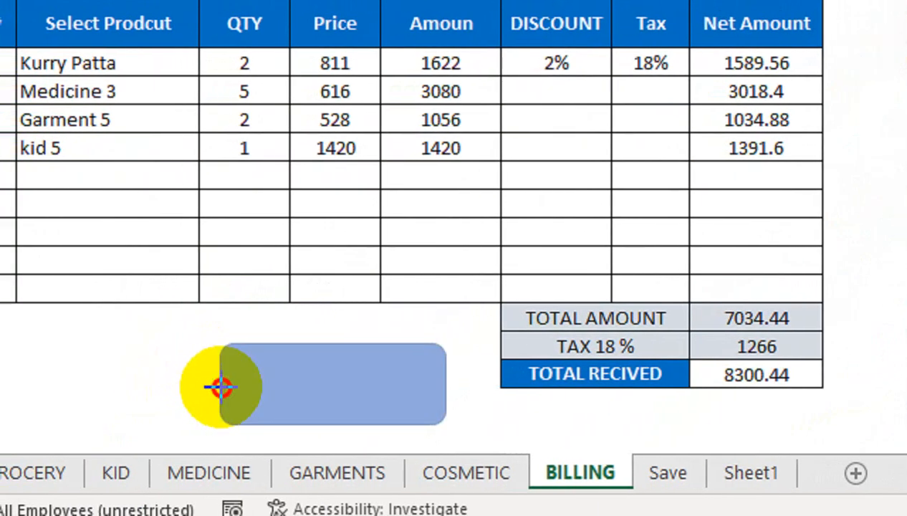
left_click_drag(220, 387, 204, 386)
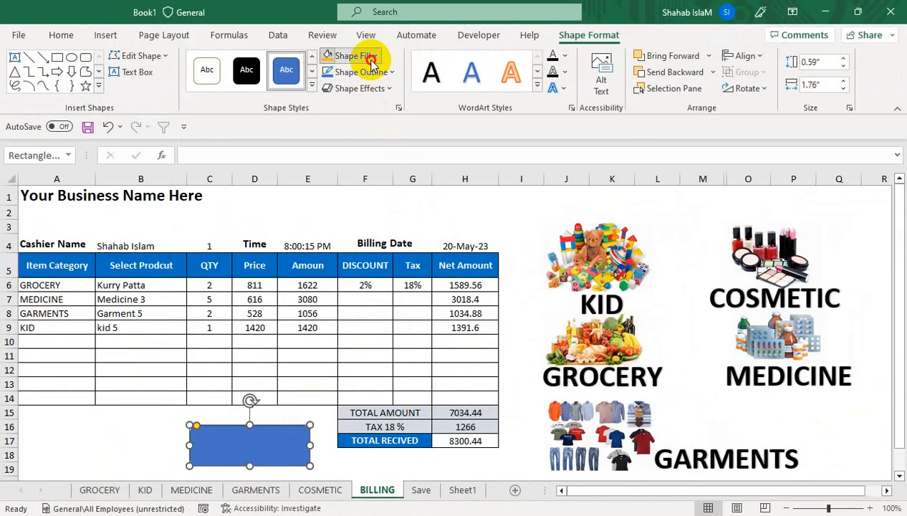
Step: Fill the button red, label it Save Data in bold 28-point text, and round its corners
left_click(371, 62)
left_click(332, 211)
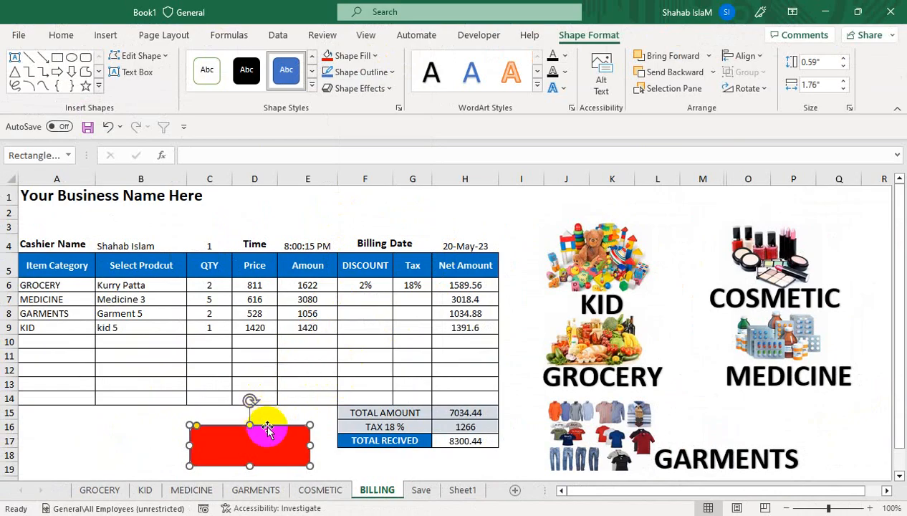
right_click(267, 428)
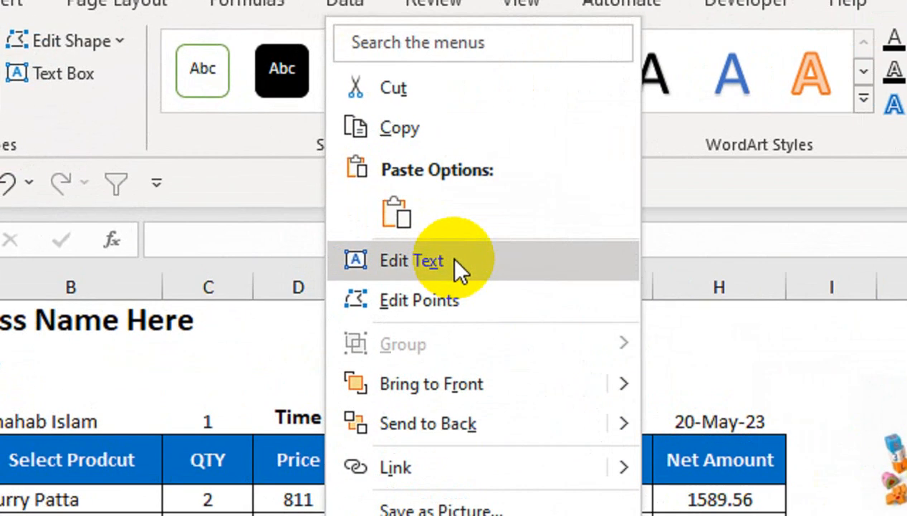
left_click(330, 164)
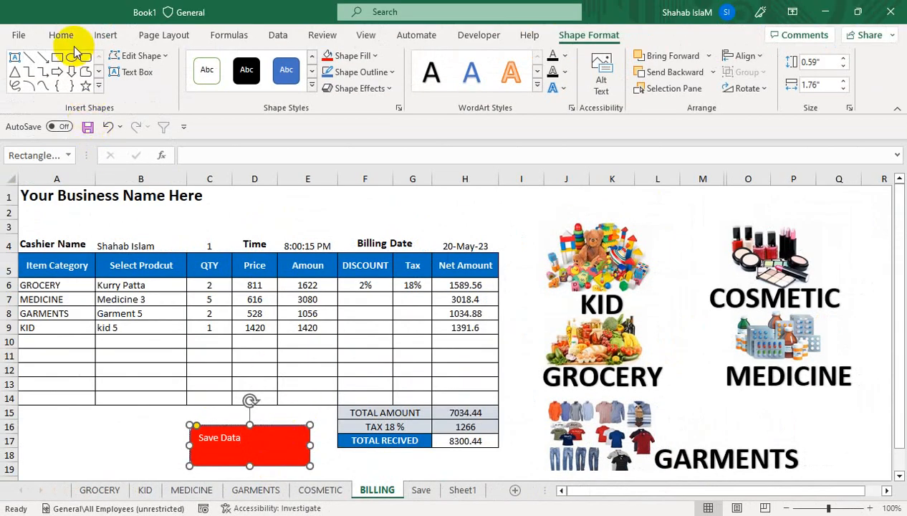
left_click(63, 36)
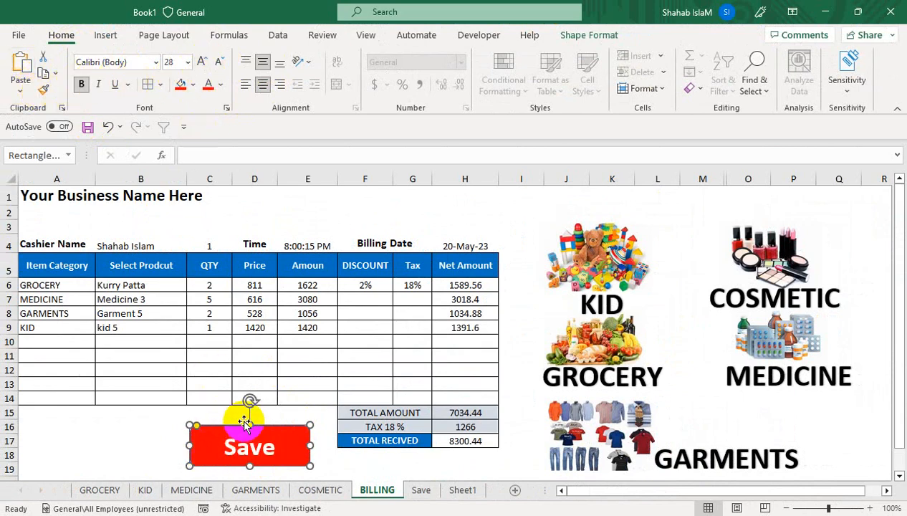
left_click_drag(197, 426, 174, 445)
left_click(225, 439)
key("Escape")
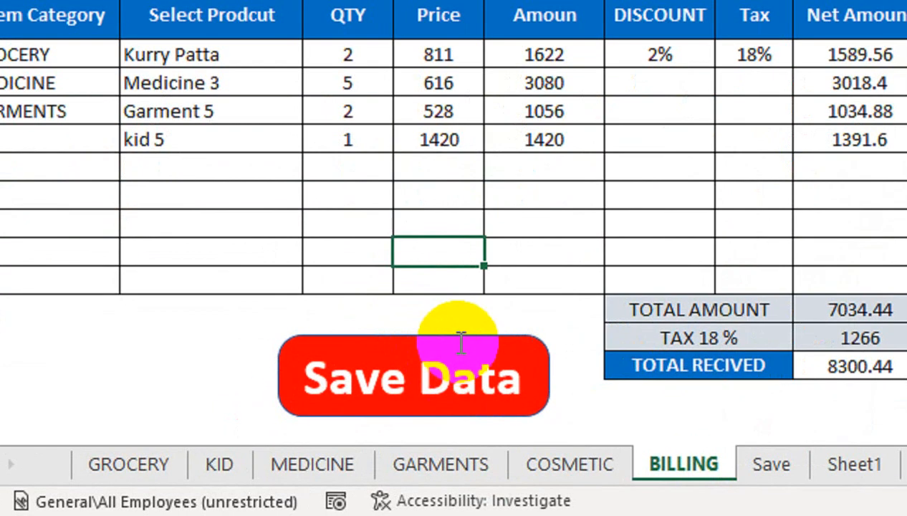
right_click(266, 431)
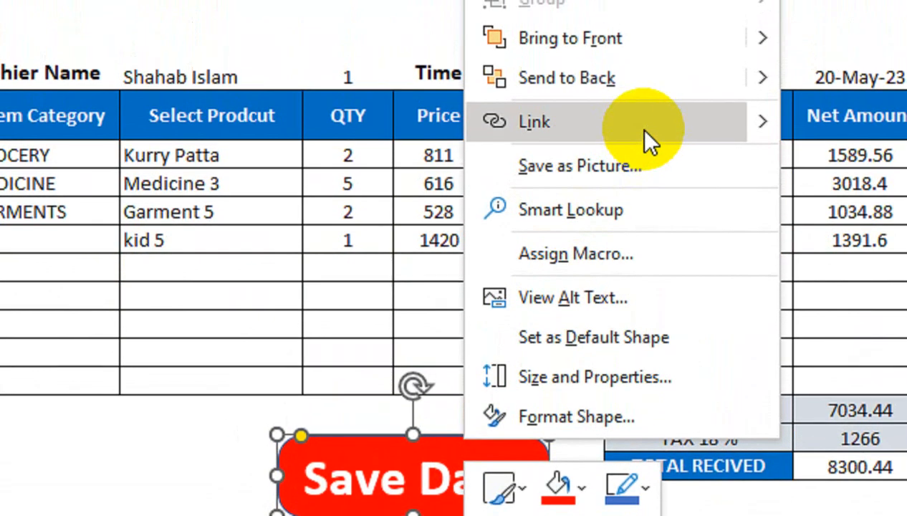
Step: Assign the td macro to the Save Data button
left_click(619, 252)
left_click(349, 102)
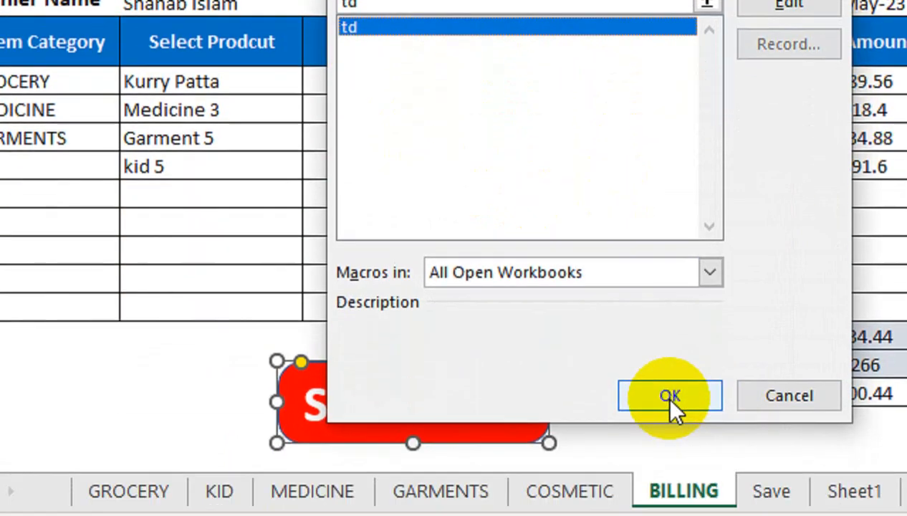
left_click(670, 469)
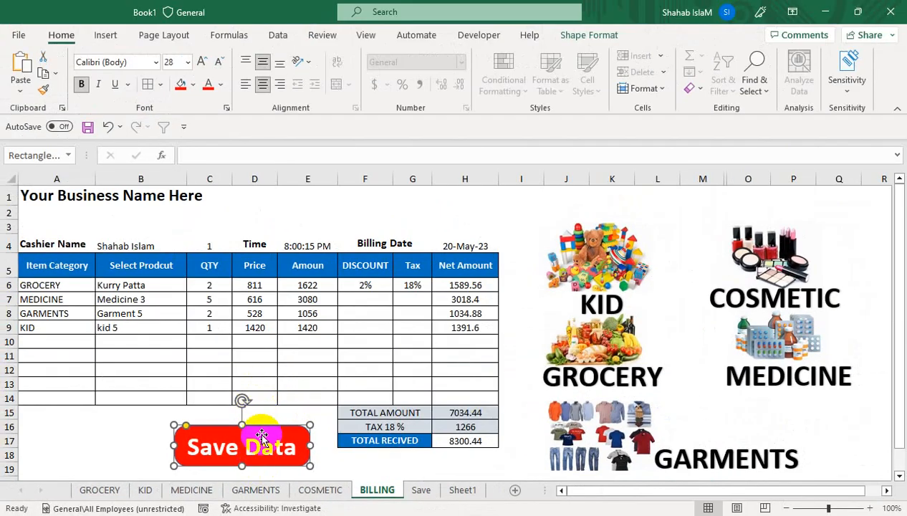
left_click(271, 410)
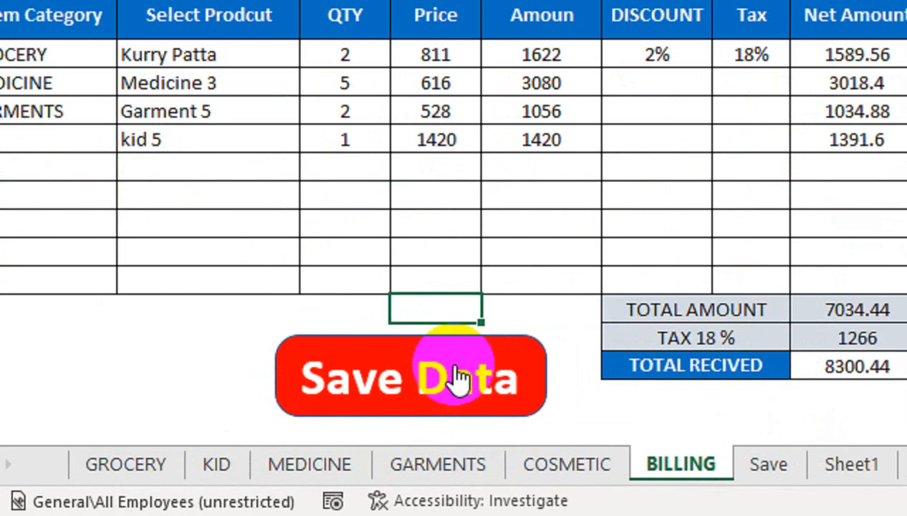
left_click(317, 384)
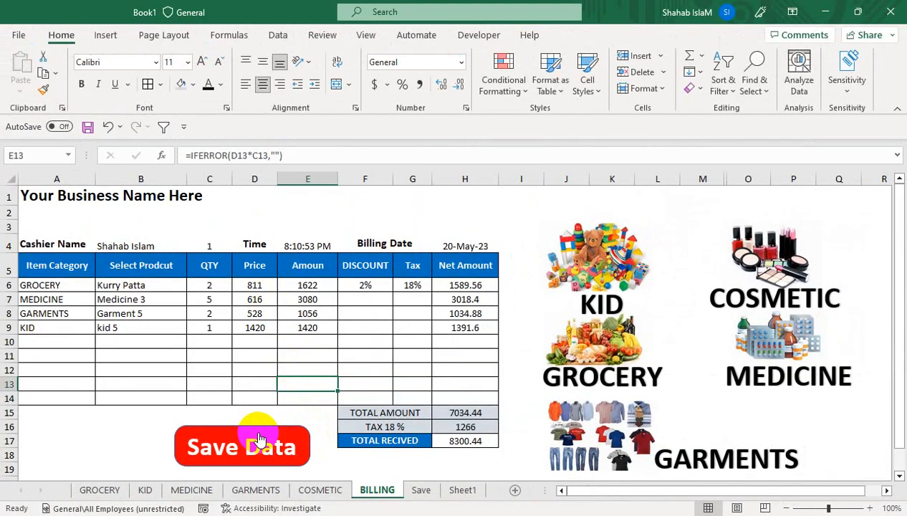
Step: Run Save Data and confirm the bill rows were copied onto the Save sheet
left_click(260, 439)
left_click(421, 490)
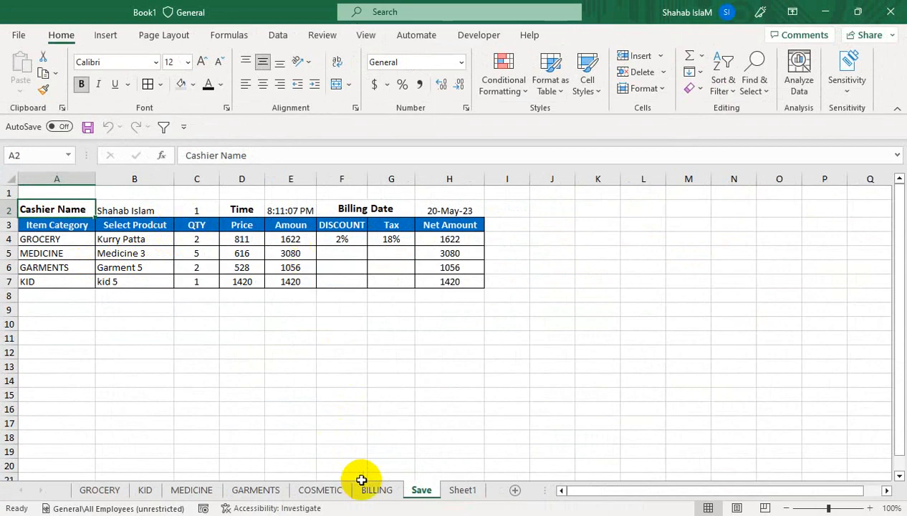
left_click(376, 489)
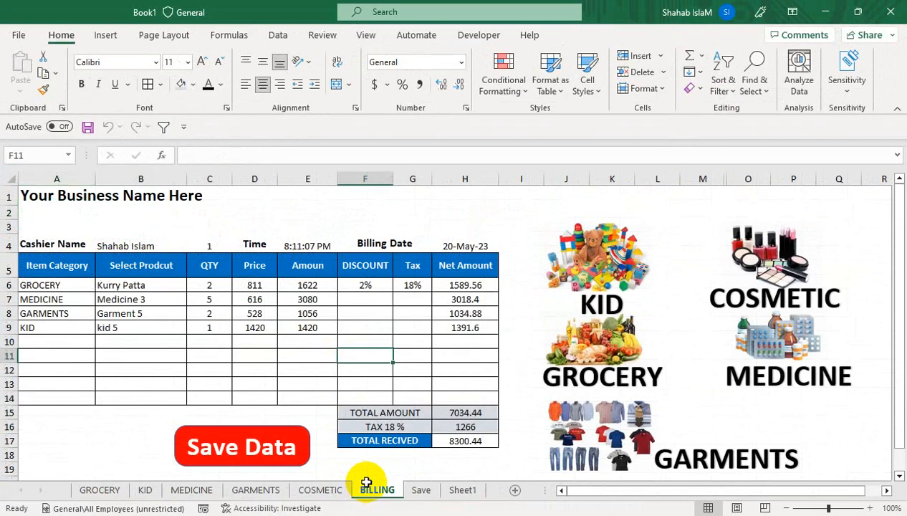
left_click(203, 244)
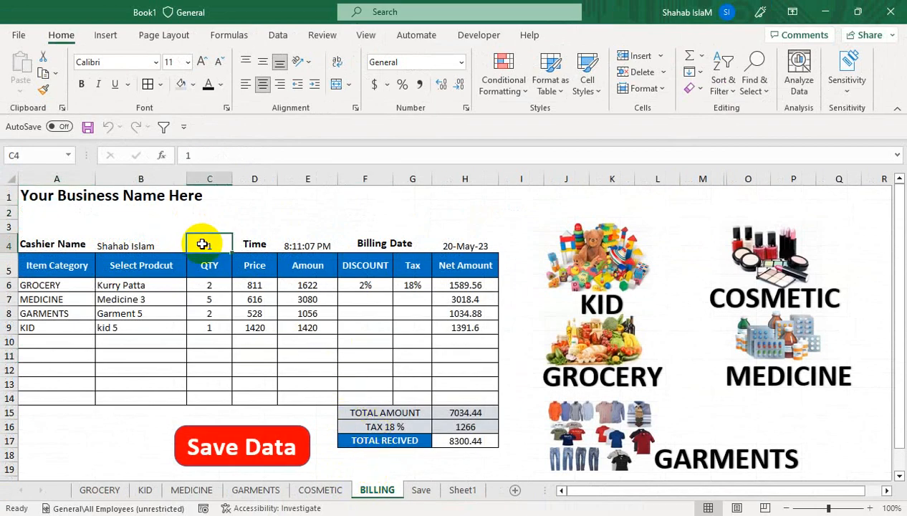
Step: Enter =COUNTIF(Save!B:B,Save!B2) in BILLING cell C4, replacing the typed cashier-name criterion
type("=countif")
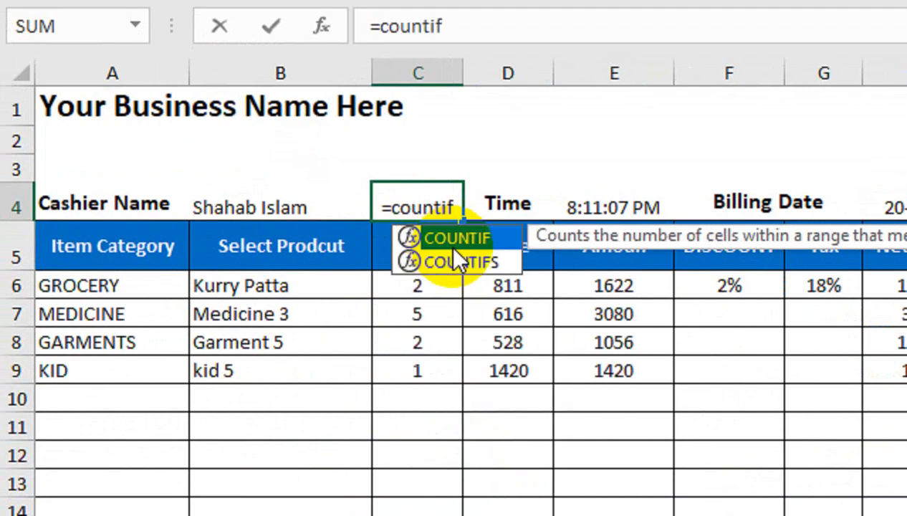
key("Tab")
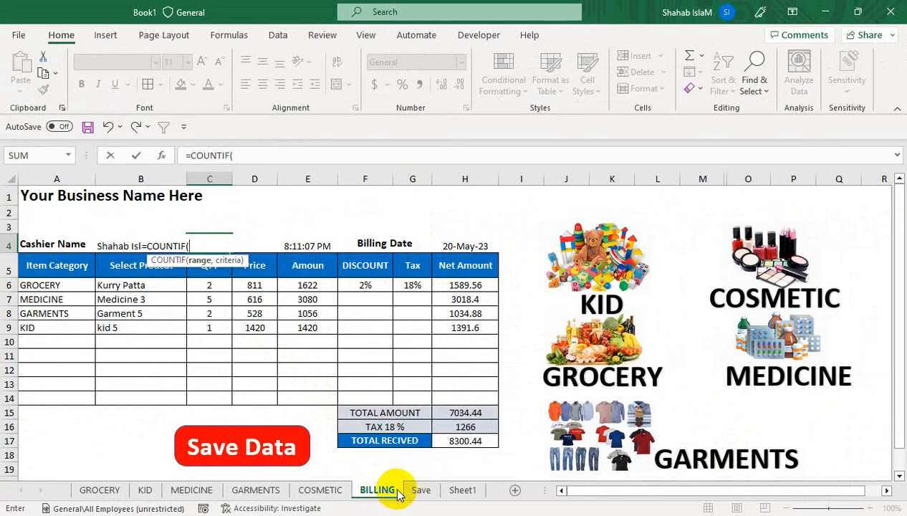
left_click(419, 490)
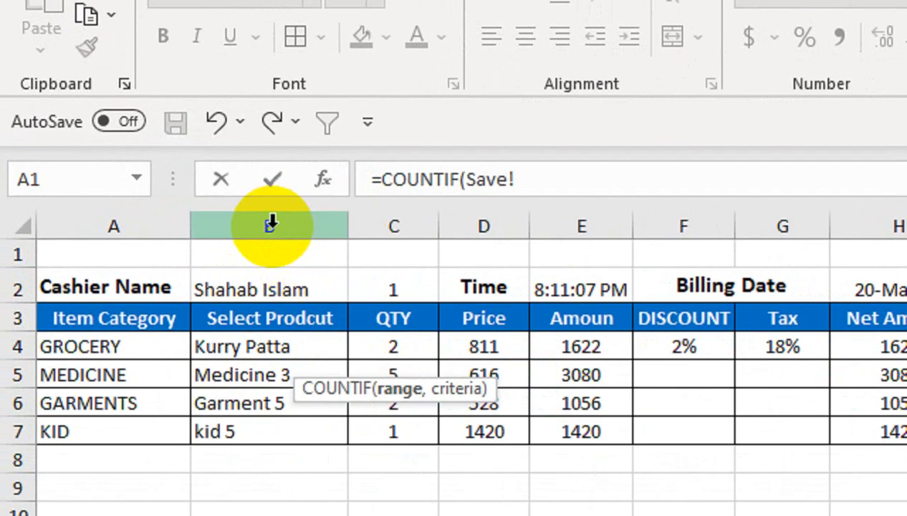
left_click(270, 223)
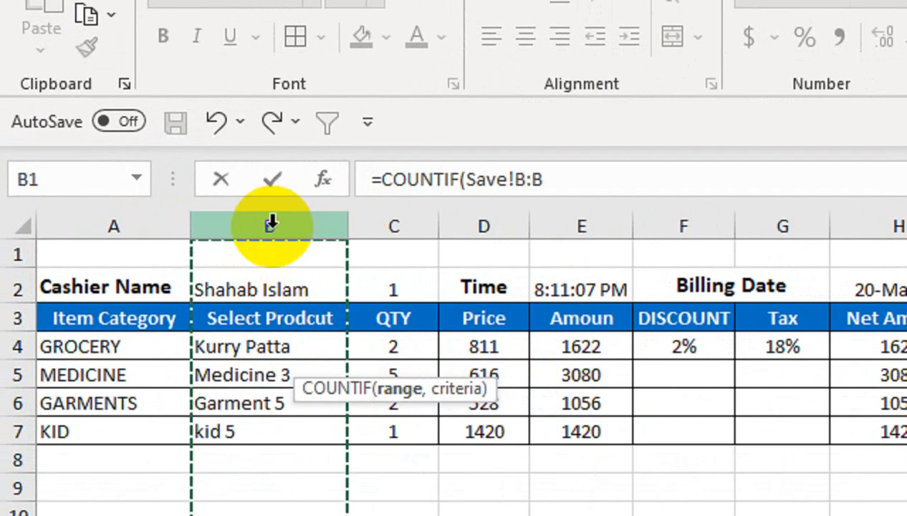
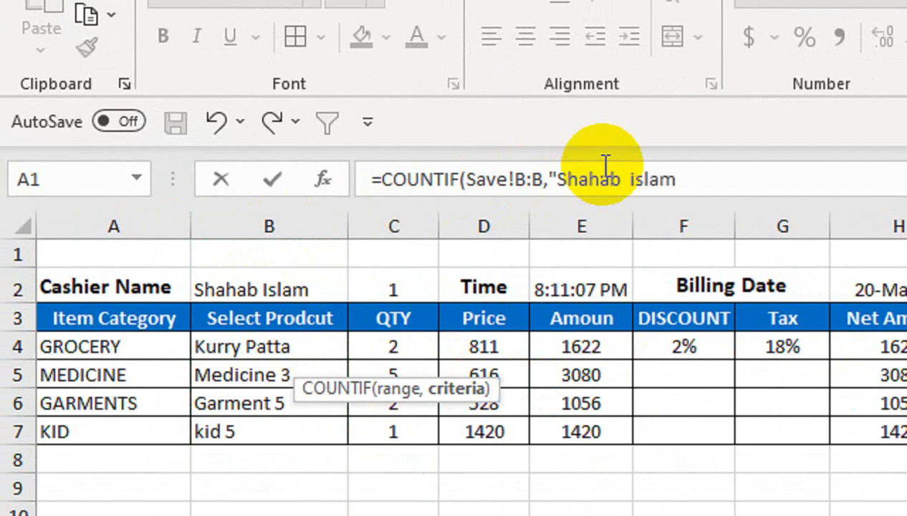
type(")")
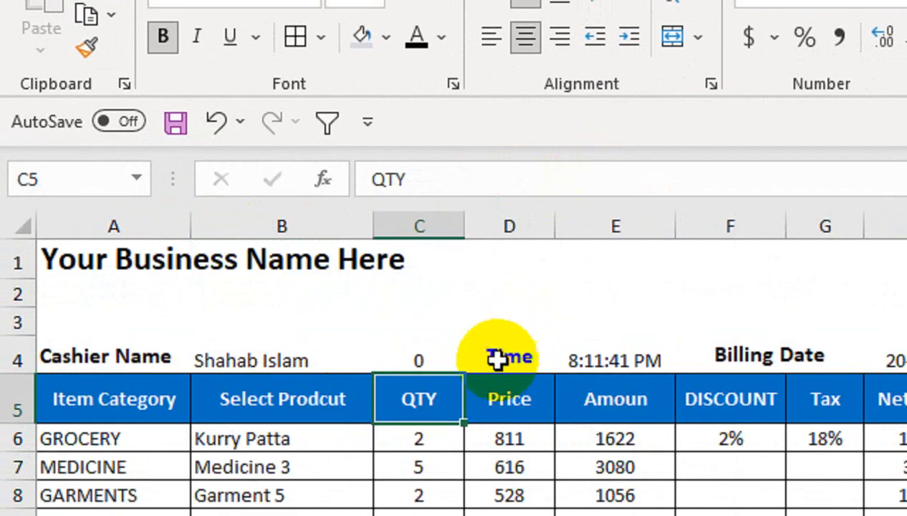
left_click(413, 358)
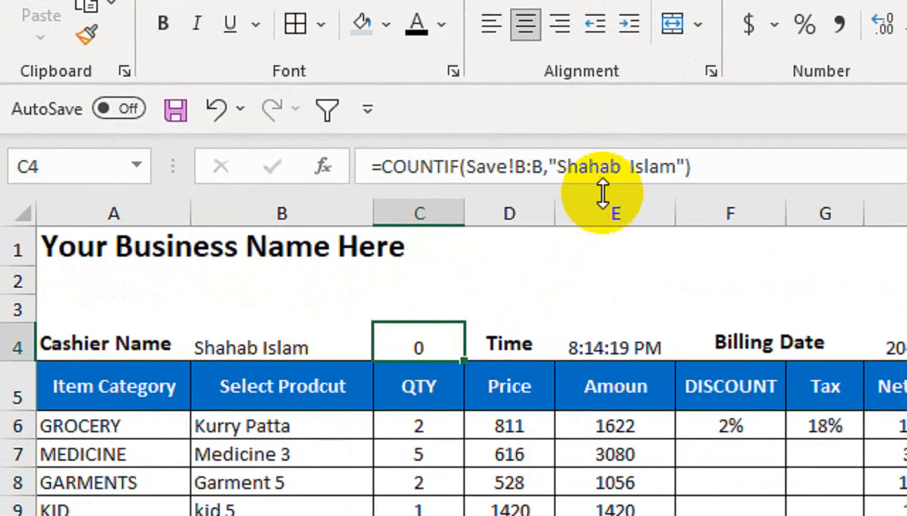
left_click_drag(673, 166, 563, 167)
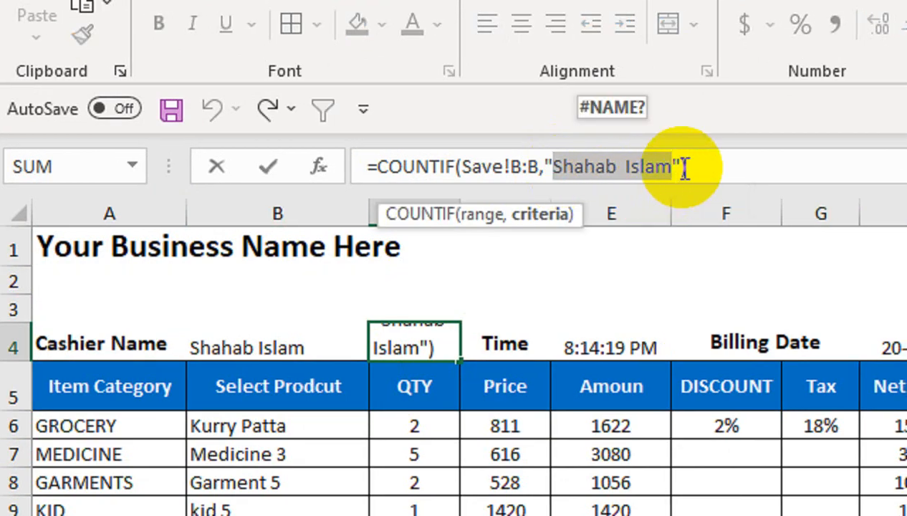
left_click_drag(684, 170, 542, 176)
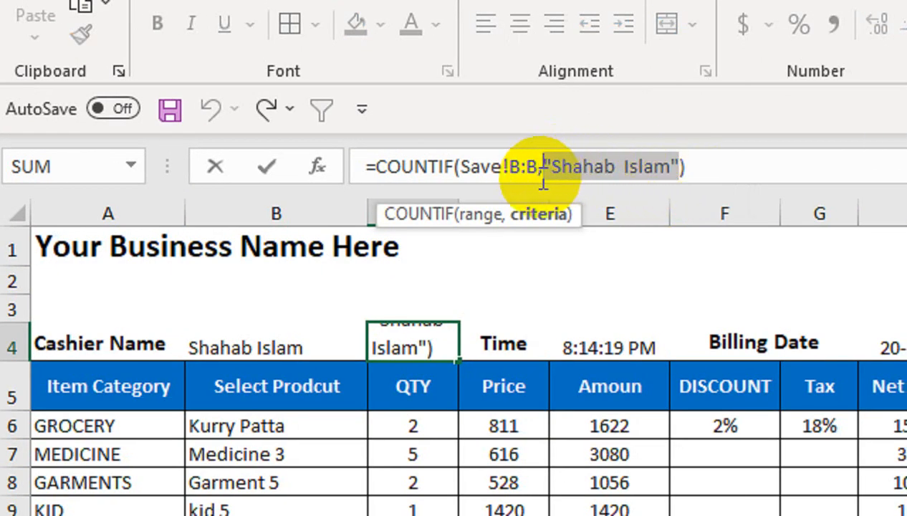
key("BackSpace")
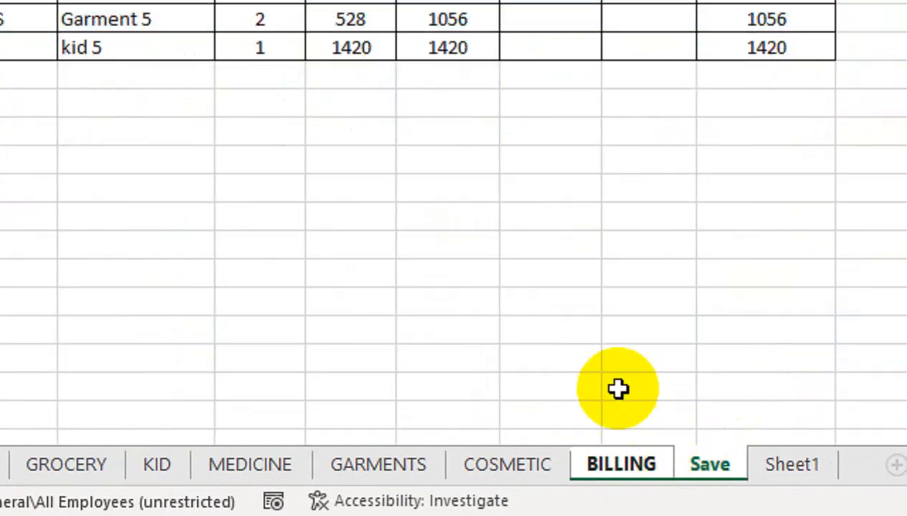
left_click(227, 129)
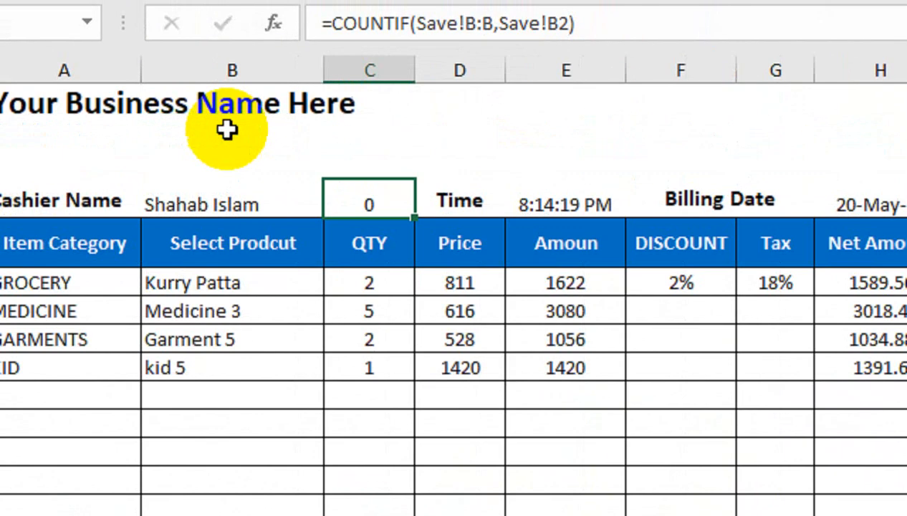
key("Return")
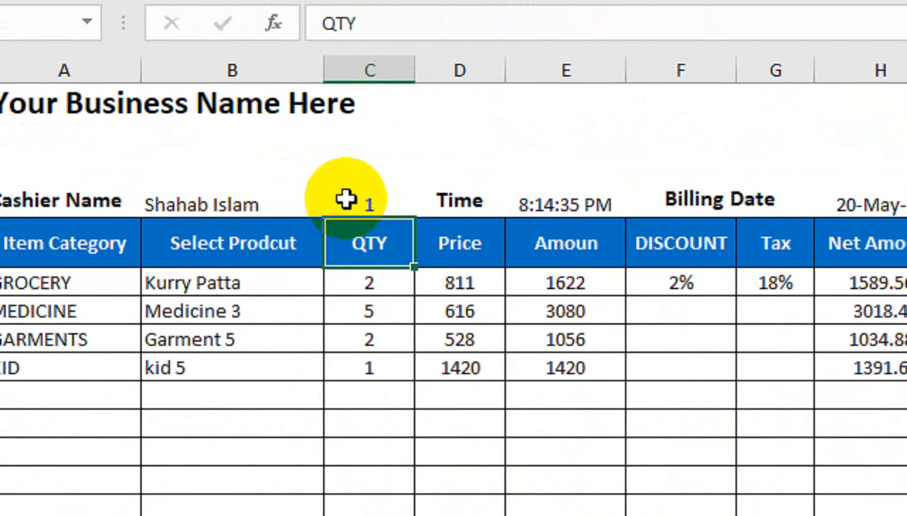
Step: Change the first bill line in row 6 to MEDICINE / Medicine 5
left_click(349, 198)
left_click(175, 283)
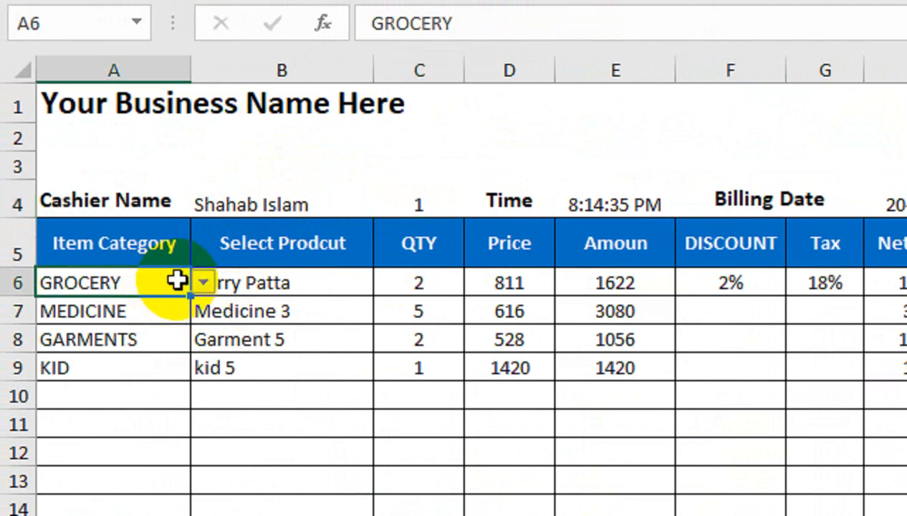
left_click(202, 283)
left_click(193, 342)
left_click(335, 286)
left_click(386, 282)
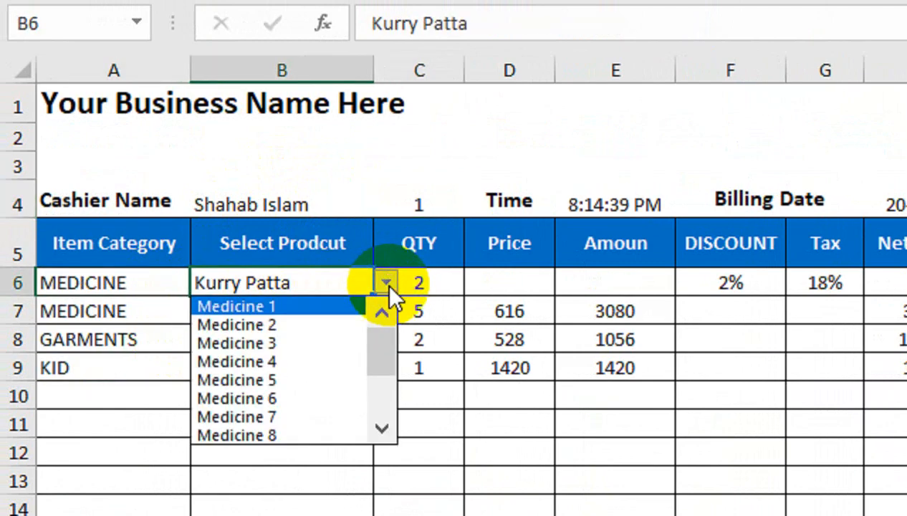
left_click(326, 370)
Step: Set row 8 to COSMETIC / Cosmetic 5 with quantity 5
left_click(132, 319)
left_click(132, 339)
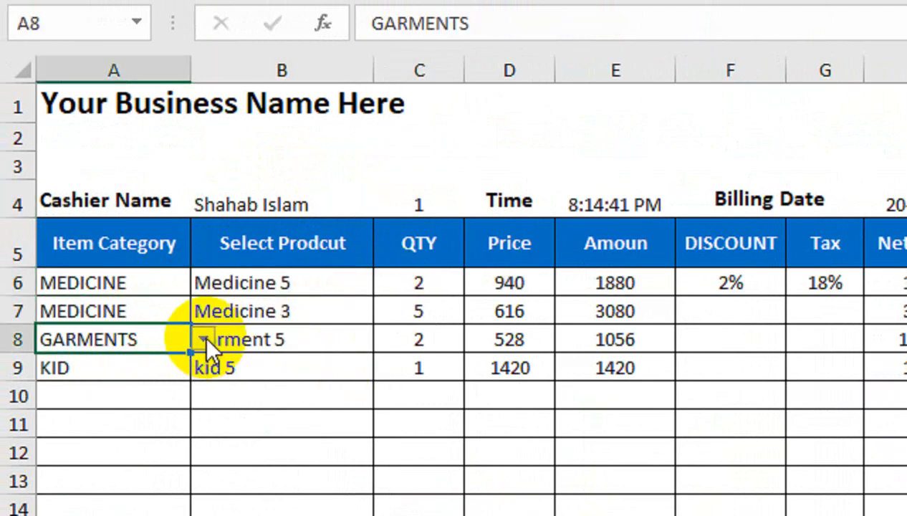
left_click(204, 339)
left_click(172, 440)
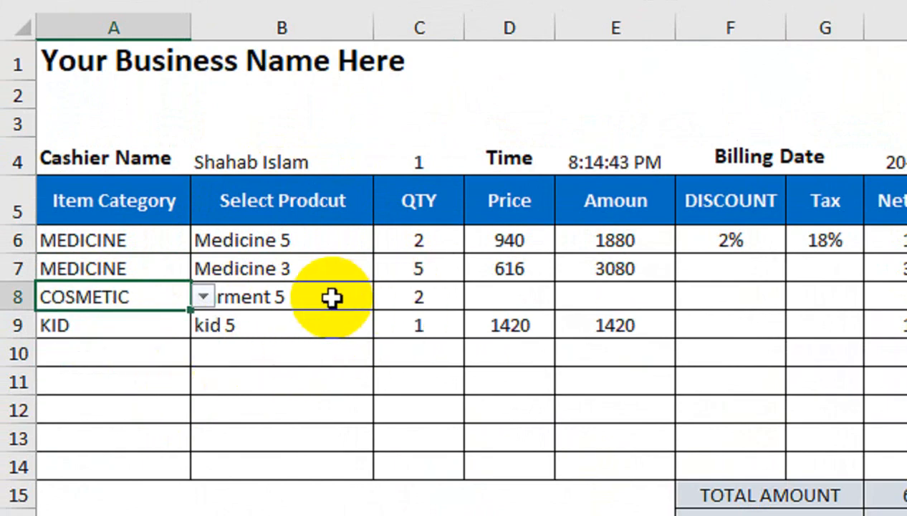
left_click(331, 298)
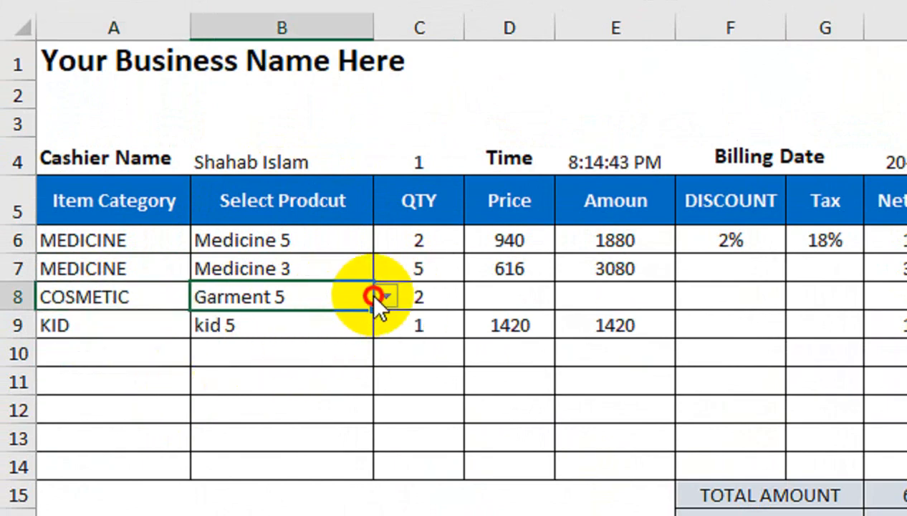
left_click(378, 298)
left_click(237, 394)
left_click(430, 301)
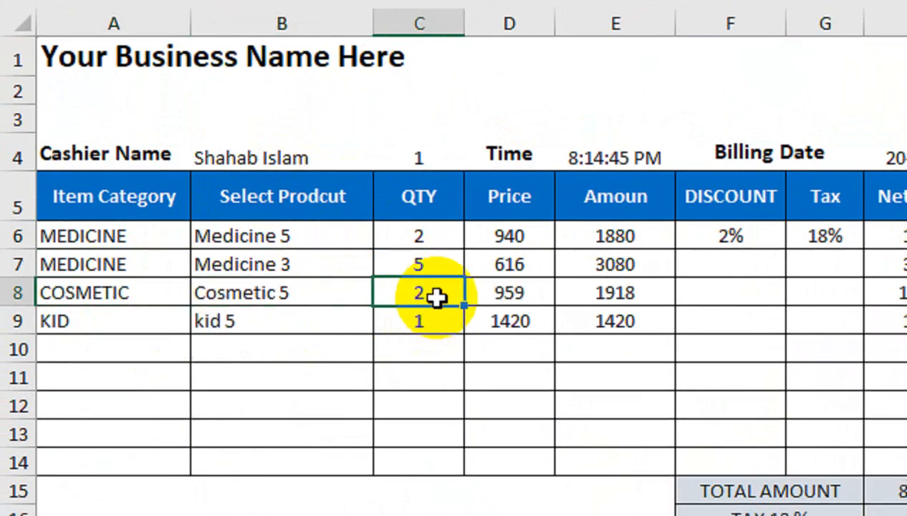
type("5")
key("Return")
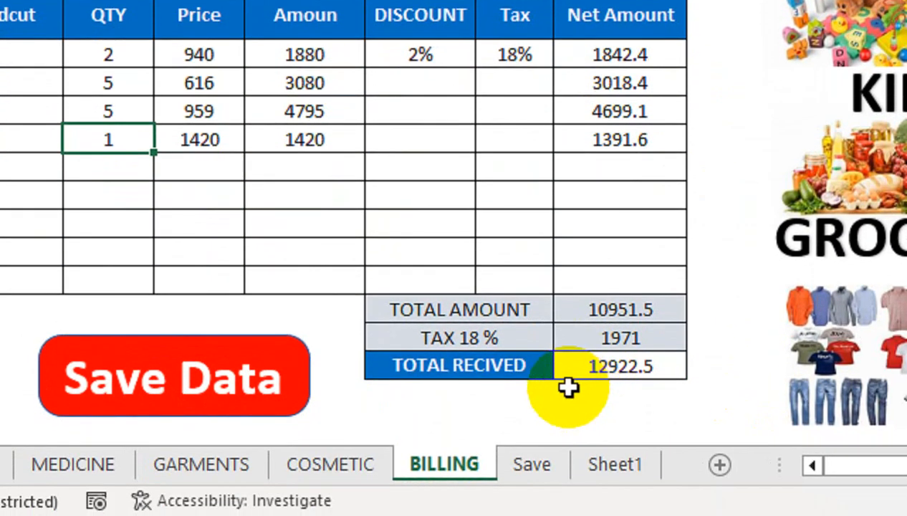
Step: Save the bill with Save Data, confirm the second bill on the Save sheet, then return to BILLING
left_click(250, 380)
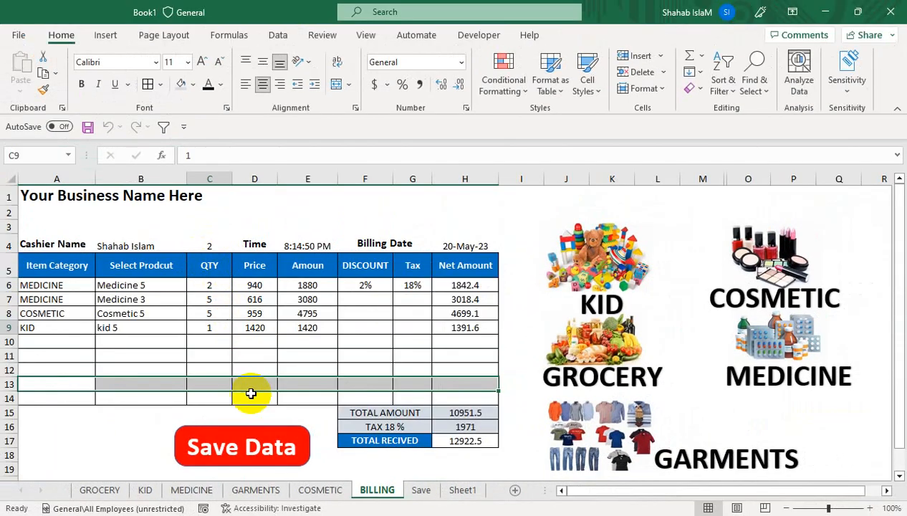
left_click(446, 485)
left_click(202, 310)
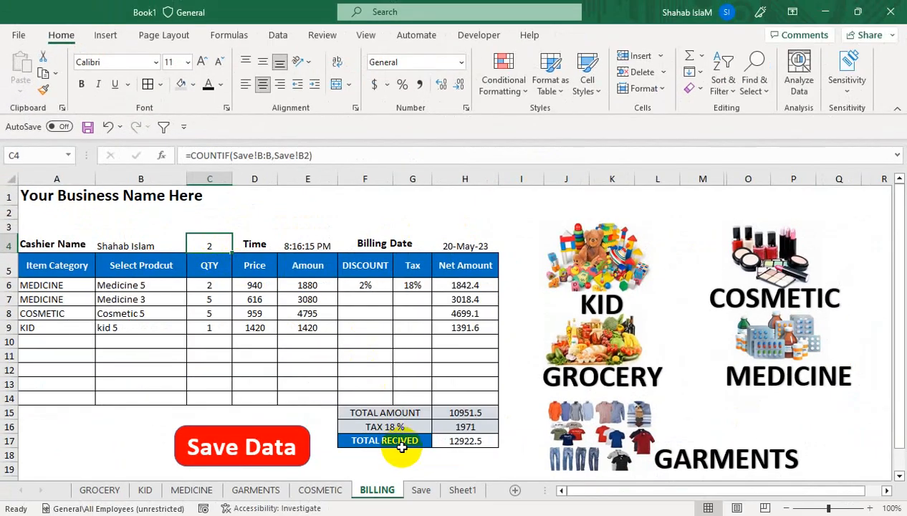
left_click(421, 490)
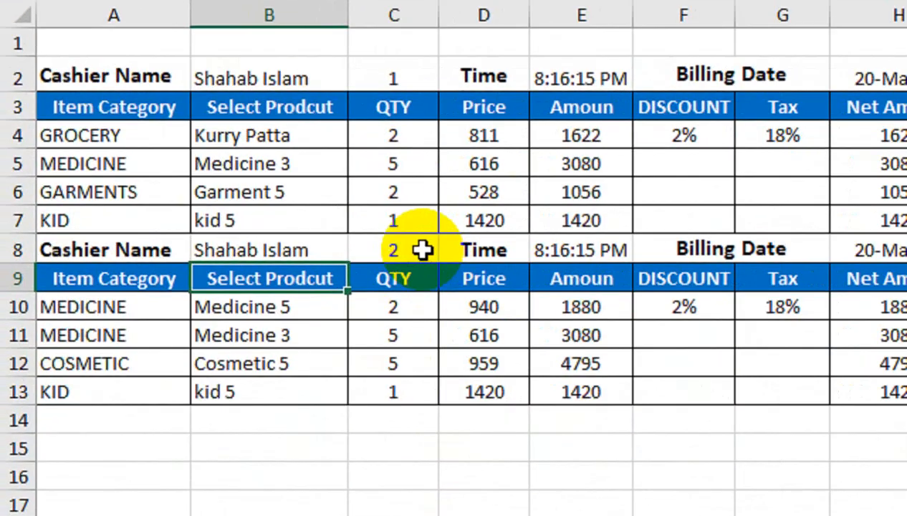
left_click(196, 296)
left_click(376, 489)
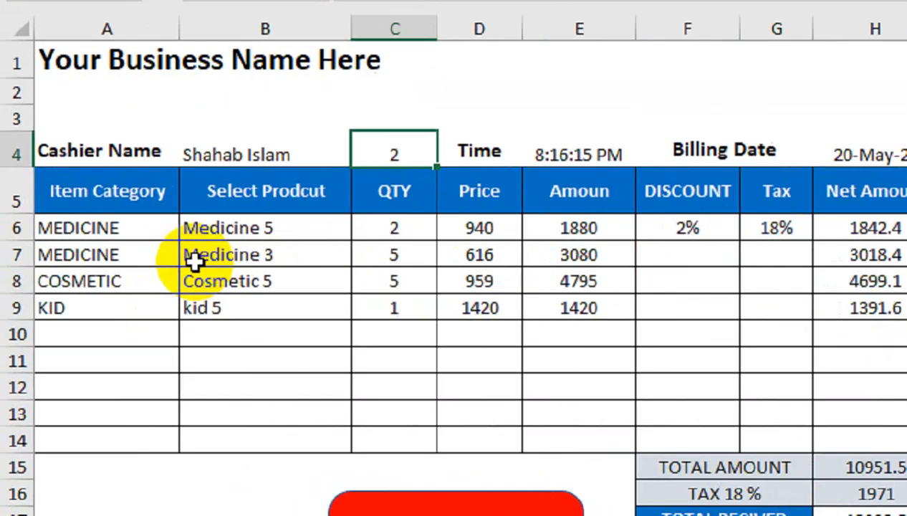
Step: Switch row 6 category to COSMETIC and set row 9 to MEDICINE / Medicine 5
left_click(81, 284)
left_click(98, 285)
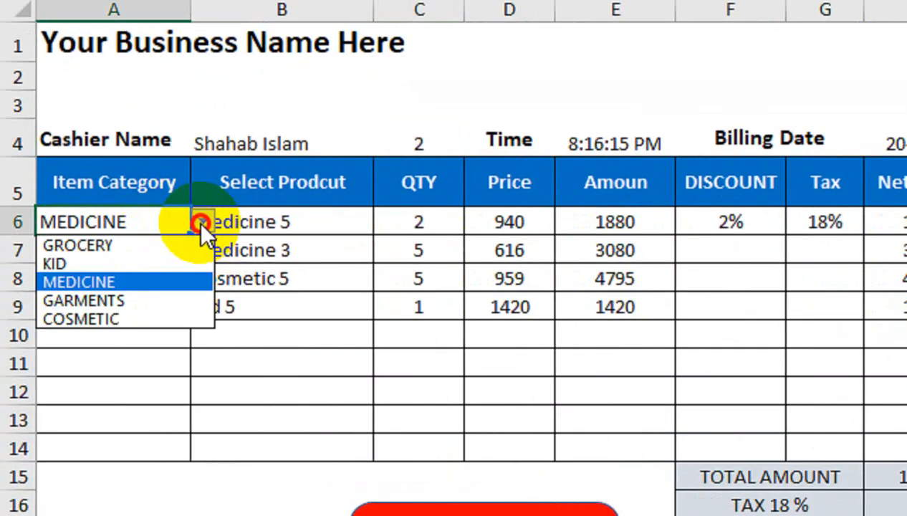
left_click(140, 318)
left_click(136, 308)
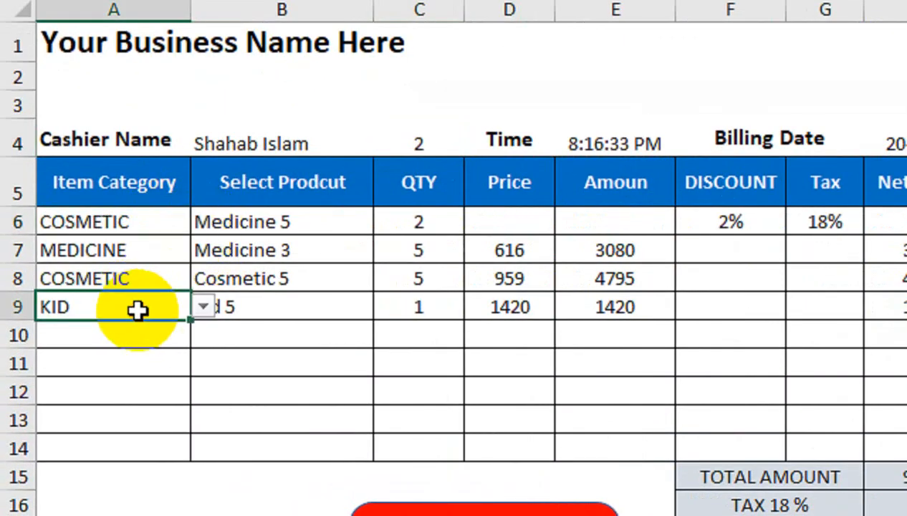
left_click(202, 307)
left_click(163, 367)
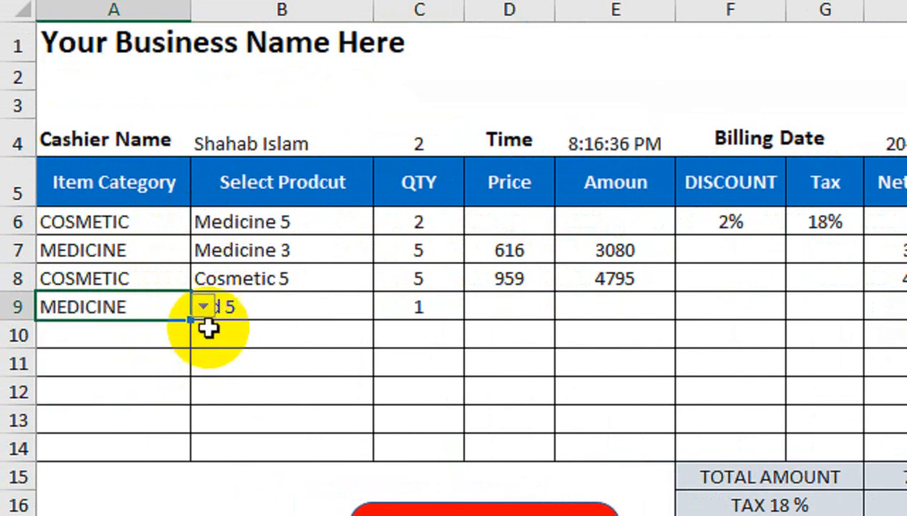
left_click(336, 301)
left_click(385, 305)
left_click(324, 395)
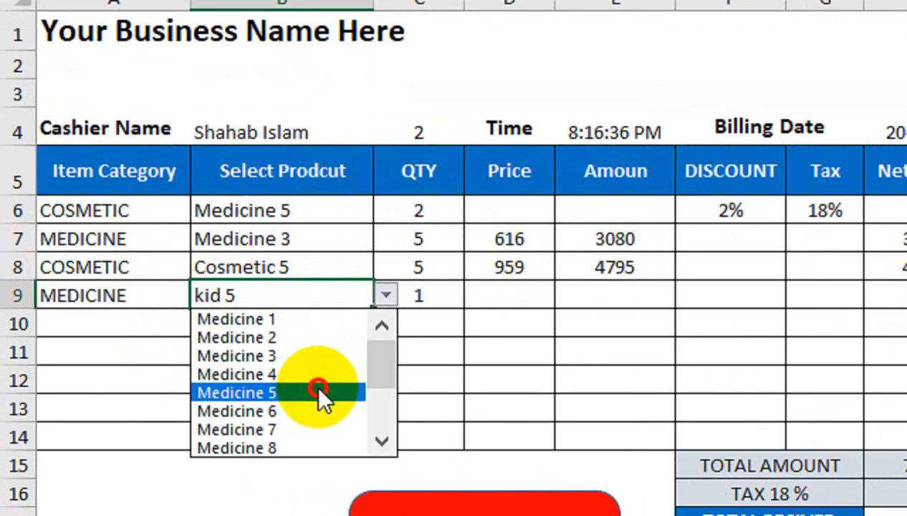
Step: Add MEDICINE / Medicine 6 with quantity 5 in row 10
left_click(159, 318)
left_click(203, 324)
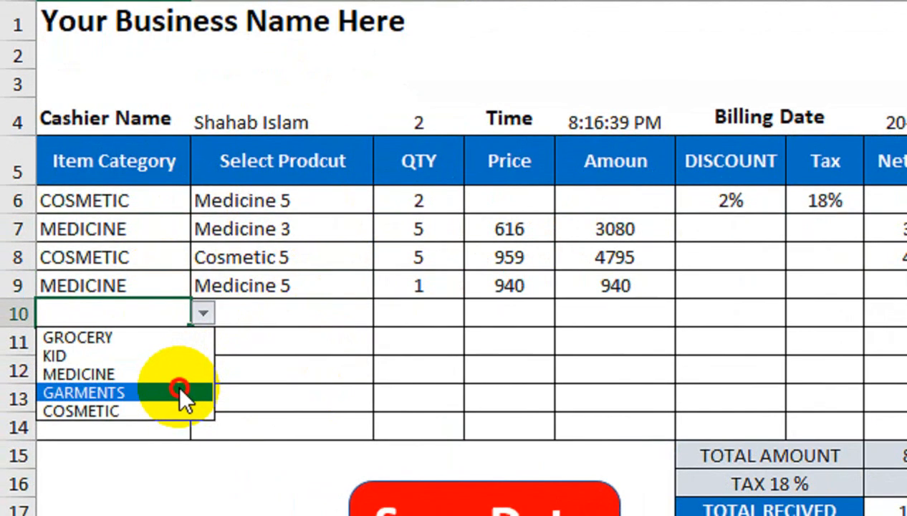
left_click(192, 373)
left_click(297, 311)
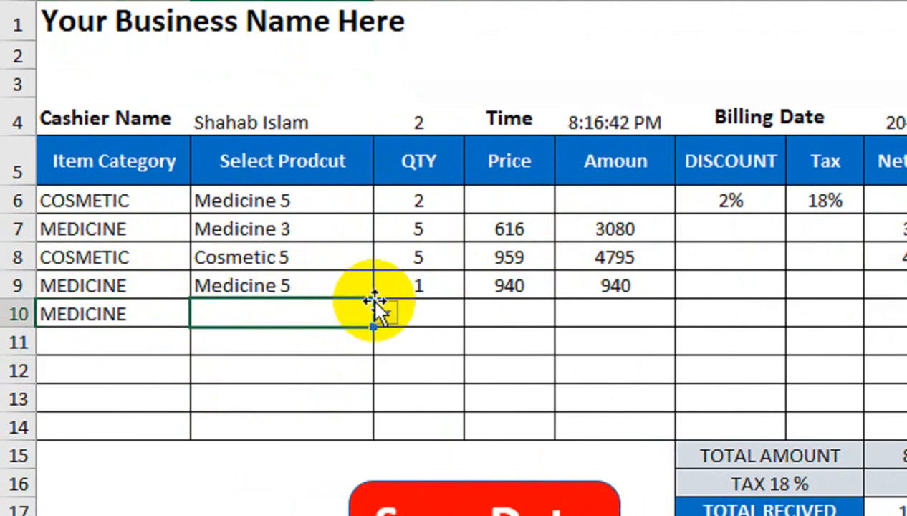
left_click(386, 313)
left_click(326, 429)
left_click(420, 314)
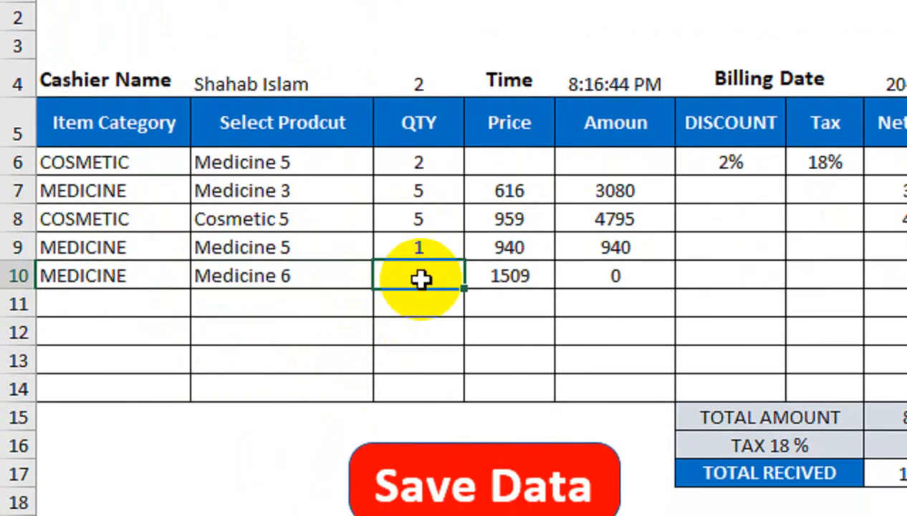
type("5")
key("Return")
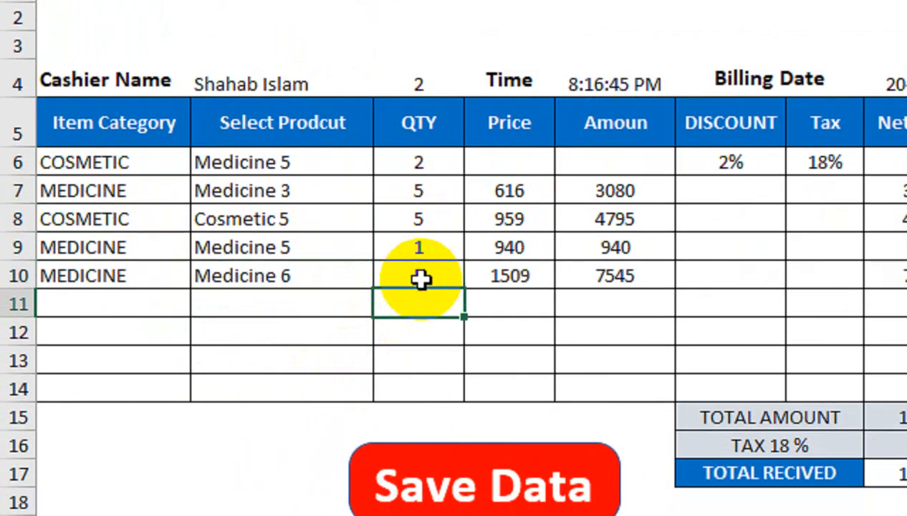
Step: Pick Cosmetic 3 for row 6, save the third bill, and return to BILLING
left_click(507, 211)
left_click(481, 168)
left_click(306, 157)
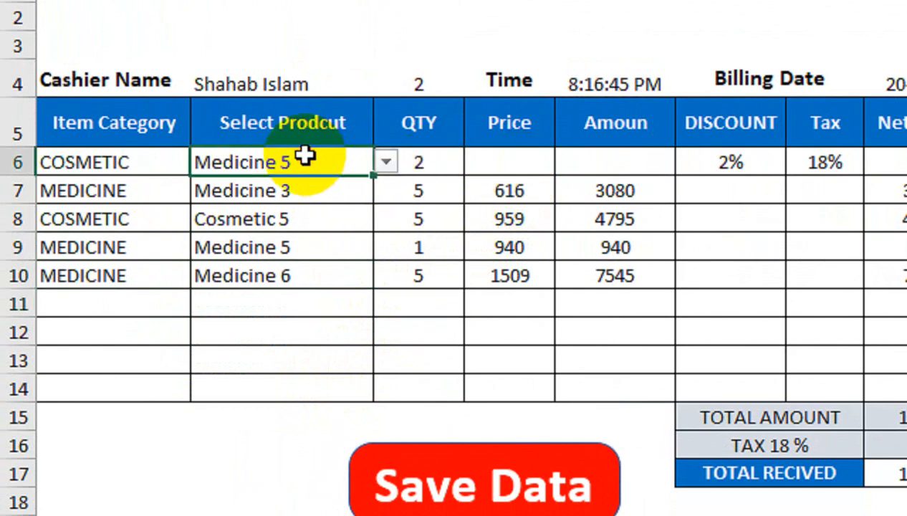
left_click(386, 163)
left_click(334, 218)
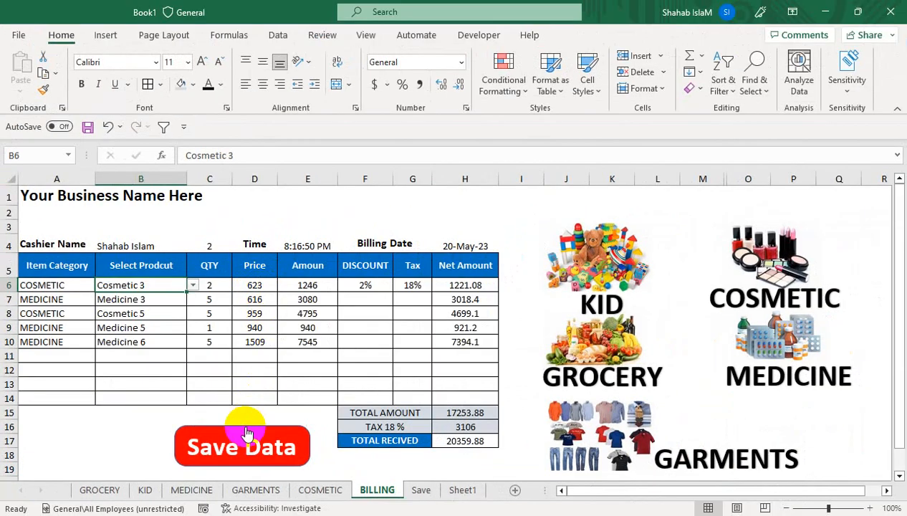
left_click(481, 490)
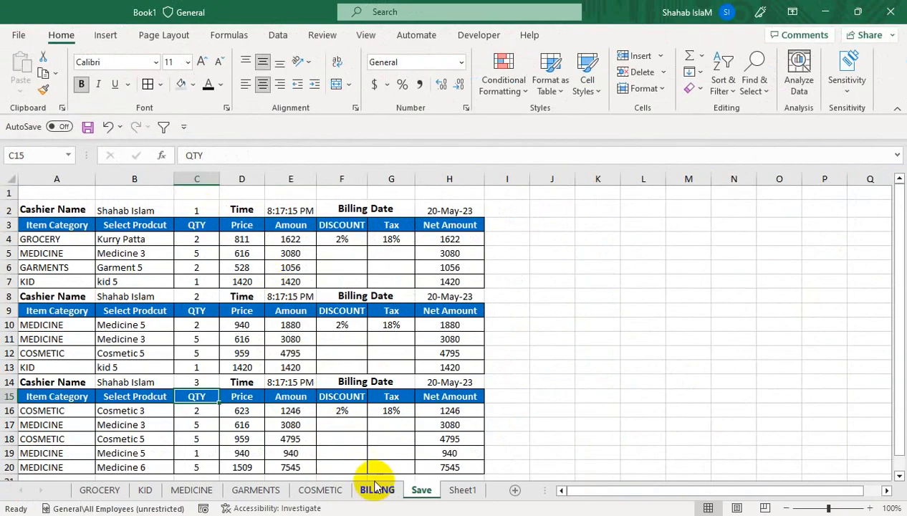
left_click(377, 489)
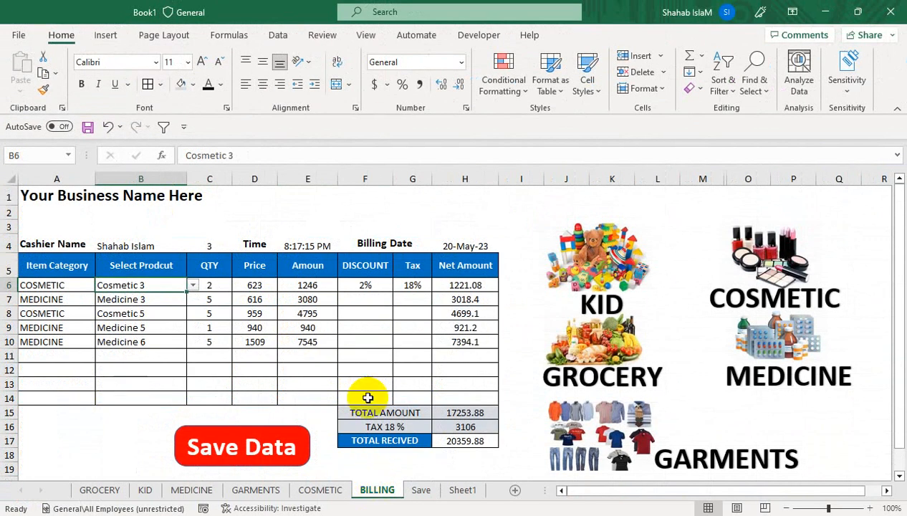